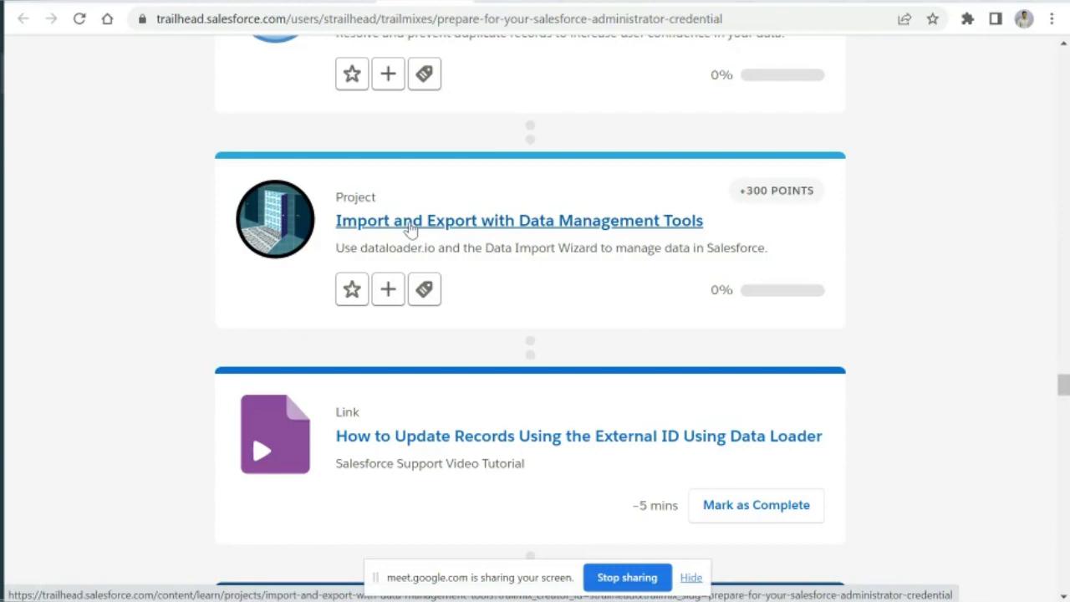
Step: Open the "Import and Export with Data Management Tools" project on Trailhead and view its "Use the Data Import Wizard" unit
{"action": "left_click", "coordinate": [409, 226]}
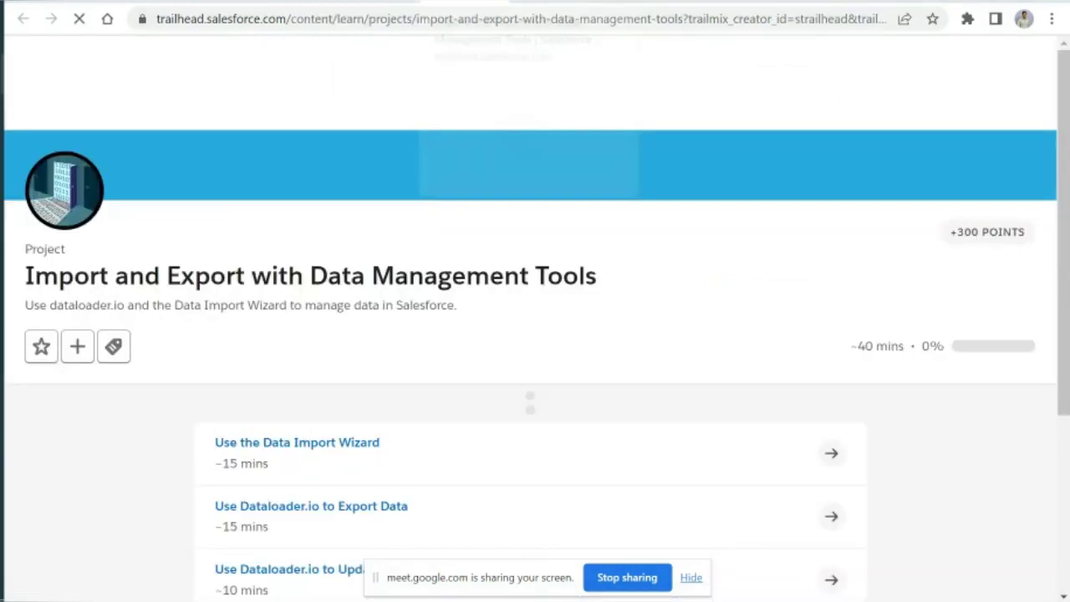
{"action": "scroll", "coordinate": [133, 292], "scroll_direction": "down", "scroll_amount": 2}
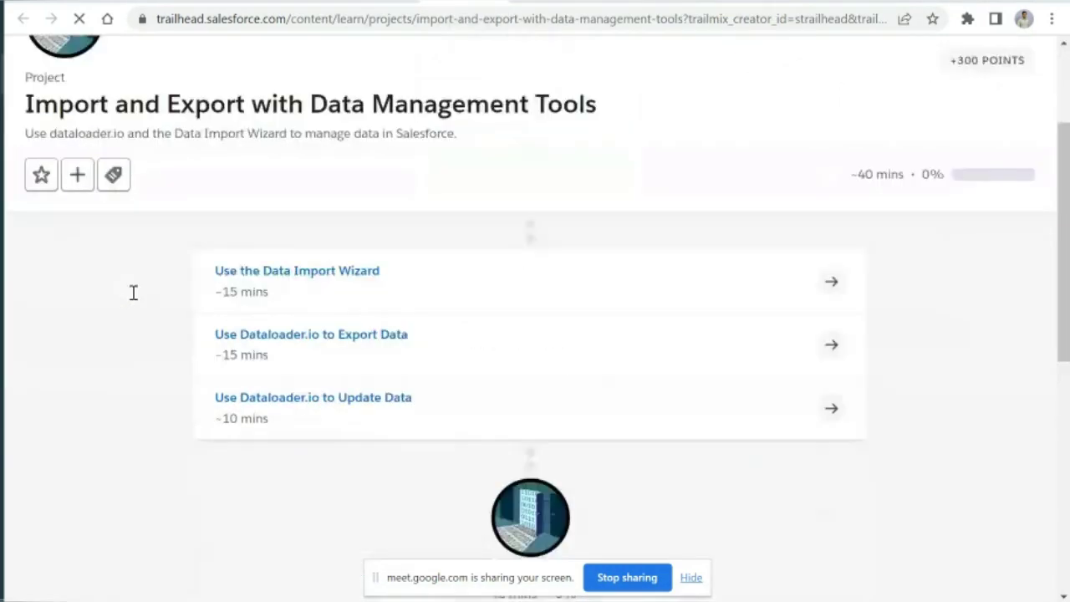
{"action": "scroll", "coordinate": [132, 295], "scroll_direction": "down", "scroll_amount": 1}
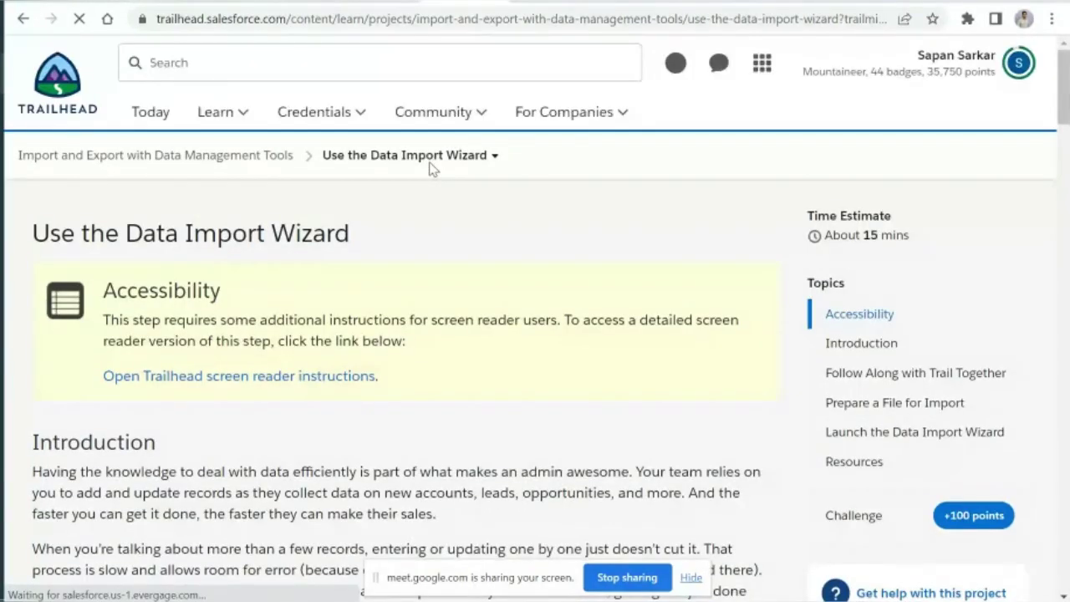
{"action": "scroll", "coordinate": [432, 170], "scroll_direction": "down", "scroll_amount": 2}
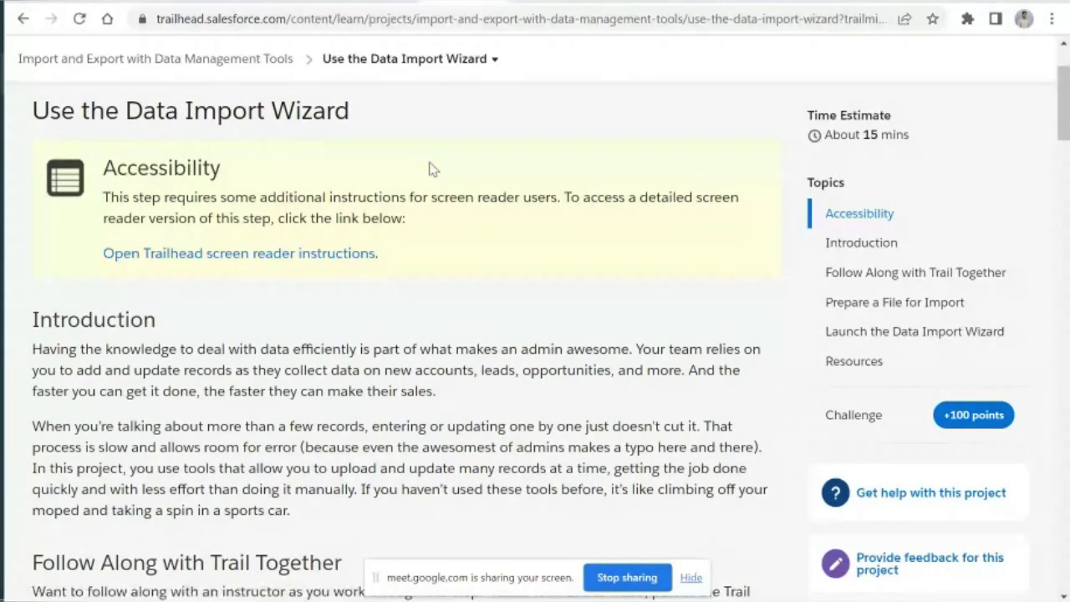
Step: Switch to the Hackathon1 Salesforce sandbox and show the Accounts list in the Service app
{"action": "left_click", "coordinate": [228, 2]}
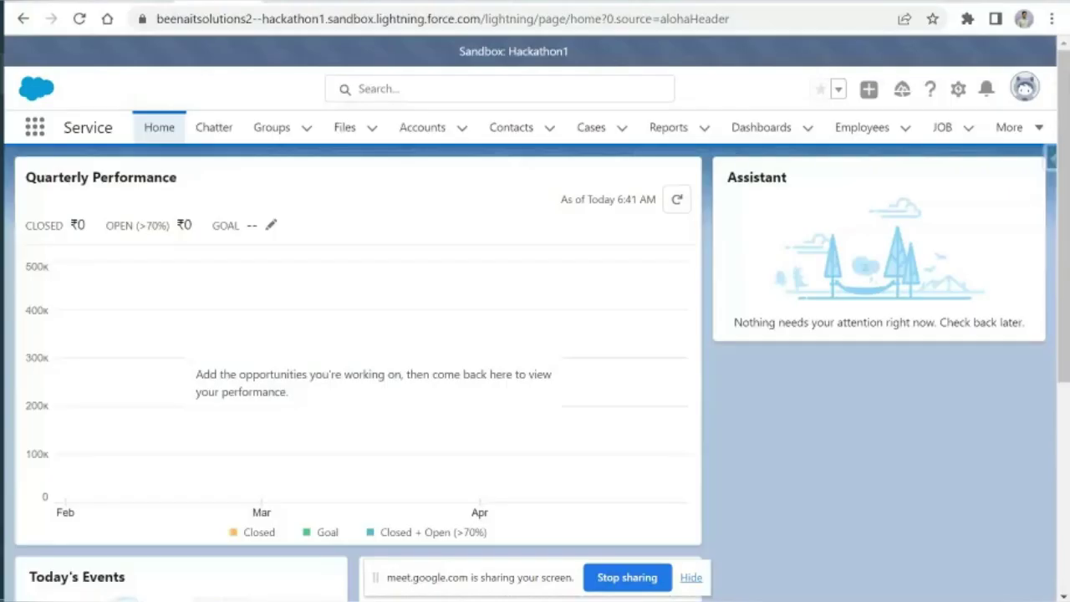
{"action": "left_click", "coordinate": [144, 2]}
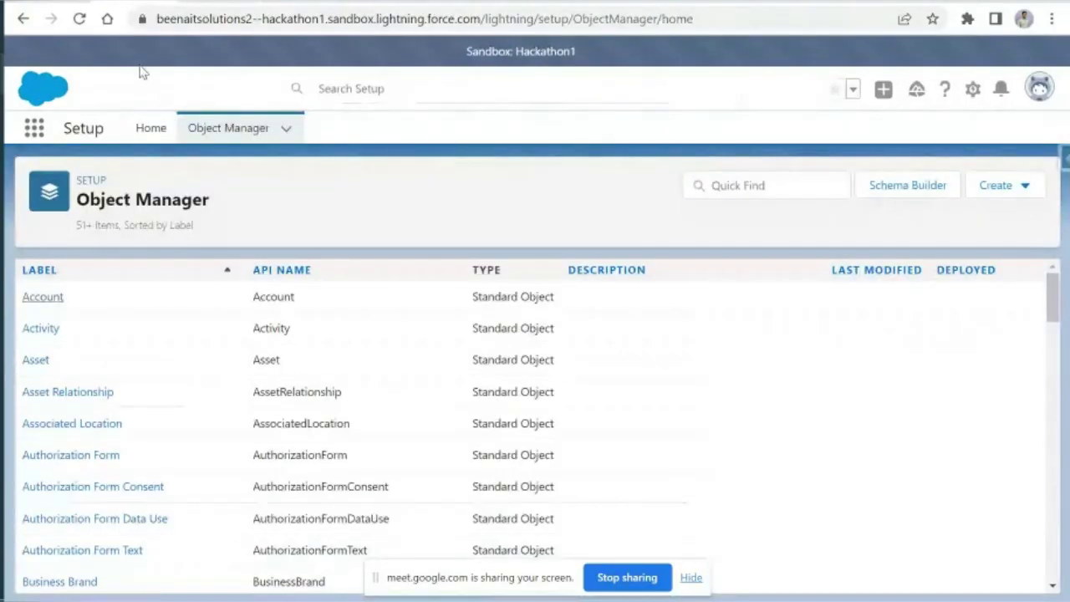
{"action": "left_click", "coordinate": [210, 3]}
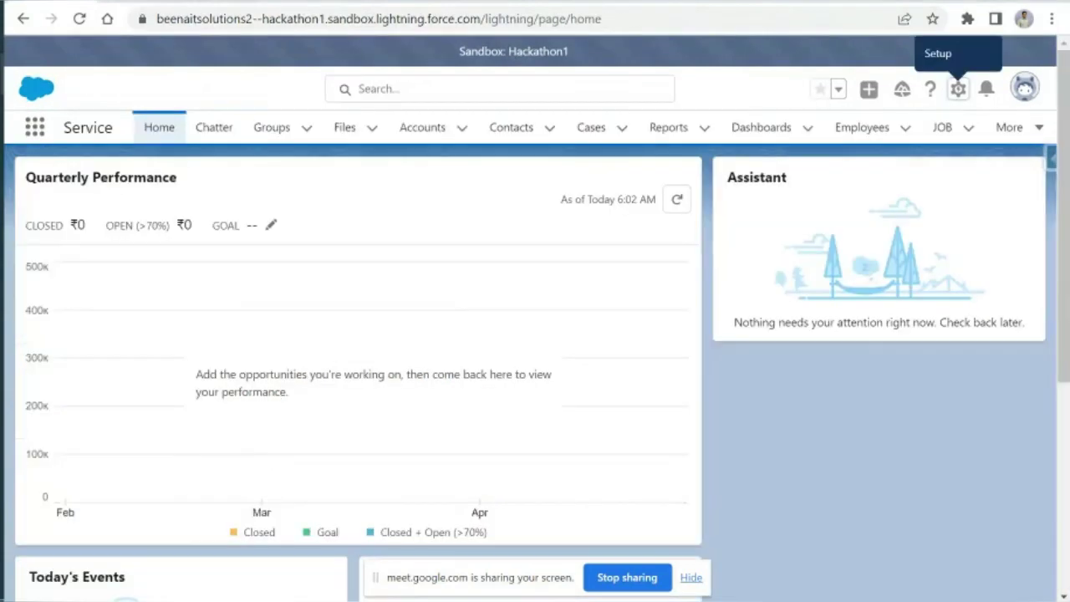
{"action": "left_click", "coordinate": [31, 131]}
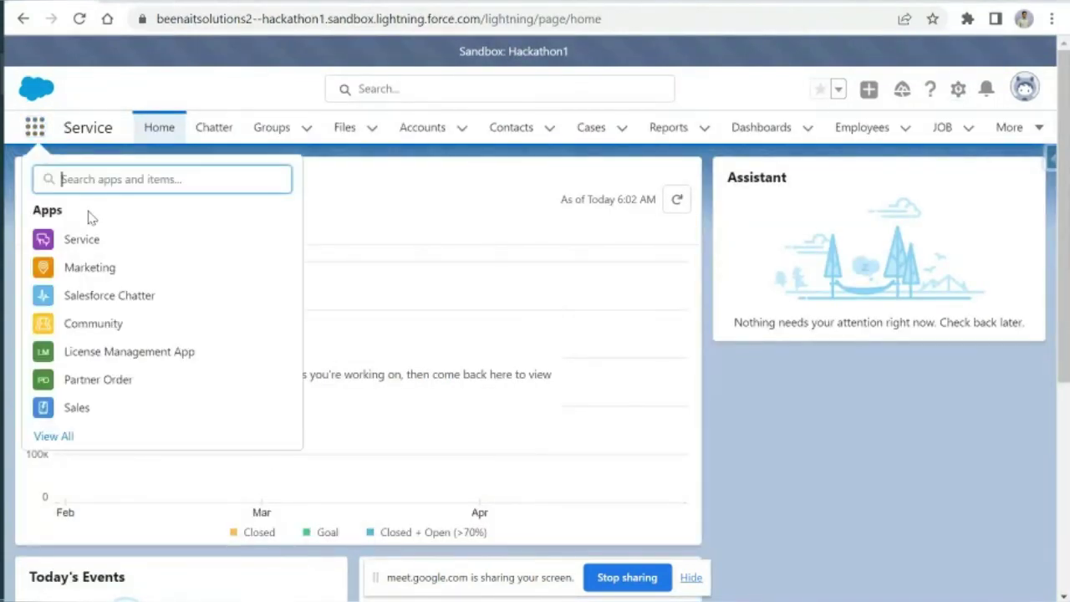
{"action": "left_click", "coordinate": [84, 240]}
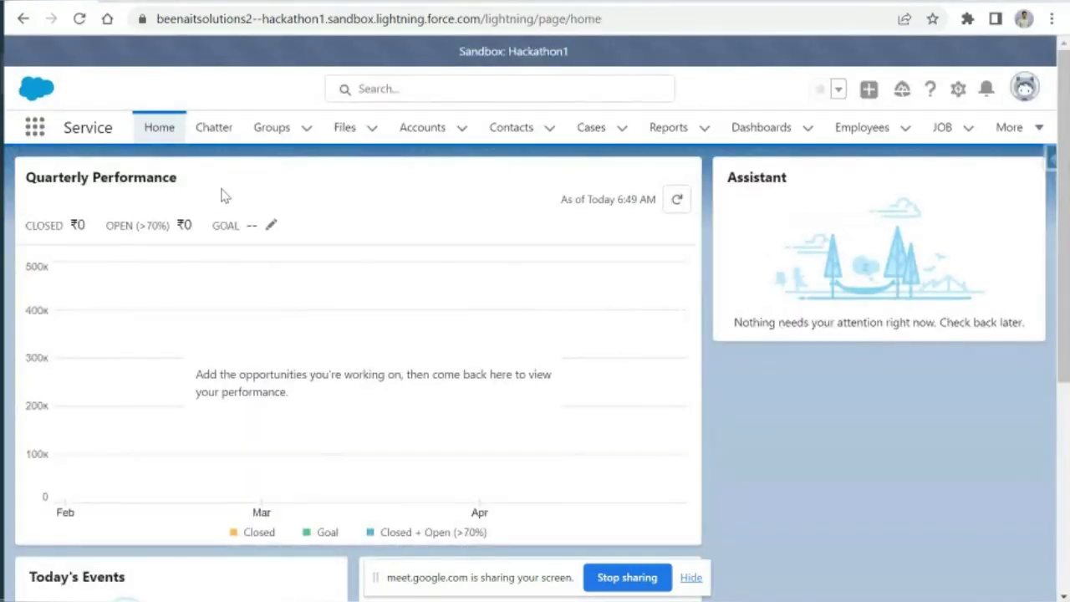
{"action": "left_click", "coordinate": [424, 131]}
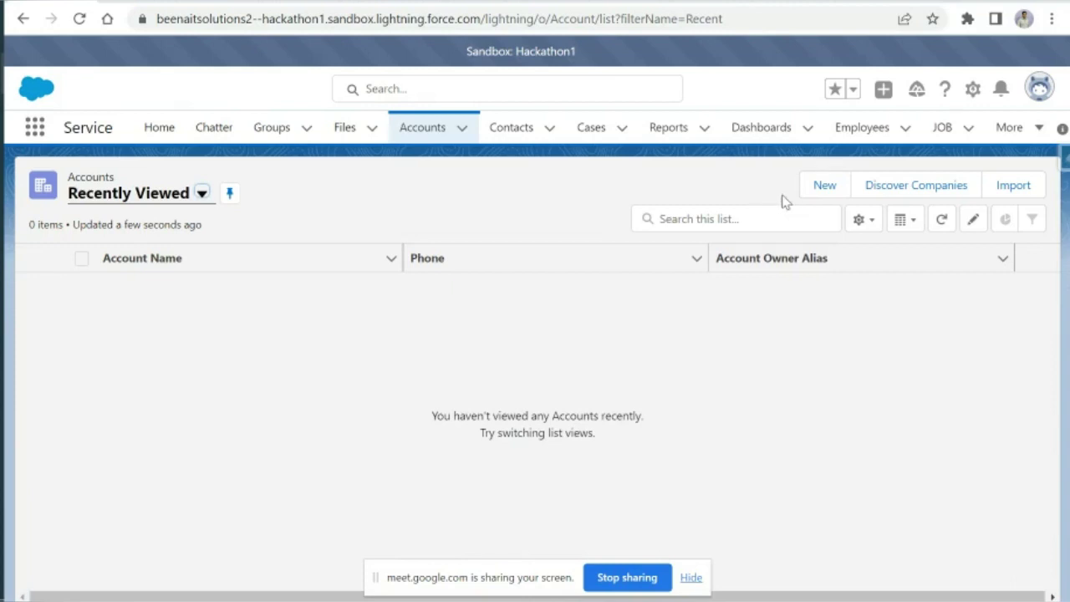
{"action": "left_click", "coordinate": [818, 192]}
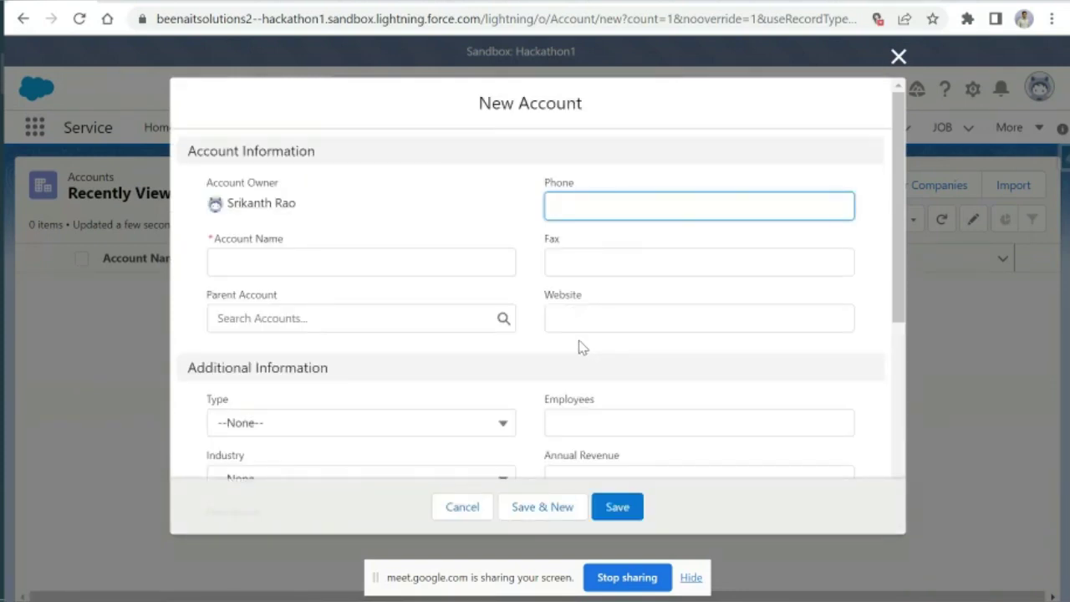
{"action": "left_click", "coordinate": [451, 270]}
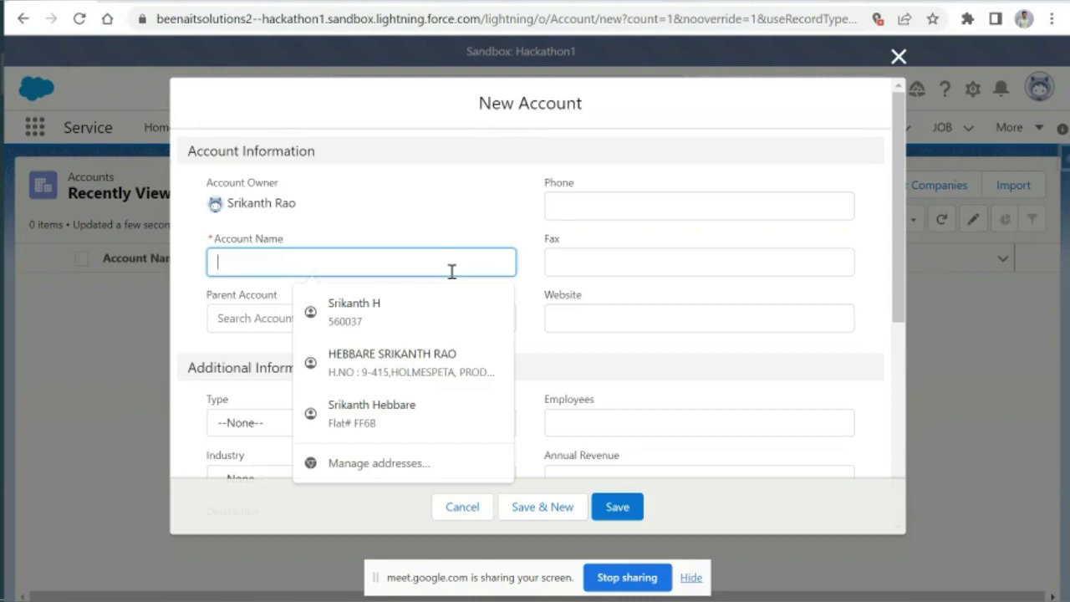
{"action": "type", "text": "Accenture"}
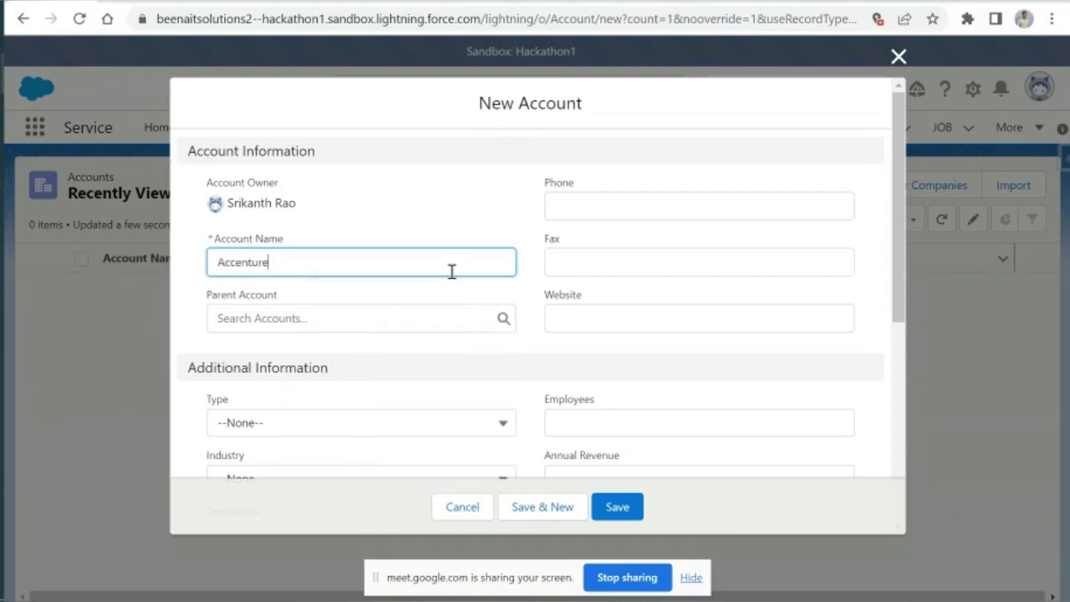
{"action": "left_click", "coordinate": [433, 316]}
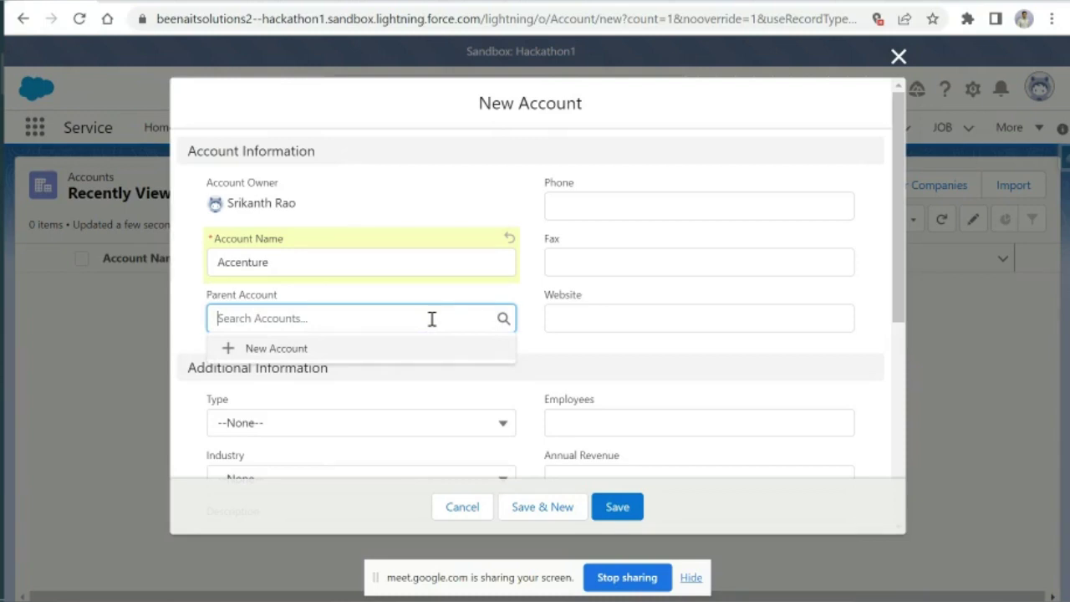
{"action": "scroll", "coordinate": [432, 322], "scroll_direction": "down", "scroll_amount": 2}
{"action": "scroll", "coordinate": [430, 322], "scroll_direction": "down", "scroll_amount": 2}
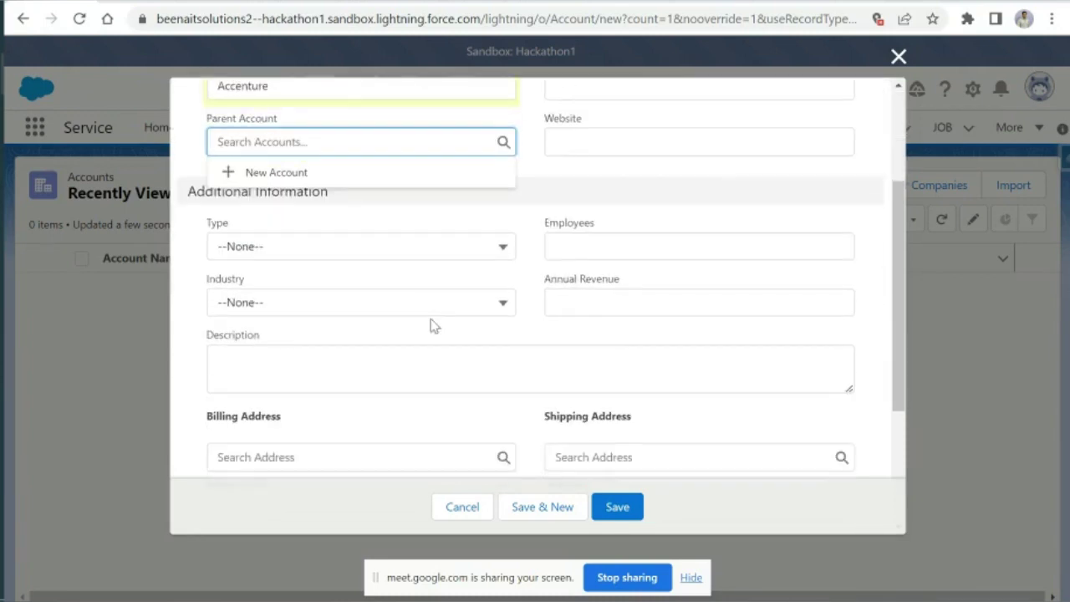
{"action": "scroll", "coordinate": [431, 320], "scroll_direction": "up", "scroll_amount": 4}
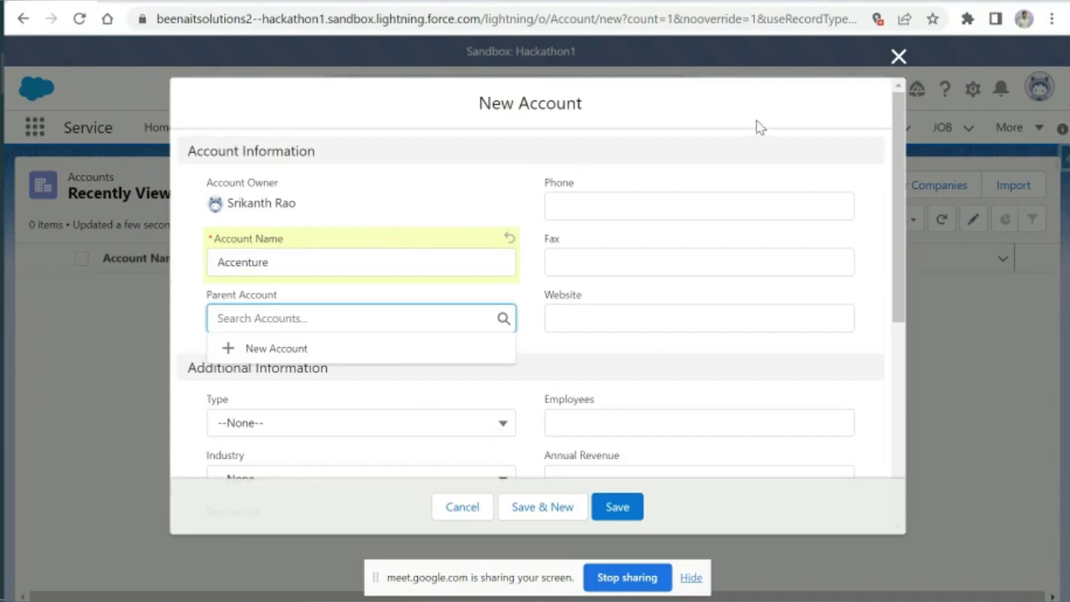
{"action": "left_click", "coordinate": [897, 59]}
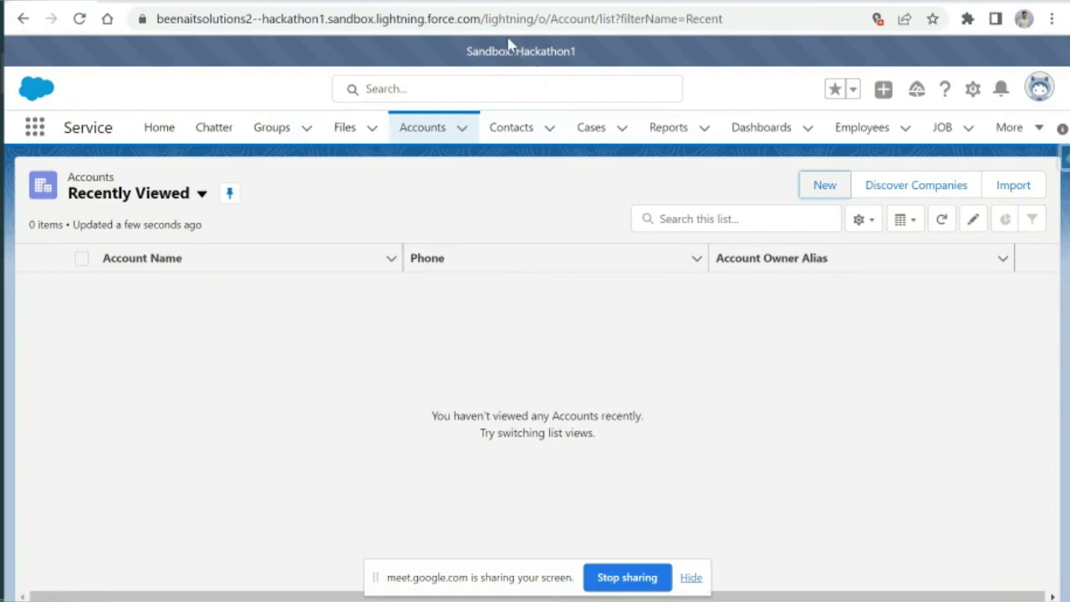
Step: Return to the Trailhead "Use the Data Import Wizard" unit and read through to the "Prepare a File for Import" section
{"action": "left_click", "coordinate": [479, 2]}
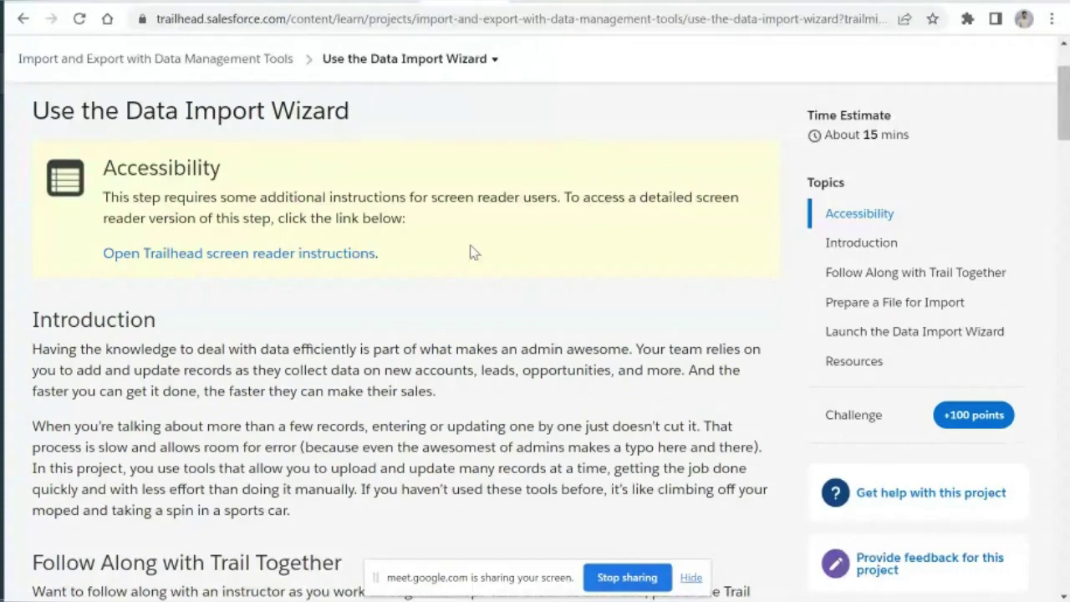
{"action": "scroll", "coordinate": [473, 252], "scroll_direction": "down", "scroll_amount": 1}
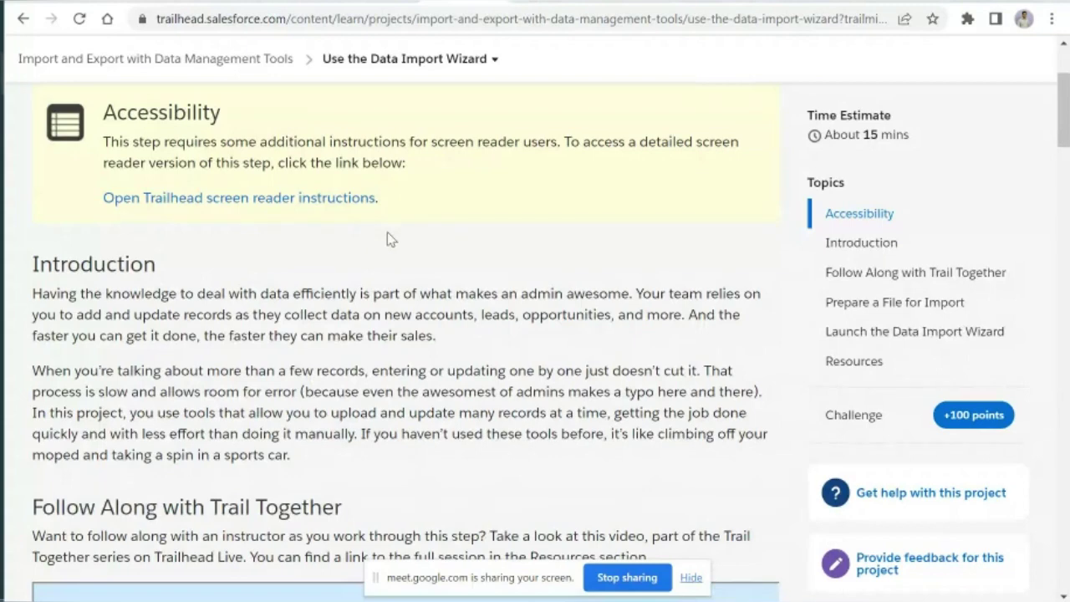
{"action": "scroll", "coordinate": [387, 238], "scroll_direction": "down", "scroll_amount": 2}
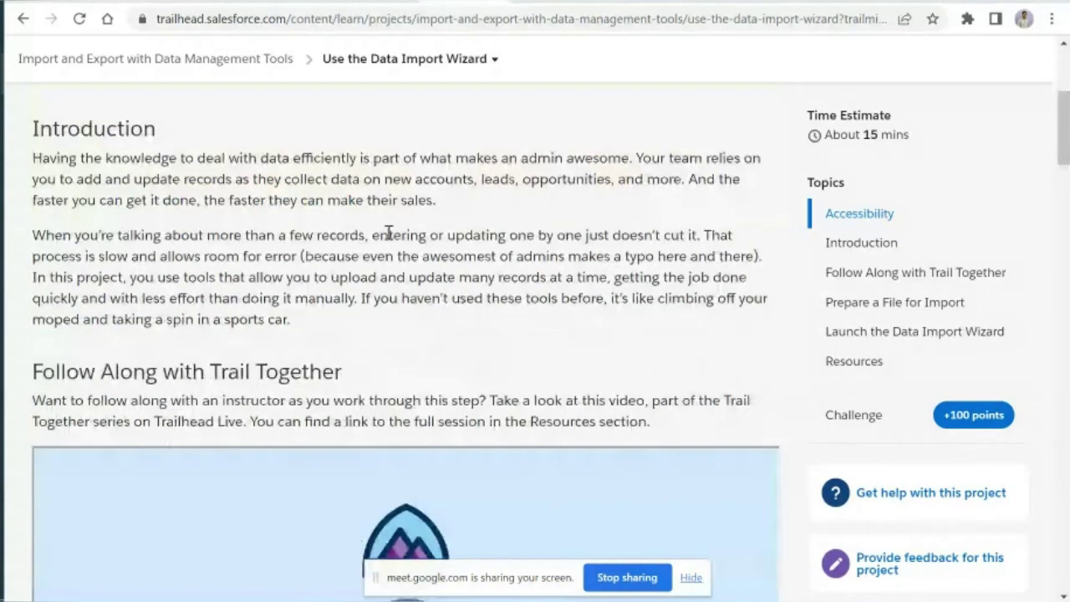
{"action": "scroll", "coordinate": [387, 234], "scroll_direction": "down", "scroll_amount": 8}
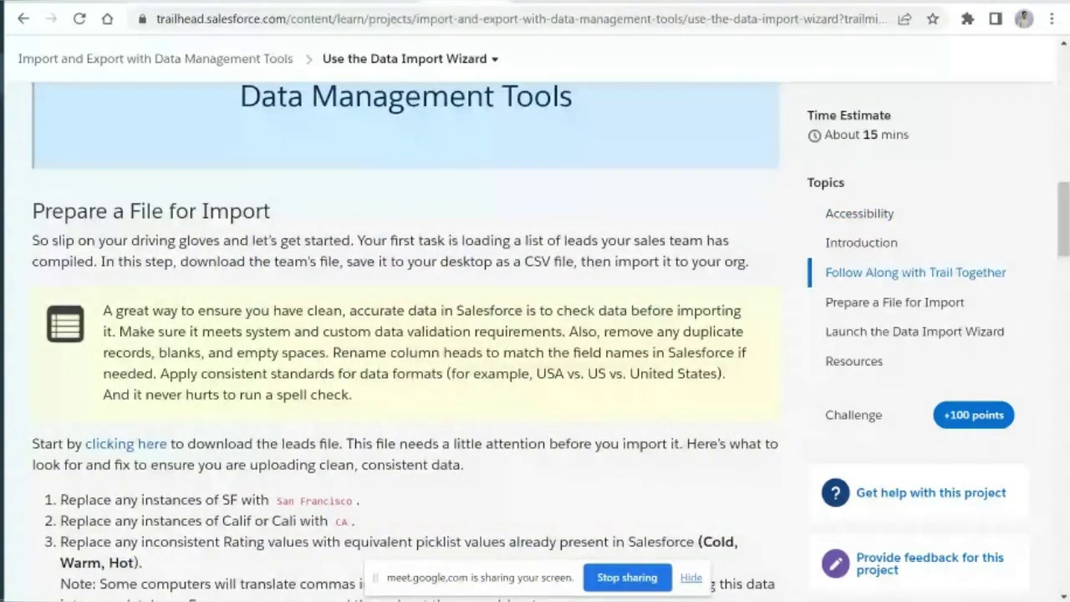
Step: In the sandbox's Setup, search for "datalo", open the Dataloader.io page and review its feature overview
{"action": "left_click", "coordinate": [200, 5]}
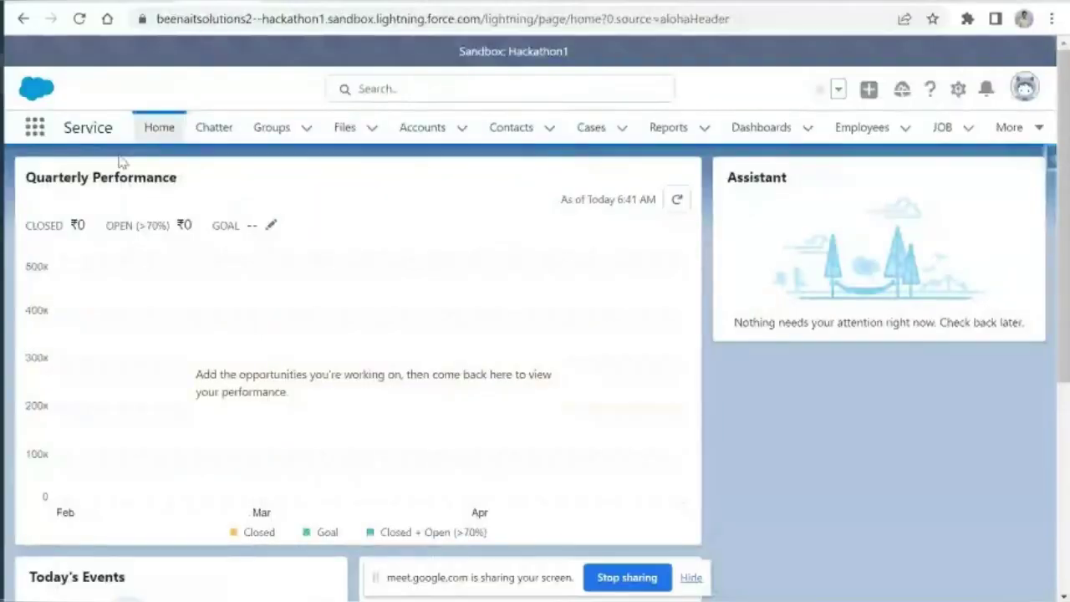
{"action": "left_click", "coordinate": [957, 89]}
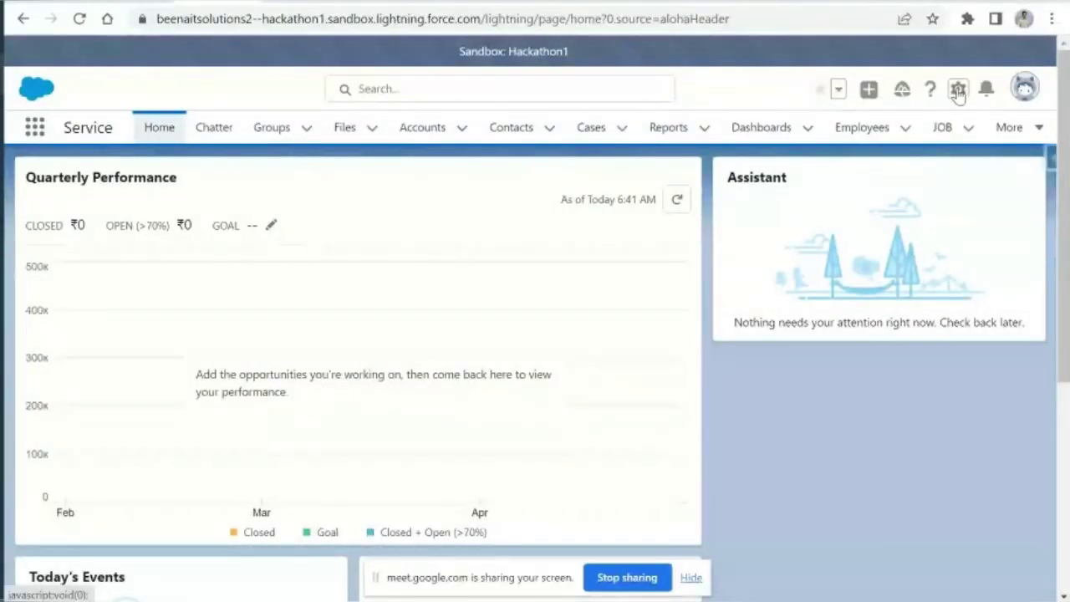
{"action": "left_click", "coordinate": [905, 147]}
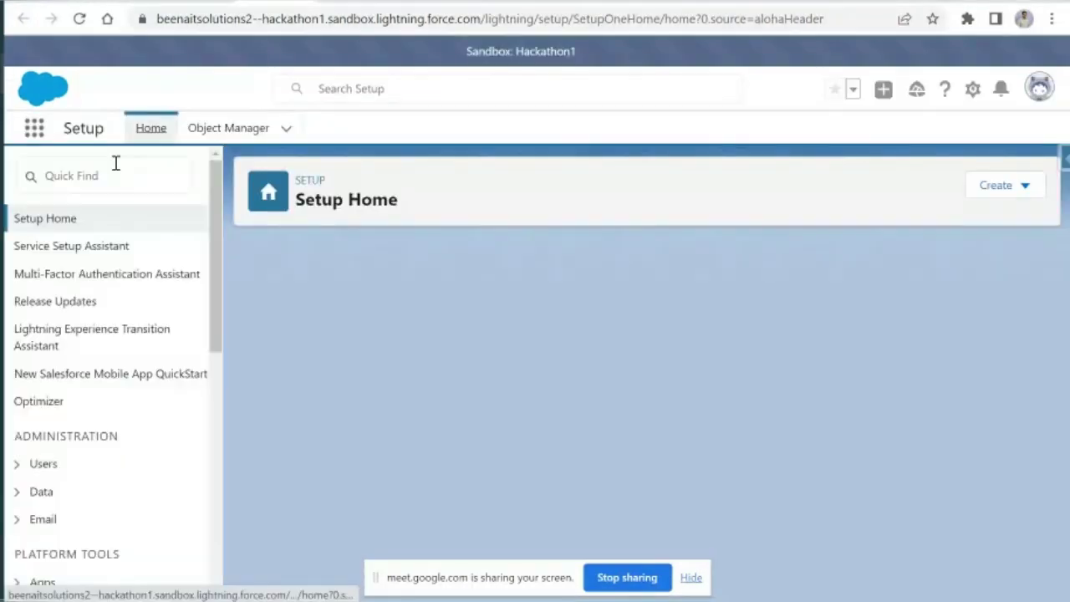
{"action": "left_click", "coordinate": [107, 171]}
{"action": "type", "text": "datalo"}
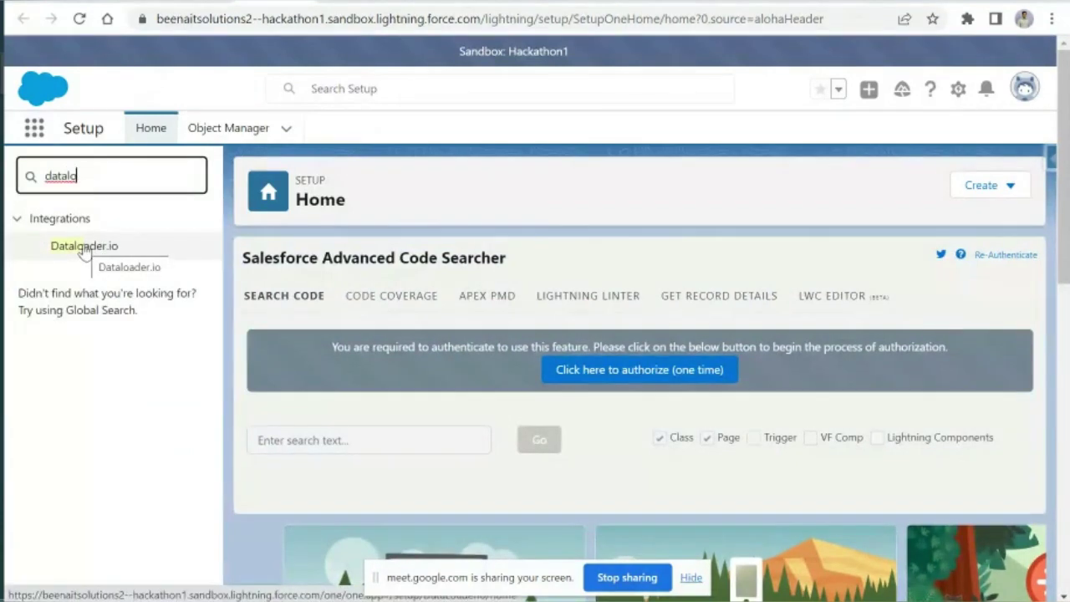
{"action": "left_click", "coordinate": [84, 247]}
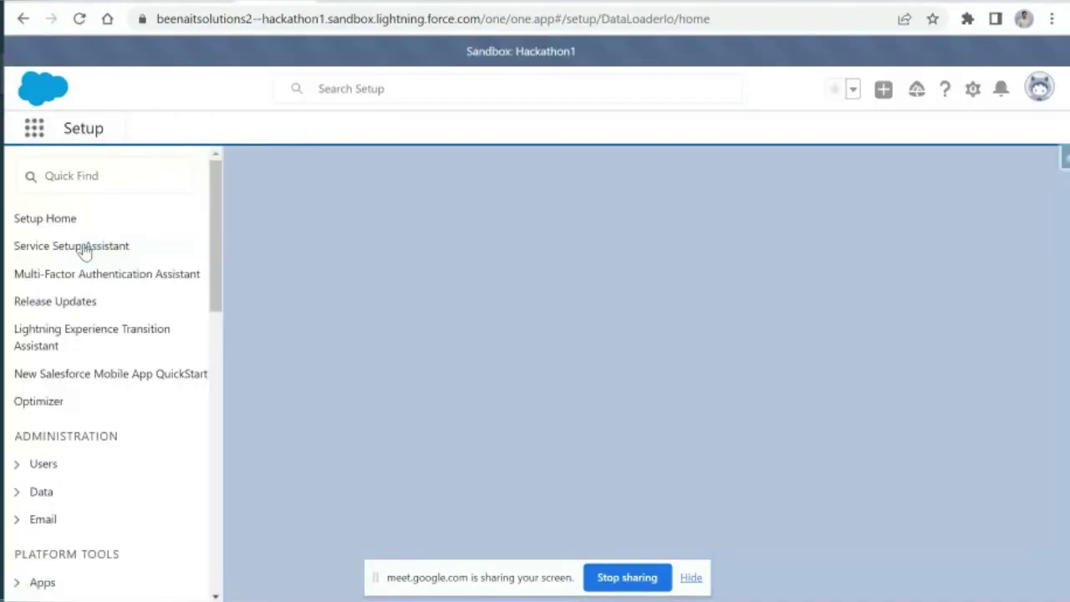
{"action": "scroll", "coordinate": [427, 239], "scroll_direction": "down", "scroll_amount": 1}
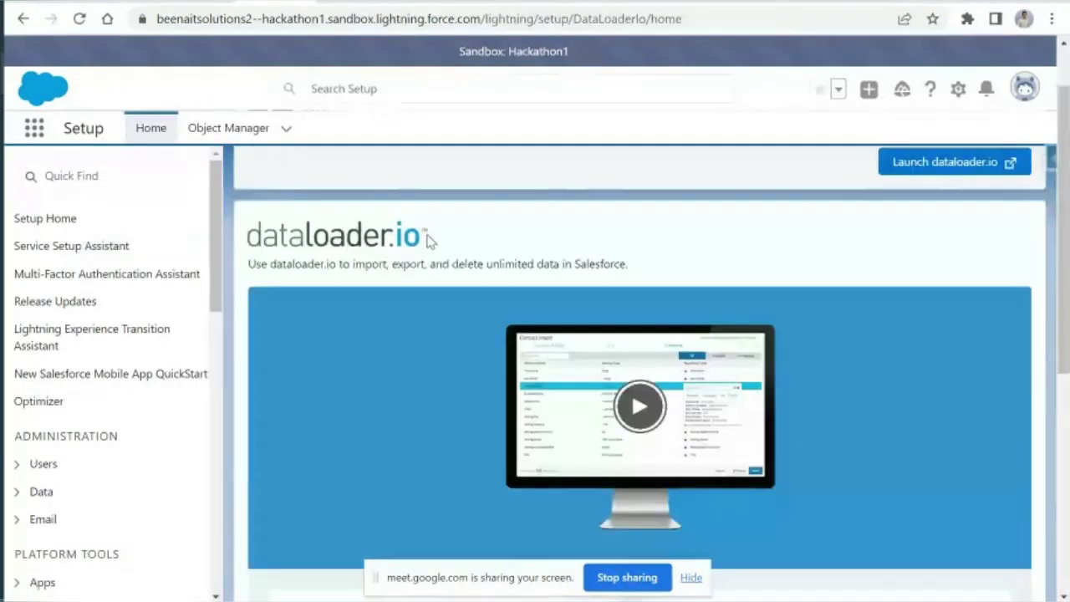
{"action": "scroll", "coordinate": [426, 240], "scroll_direction": "down", "scroll_amount": 4}
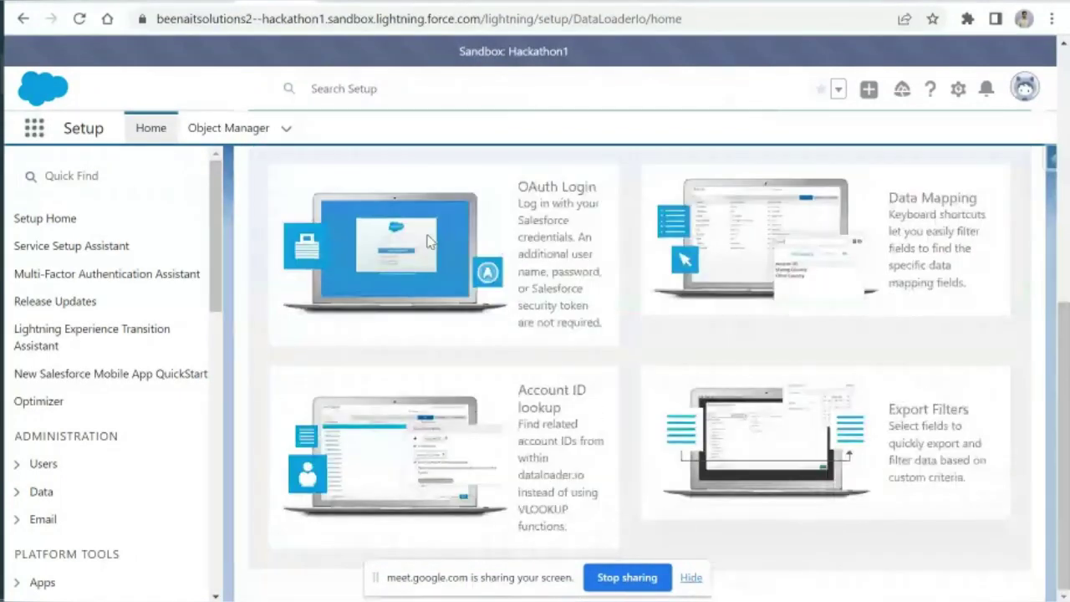
{"action": "scroll", "coordinate": [426, 239], "scroll_direction": "up", "scroll_amount": 5}
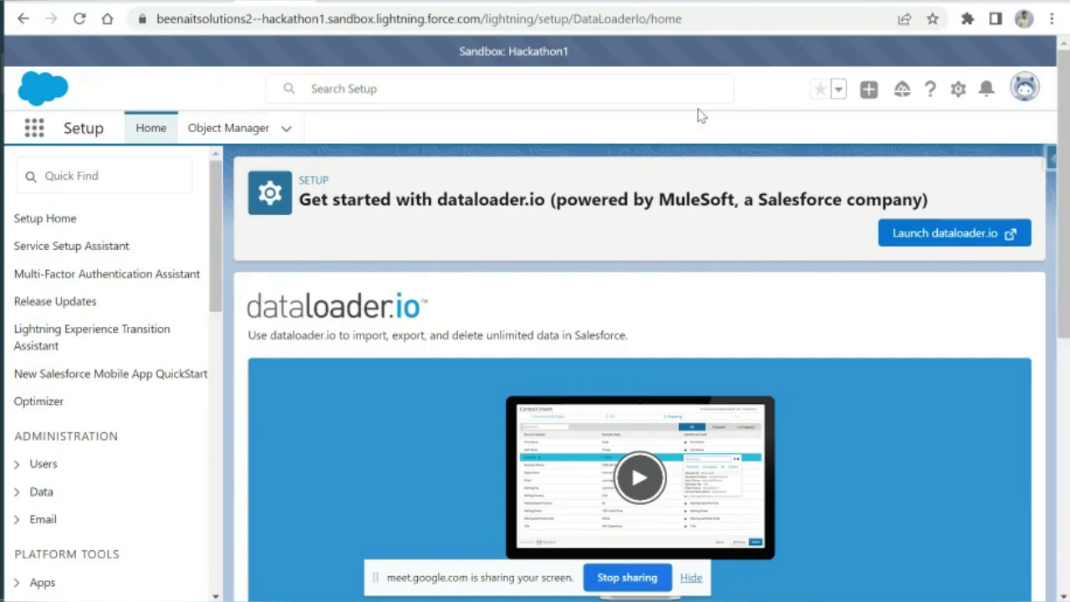
Step: Switch to the Salesforce Help site and search for "how to install data loader"
{"action": "left_click", "coordinate": [657, 2]}
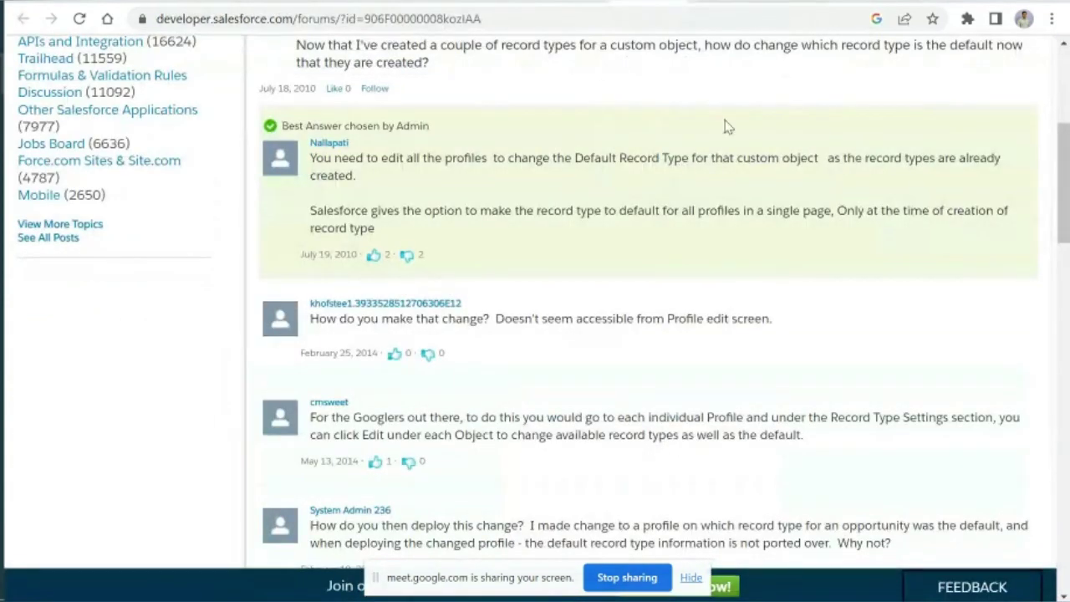
{"action": "left_click", "coordinate": [724, 2]}
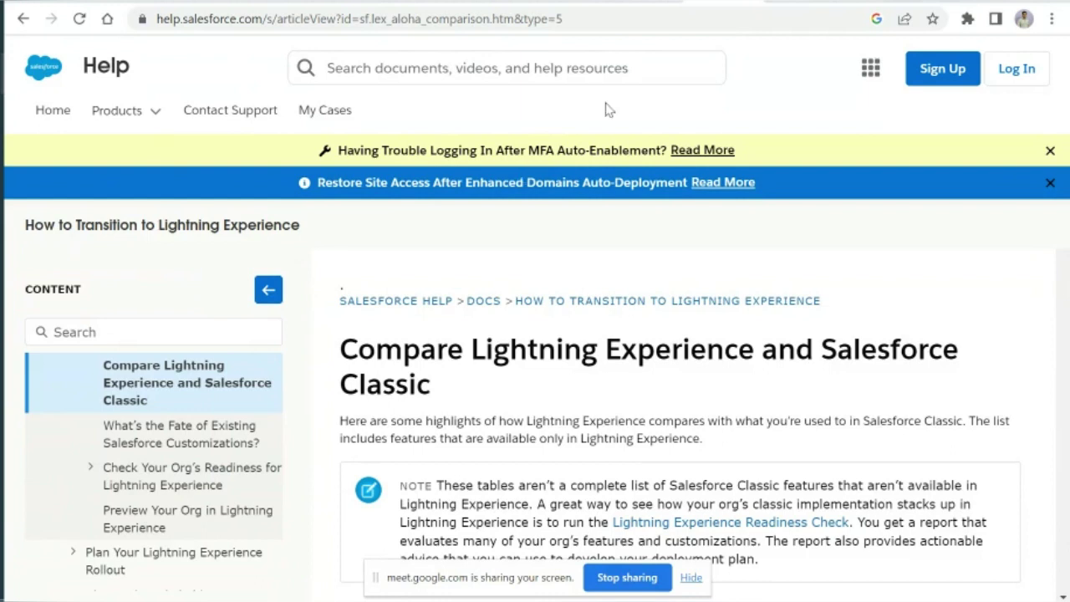
{"action": "mouse_move", "coordinate": [654, 3]}
{"action": "left_click", "coordinate": [543, 67]}
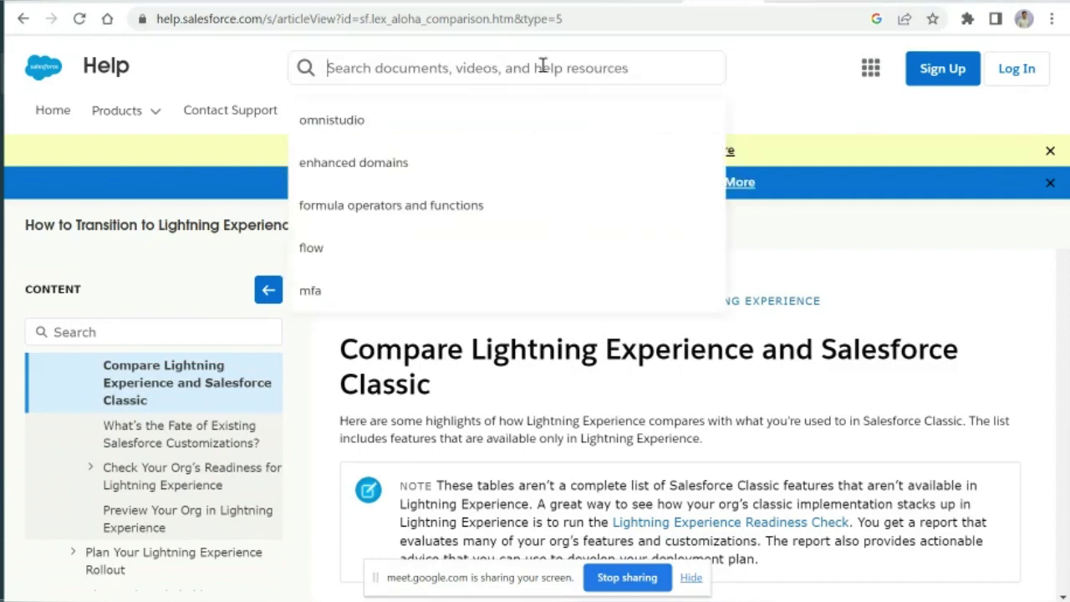
{"action": "type", "text": "how to in"}
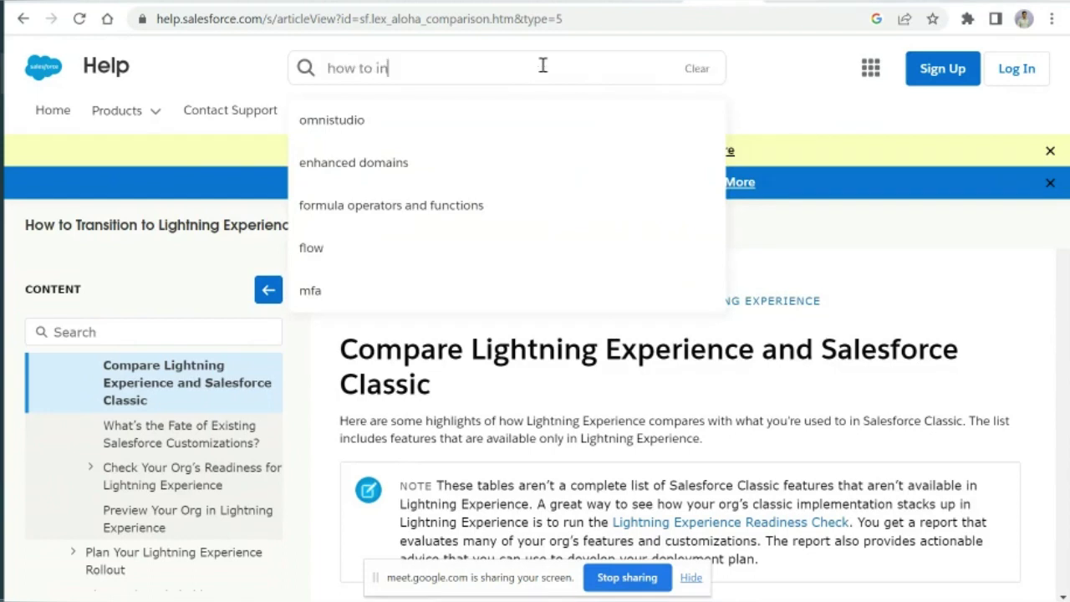
{"action": "type", "text": "stall"}
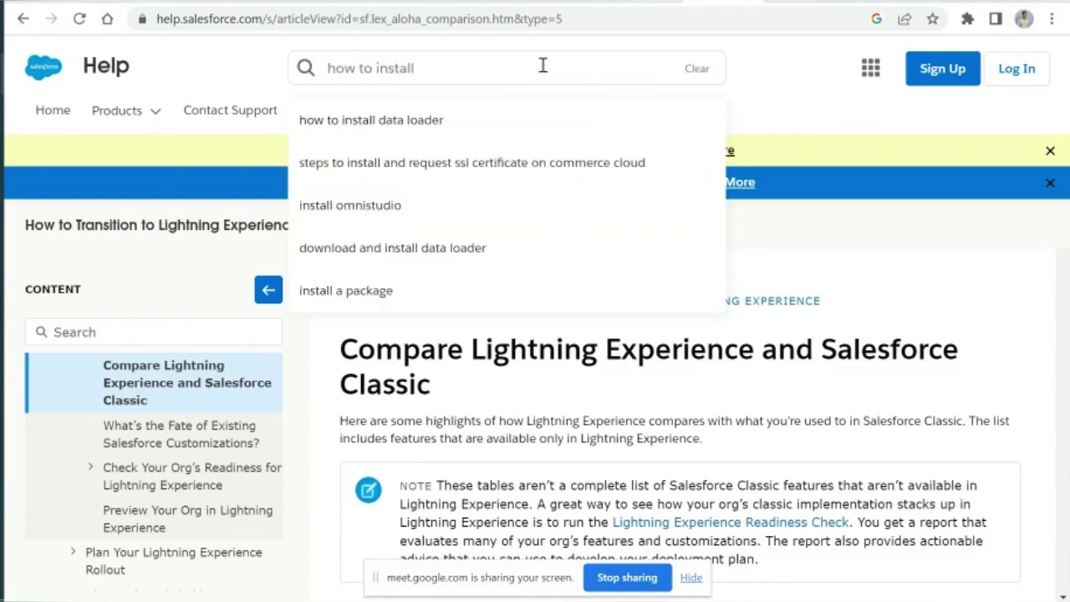
{"action": "left_click", "coordinate": [471, 122]}
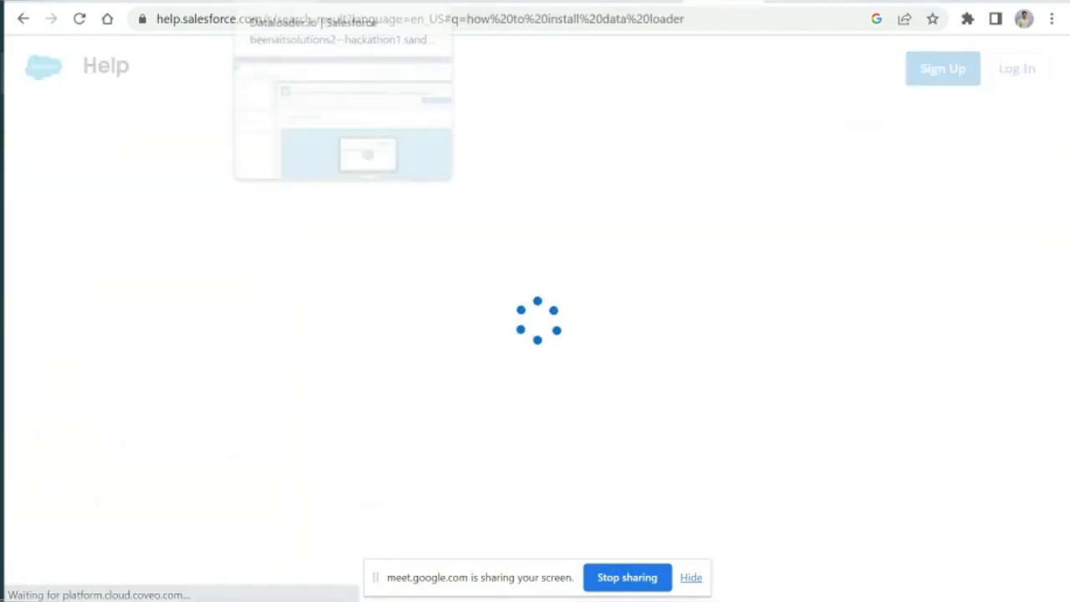
Step: Check the sandbox's Dataloader.io page, return to the Salesforce Help search results and open the "Installing Data Loader" documentation article
{"action": "left_click", "coordinate": [278, 1]}
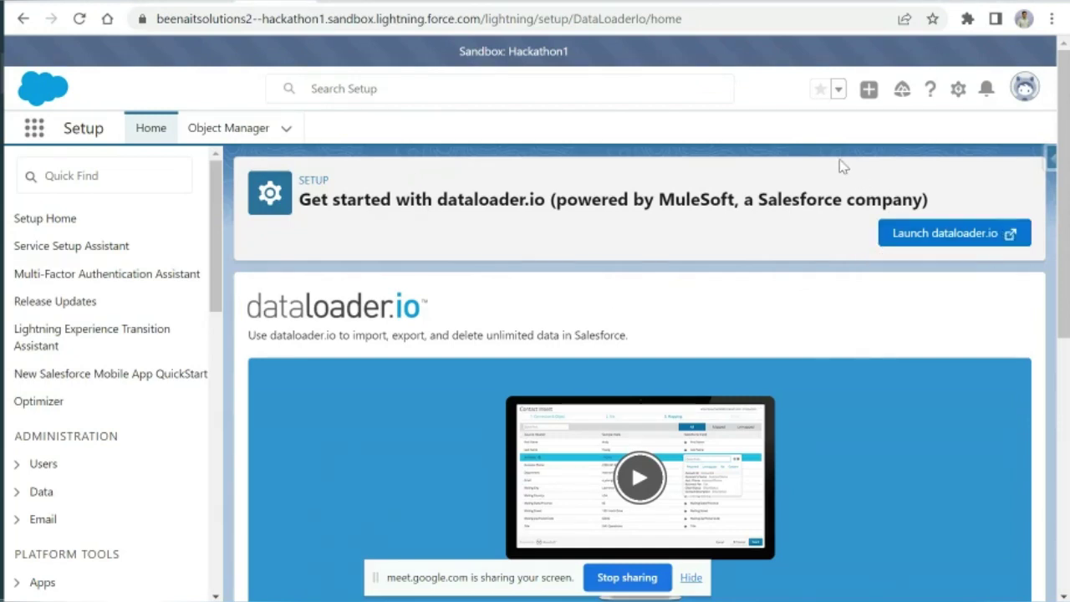
{"action": "left_click", "coordinate": [725, 2]}
{"action": "scroll", "coordinate": [601, 382], "scroll_direction": "down", "scroll_amount": 1}
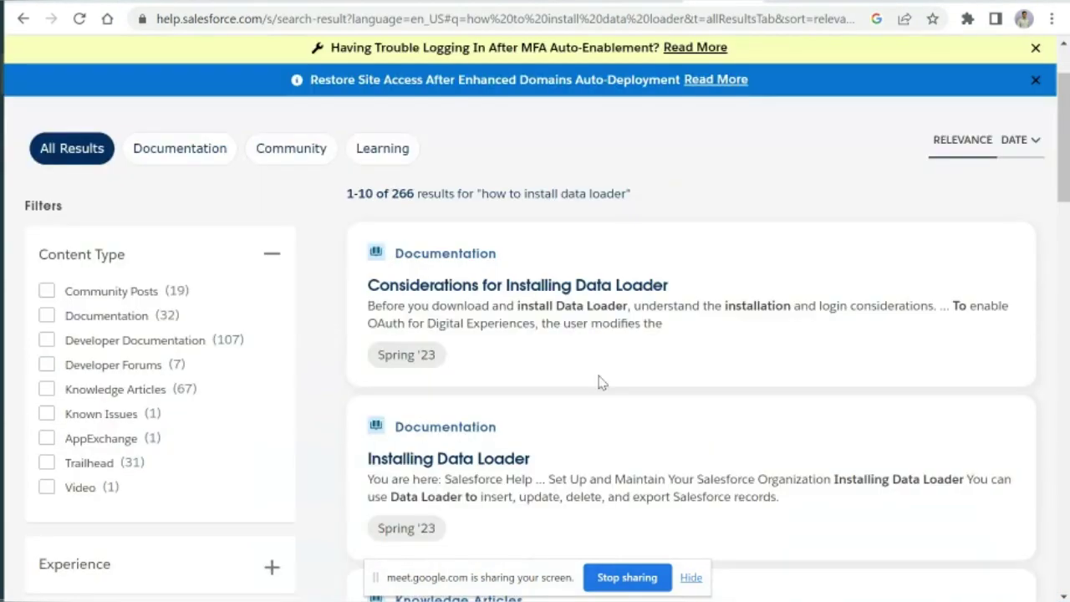
{"action": "scroll", "coordinate": [600, 382], "scroll_direction": "down", "scroll_amount": 2}
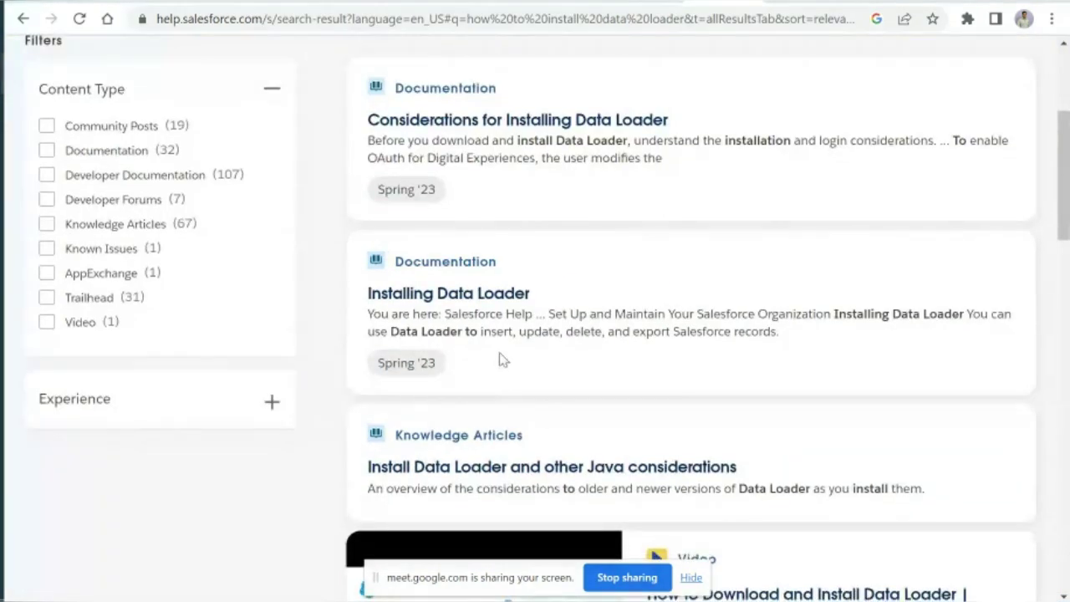
{"action": "scroll", "coordinate": [506, 378], "scroll_direction": "down", "scroll_amount": 1}
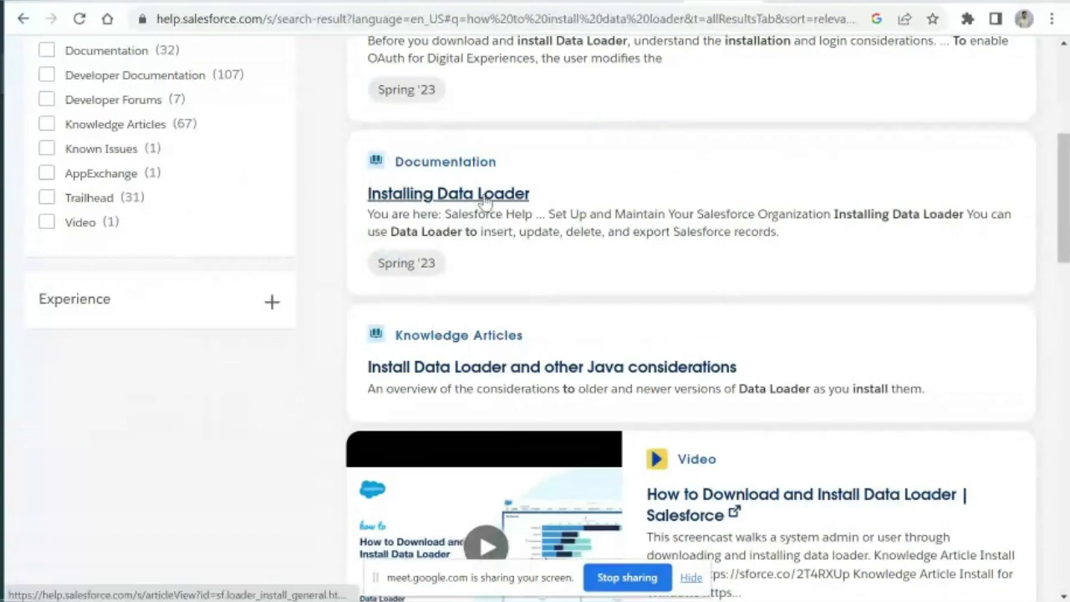
{"action": "left_click", "coordinate": [486, 197]}
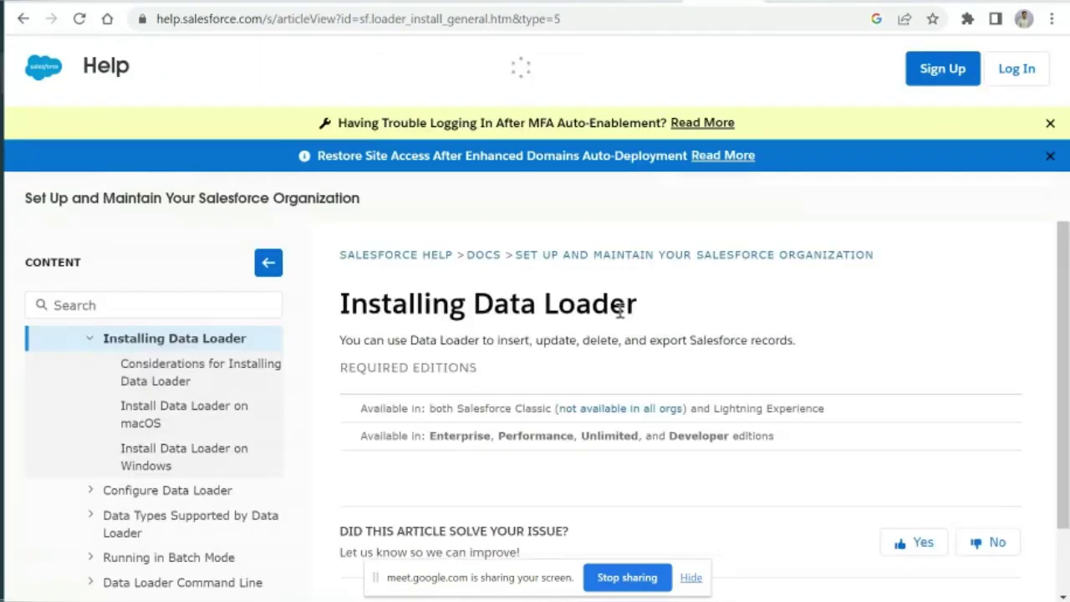
Step: Open the "Install Data Loader on Windows" topic and read through its installation steps to the note on migrating settings
{"action": "scroll", "coordinate": [620, 311], "scroll_direction": "down", "scroll_amount": 2}
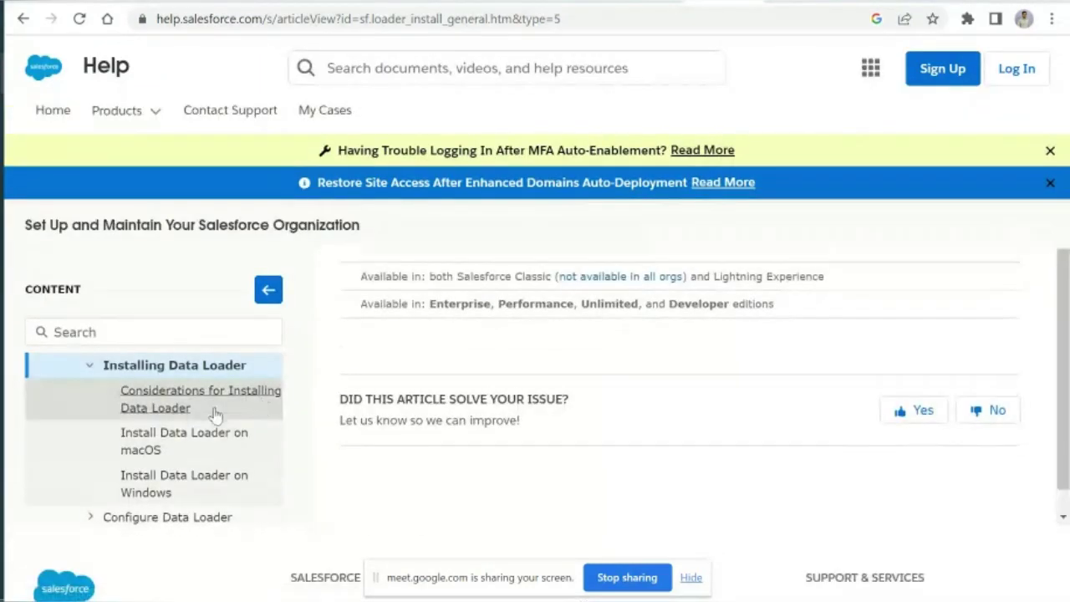
{"action": "left_click", "coordinate": [176, 484]}
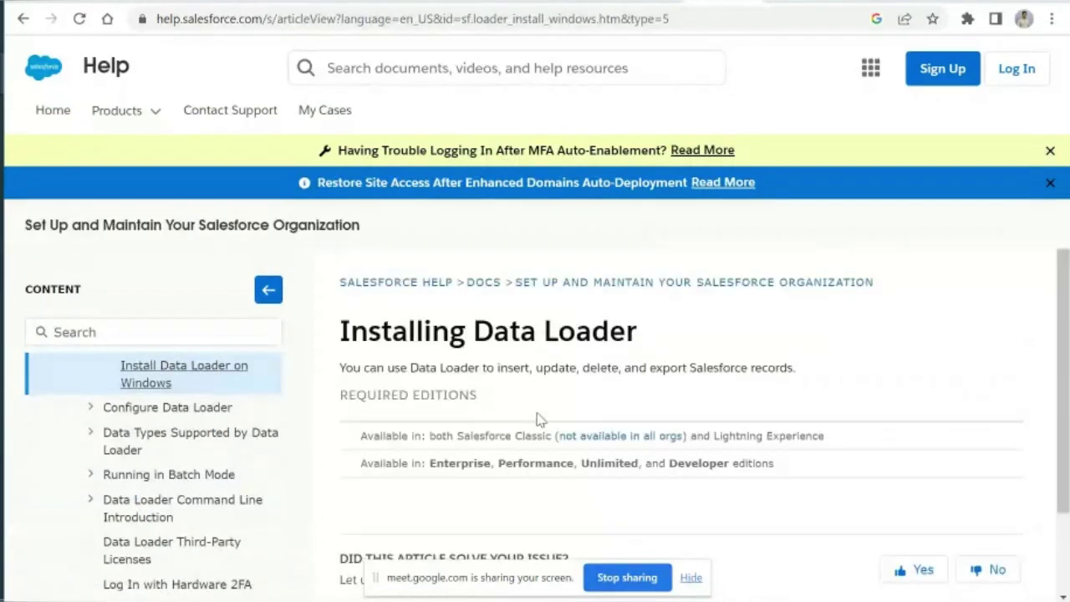
{"action": "scroll", "coordinate": [539, 420], "scroll_direction": "down", "scroll_amount": 2}
{"action": "scroll", "coordinate": [539, 420], "scroll_direction": "down", "scroll_amount": 3}
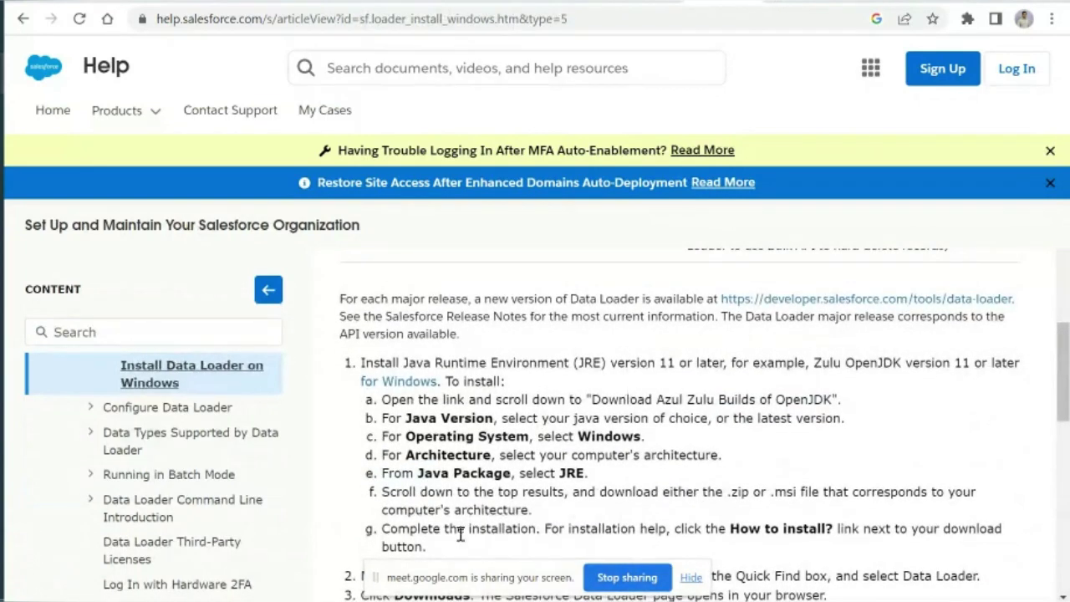
{"action": "scroll", "coordinate": [575, 363], "scroll_direction": "down", "scroll_amount": 1}
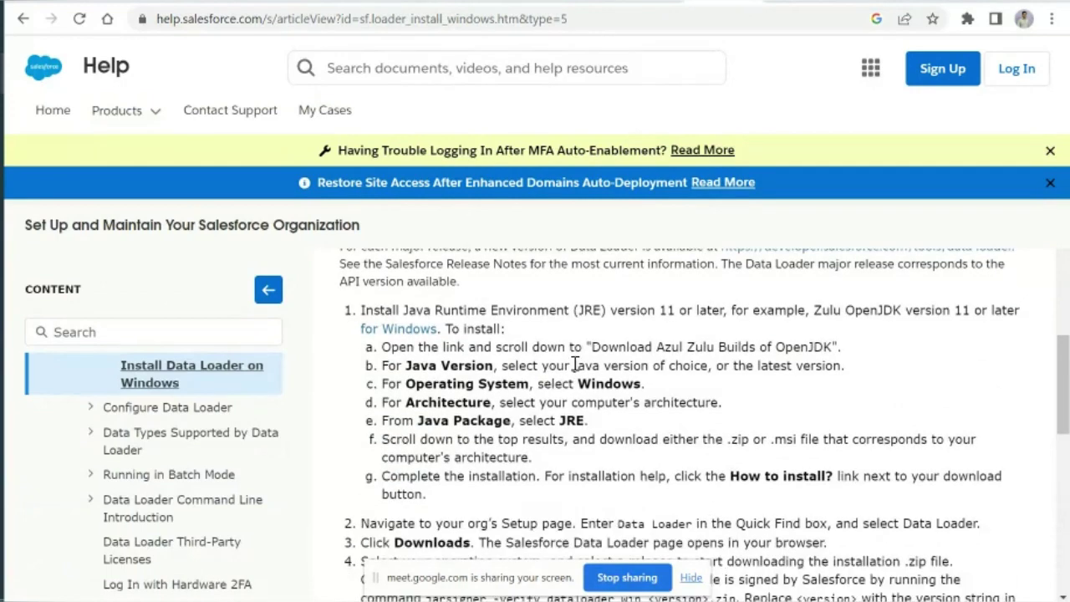
{"action": "scroll", "coordinate": [575, 366], "scroll_direction": "down", "scroll_amount": 3}
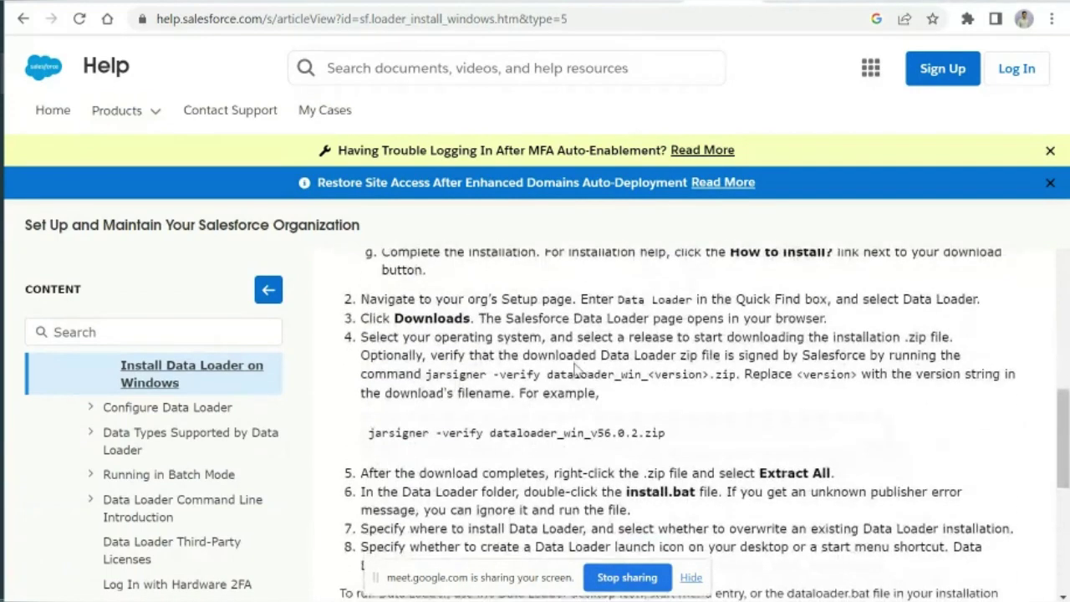
{"action": "scroll", "coordinate": [575, 368], "scroll_direction": "down", "scroll_amount": 3}
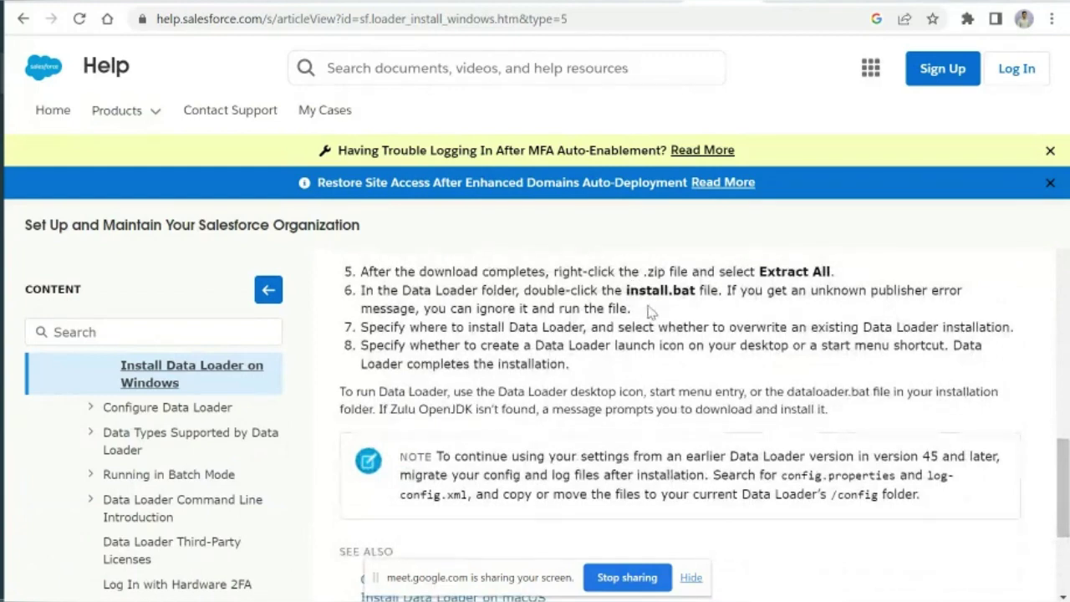
Step: Revisit the sandbox's Dataloader.io page, return to the top of the Trailhead unit and highlight "Import" in its "Use the Data Import Wizard" title
{"action": "left_click", "coordinate": [279, 2]}
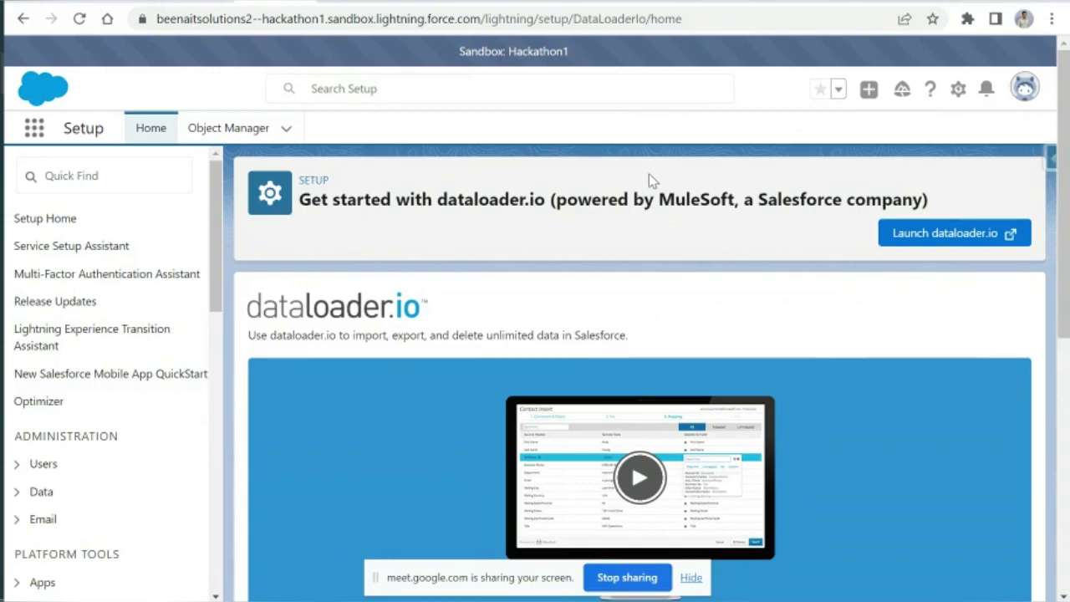
{"action": "left_click", "coordinate": [729, 0]}
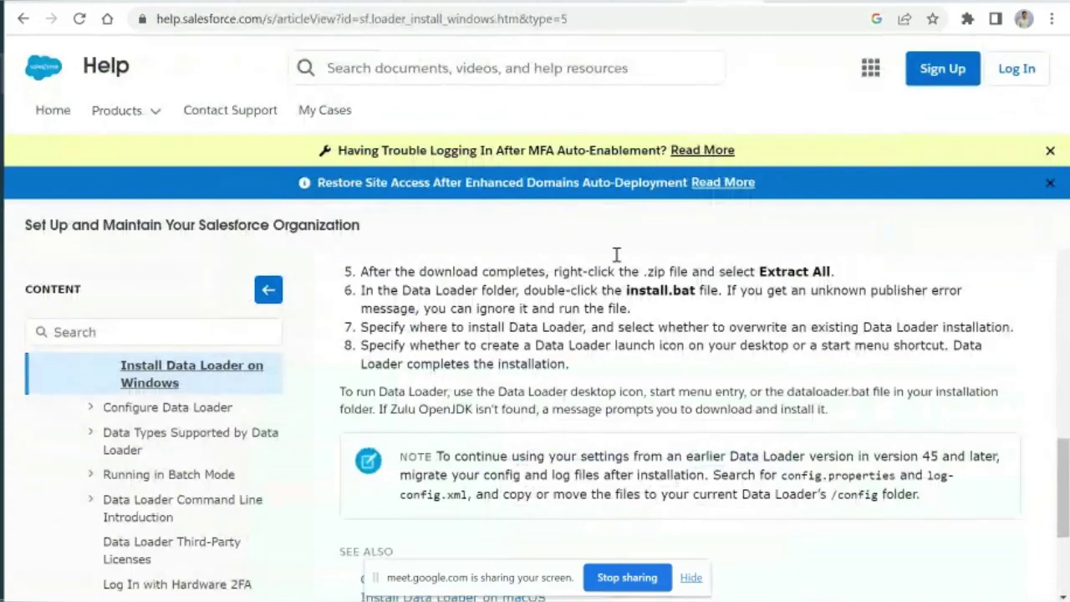
{"action": "left_click", "coordinate": [282, 2]}
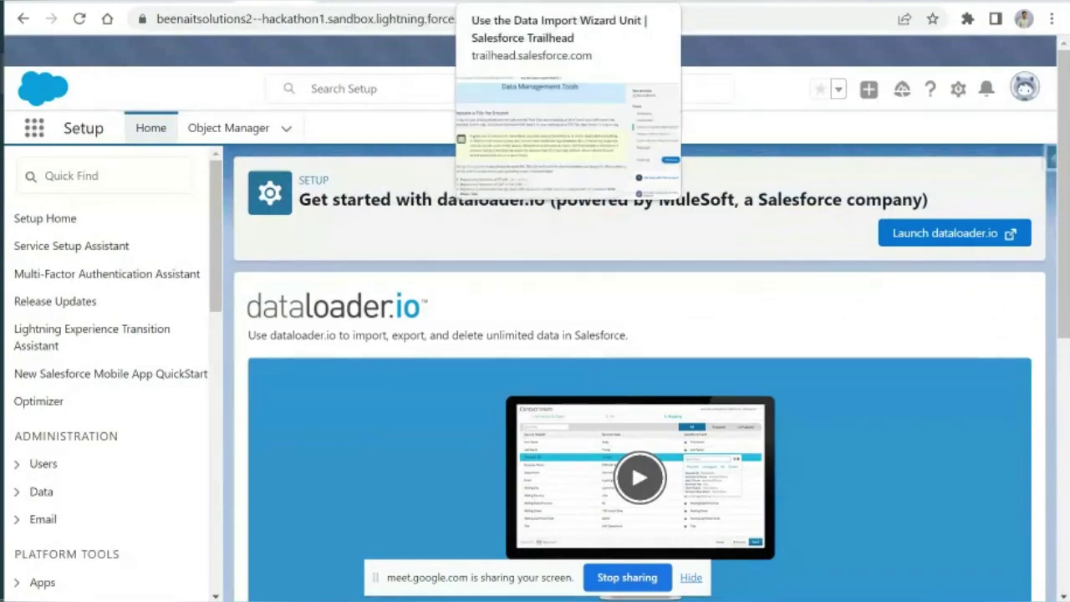
{"action": "left_click", "coordinate": [485, 3]}
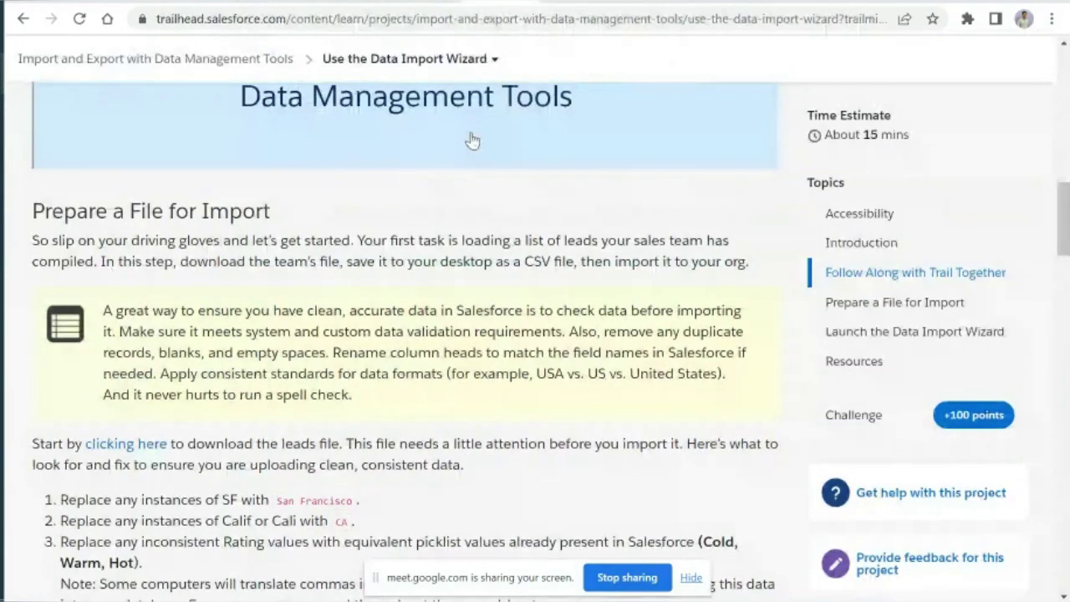
{"action": "scroll", "coordinate": [474, 322], "scroll_direction": "up", "scroll_amount": 12}
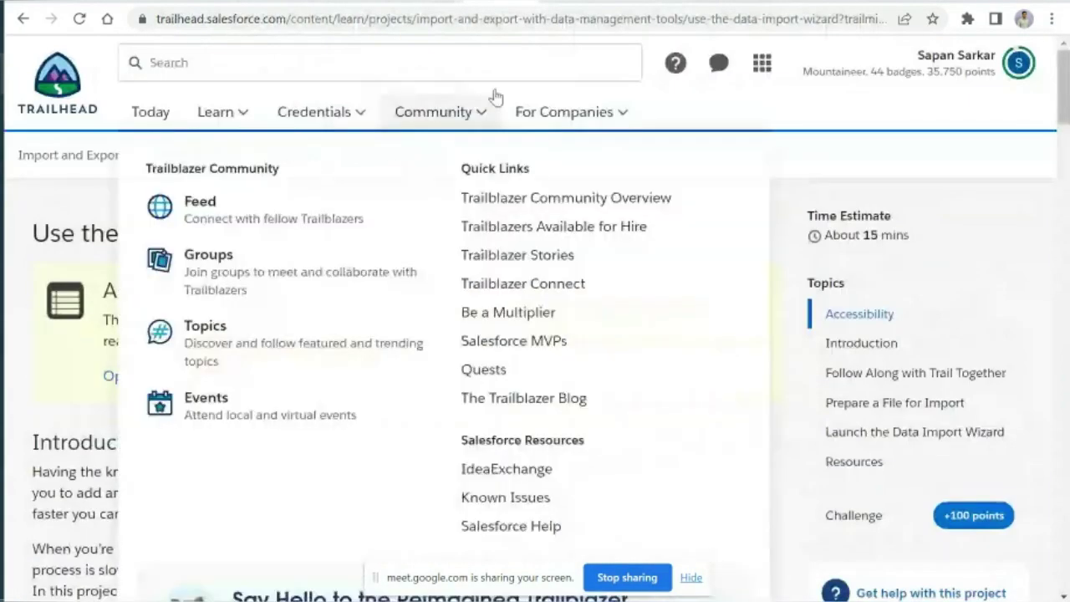
{"action": "left_click", "coordinate": [508, 3]}
{"action": "left_click", "coordinate": [485, 2]}
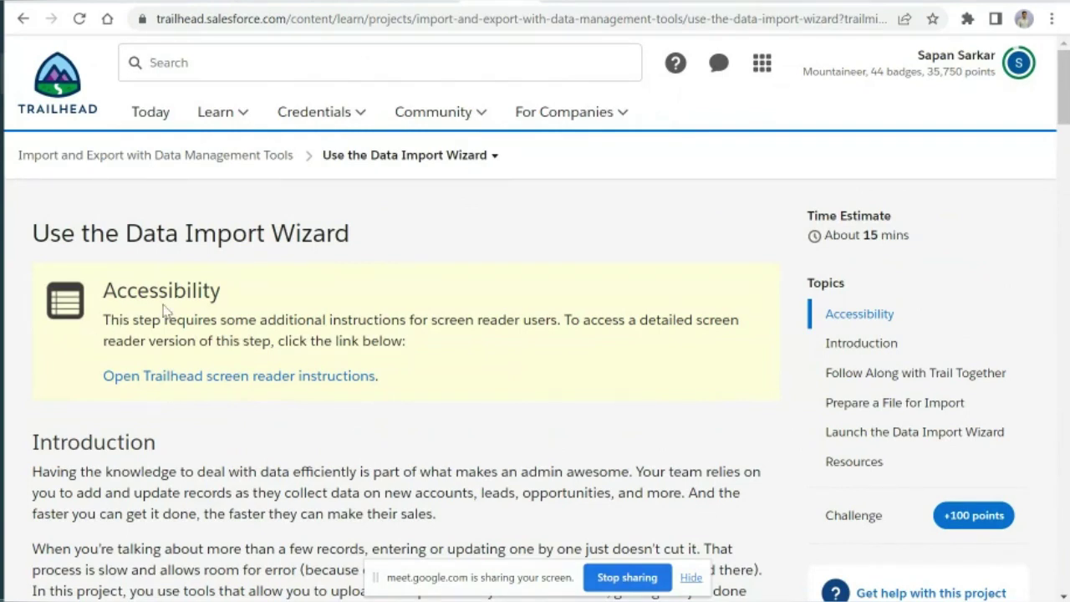
{"action": "double_click", "coordinate": [255, 237]}
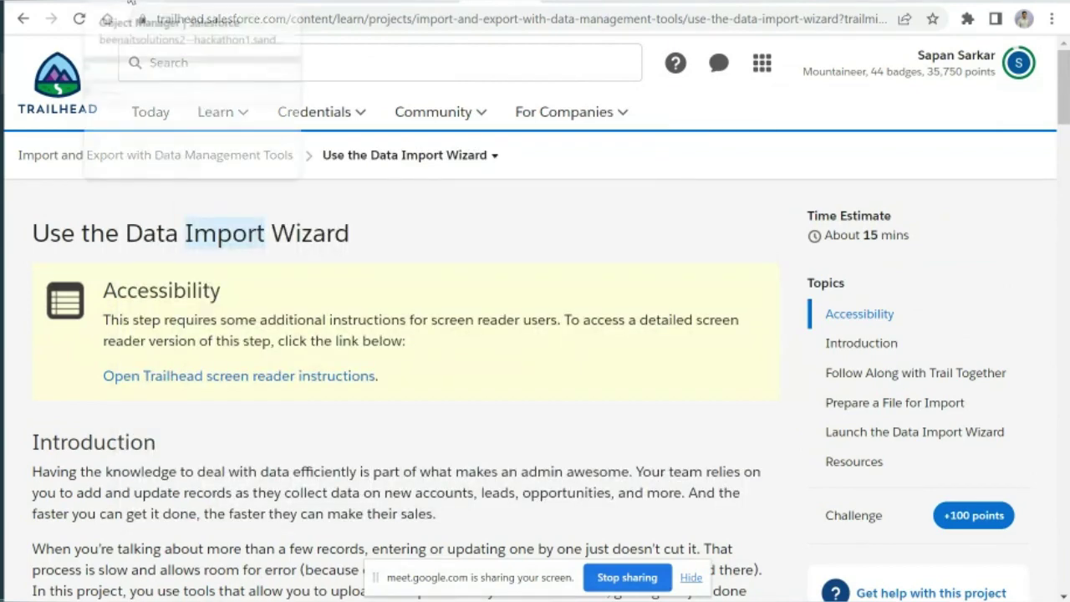
Step: Show the sandbox's Object Manager and return to the Trailhead unit's "Prepare a File for Import" section
{"action": "left_click", "coordinate": [130, 2]}
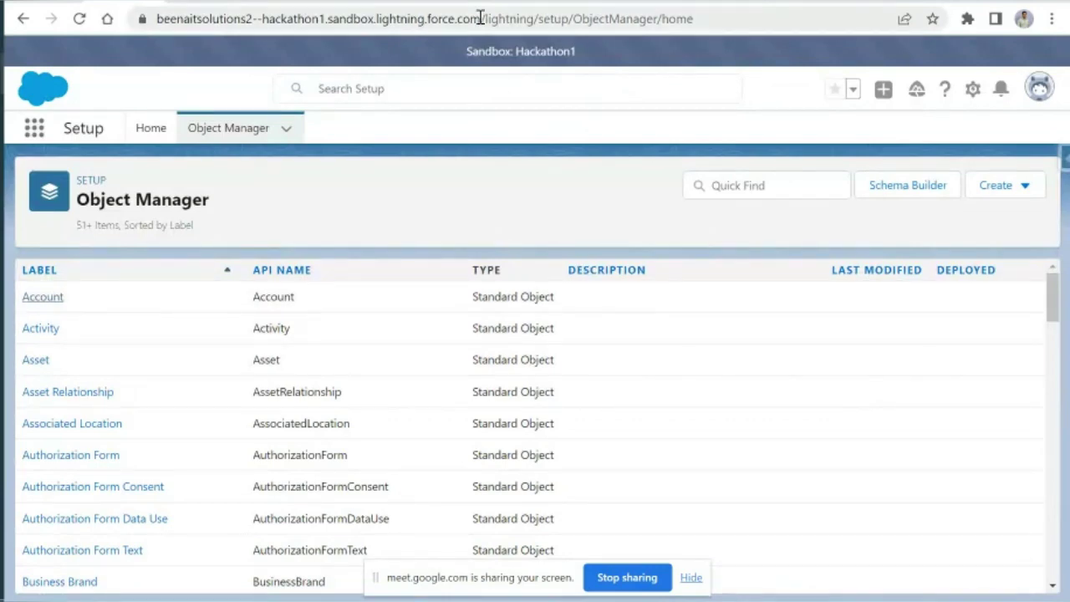
{"action": "left_click", "coordinate": [502, 2]}
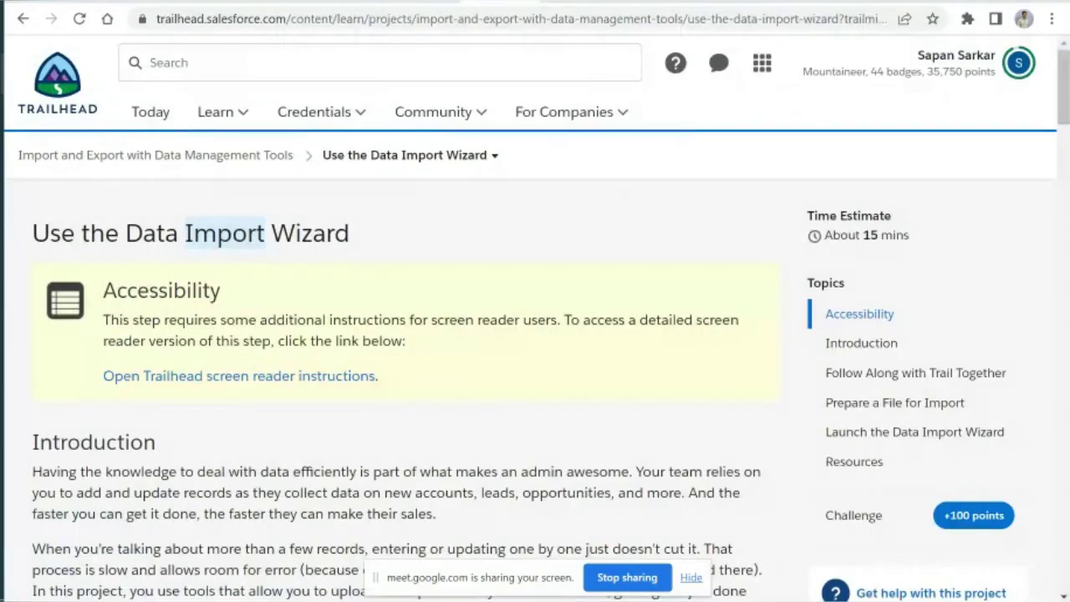
{"action": "scroll", "coordinate": [507, 243], "scroll_direction": "down", "scroll_amount": 8}
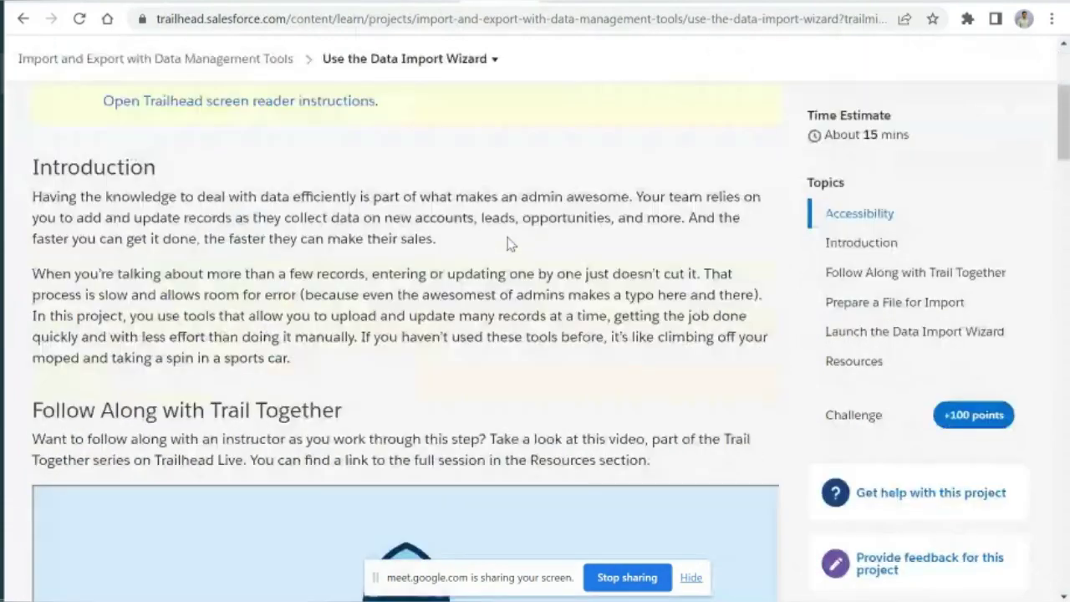
{"action": "scroll", "coordinate": [507, 237], "scroll_direction": "down", "scroll_amount": 5}
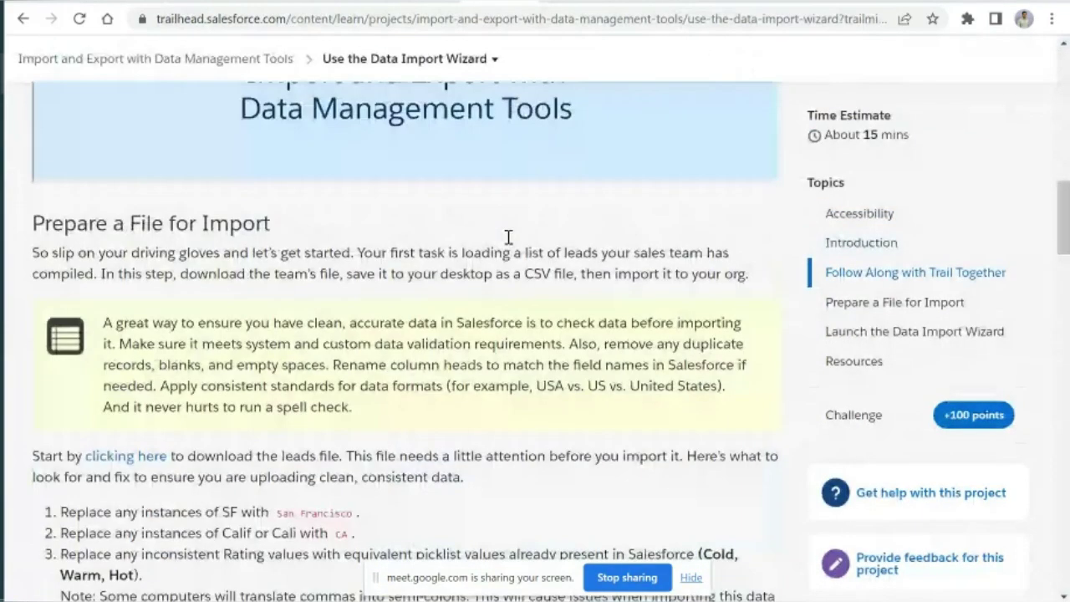
{"action": "scroll", "coordinate": [511, 242], "scroll_direction": "down", "scroll_amount": 1}
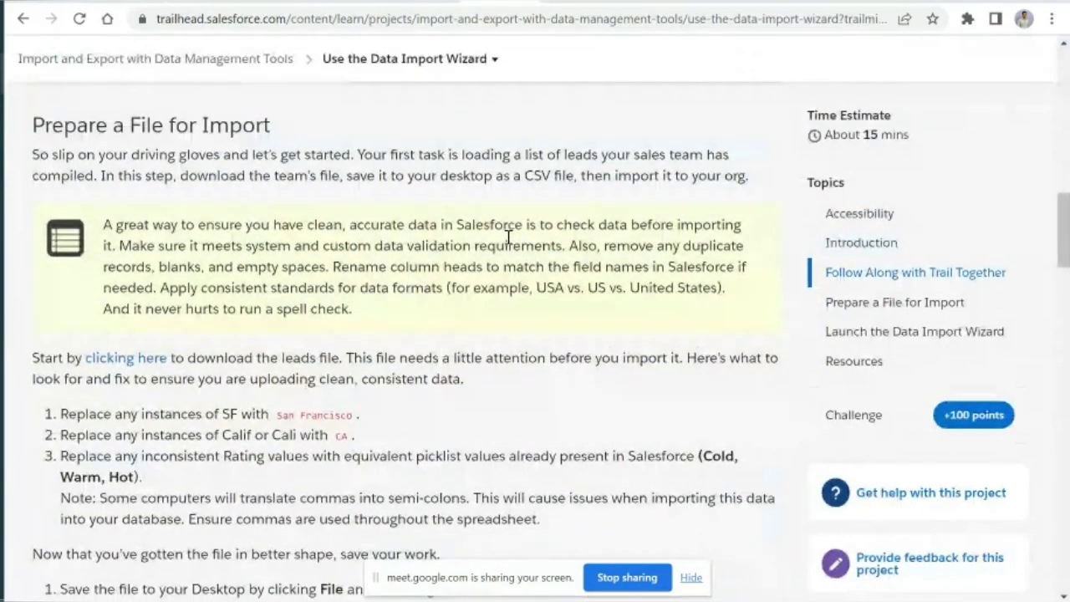
Step: Open the Workbench site at workbench.developerforce.com/update.php in a new browser tab
{"action": "left_click", "coordinate": [851, 2]}
{"action": "type", "text": "w"}
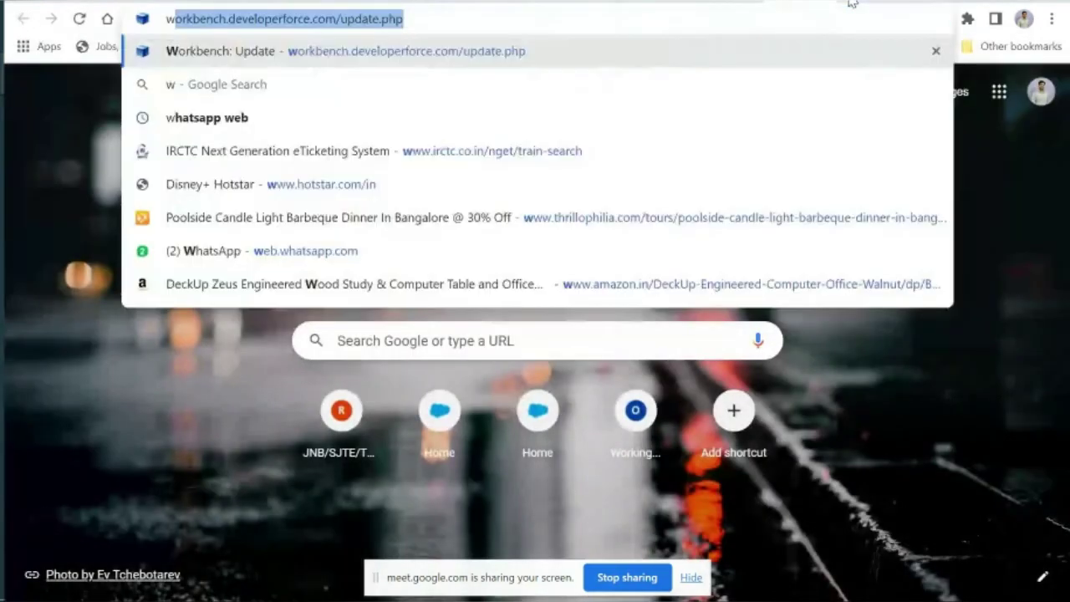
{"action": "type", "text": "orkbenc"}
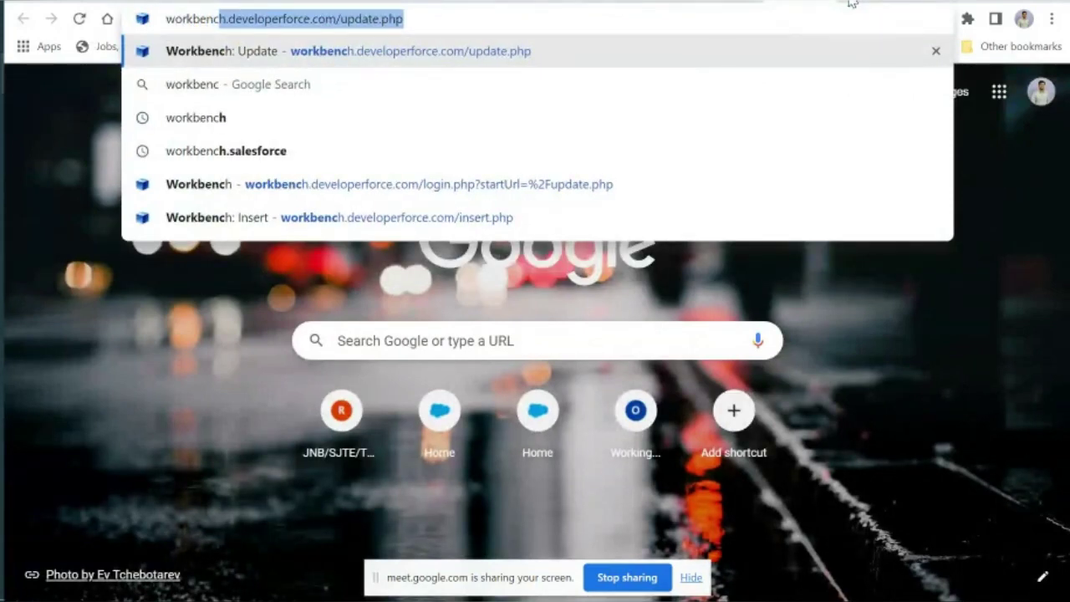
{"action": "left_click", "coordinate": [686, 60]}
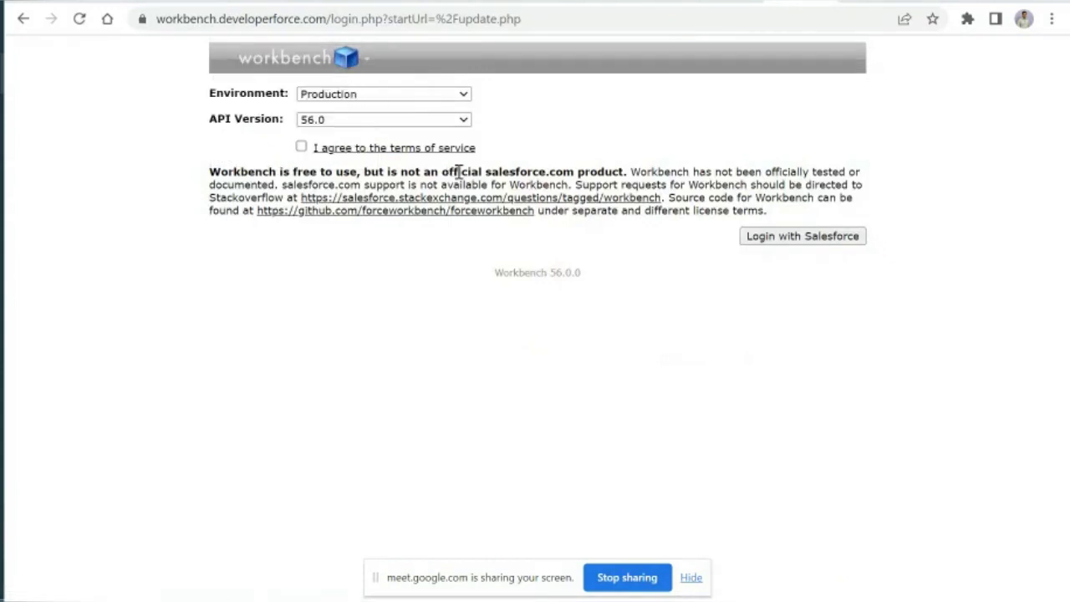
Step: Show the Production and Sandbox environment options on the Workbench login page, checking the sandbox's Dataloader.io page in between
{"action": "left_click", "coordinate": [427, 101]}
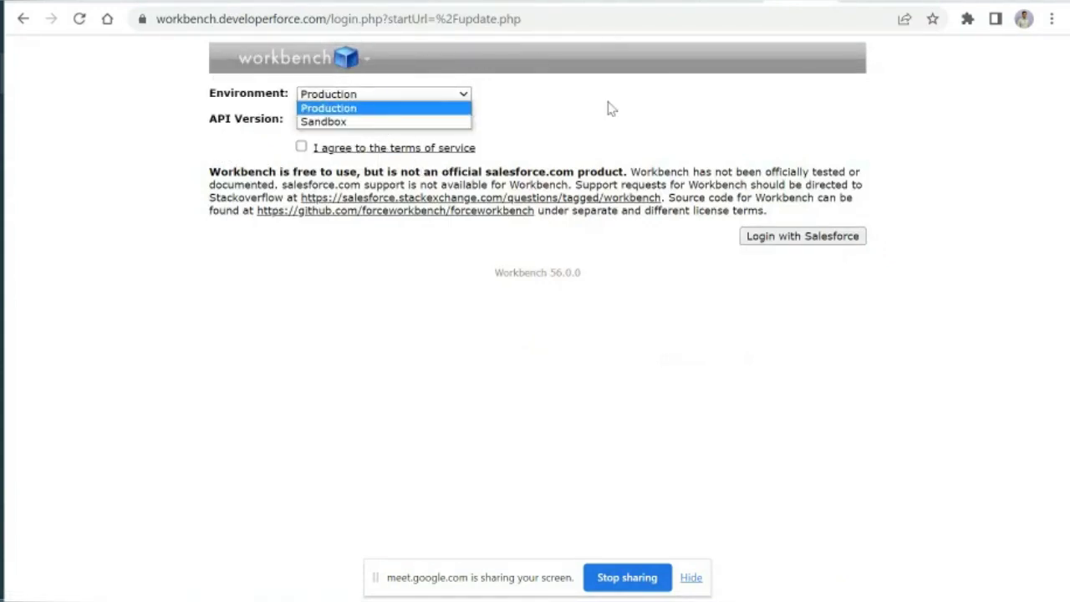
{"action": "left_click", "coordinate": [260, 3]}
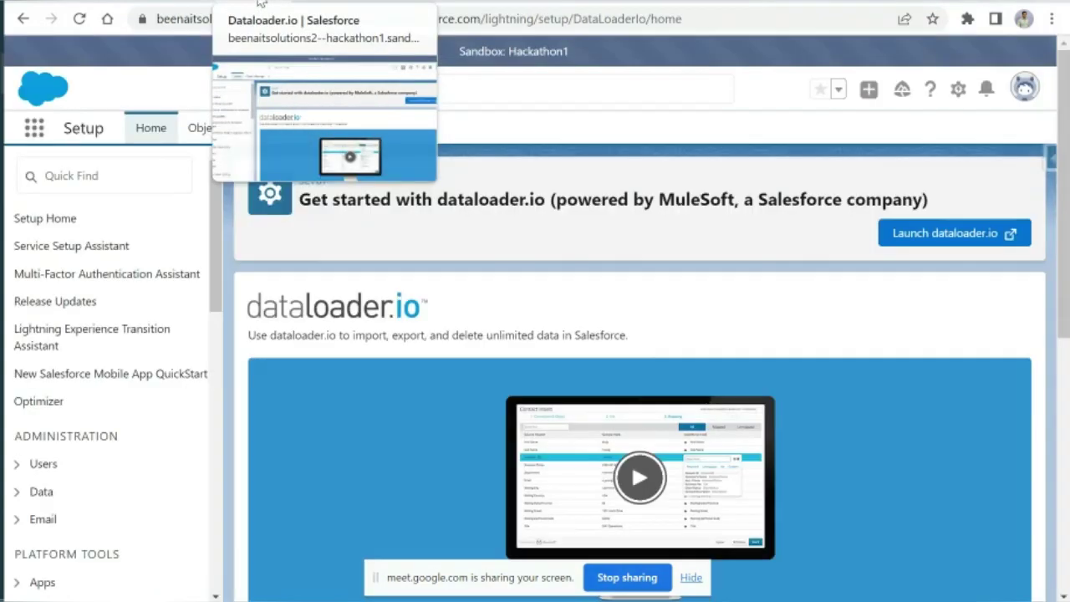
{"action": "left_click", "coordinate": [782, 1]}
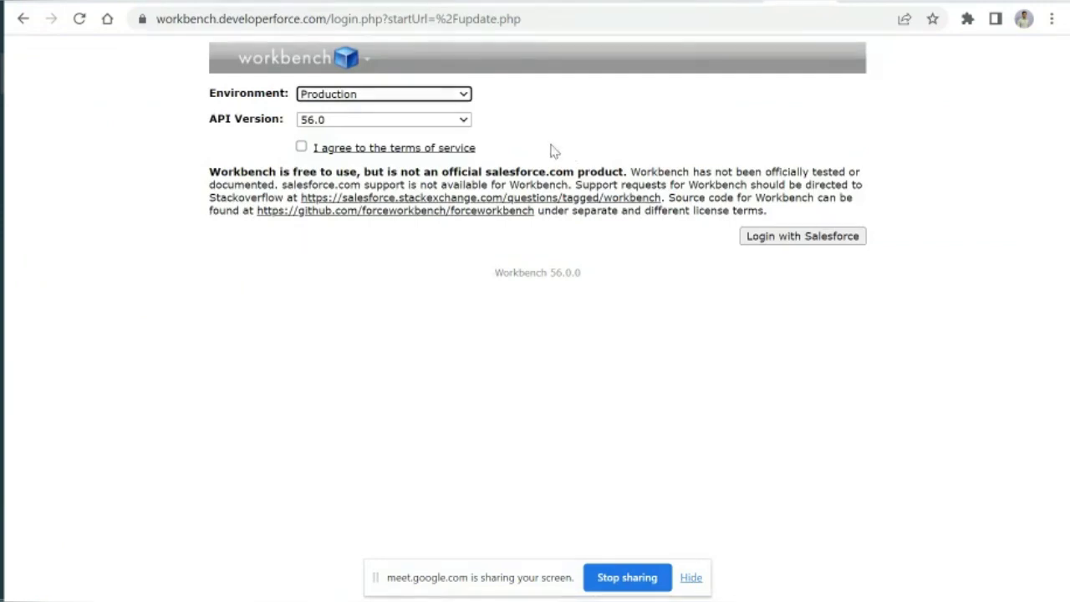
{"action": "left_click", "coordinate": [352, 99]}
{"action": "left_click", "coordinate": [516, 87]}
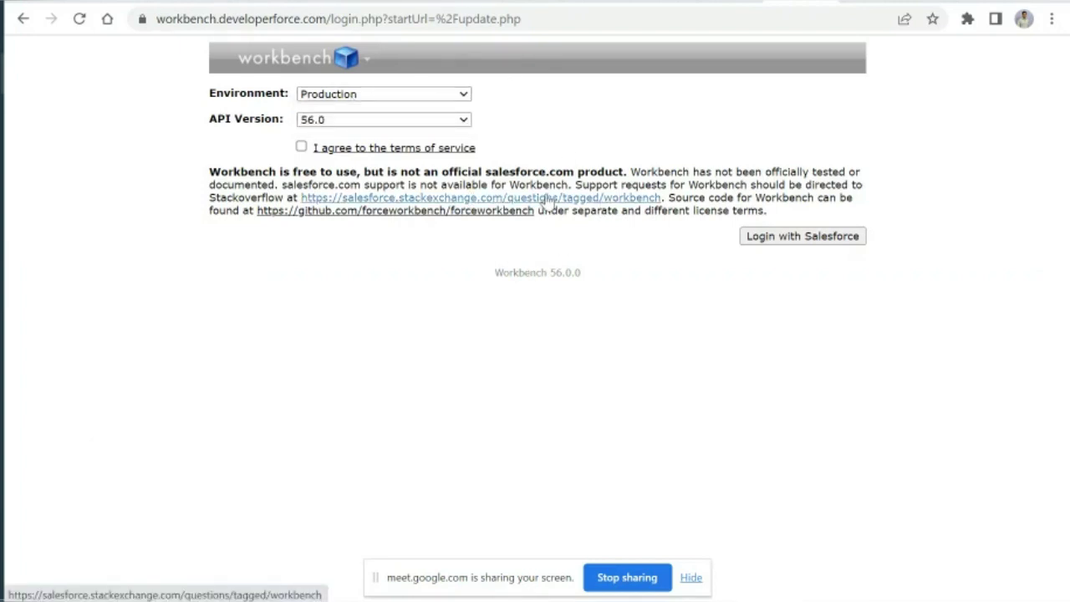
Step: Return to the Trailhead "Use the Data Import Wizard" unit and read on to the "Launch the Data Import Wizard" section
{"action": "left_click", "coordinate": [823, 2]}
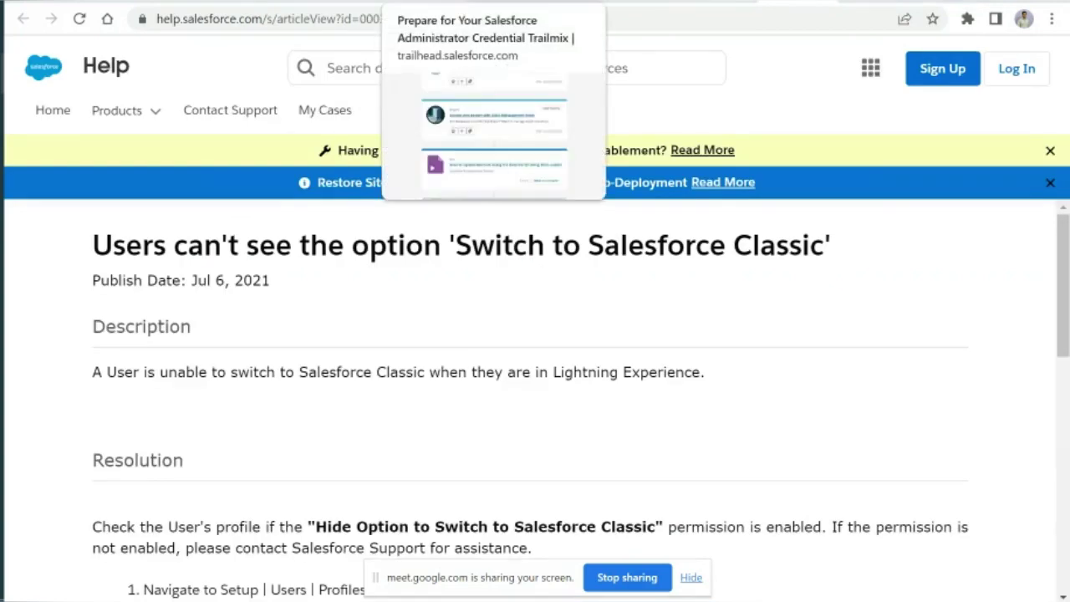
{"action": "left_click", "coordinate": [234, 2]}
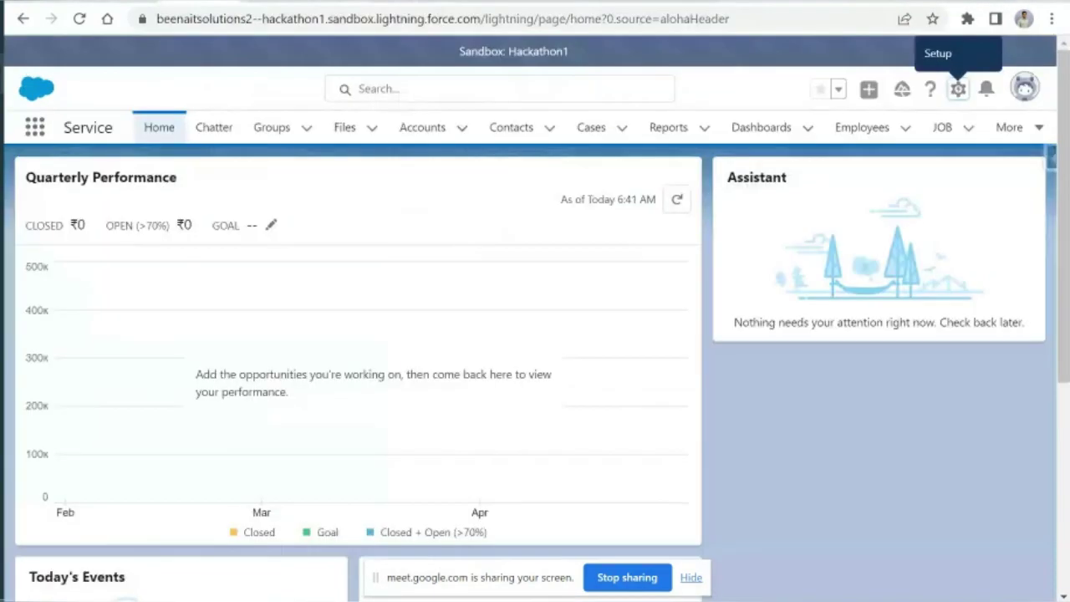
{"action": "left_click", "coordinate": [468, 2]}
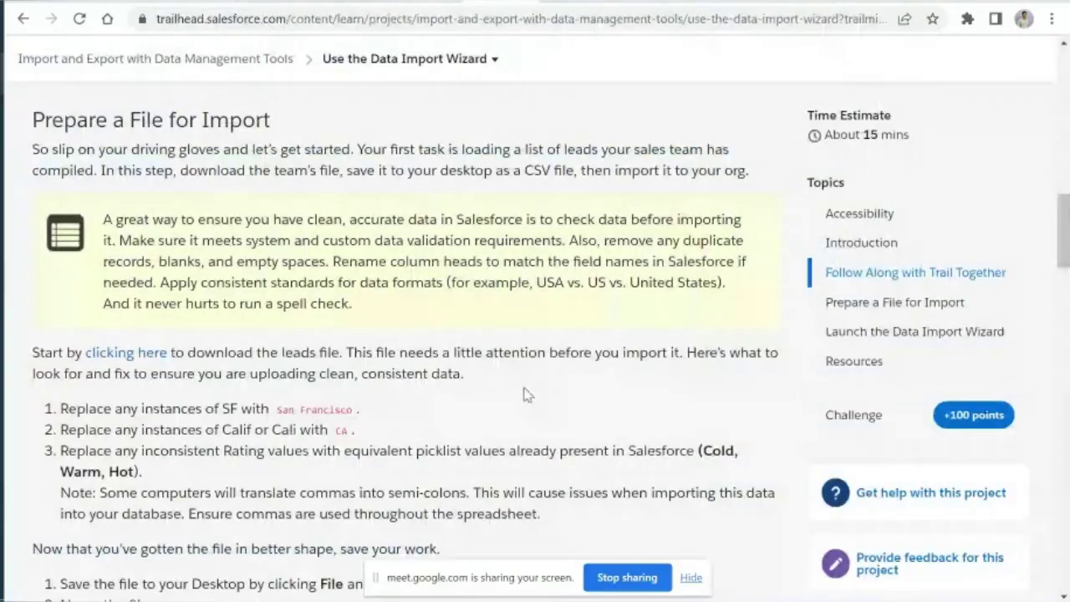
{"action": "scroll", "coordinate": [528, 413], "scroll_direction": "down", "scroll_amount": 2}
{"action": "scroll", "coordinate": [527, 429], "scroll_direction": "down", "scroll_amount": 1}
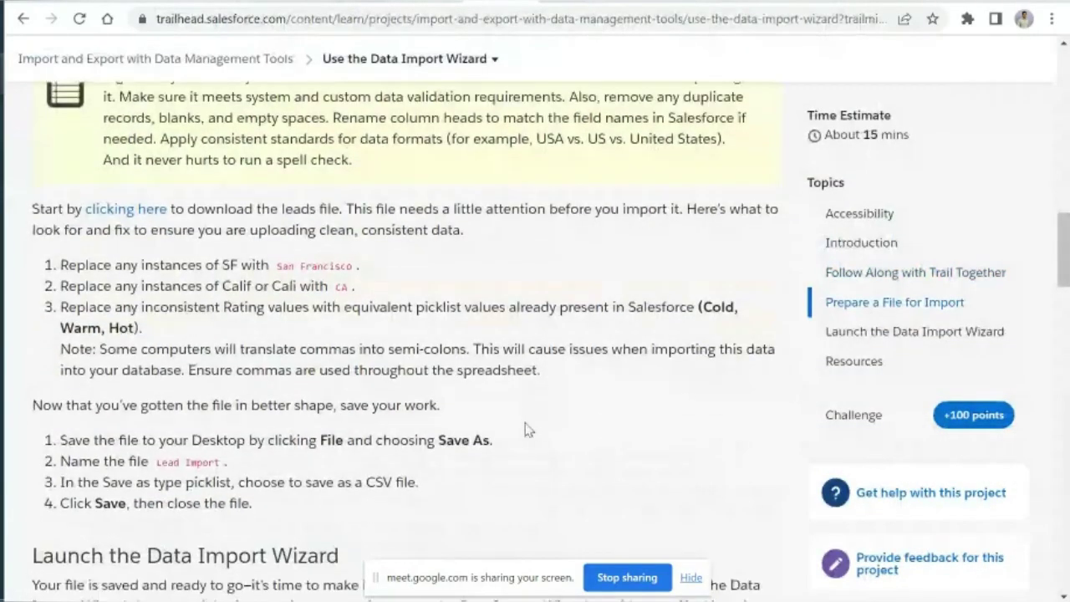
{"action": "scroll", "coordinate": [528, 429], "scroll_direction": "down", "scroll_amount": 4}
{"action": "scroll", "coordinate": [525, 429], "scroll_direction": "down", "scroll_amount": 2}
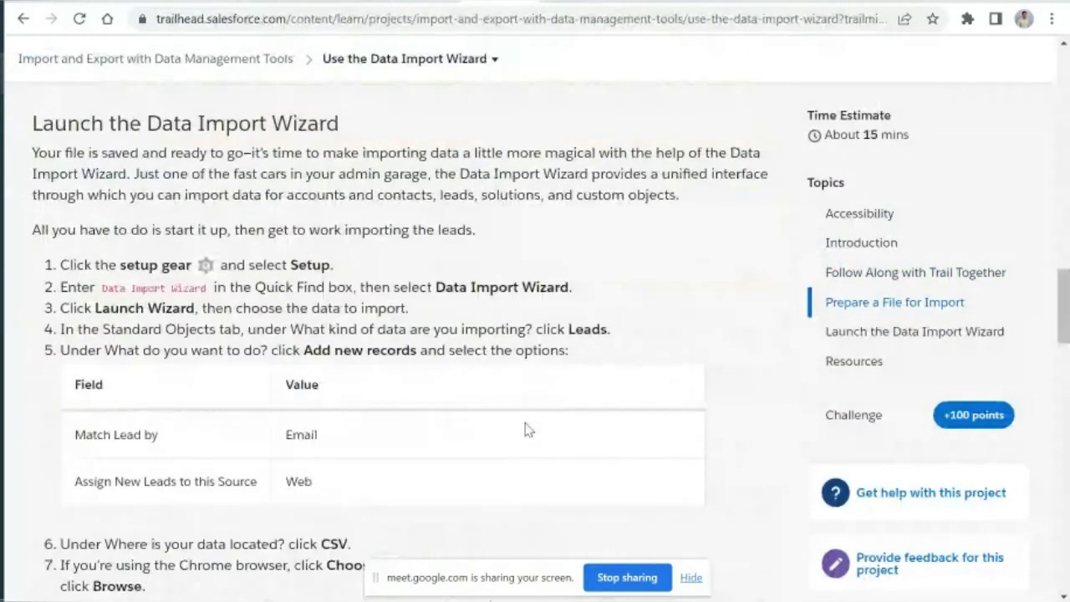
Step: Switch from the Trailhead unit to the sandbox's Setup, search for "profile" and show the Profiles list
{"action": "scroll", "coordinate": [528, 429], "scroll_direction": "up", "scroll_amount": 1}
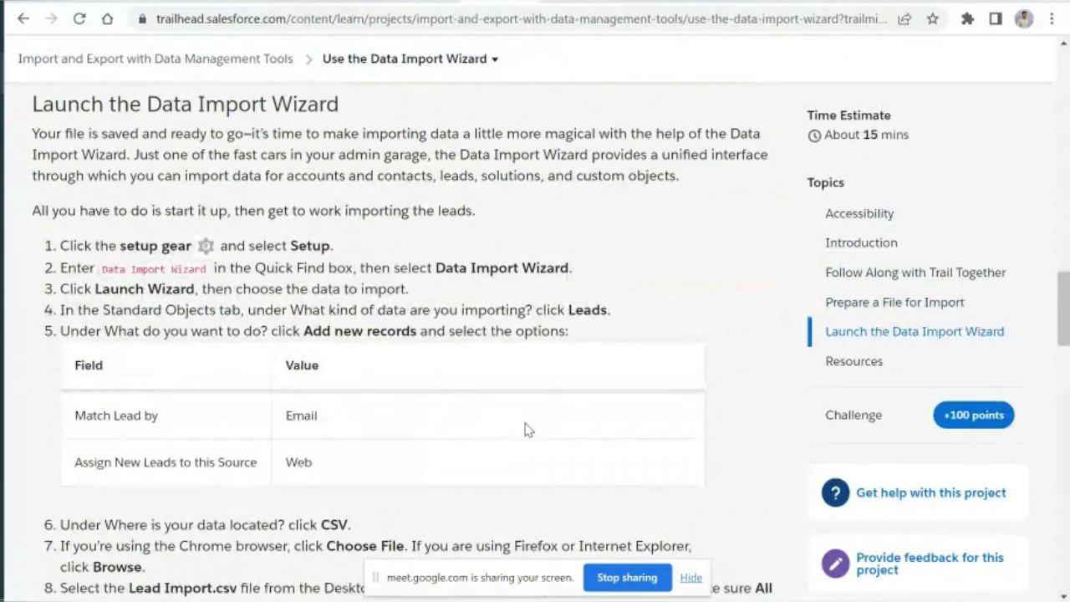
{"action": "left_click", "coordinate": [266, 1]}
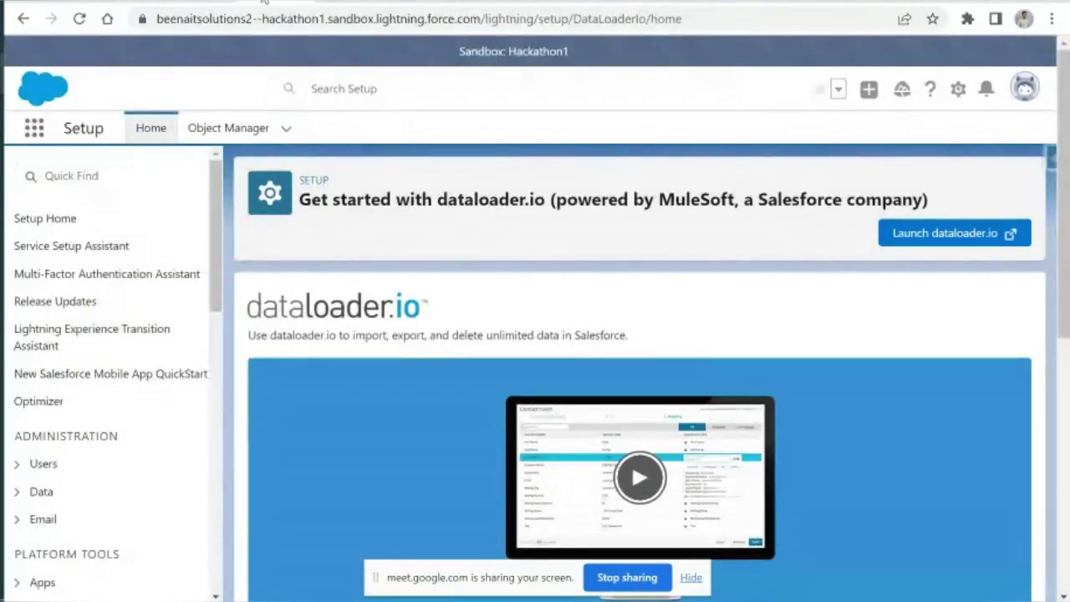
{"action": "left_click", "coordinate": [266, 2]}
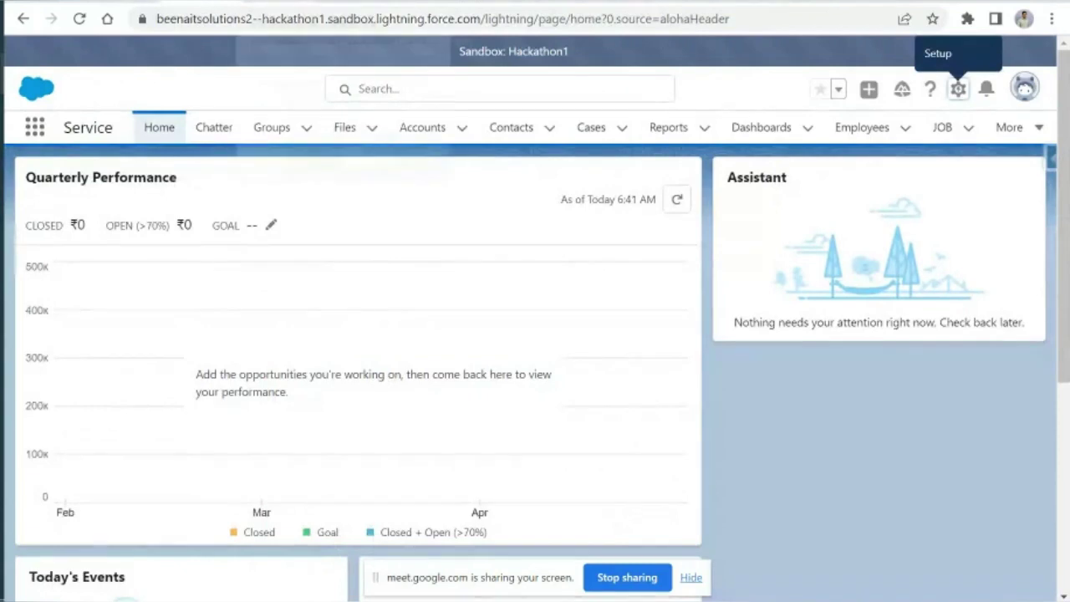
{"action": "left_click", "coordinate": [269, 2]}
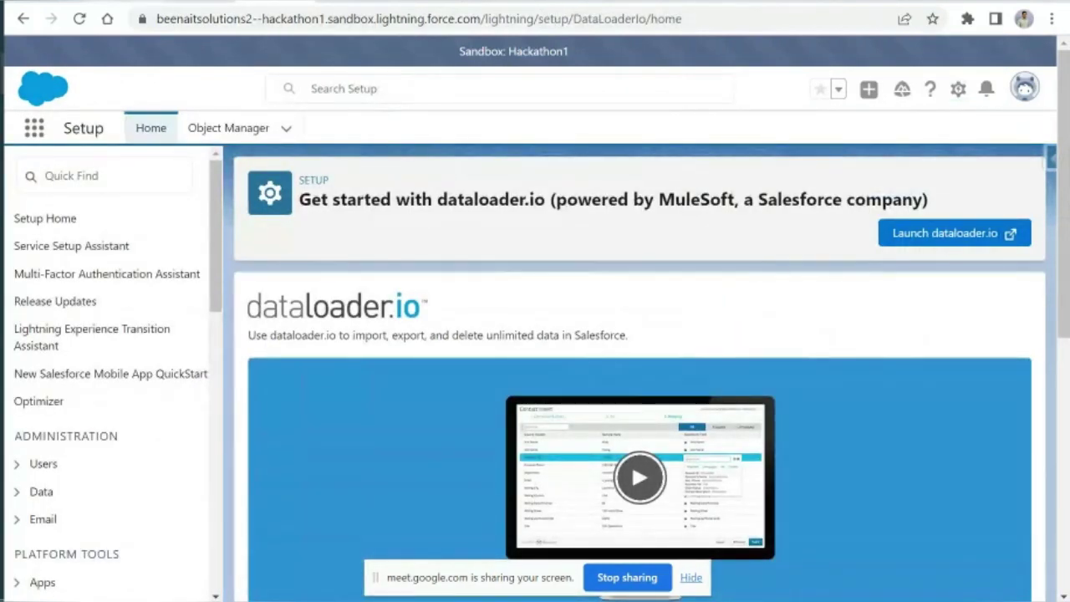
{"action": "left_click", "coordinate": [88, 179]}
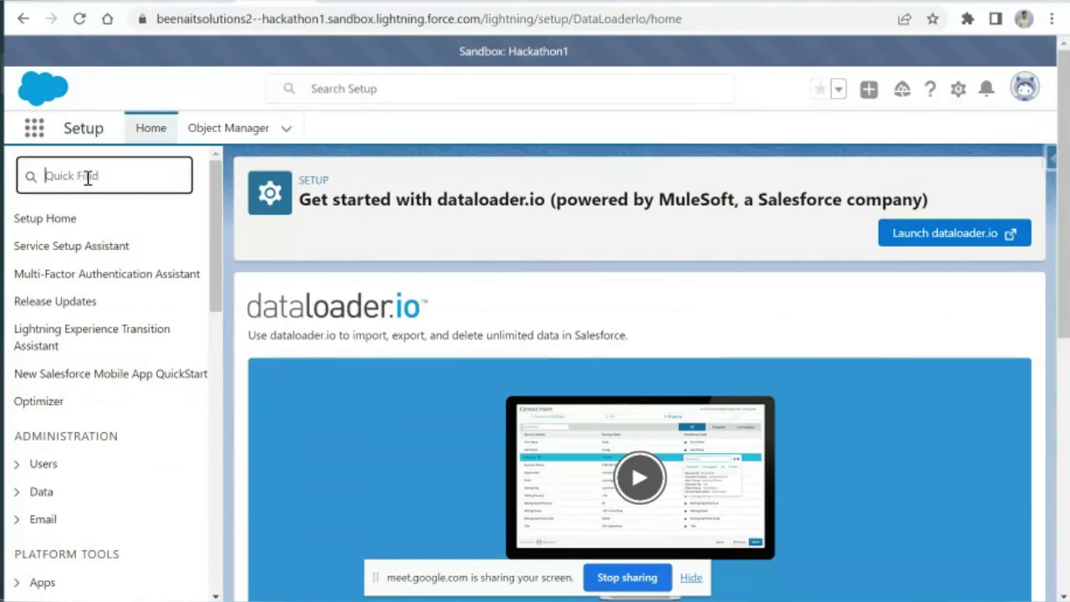
{"action": "type", "text": "profike"}
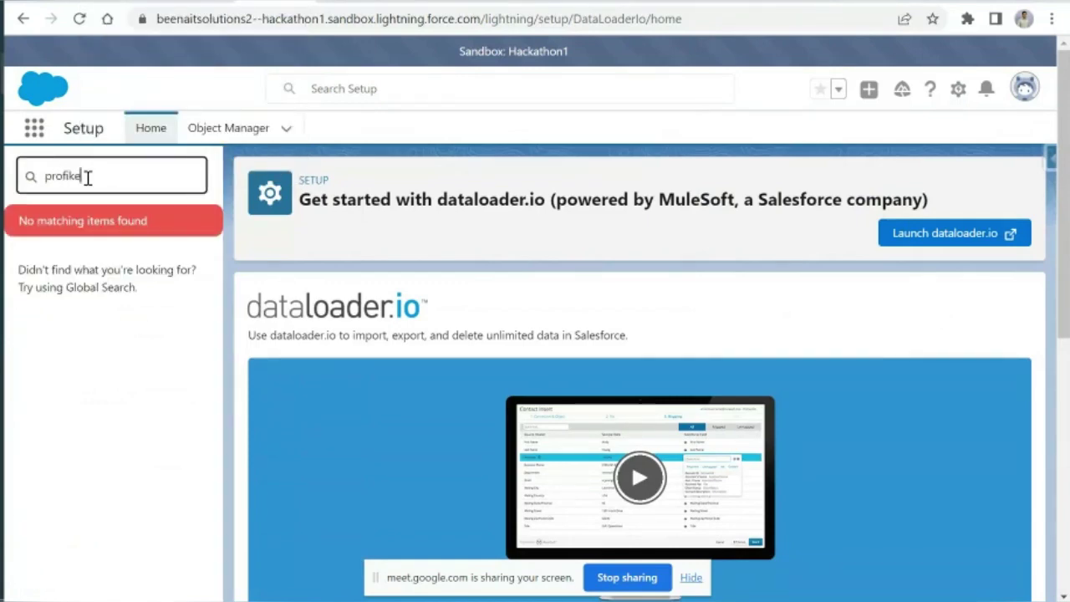
{"action": "key", "text": "BackSpace"}
{"action": "key", "text": "BackSpace"}
{"action": "type", "text": "le"}
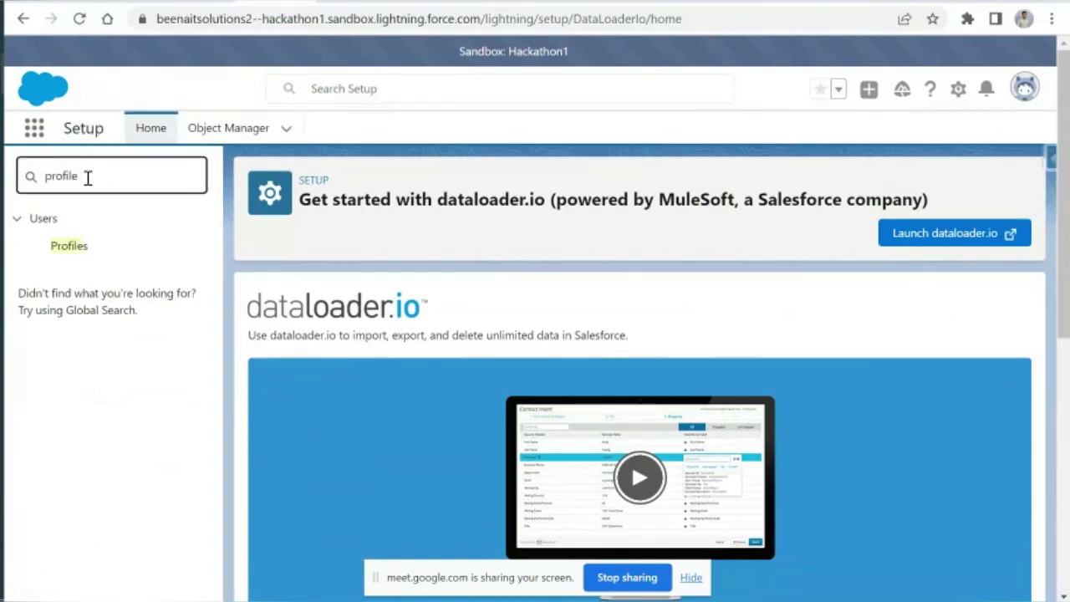
{"action": "left_click", "coordinate": [73, 249]}
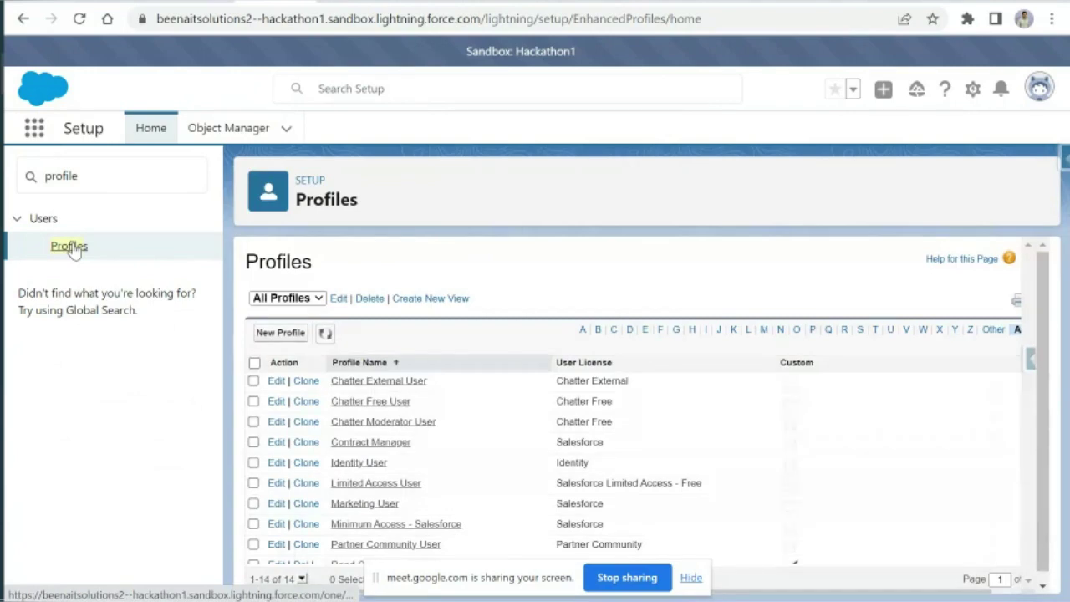
Step: Search the sandbox for the user by first name, open that user's record and show the user detail page in Setup
{"action": "left_click", "coordinate": [972, 94]}
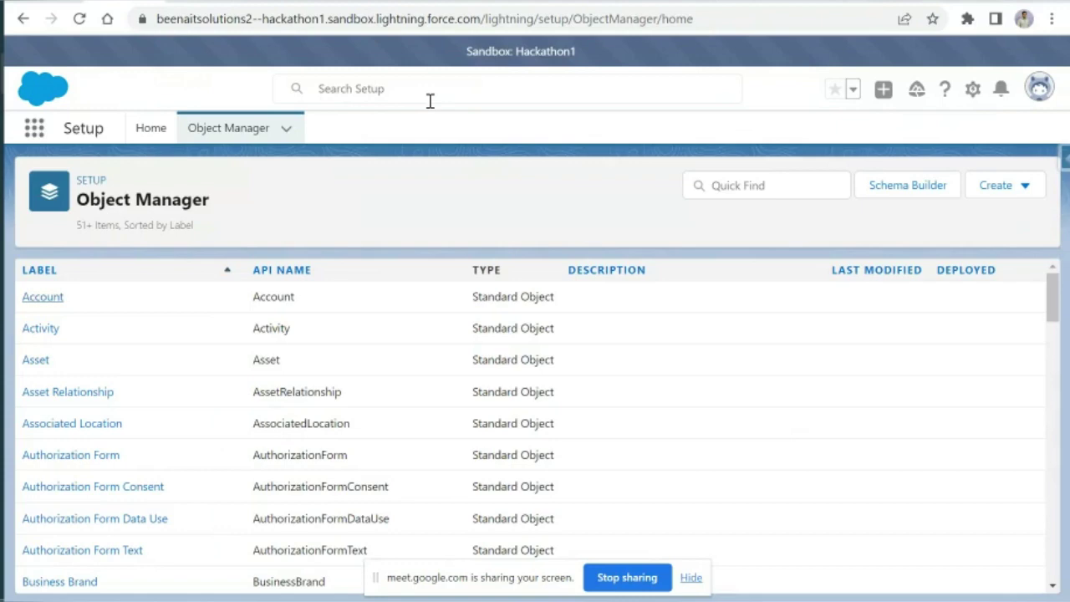
{"action": "left_click", "coordinate": [428, 95]}
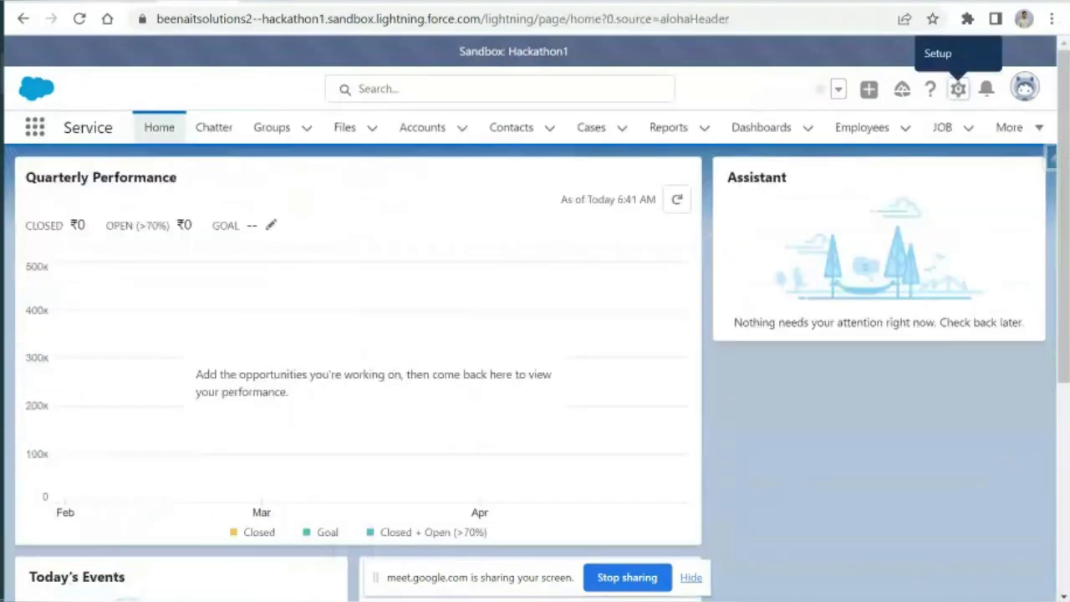
{"action": "left_click", "coordinate": [392, 87]}
{"action": "type", "text": "srikanth"}
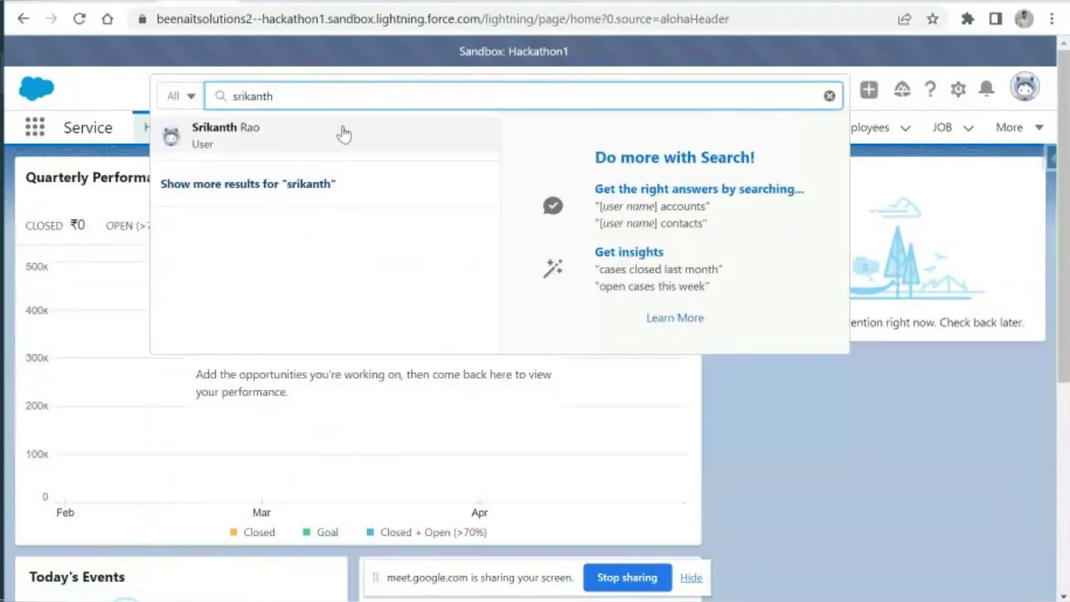
{"action": "left_click", "coordinate": [239, 139]}
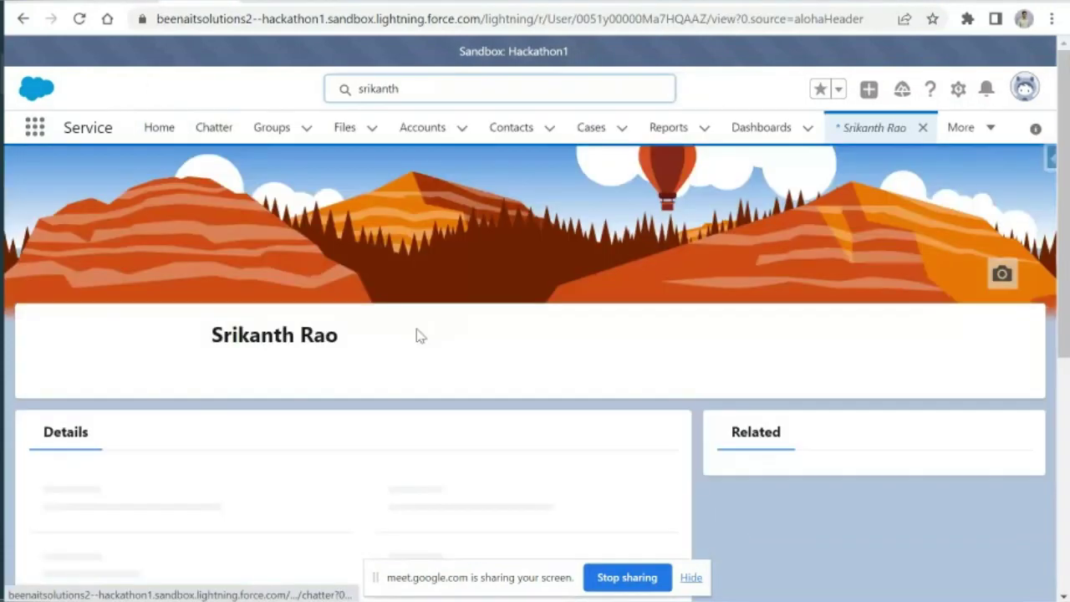
{"action": "scroll", "coordinate": [420, 336], "scroll_direction": "down", "scroll_amount": 5}
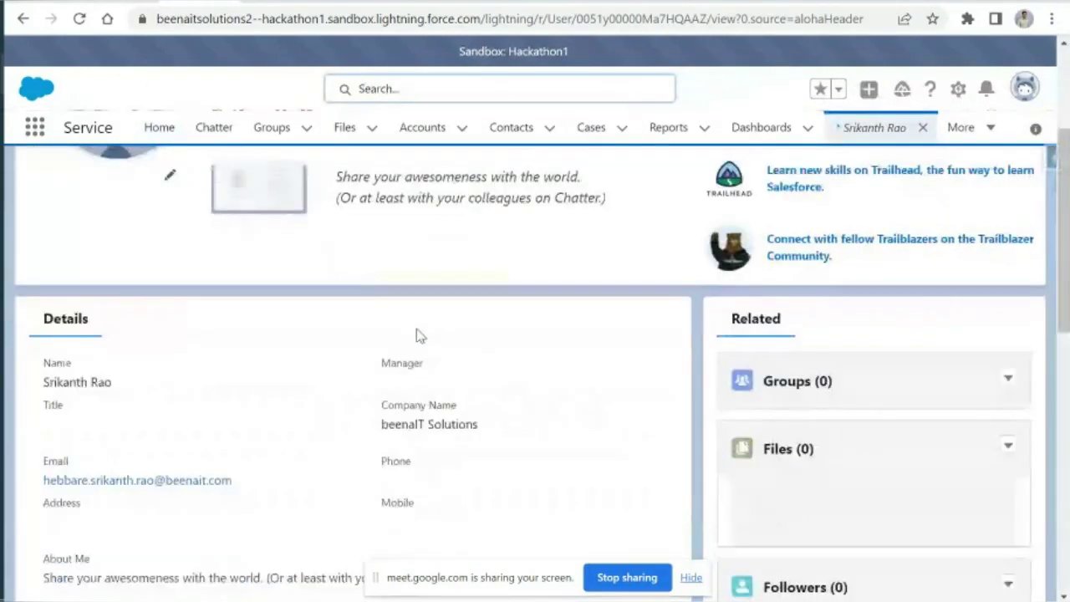
{"action": "scroll", "coordinate": [421, 335], "scroll_direction": "up", "scroll_amount": 5}
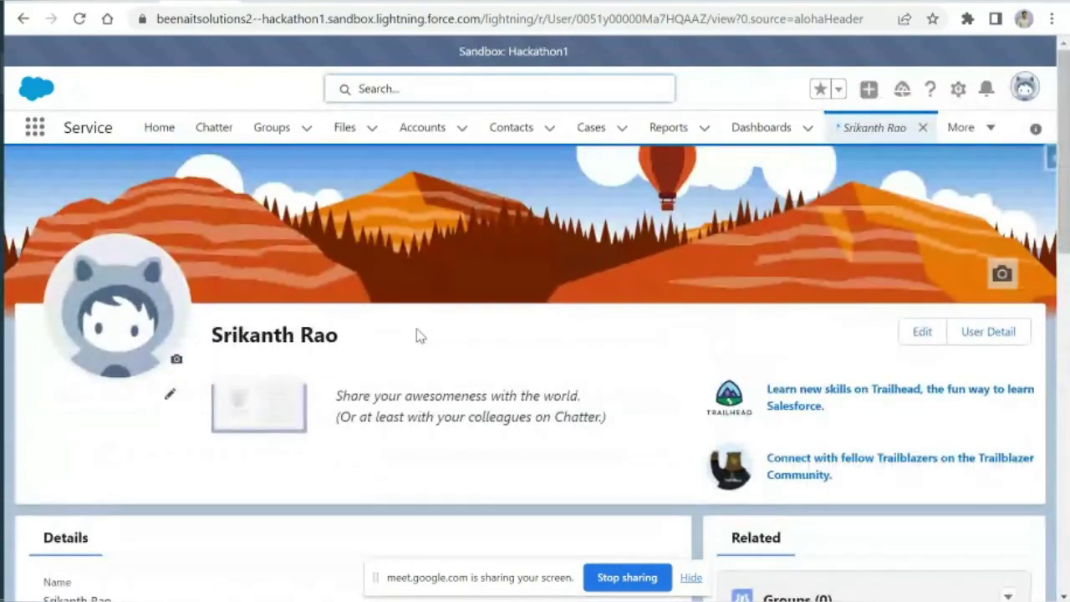
{"action": "left_click", "coordinate": [992, 333]}
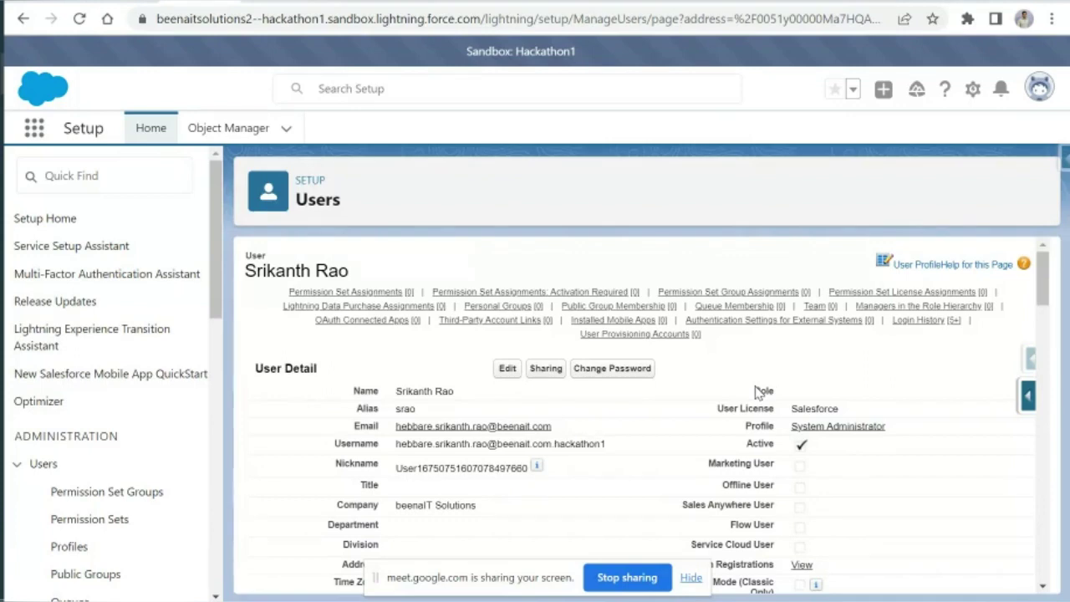
Step: Return to the sandbox's Profiles list, checking the Trailhead instructions in between, and show the System Administrator profile's details
{"action": "left_click", "coordinate": [276, 3]}
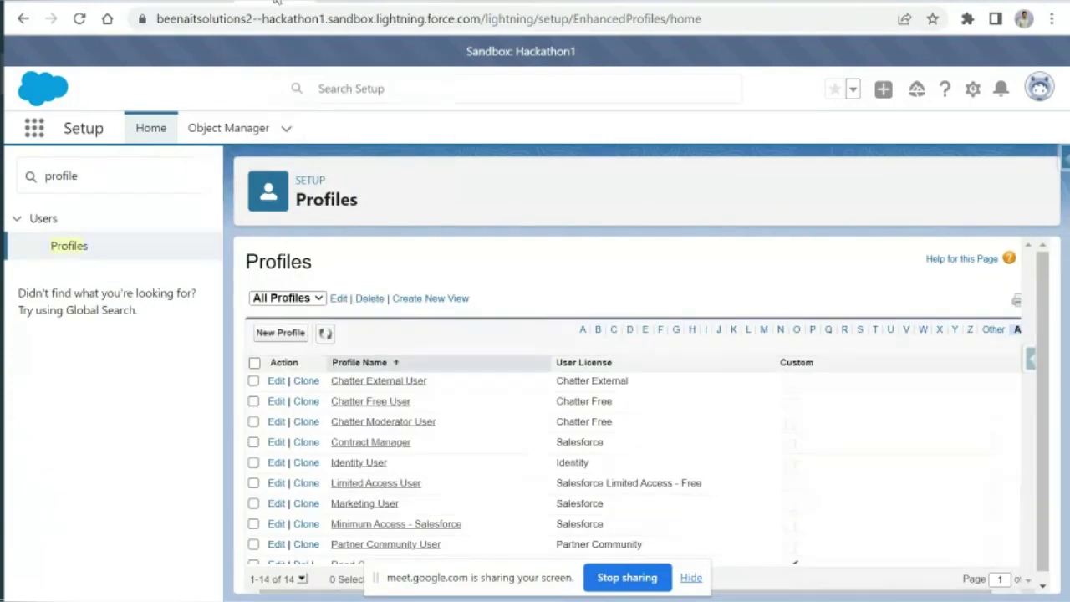
{"action": "left_click", "coordinate": [493, 2]}
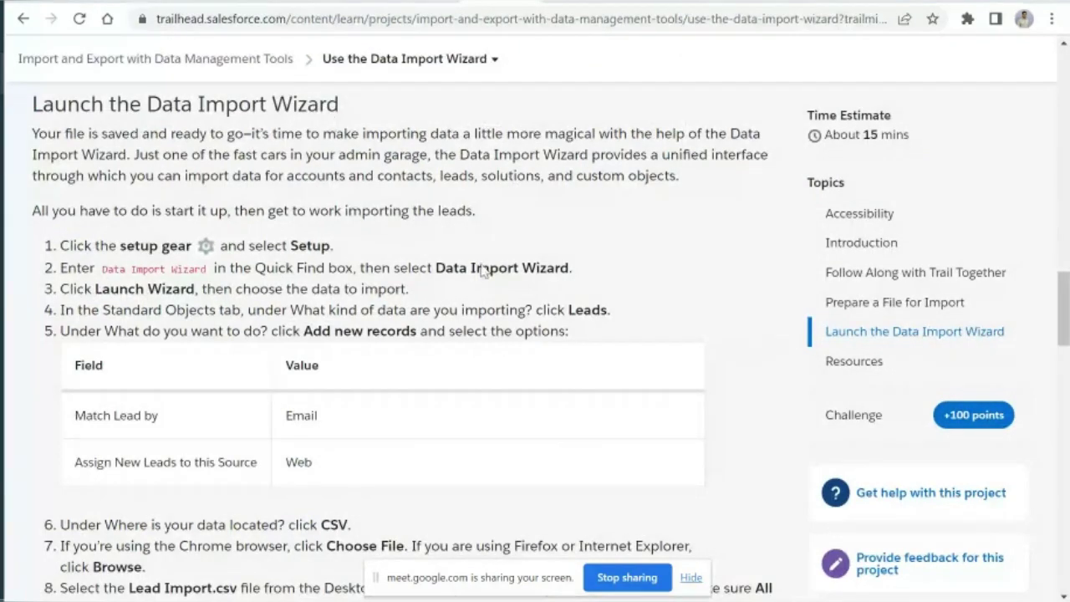
{"action": "left_click", "coordinate": [279, 3]}
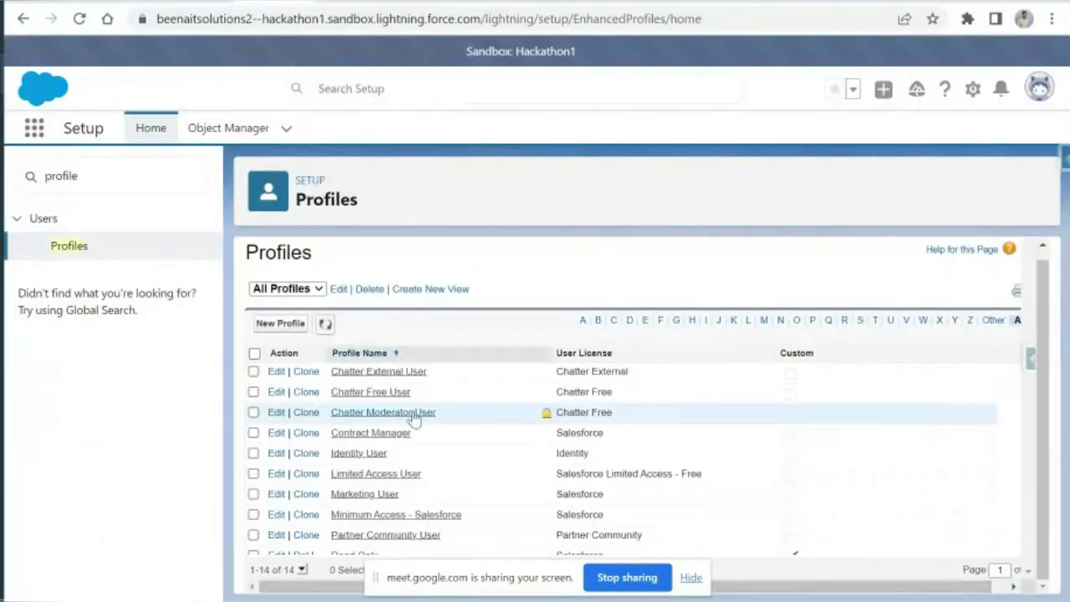
{"action": "scroll", "coordinate": [432, 378], "scroll_direction": "down", "scroll_amount": 2}
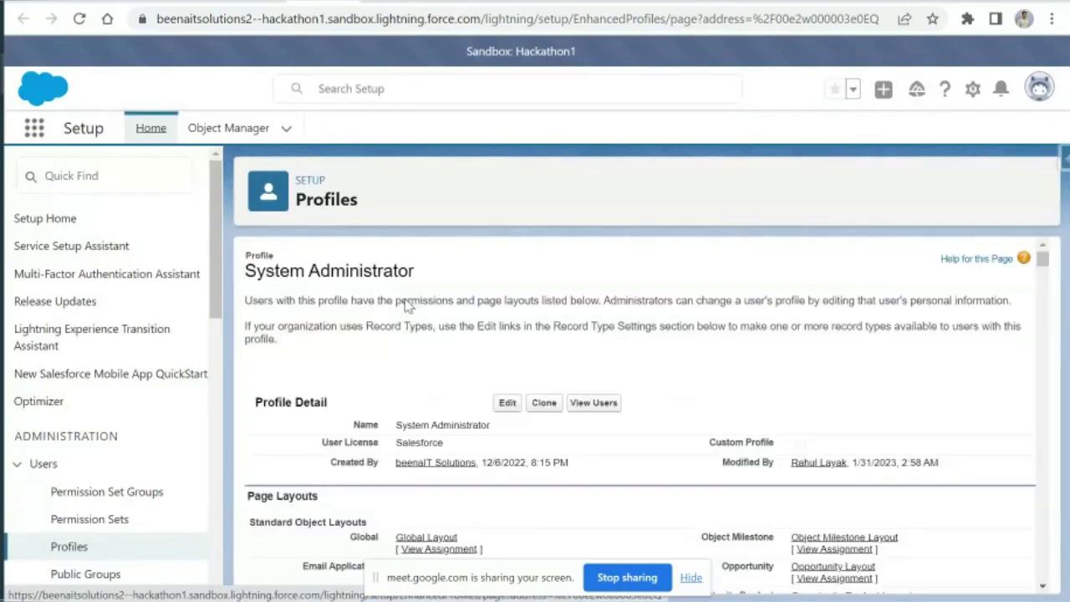
{"action": "scroll", "coordinate": [410, 435], "scroll_direction": "down", "scroll_amount": 3}
{"action": "scroll", "coordinate": [430, 428], "scroll_direction": "up", "scroll_amount": 2}
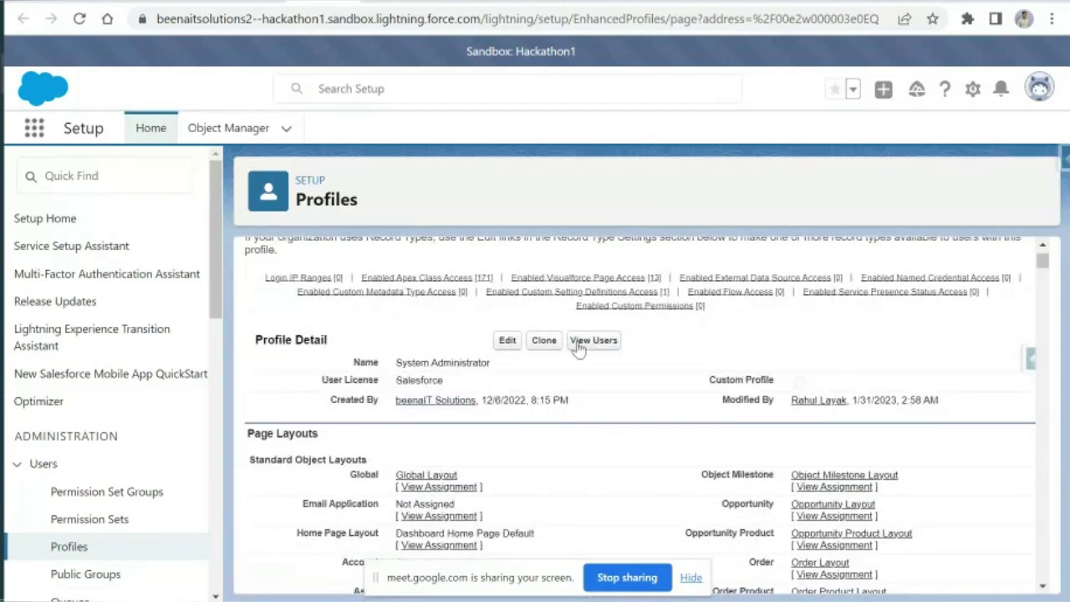
Step: Search the System Administrator profile page for "data imp" and clear the search text
{"action": "key", "text": "ctrl+f"}
{"action": "type", "text": "data imp"}
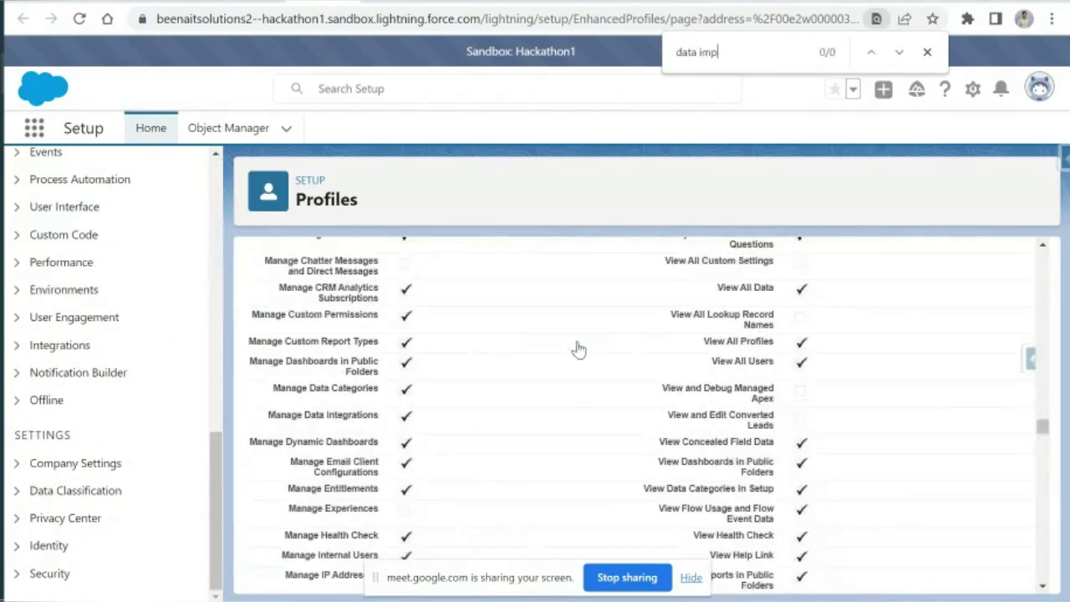
{"action": "key", "text": "BackSpace"}
{"action": "key", "text": "BackSpace"}
{"action": "key", "text": "BackSpace"}
{"action": "key", "text": "BackSpace"}
{"action": "key", "text": "BackSpace"}
{"action": "key", "text": "BackSpace"}
{"action": "key", "text": "BackSpace"}
{"action": "key", "text": "BackSpace"}
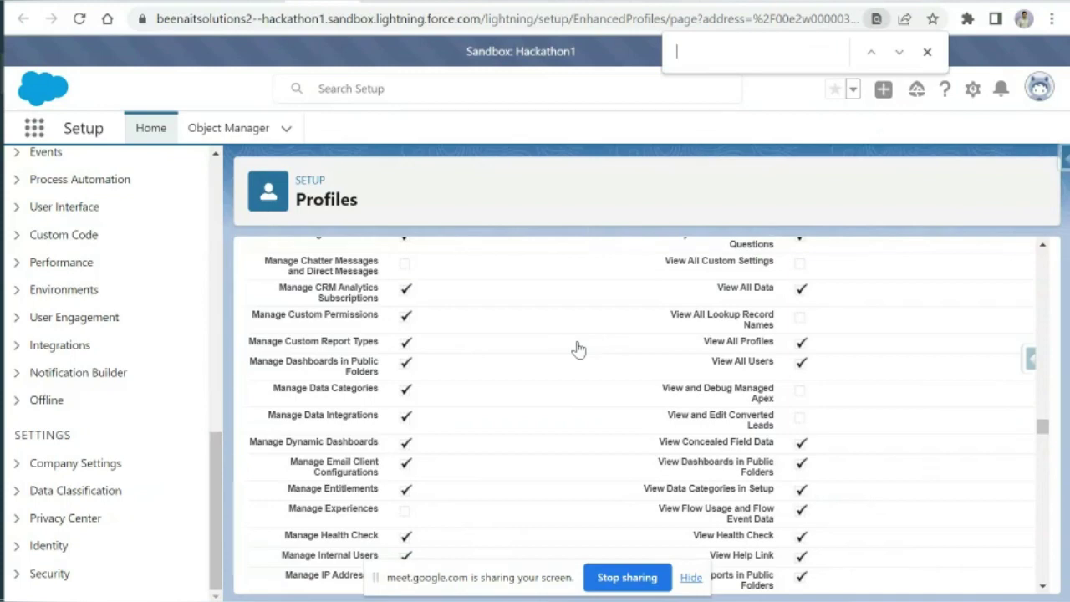
Step: Search the System Administrator profile page for "import", step through several matches and end the search
{"action": "type", "text": "import"}
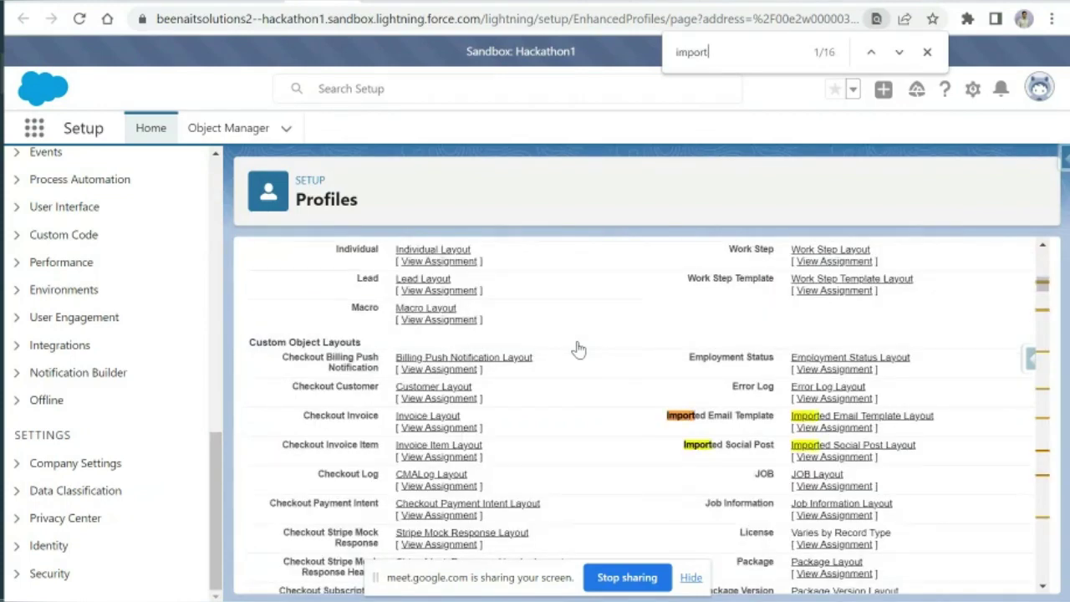
{"action": "key", "text": "Return"}
{"action": "key", "text": "Return"}
{"action": "key", "text": "Return"}
{"action": "key", "text": "Return"}
{"action": "key", "text": "Return"}
{"action": "key", "text": "Return"}
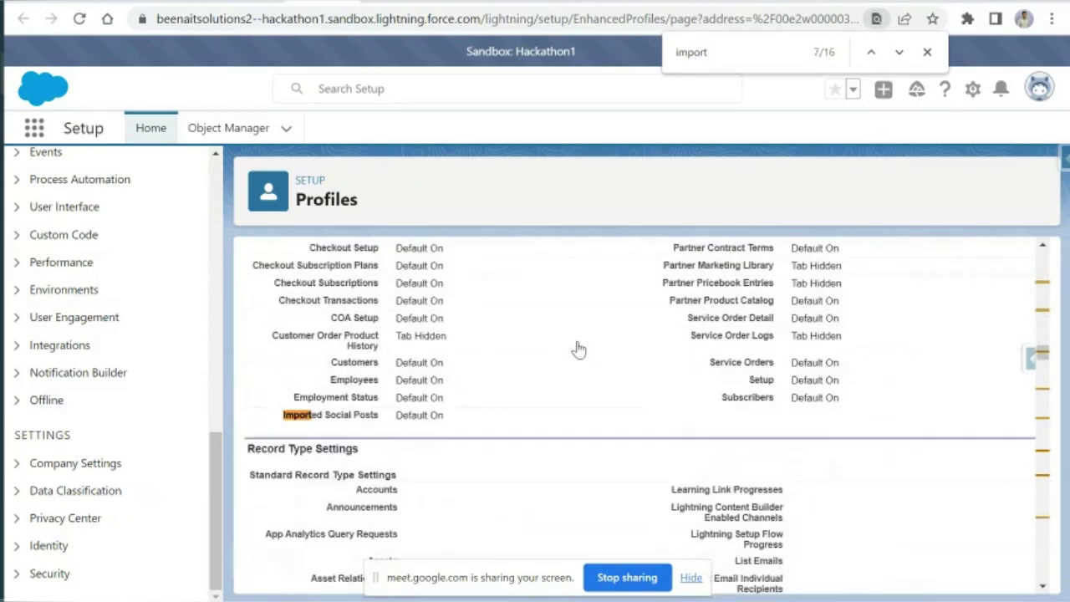
{"action": "key", "text": "Return"}
{"action": "key", "text": "Return"}
{"action": "key", "text": "Escape"}
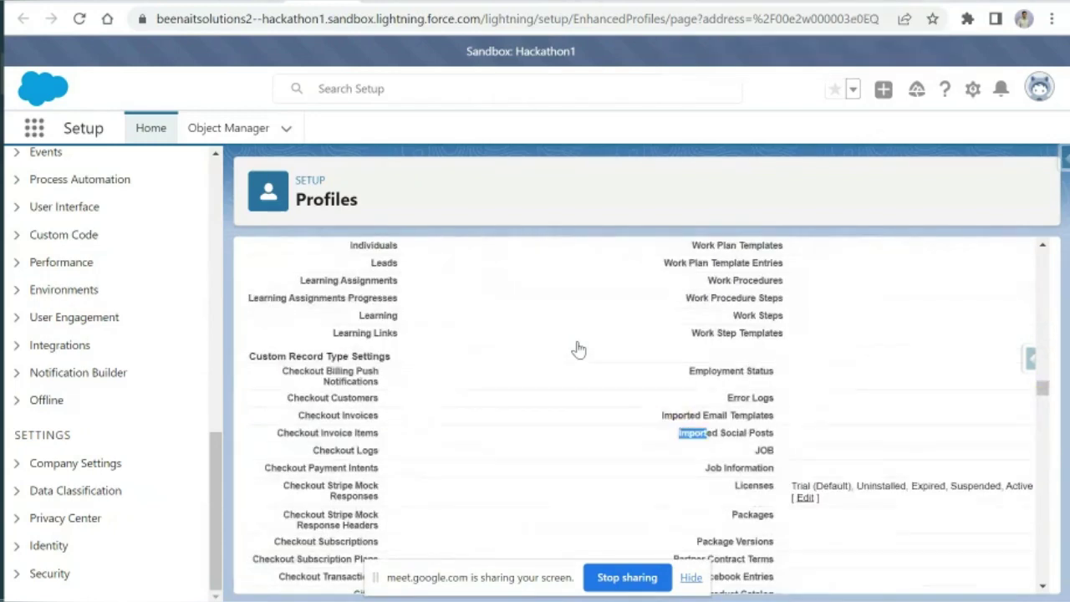
Step: Return to the Trailhead unit and read the CSV selection and field mapping instructions, including the Edit Field Mapping: Leads example
{"action": "left_click", "coordinate": [526, 1]}
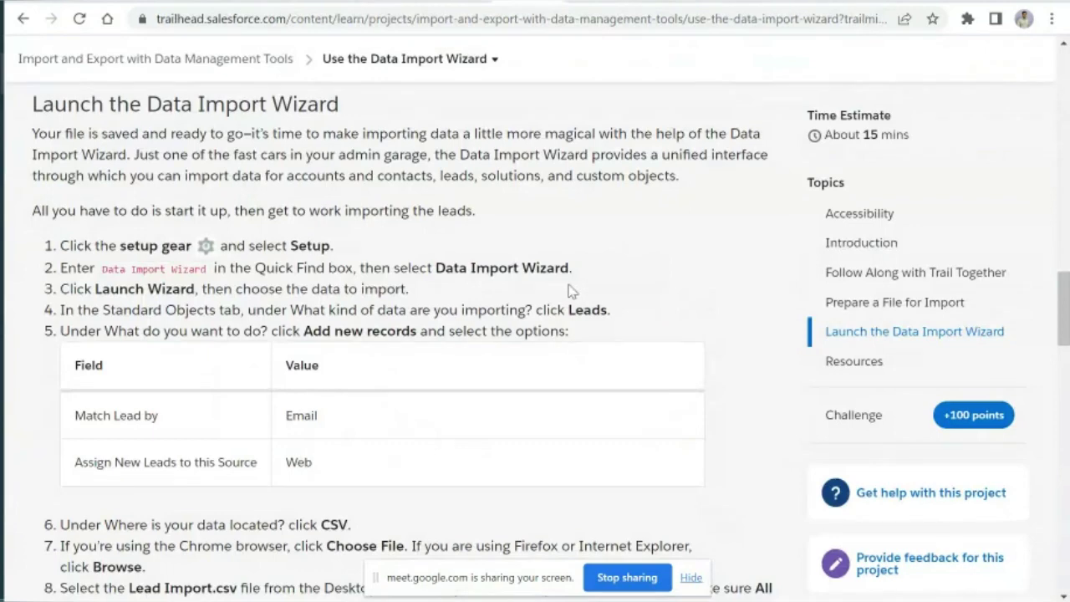
{"action": "scroll", "coordinate": [568, 290], "scroll_direction": "down", "scroll_amount": 5}
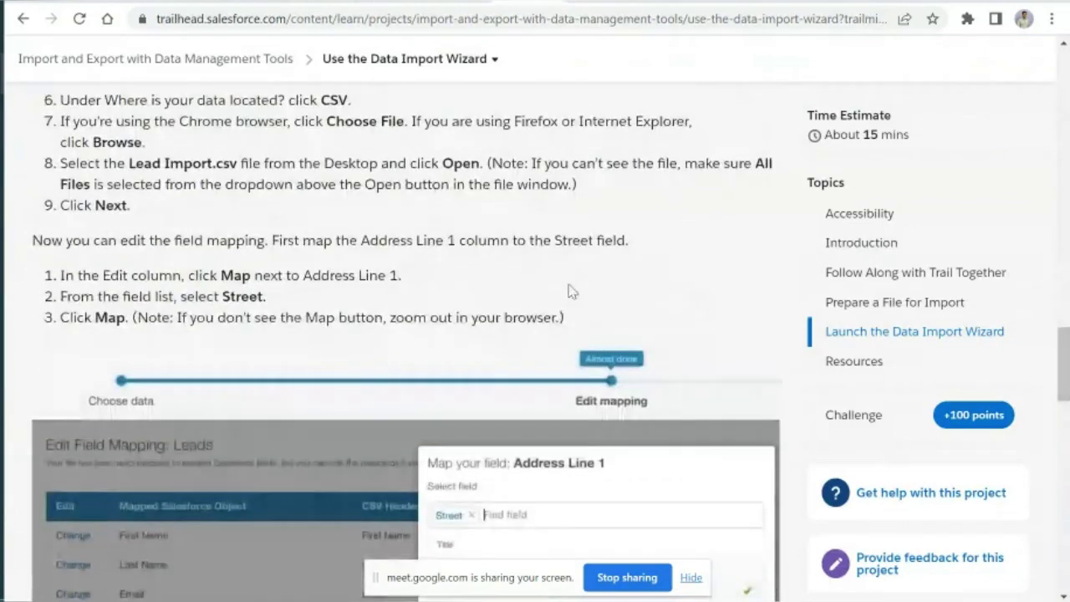
{"action": "scroll", "coordinate": [569, 290], "scroll_direction": "down", "scroll_amount": 1}
{"action": "scroll", "coordinate": [568, 290], "scroll_direction": "down", "scroll_amount": 6}
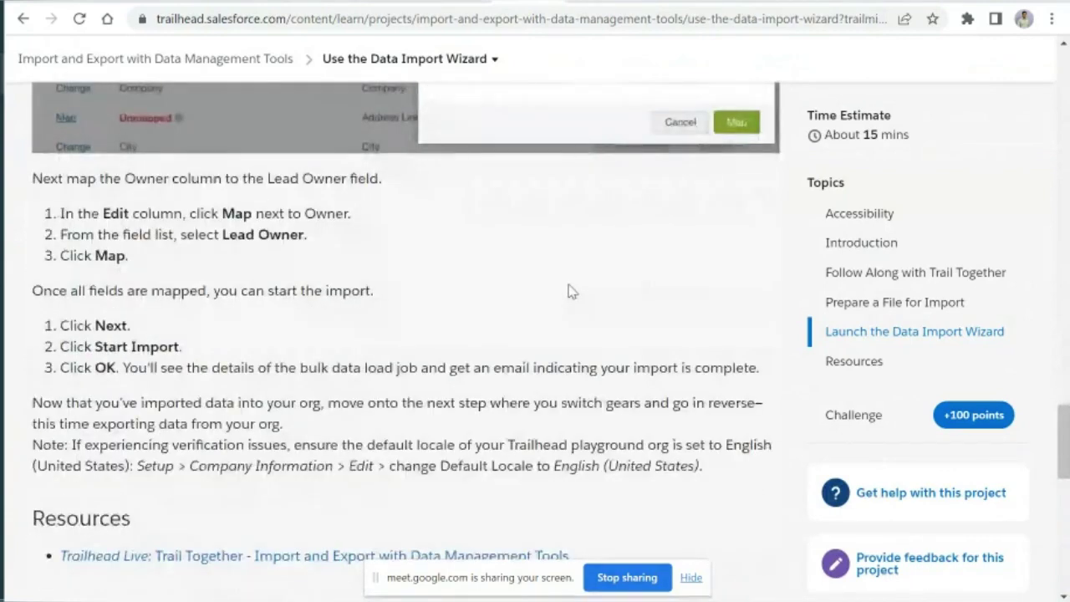
{"action": "scroll", "coordinate": [571, 290], "scroll_direction": "up", "scroll_amount": 4}
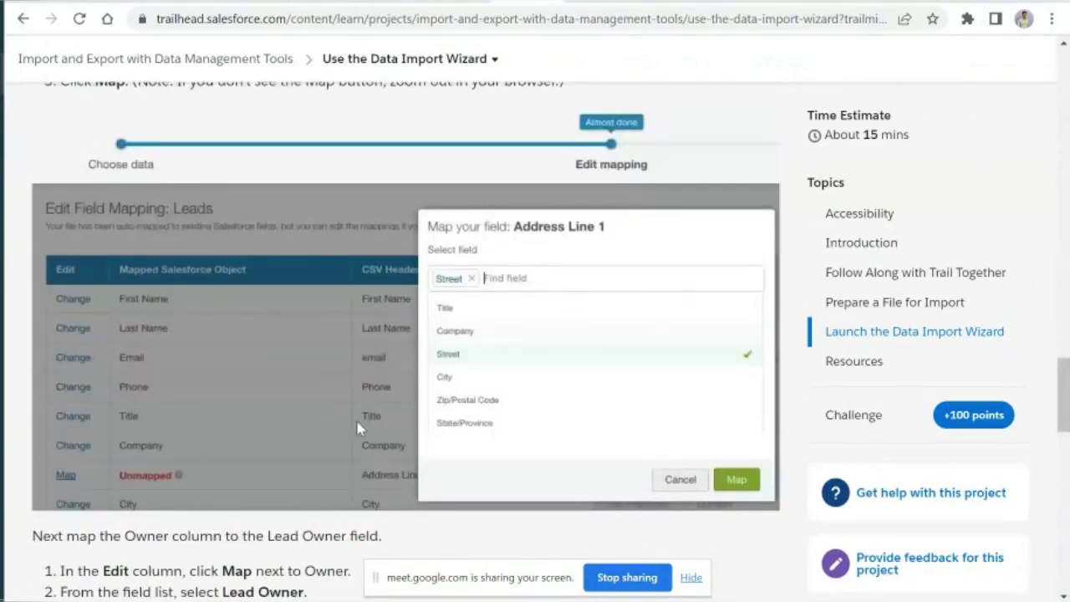
{"action": "scroll", "coordinate": [316, 372], "scroll_direction": "down", "scroll_amount": 1}
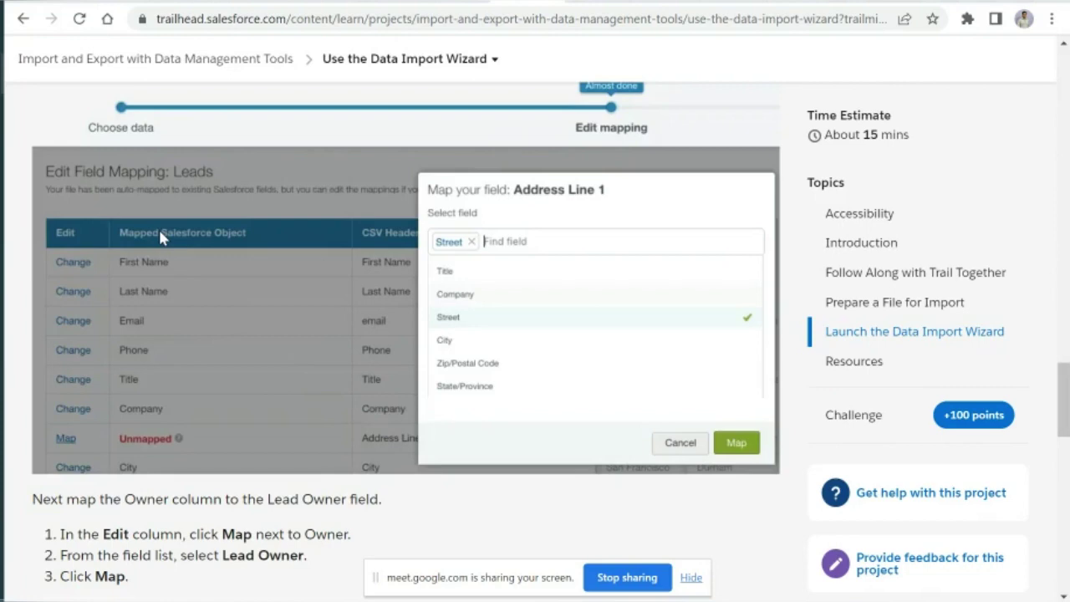
Step: Read the Lead Owner mapping and start-import instructions, highlighting the word "OK", and continue to the Verify Step section
{"action": "scroll", "coordinate": [160, 234], "scroll_direction": "down", "scroll_amount": 3}
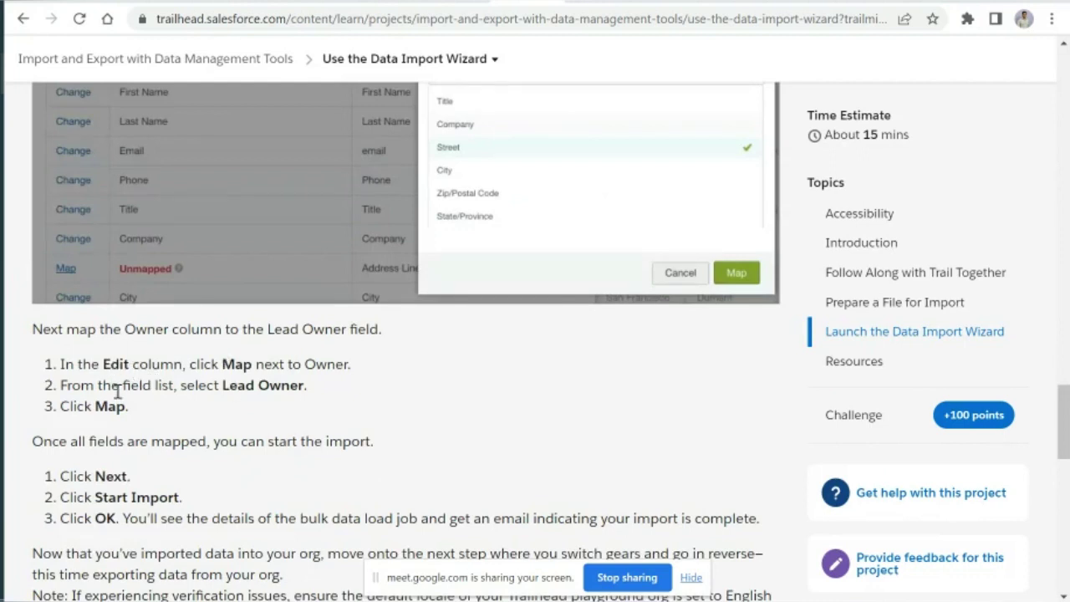
{"action": "scroll", "coordinate": [177, 473], "scroll_direction": "down", "scroll_amount": 1}
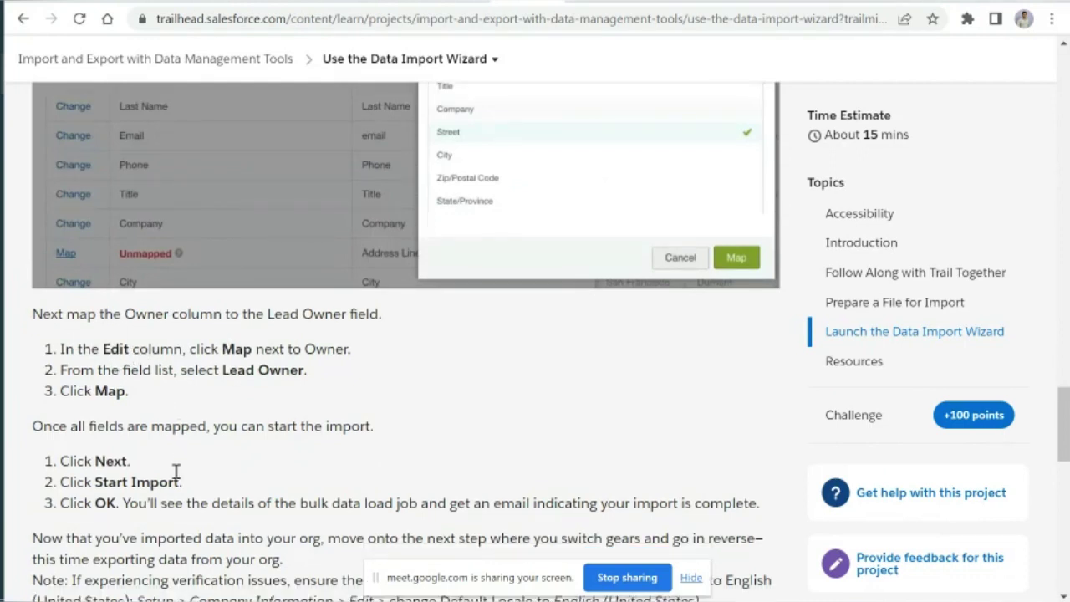
{"action": "scroll", "coordinate": [176, 473], "scroll_direction": "down", "scroll_amount": 3}
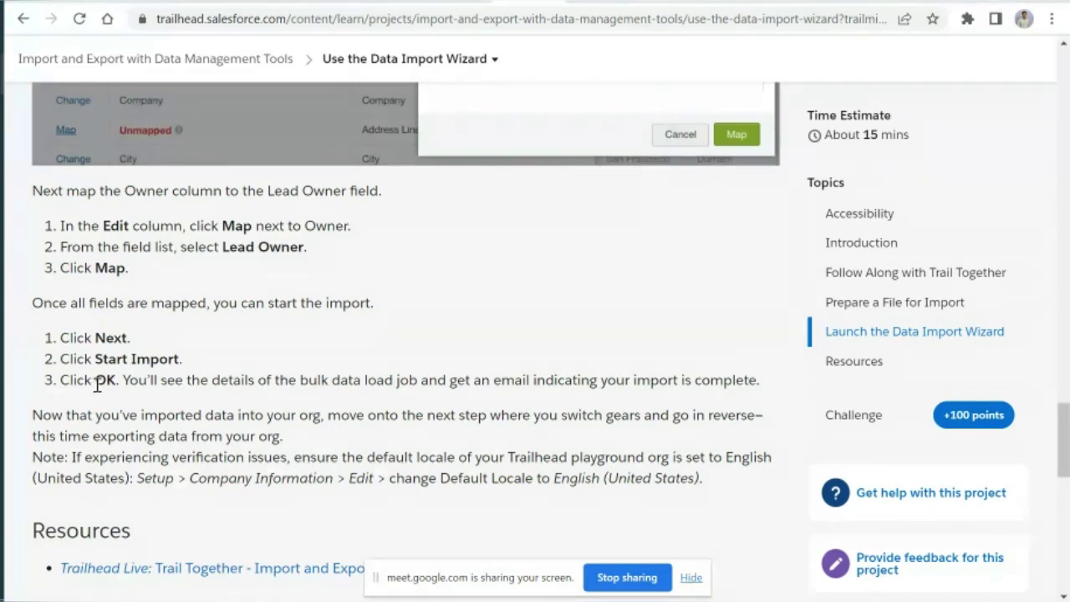
{"action": "left_click_drag", "start_coordinate": [94, 380], "coordinate": [114, 380]}
{"action": "scroll", "coordinate": [113, 381], "scroll_direction": "down", "scroll_amount": 1}
{"action": "scroll", "coordinate": [113, 381], "scroll_direction": "down", "scroll_amount": 2}
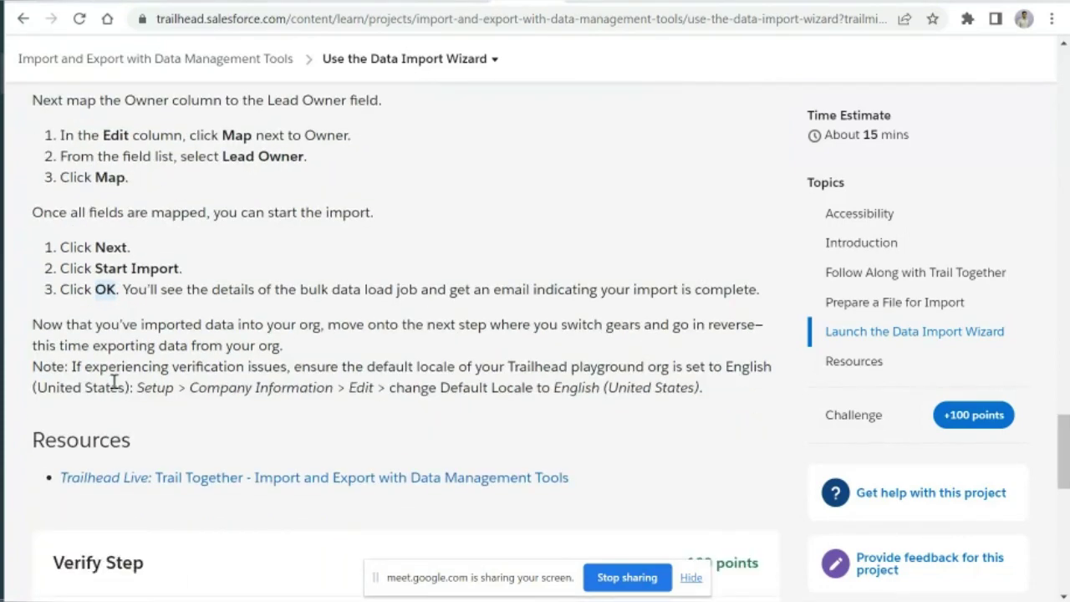
{"action": "scroll", "coordinate": [113, 381], "scroll_direction": "down", "scroll_amount": 3}
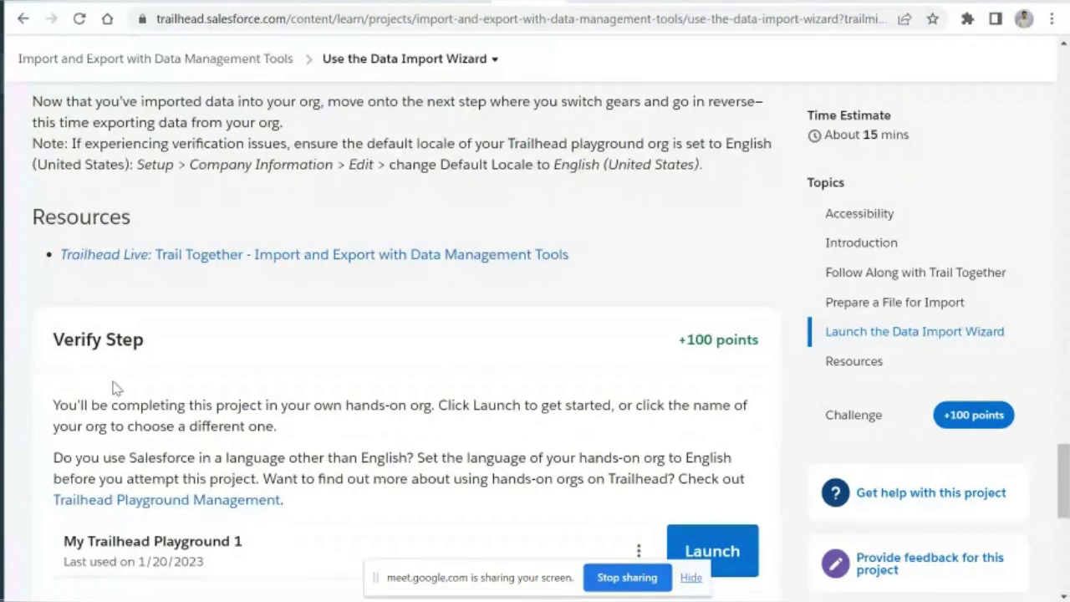
Step: Review the Data Import Wizard unit from the Verify Step section back to the Prepare a File for Import section
{"action": "scroll", "coordinate": [112, 381], "scroll_direction": "down", "scroll_amount": 2}
{"action": "scroll", "coordinate": [114, 385], "scroll_direction": "up", "scroll_amount": 2}
{"action": "scroll", "coordinate": [113, 380], "scroll_direction": "up", "scroll_amount": 15}
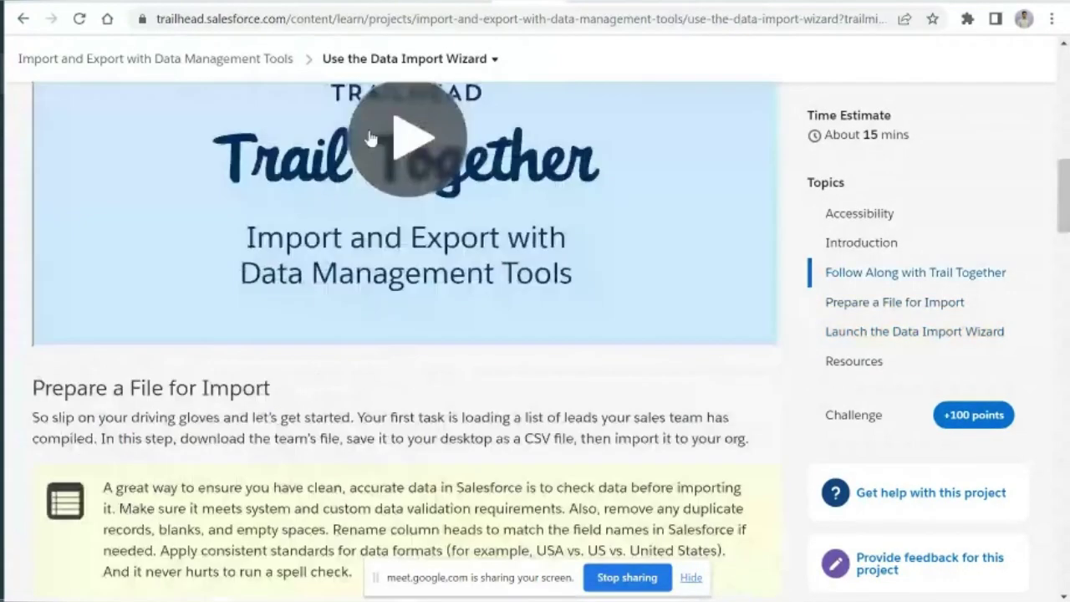
Step: Look through the open Trailhead trailmixes and developer forum page for the Install Data Loader on Windows help article
{"action": "left_click", "coordinate": [460, 1]}
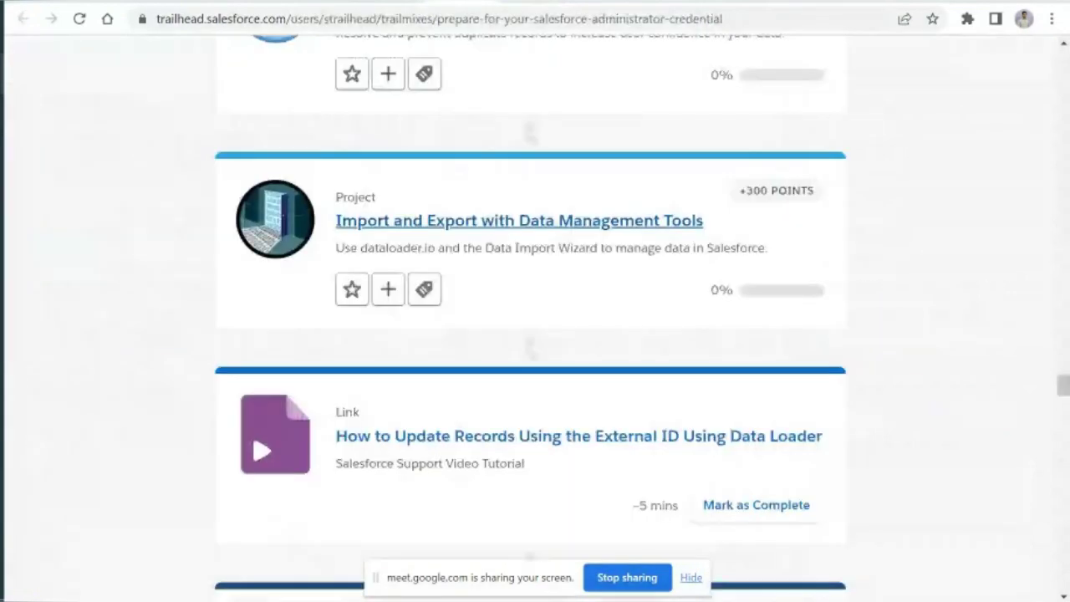
{"action": "left_click", "coordinate": [585, 1]}
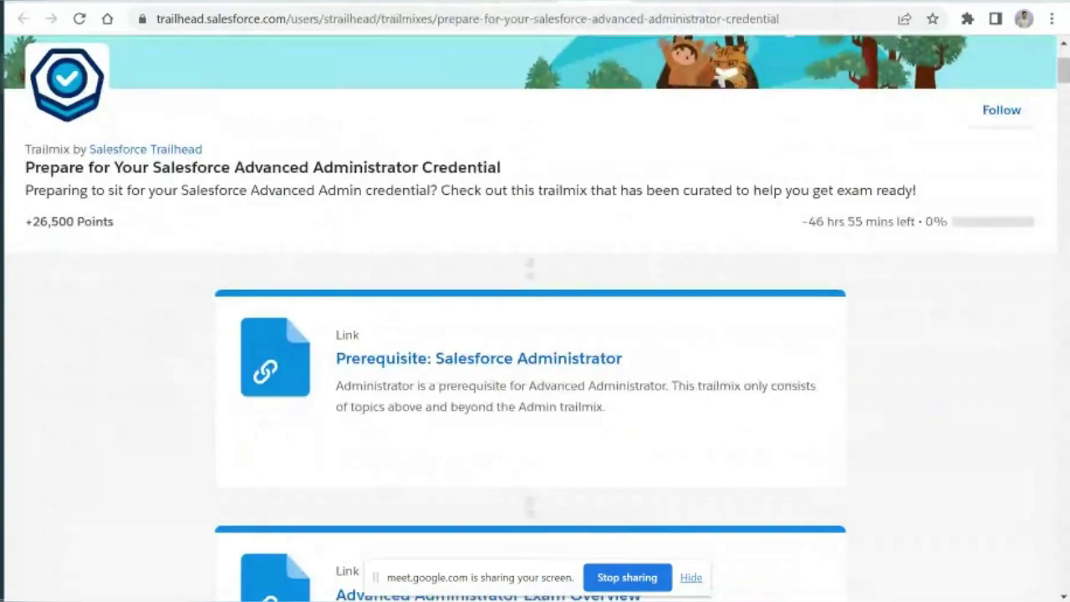
{"action": "left_click", "coordinate": [614, 0]}
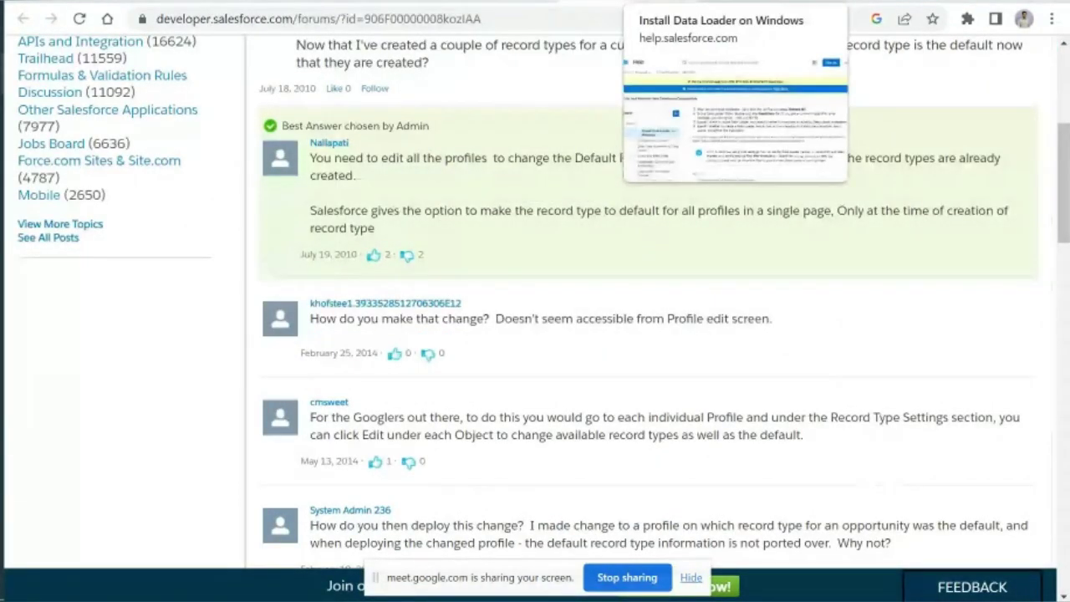
{"action": "left_click", "coordinate": [668, 1]}
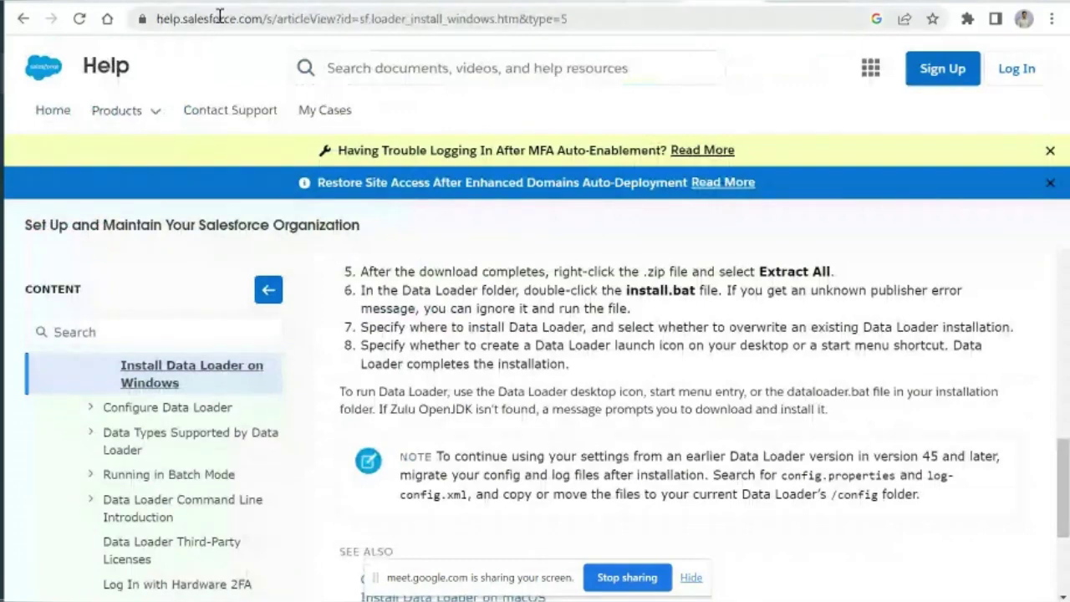
{"action": "left_click", "coordinate": [640, 2]}
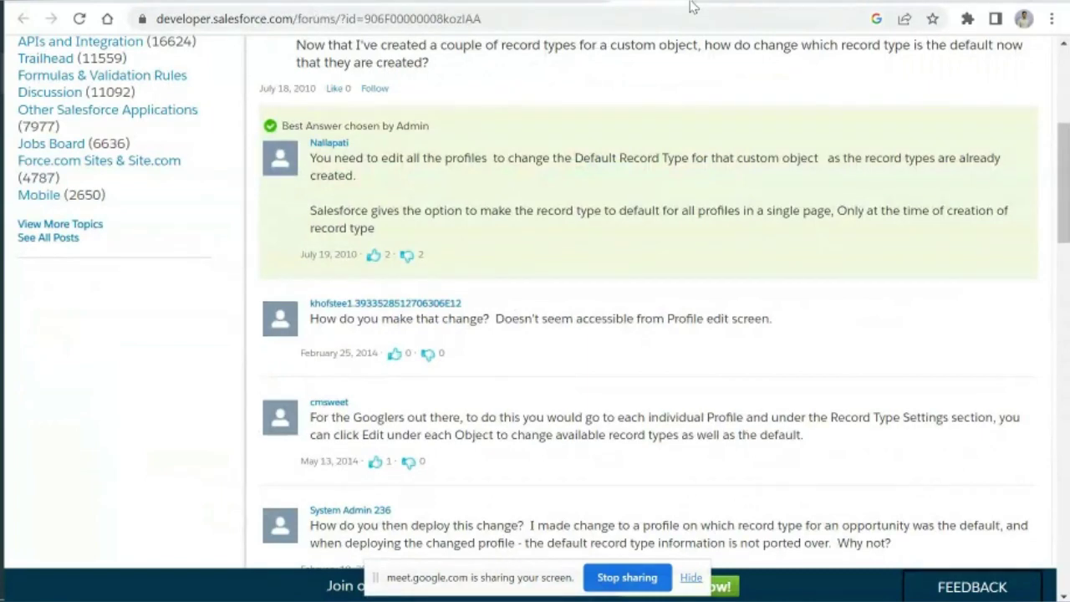
{"action": "mouse_move", "coordinate": [718, 3]}
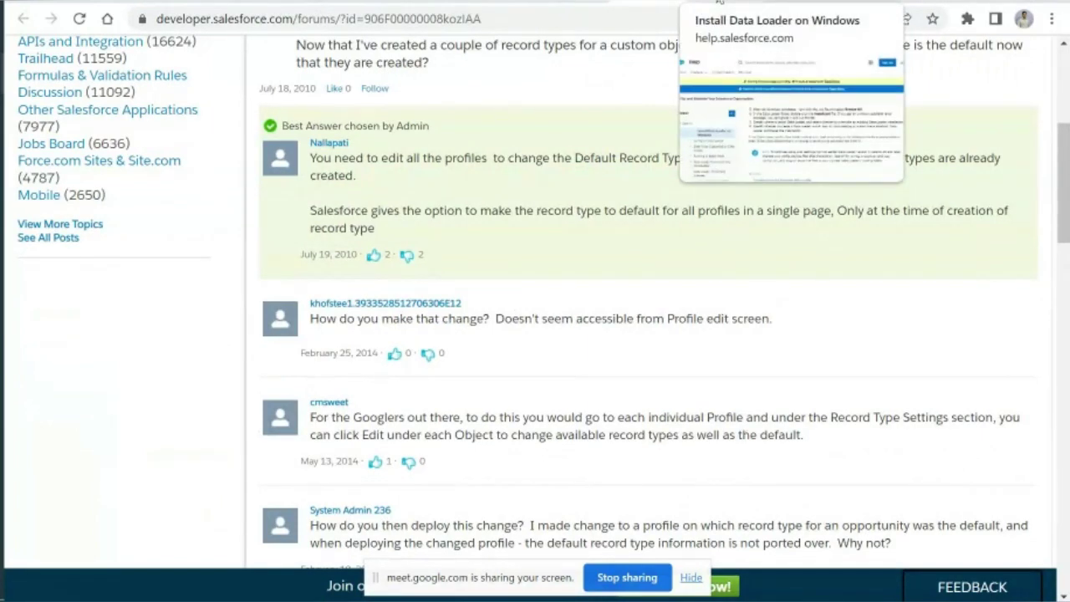
{"action": "left_click", "coordinate": [719, 2]}
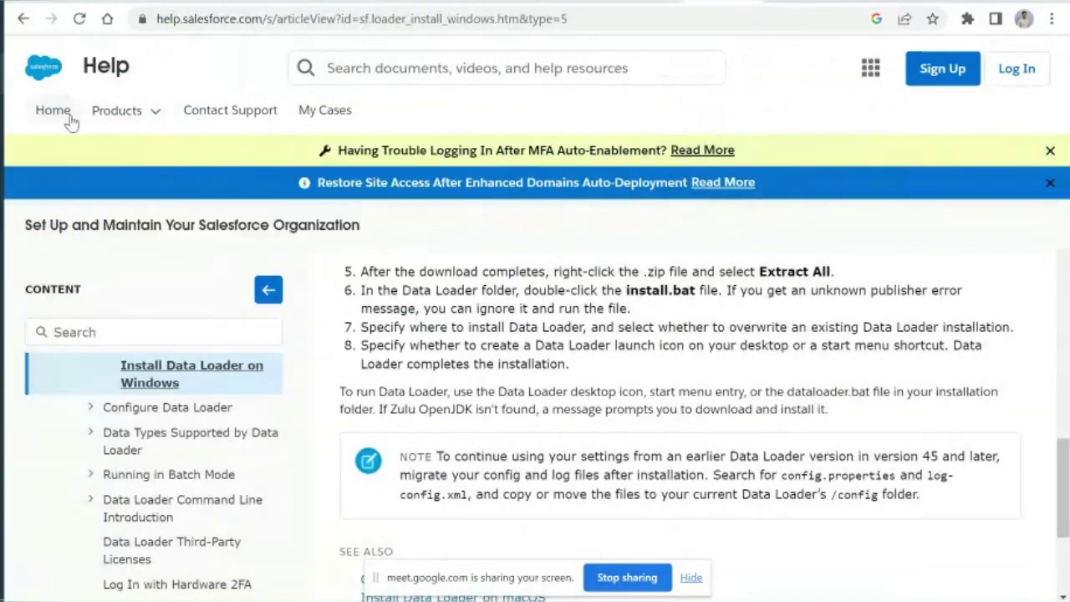
Step: Visit the Salesforce Help home page and return to the Import and Export with Data Management Tools project in the Administrator trailmix
{"action": "left_click", "coordinate": [68, 122]}
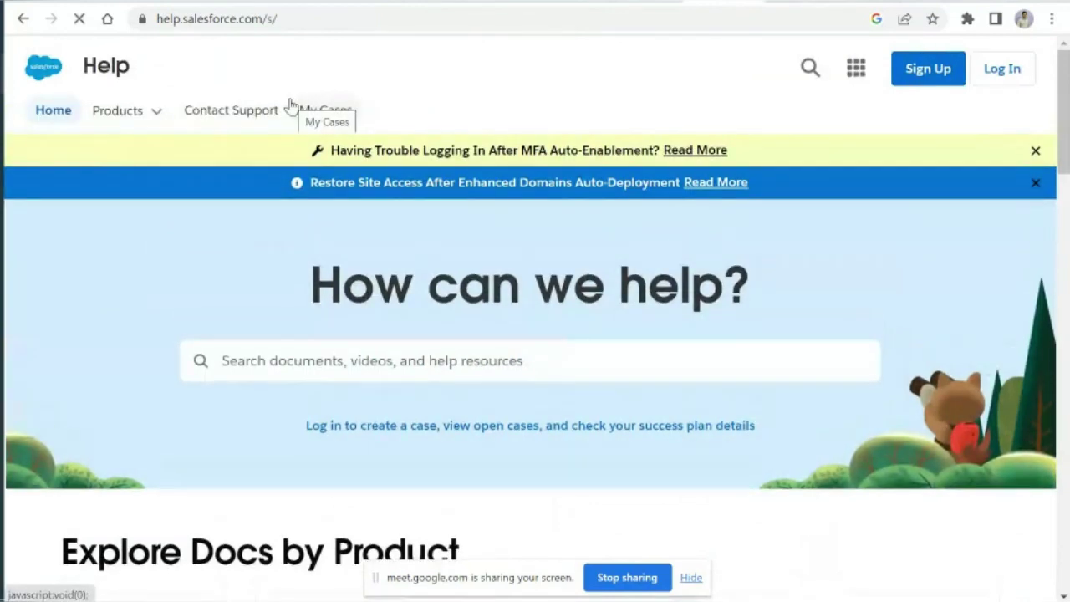
{"action": "left_click", "coordinate": [290, 104]}
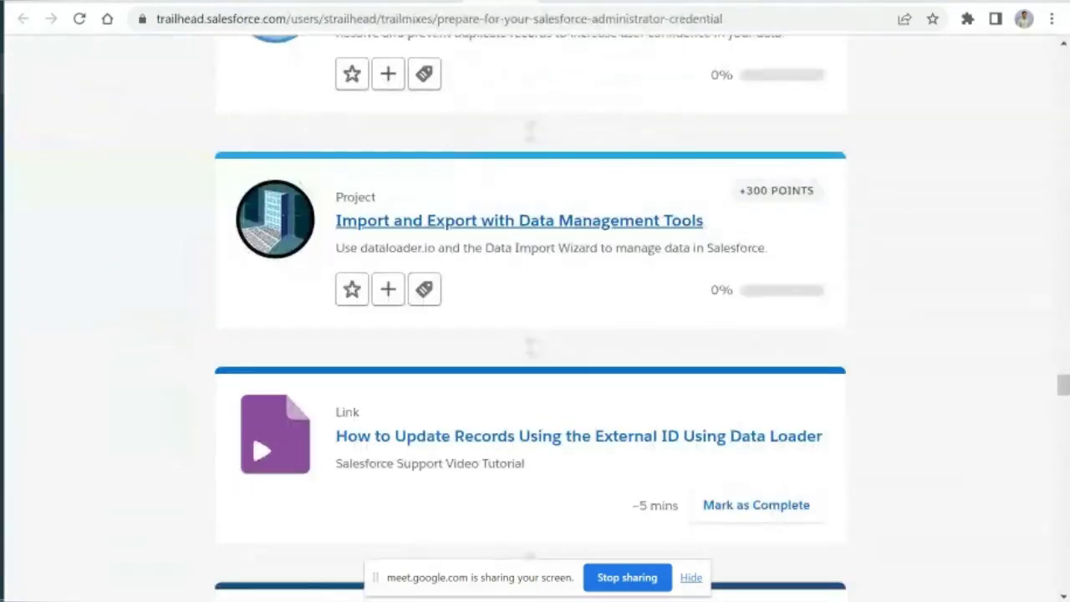
{"action": "scroll", "coordinate": [478, 276], "scroll_direction": "down", "scroll_amount": 1}
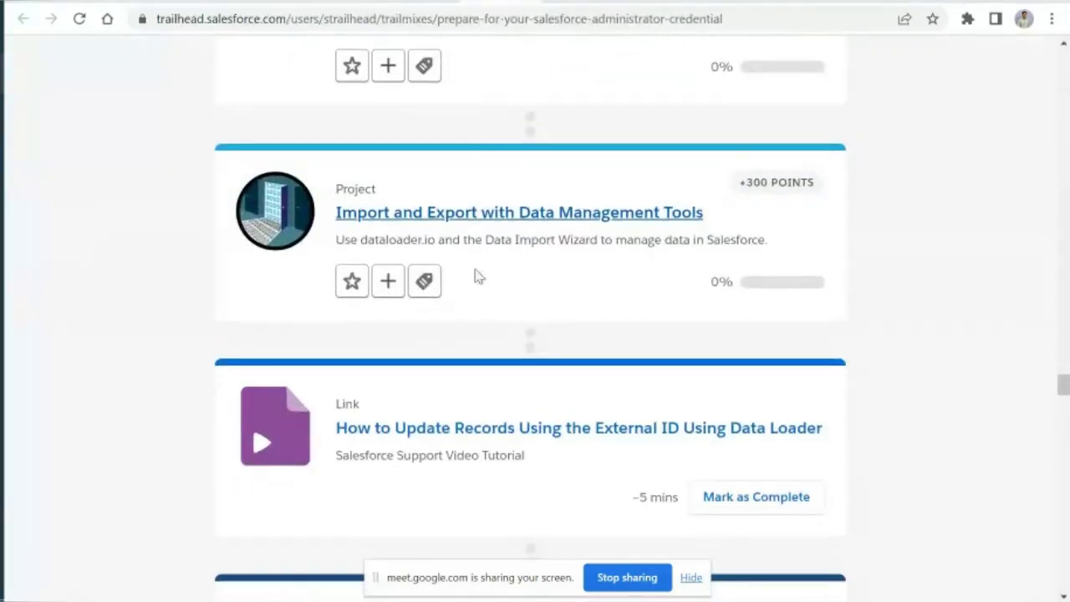
{"action": "scroll", "coordinate": [478, 276], "scroll_direction": "up", "scroll_amount": 1}
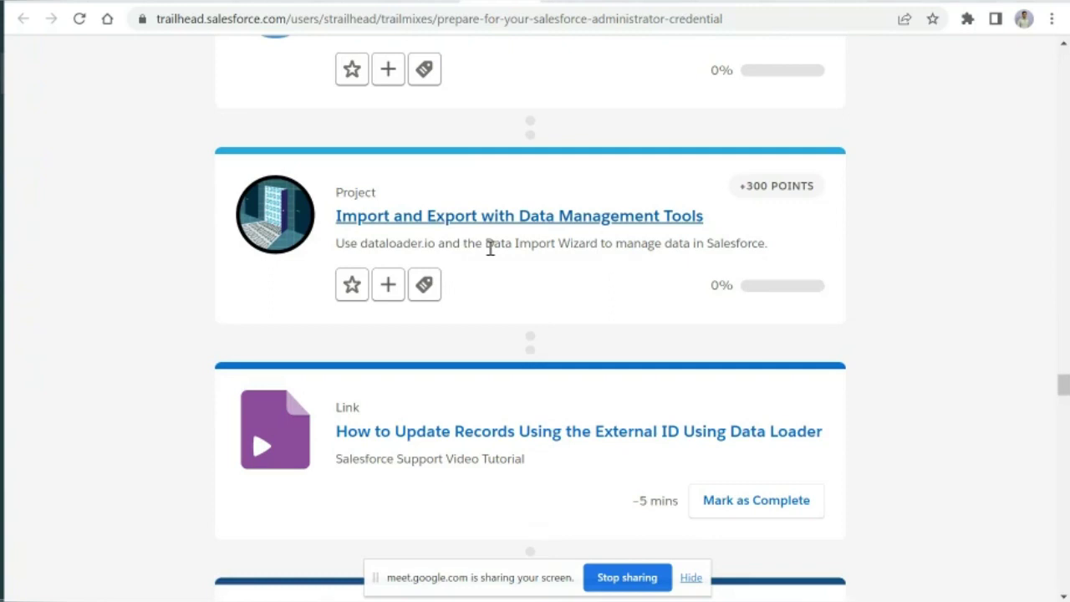
Step: Switch to the sandbox's Object Manager, browse the object list and search it for "contact"
{"action": "left_click", "coordinate": [77, 2]}
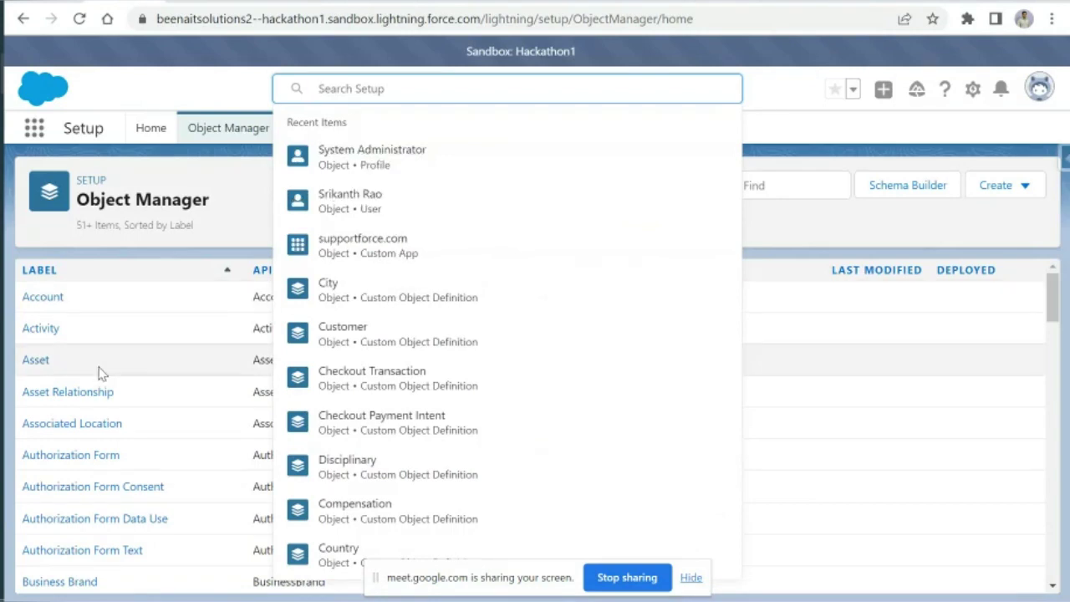
{"action": "scroll", "coordinate": [100, 372], "scroll_direction": "down", "scroll_amount": 1}
{"action": "scroll", "coordinate": [86, 486], "scroll_direction": "down", "scroll_amount": 2}
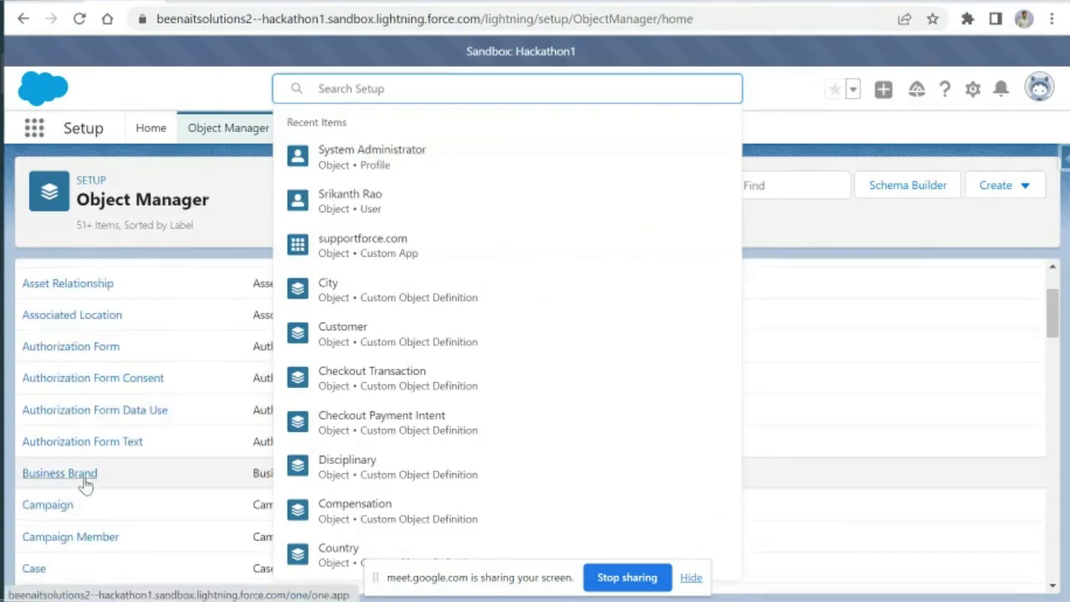
{"action": "scroll", "coordinate": [86, 483], "scroll_direction": "down", "scroll_amount": 3}
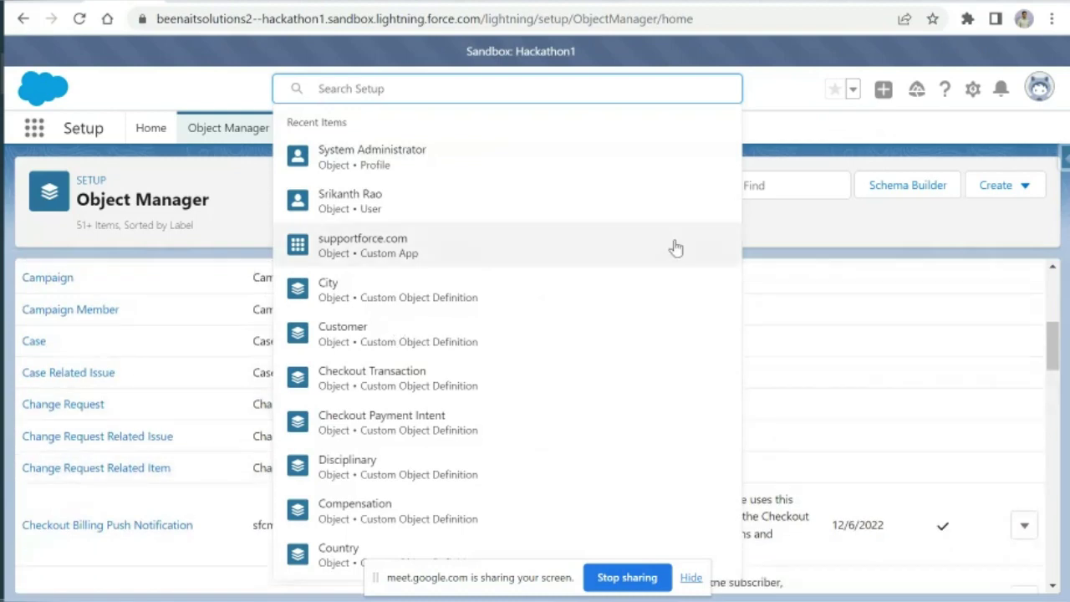
{"action": "left_click", "coordinate": [796, 153]}
{"action": "left_click", "coordinate": [769, 183]}
{"action": "type", "text": "c"}
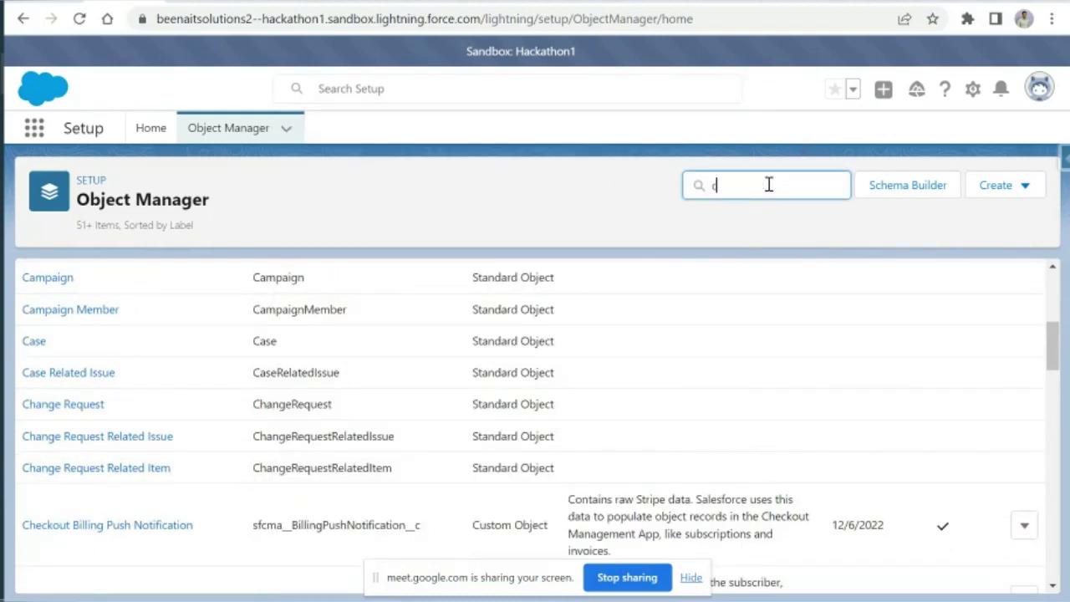
{"action": "type", "text": "ontact"}
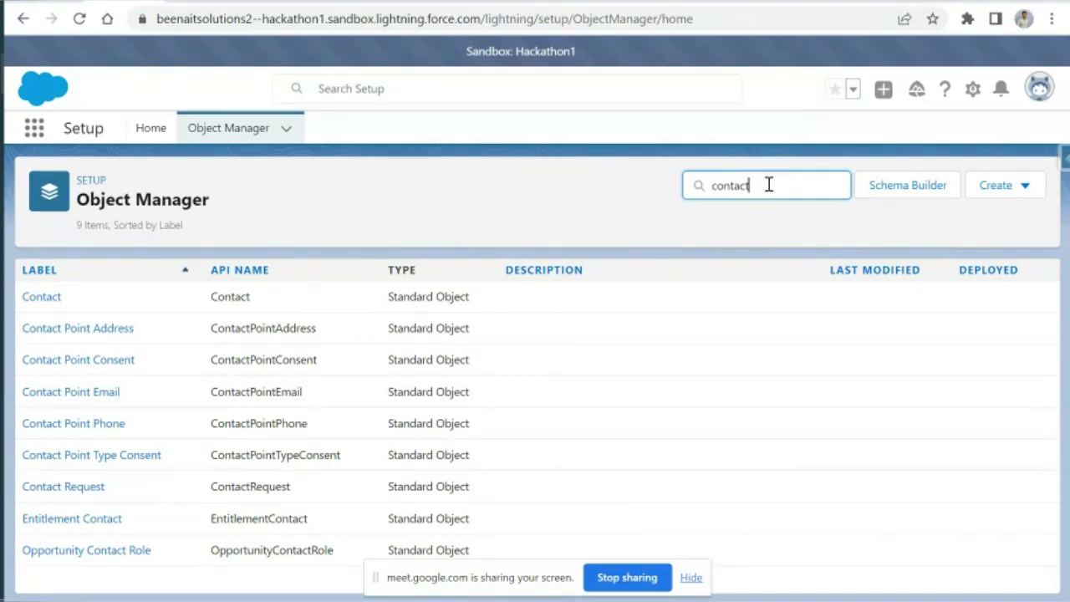
{"action": "double_click", "coordinate": [769, 185]}
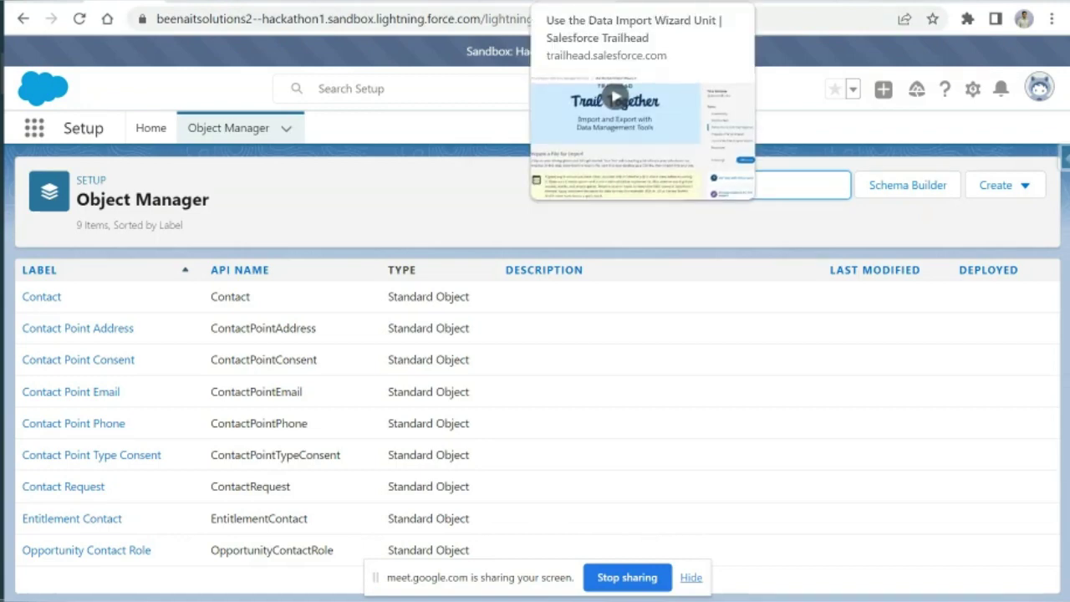
Step: Go to the Profiles list in Setup and check the available setup options, including Developer Console, without opening any
{"action": "left_click", "coordinate": [358, 1]}
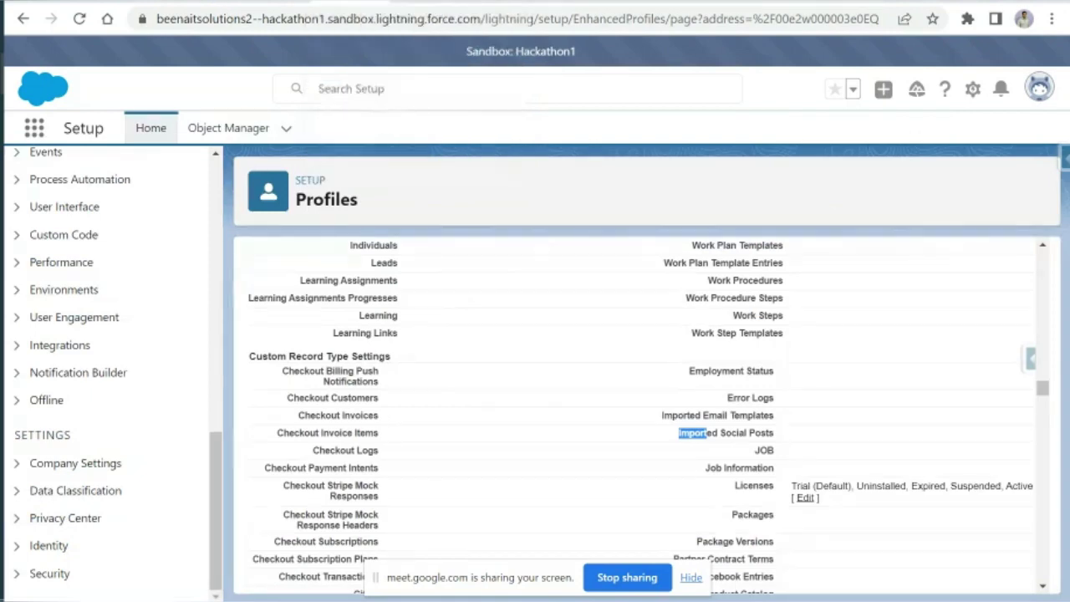
{"action": "left_click", "coordinate": [259, 1]}
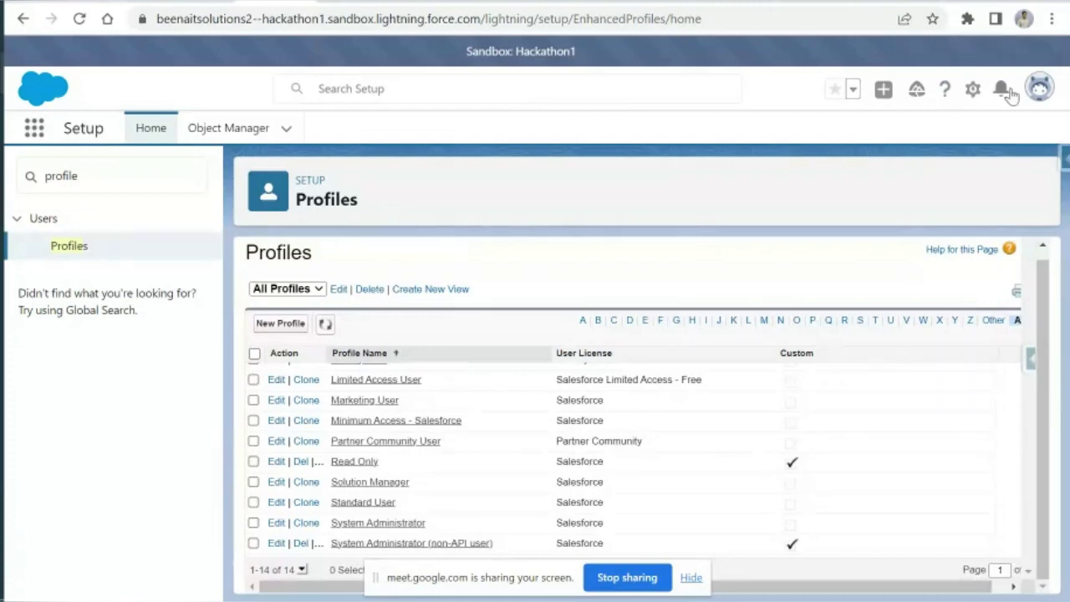
{"action": "left_click", "coordinate": [973, 90]}
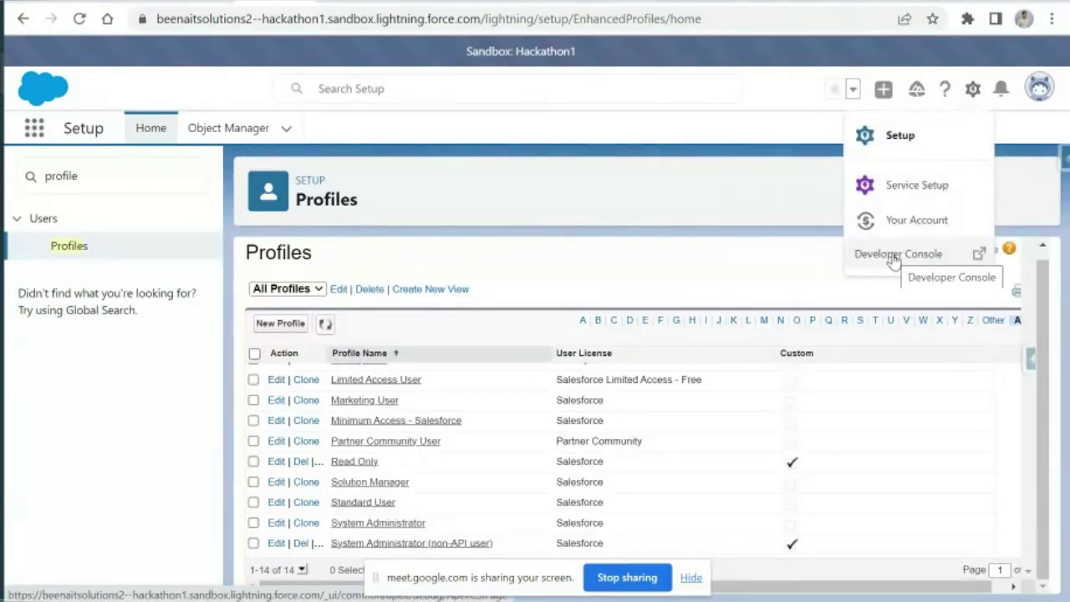
{"action": "left_click", "coordinate": [781, 97]}
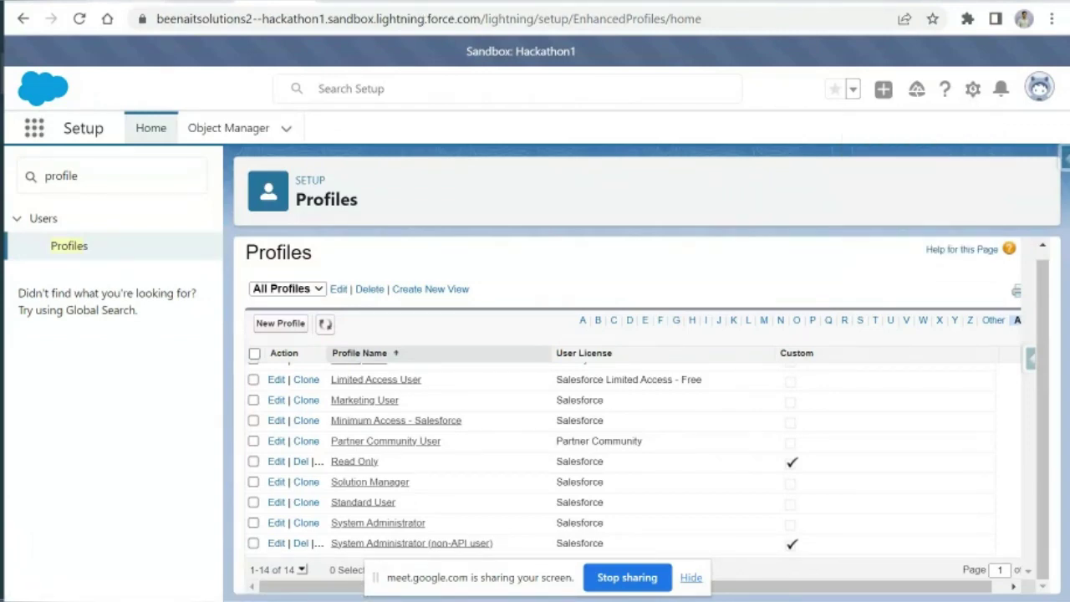
Step: Leave Object Manager for the Service app and open its Reports page
{"action": "left_click", "coordinate": [126, 2]}
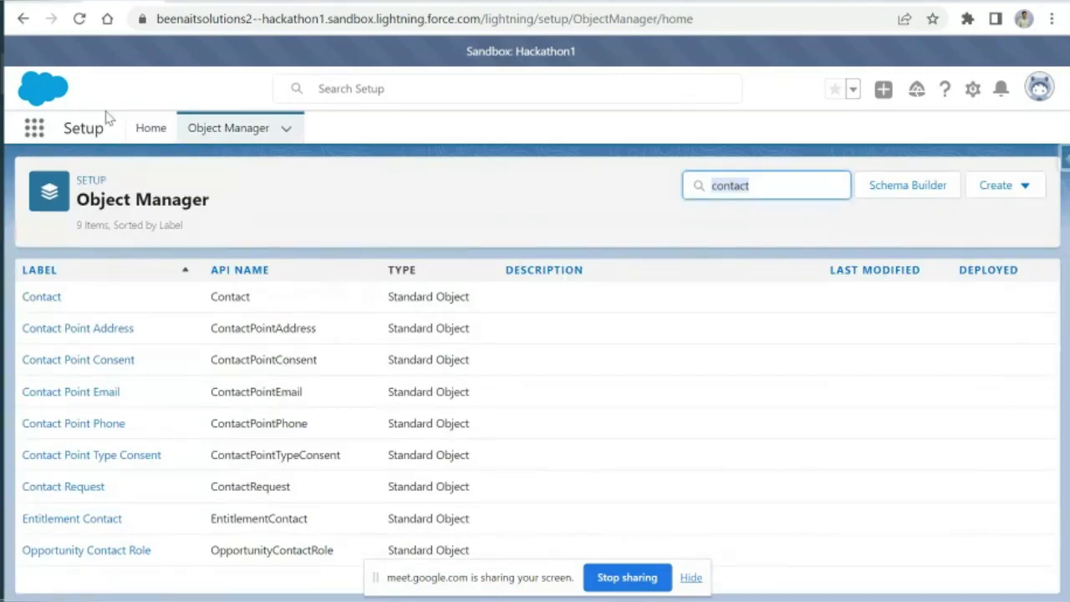
{"action": "left_click", "coordinate": [36, 130]}
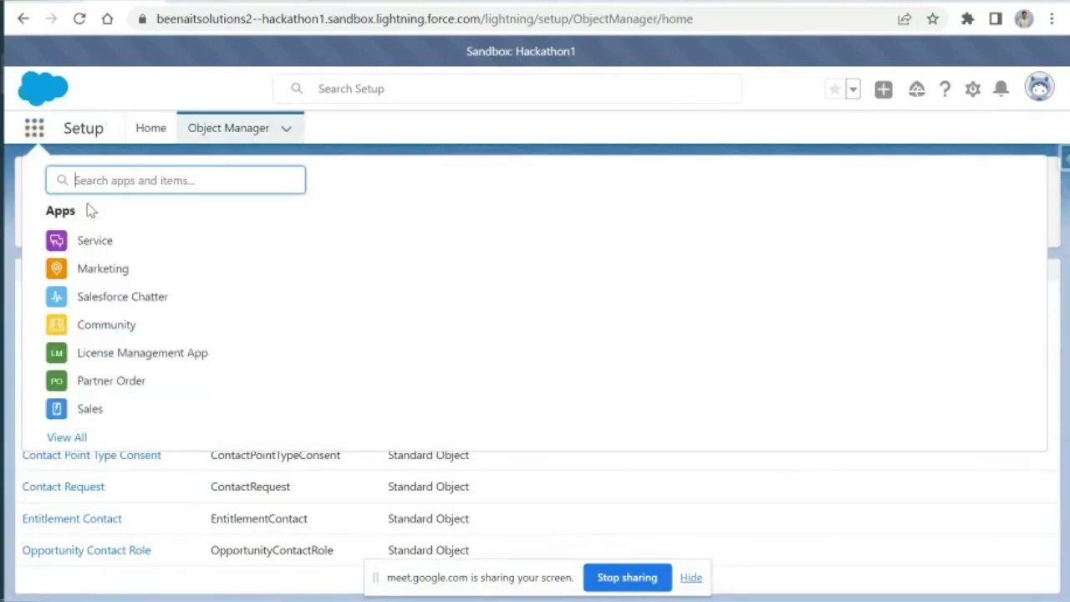
{"action": "left_click", "coordinate": [97, 244]}
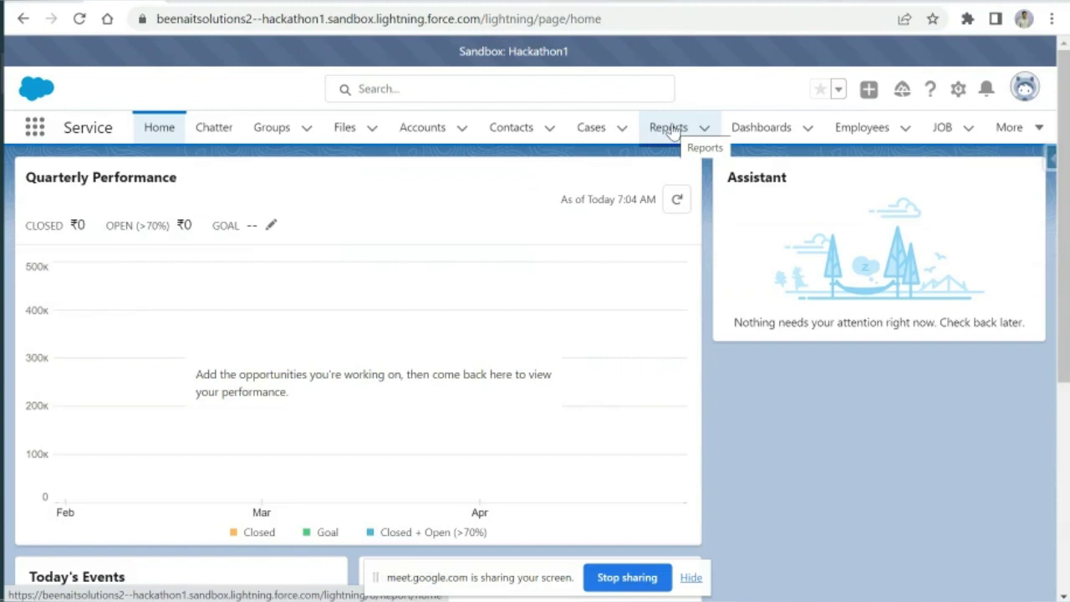
{"action": "left_click", "coordinate": [668, 128]}
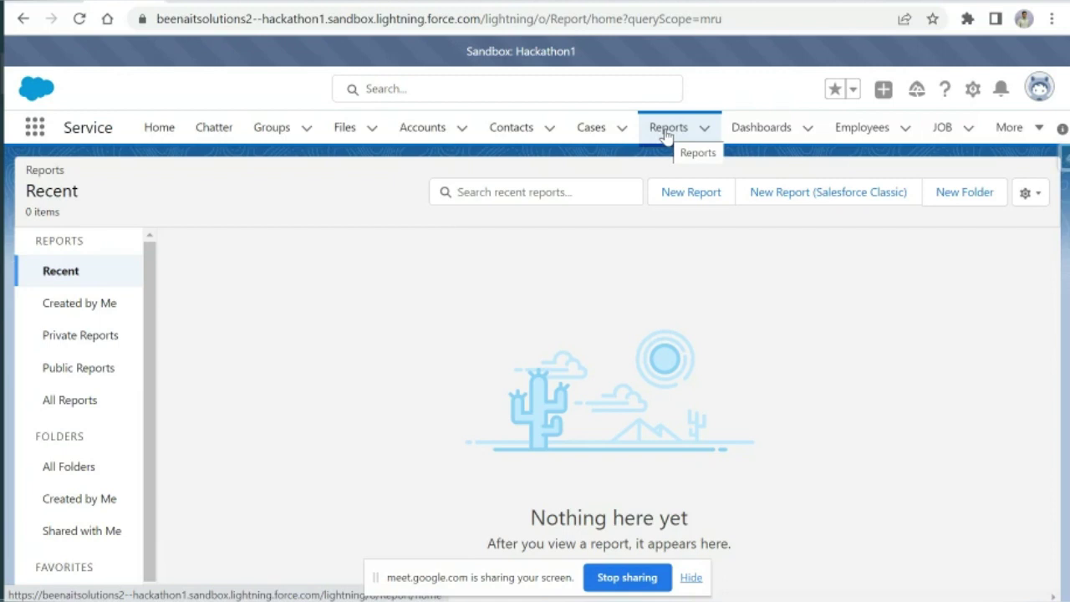
Step: Look over the trailmix and user detail pages, view the Service app's recently viewed Accounts list and leave it
{"action": "left_click", "coordinate": [501, 2]}
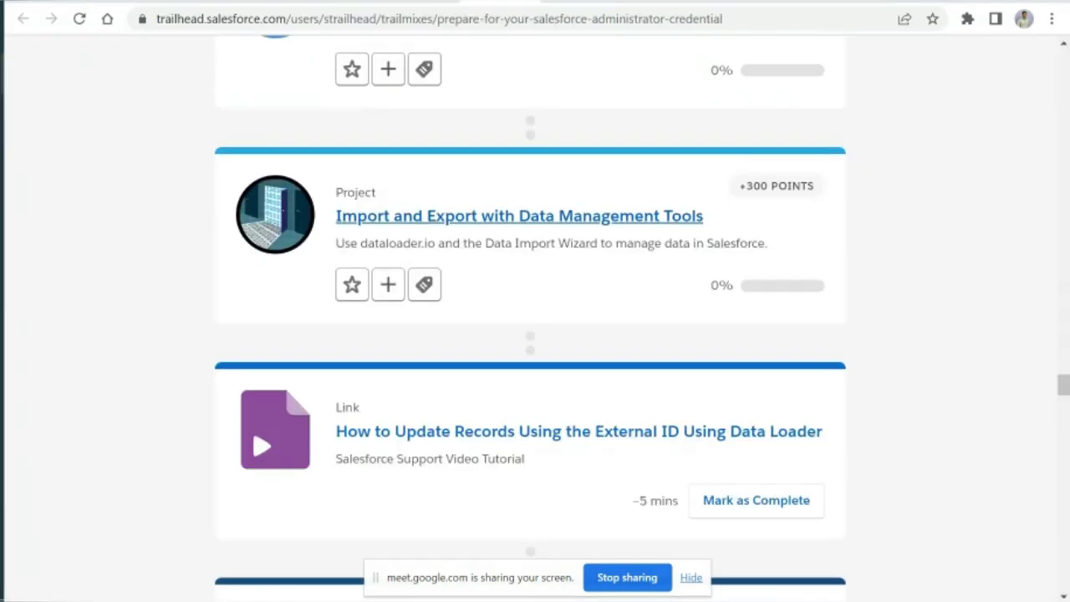
{"action": "left_click", "coordinate": [251, 1]}
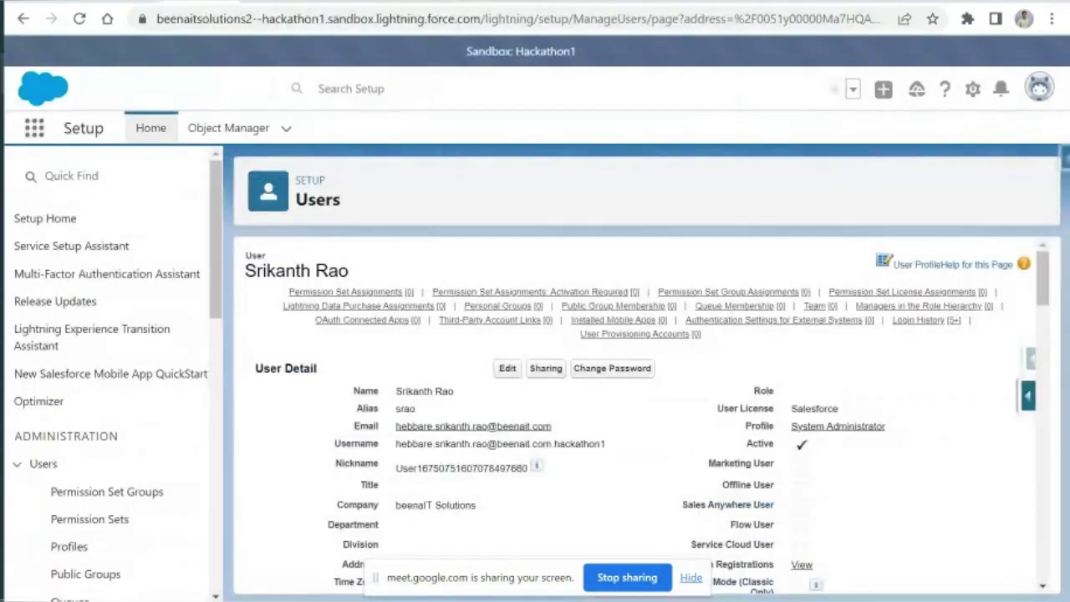
{"action": "left_click", "coordinate": [352, 2]}
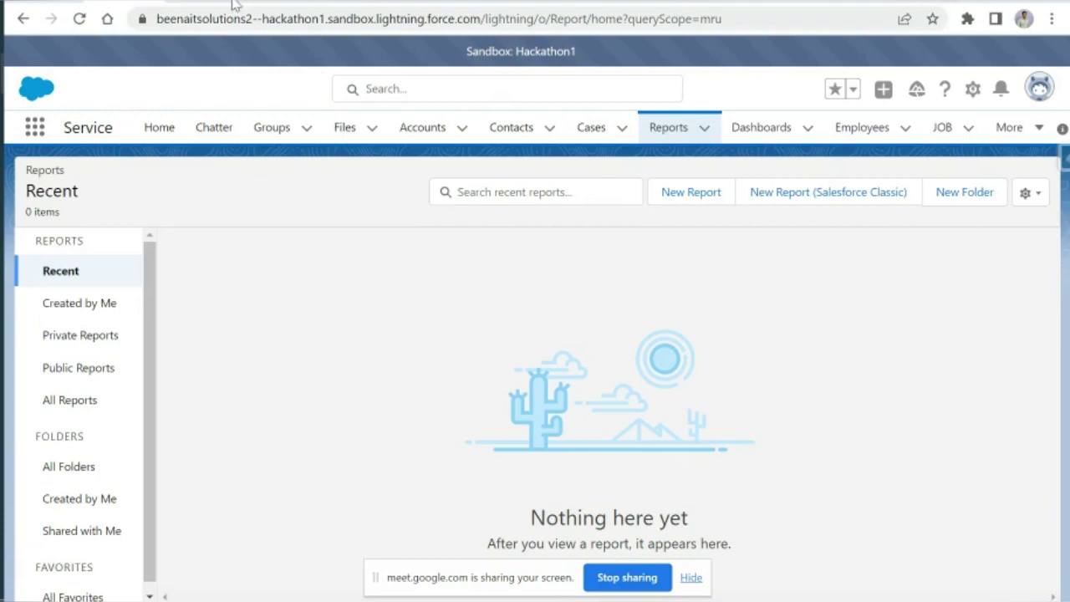
{"action": "left_click", "coordinate": [422, 127]}
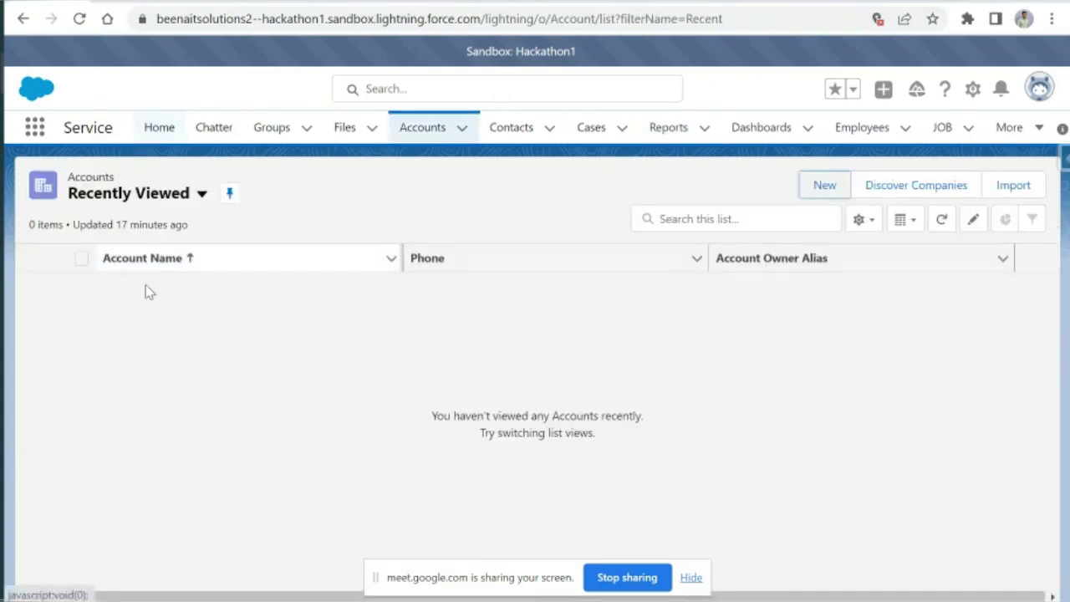
{"action": "left_click", "coordinate": [23, 18]}
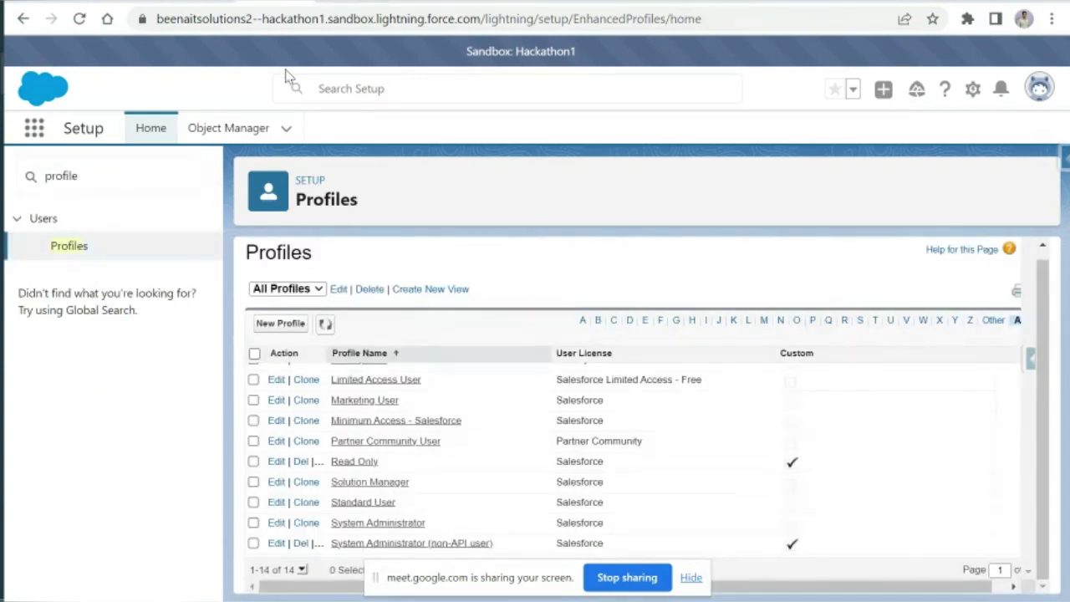
Step: Open the Developer Console from the sandbox's Setup and switch to its Query Editor
{"action": "left_click", "coordinate": [971, 89]}
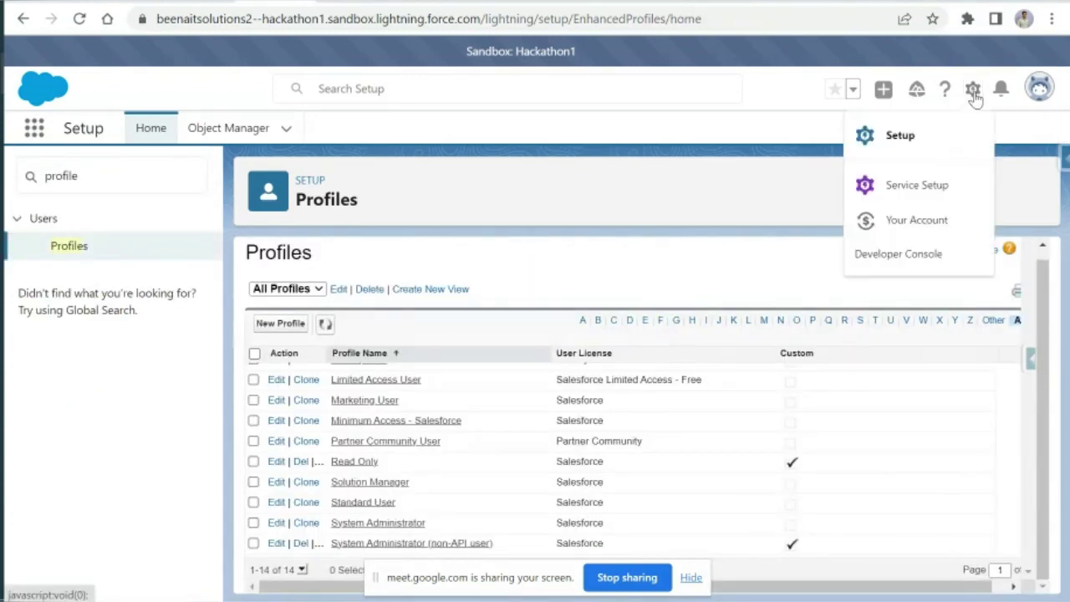
{"action": "left_click", "coordinate": [907, 255]}
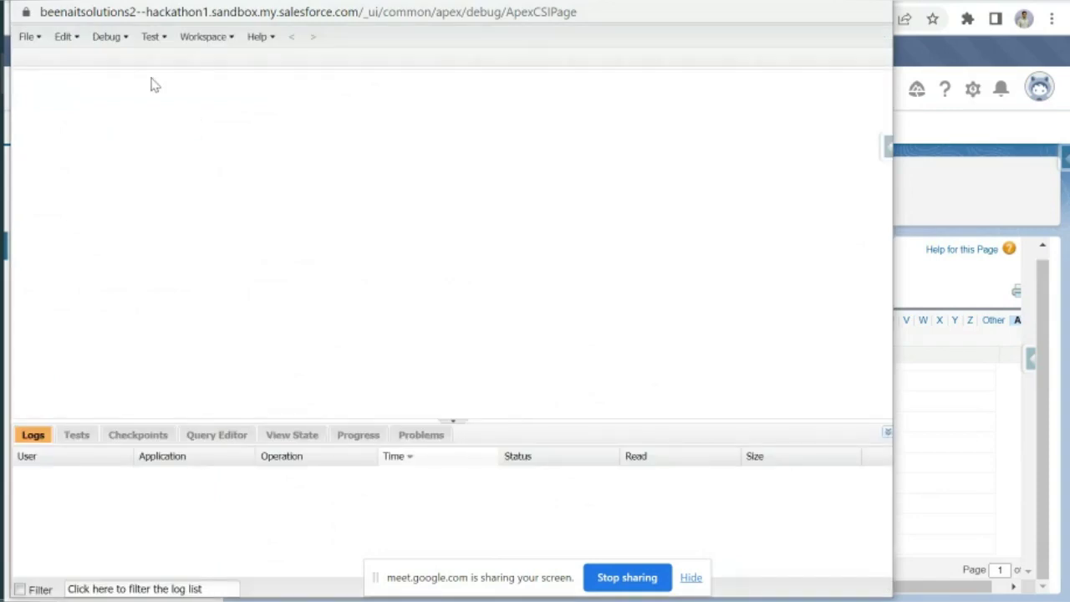
{"action": "left_click", "coordinate": [107, 36]}
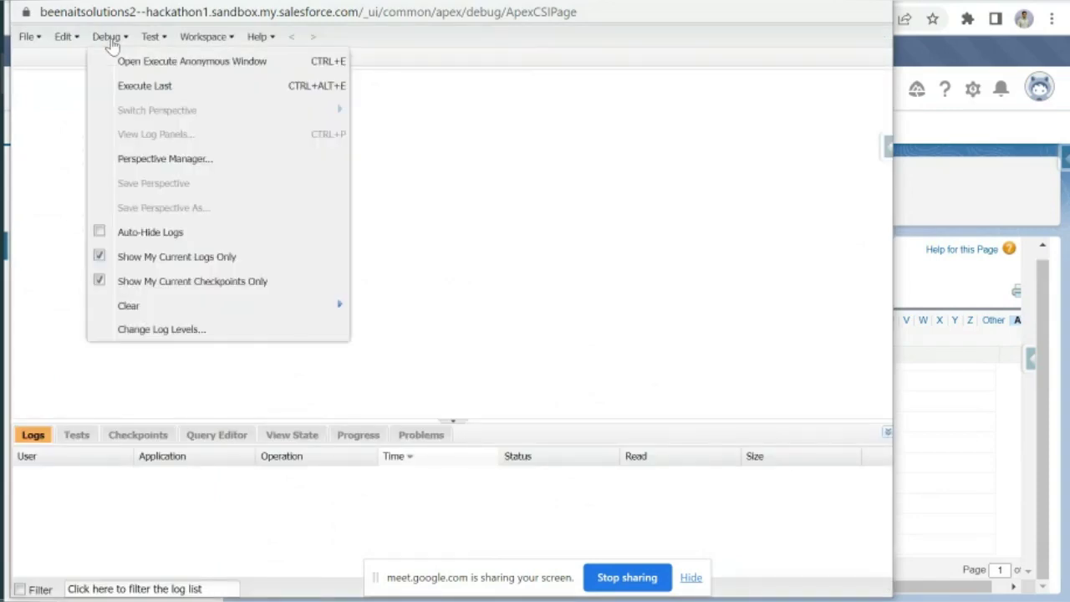
{"action": "left_click", "coordinate": [222, 442]}
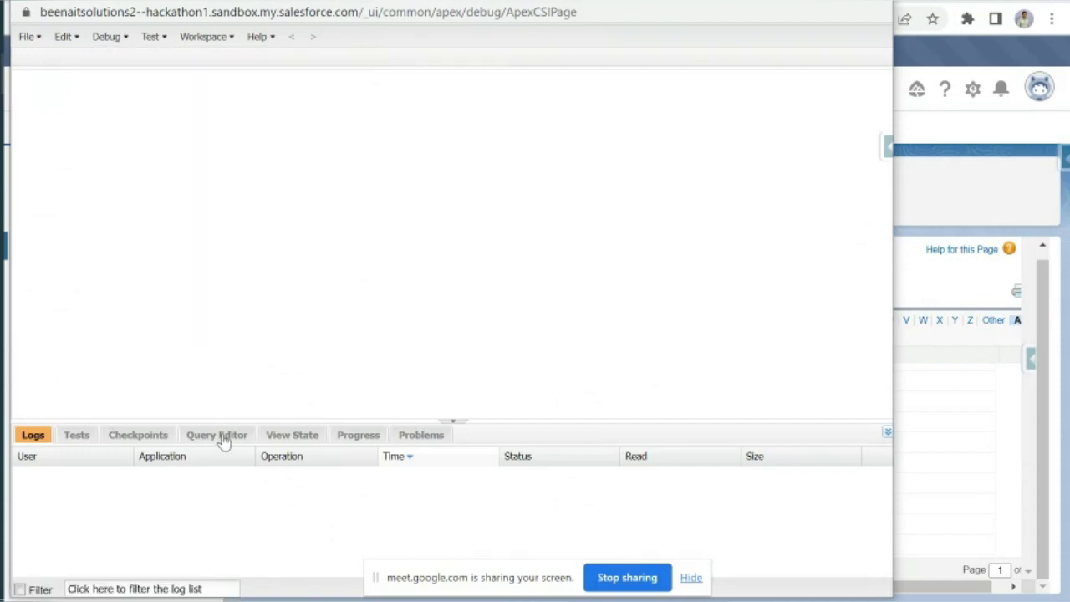
{"action": "left_click", "coordinate": [219, 435]}
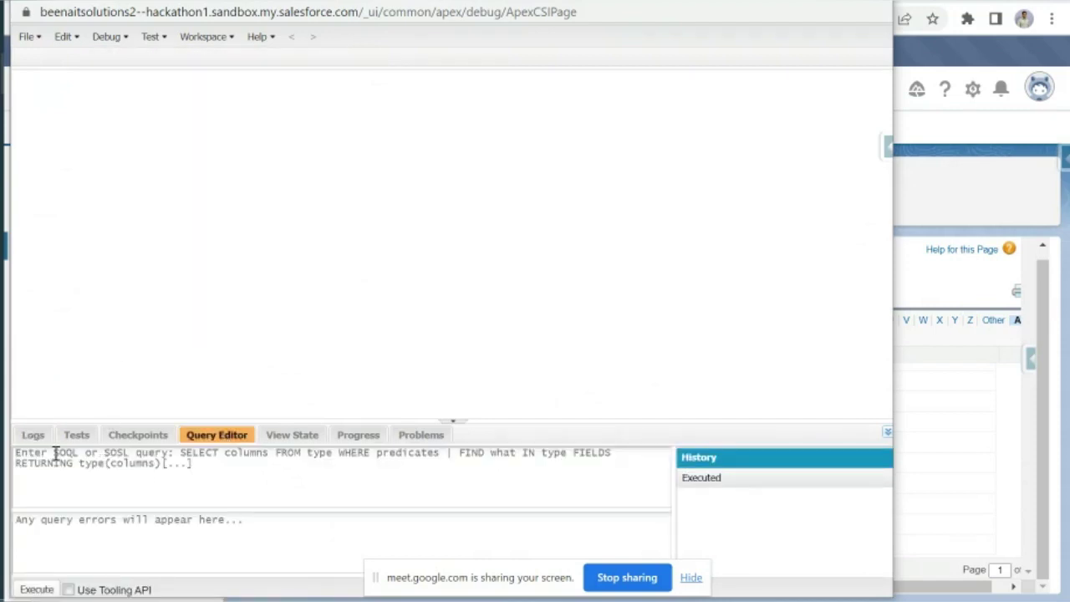
Step: Draft the query "select * from Account where id=" in the Query Editor, entering a placeholder ID and erasing it
{"action": "type", "text": "sele"}
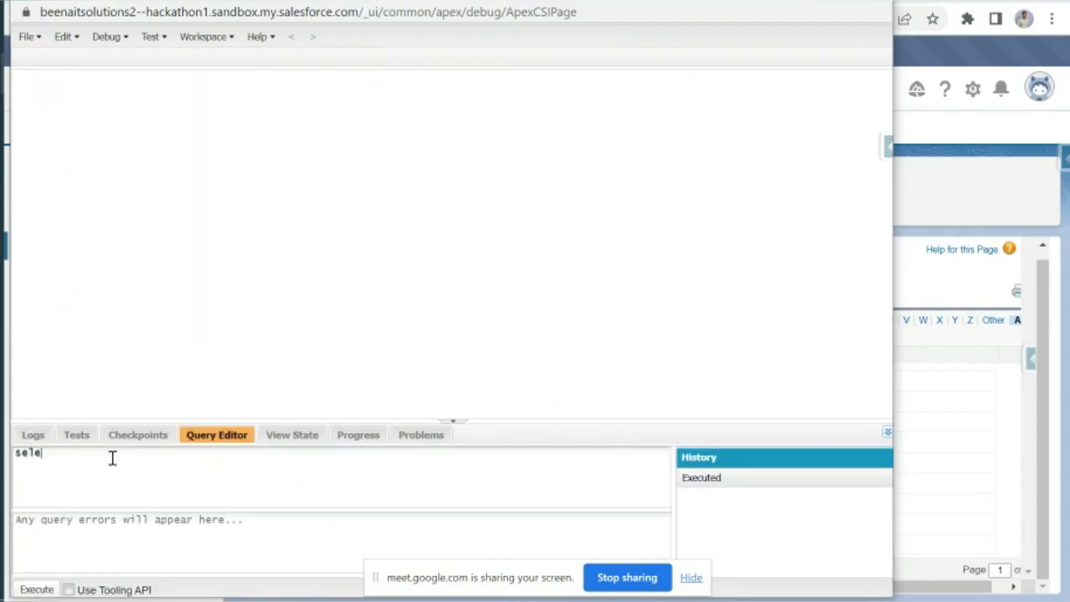
{"action": "type", "text": "ct * from Account where"}
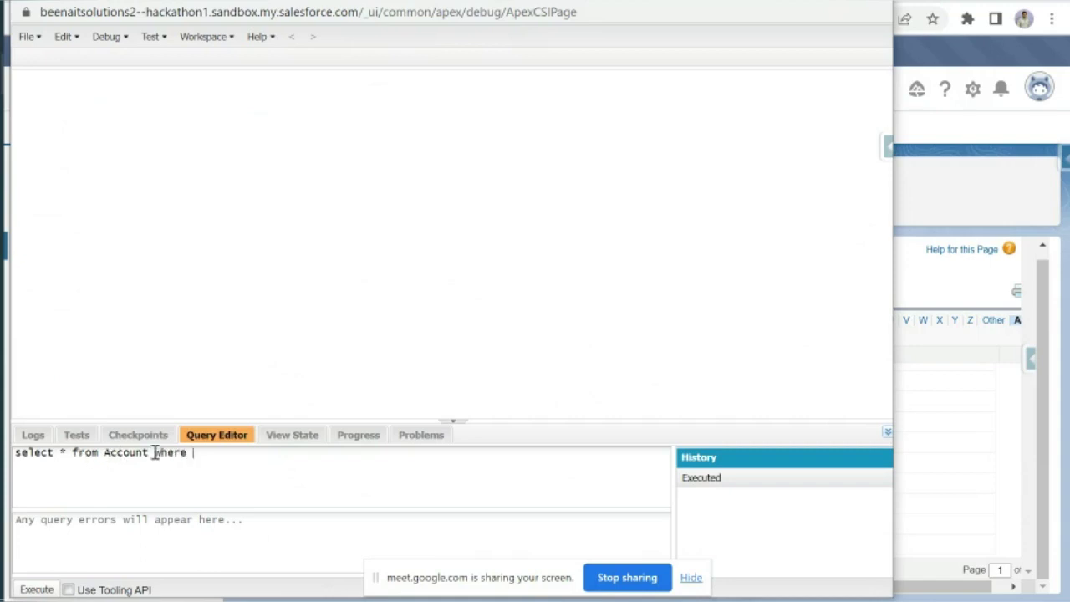
{"action": "type", "text": " id= 'xxx\""}
{"action": "key", "text": "Left"}
{"action": "key", "text": "shift+Left"}
{"action": "key", "text": "shift+Left"}
{"action": "key", "text": "shift+Left"}
{"action": "key", "text": "BackSpace"}
{"action": "key", "text": "Delete"}
{"action": "key", "text": "BackSpace"}
{"action": "key", "text": "BackSpace"}
Step: Switch back to the browser's user detail page in Setup and search Setup for a person's first name
{"action": "key", "text": "alt+Tab"}
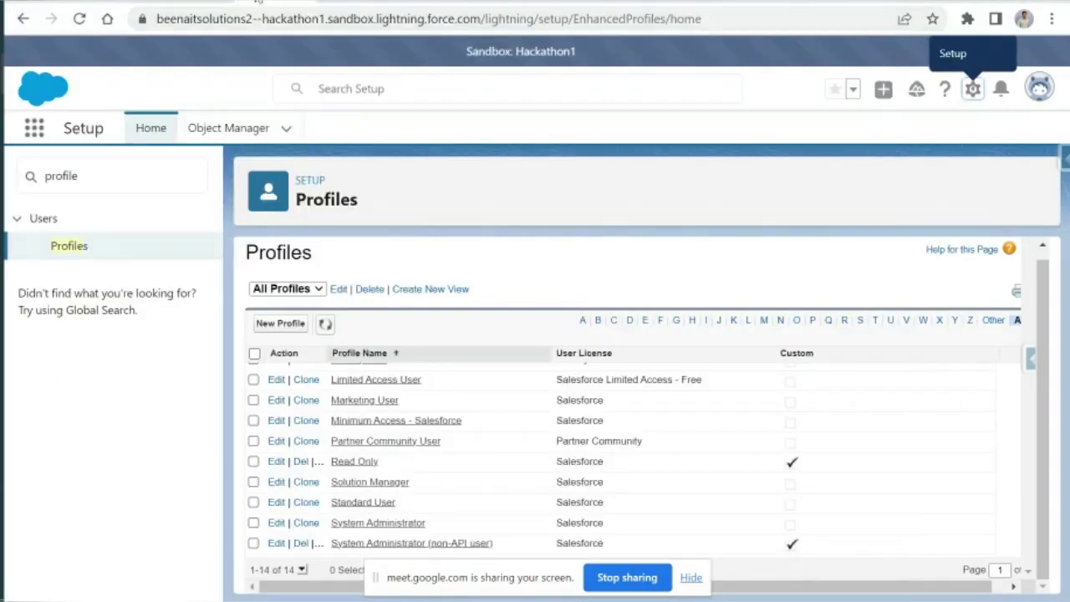
{"action": "left_click", "coordinate": [194, 2]}
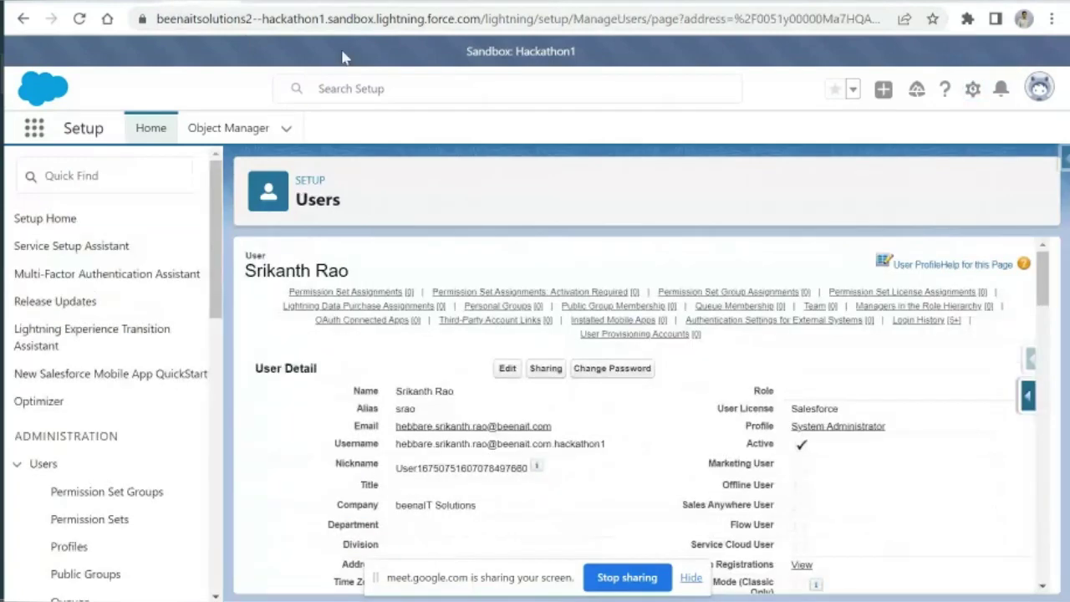
{"action": "left_click", "coordinate": [383, 88]}
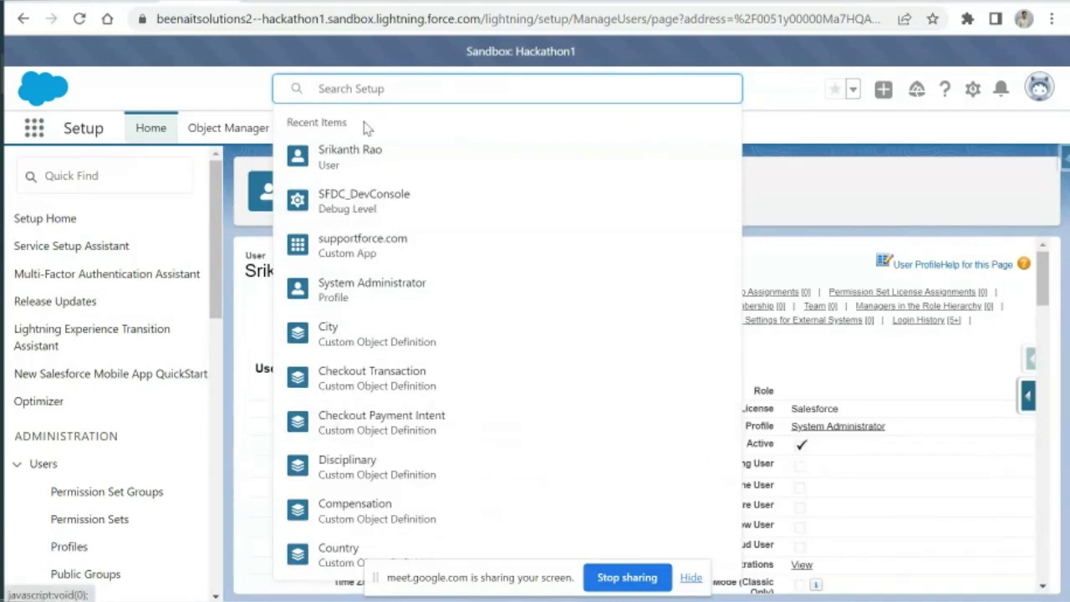
{"action": "type", "text": "a"}
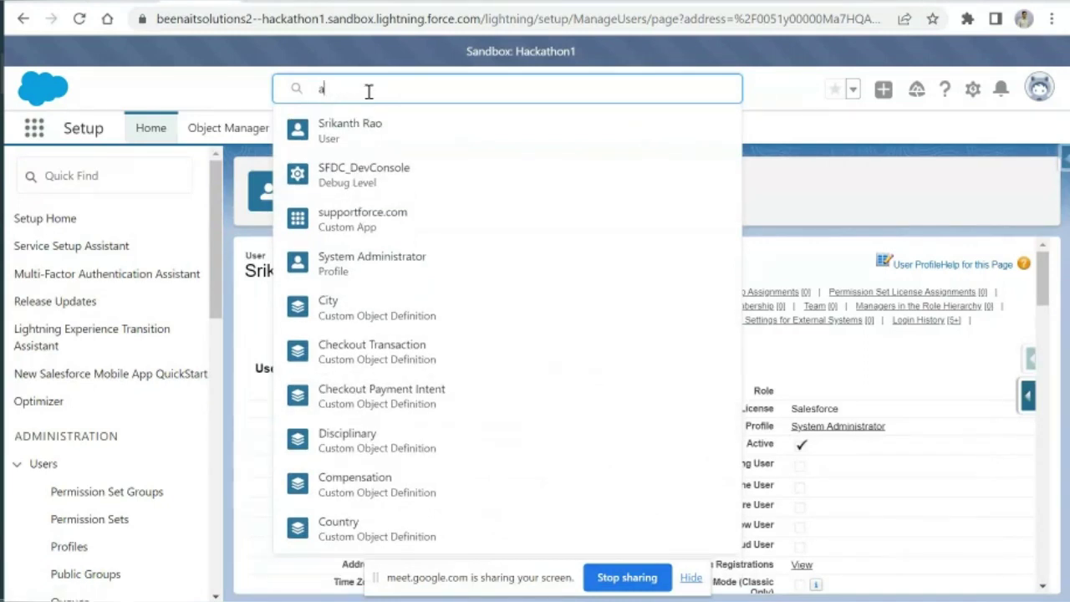
{"action": "type", "text": "dam"}
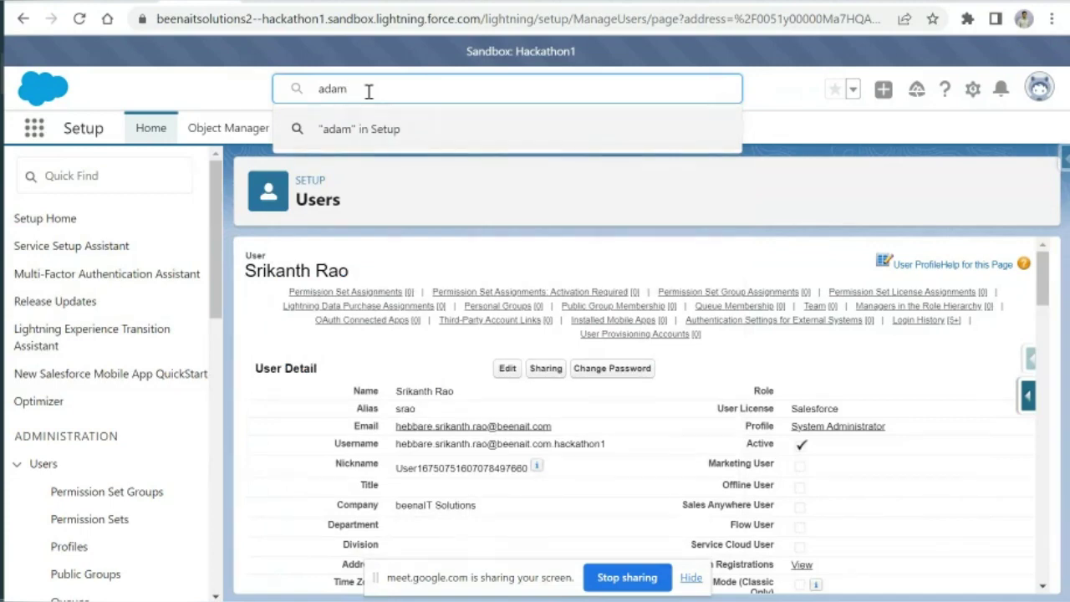
{"action": "key", "text": "Return"}
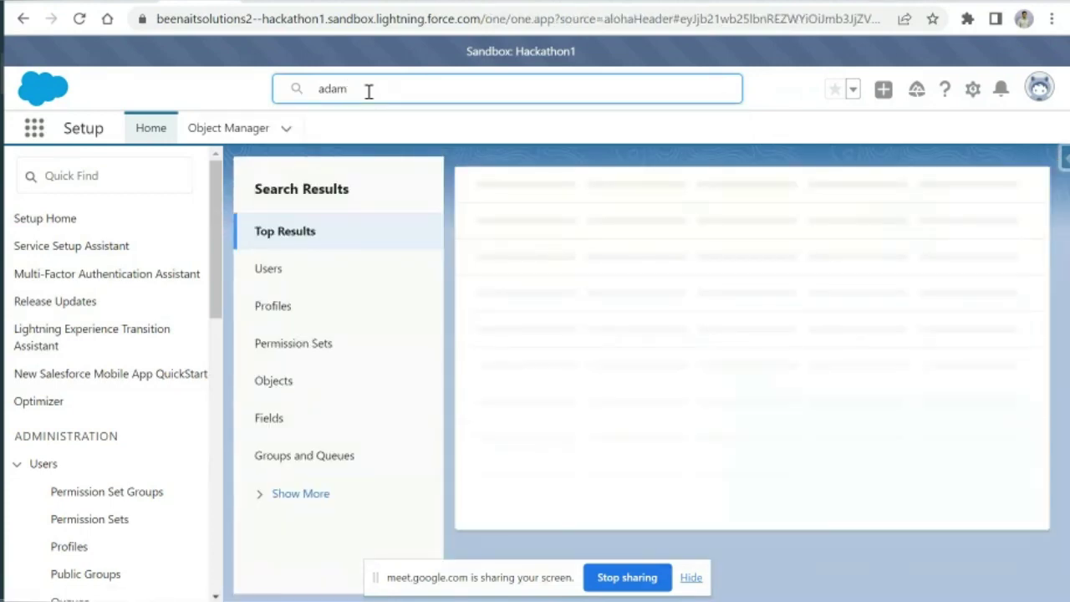
Step: Replace the Setup search with "employee" and open the Employee object in Object Manager
{"action": "double_click", "coordinate": [368, 92]}
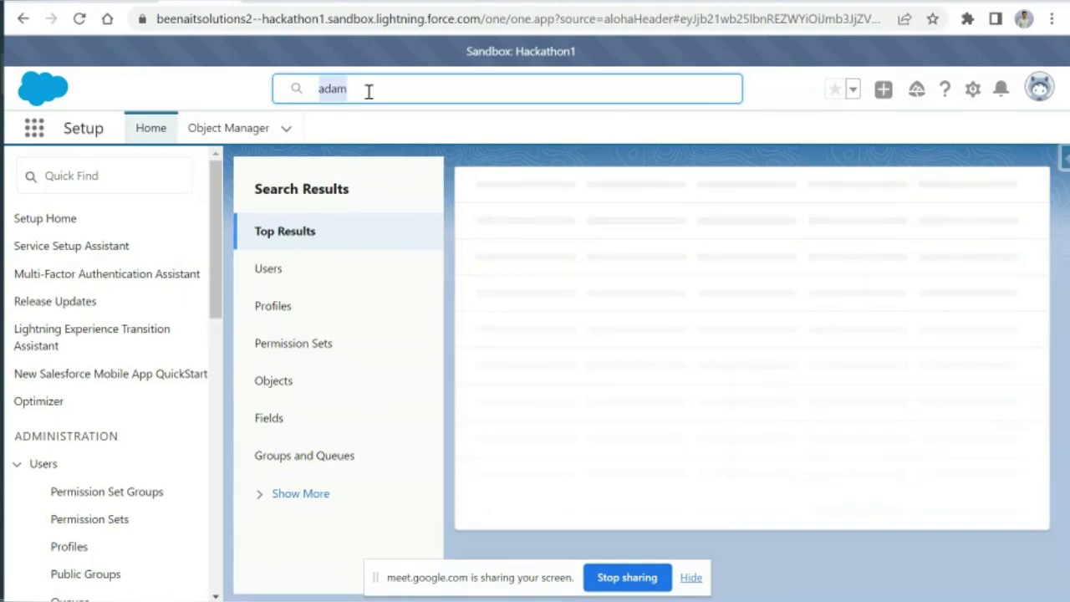
{"action": "type", "text": "employee"}
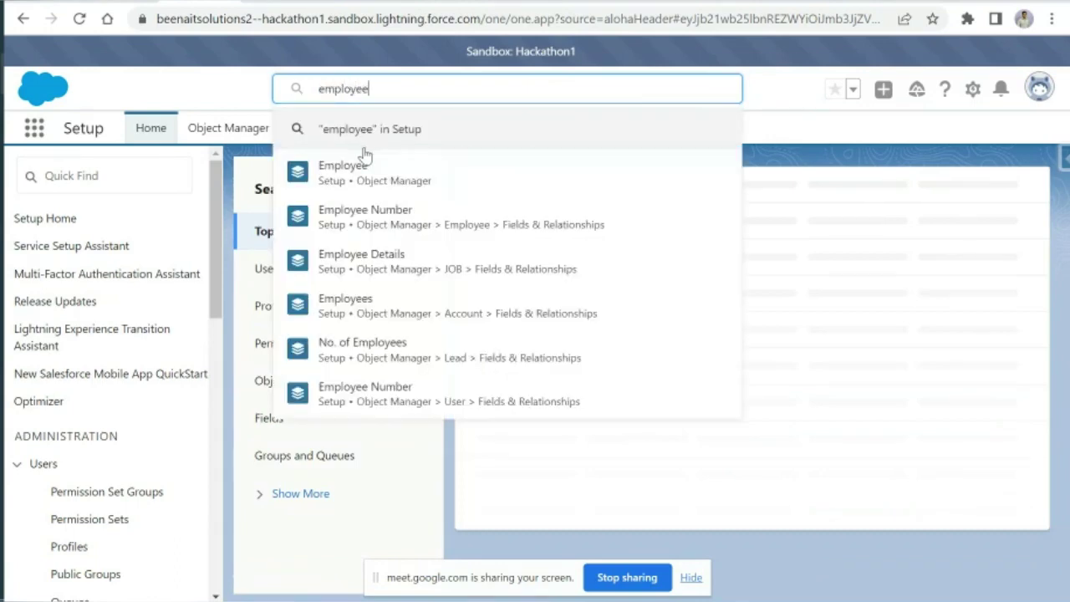
{"action": "left_click", "coordinate": [360, 178]}
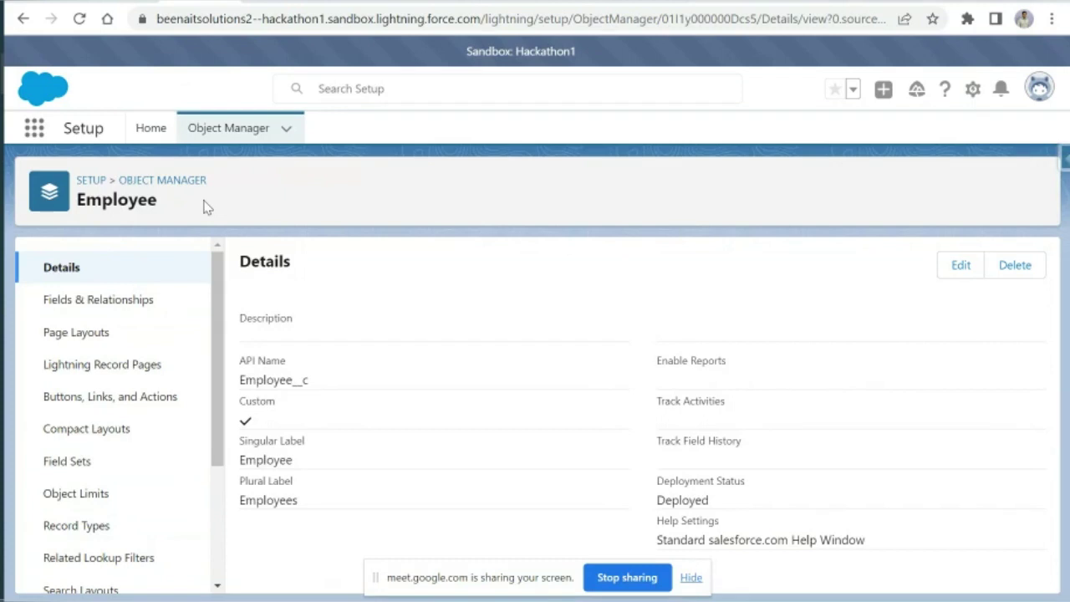
Step: Search Setup for an employee's first name from the Employee object page and repeat the search
{"action": "left_click", "coordinate": [372, 89]}
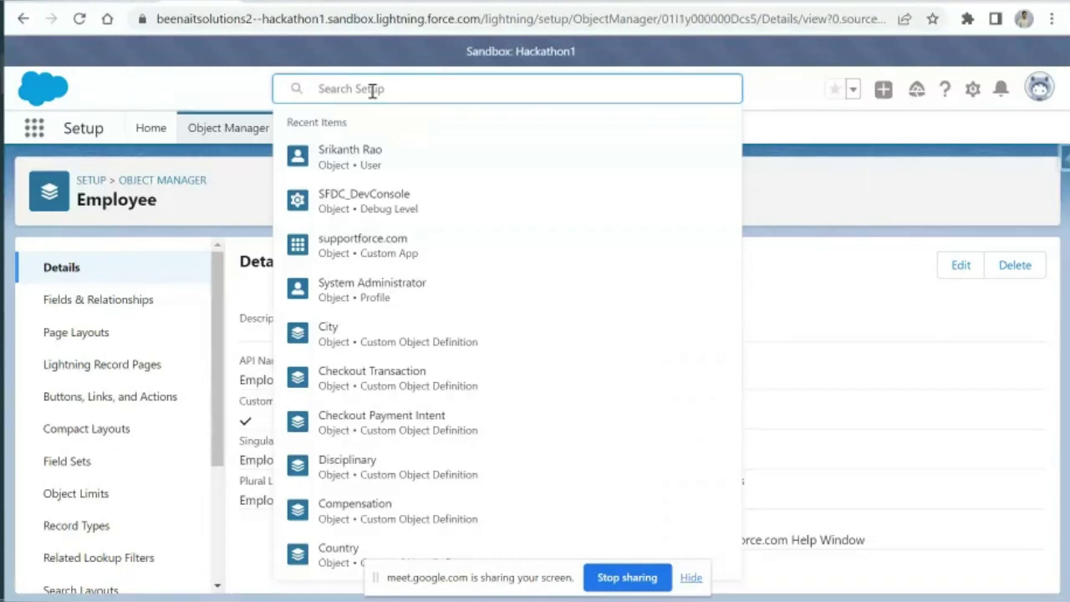
{"action": "type", "text": "aman"}
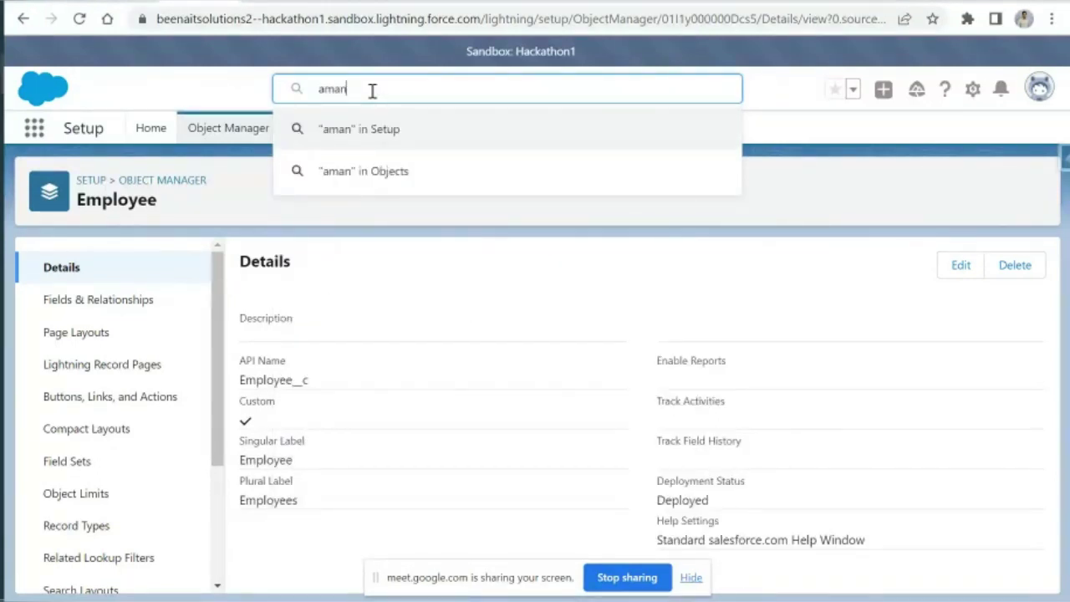
{"action": "key", "text": "Return"}
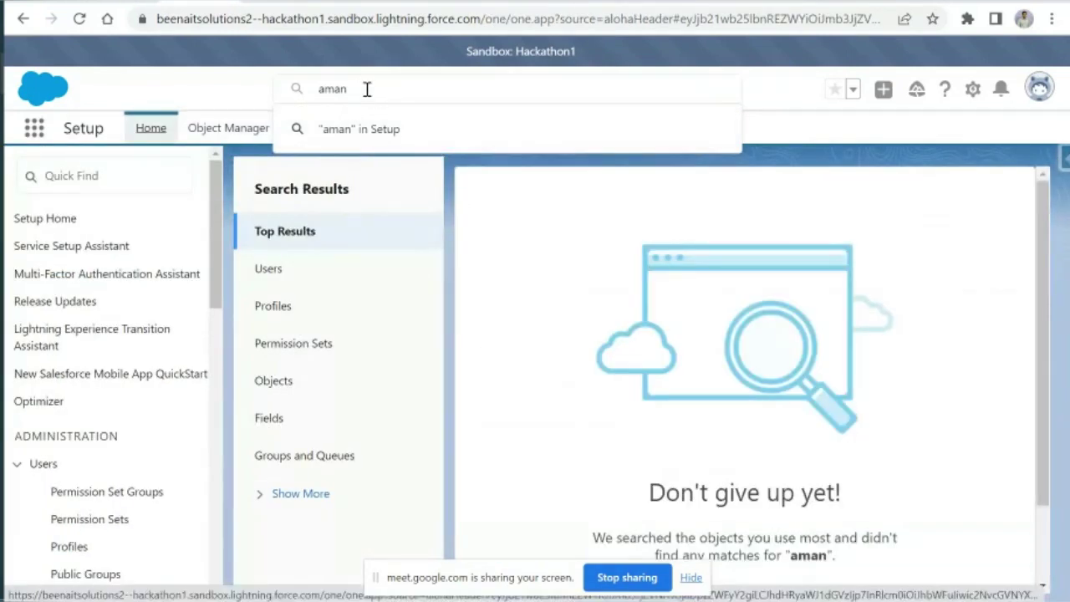
{"action": "left_click", "coordinate": [367, 89]}
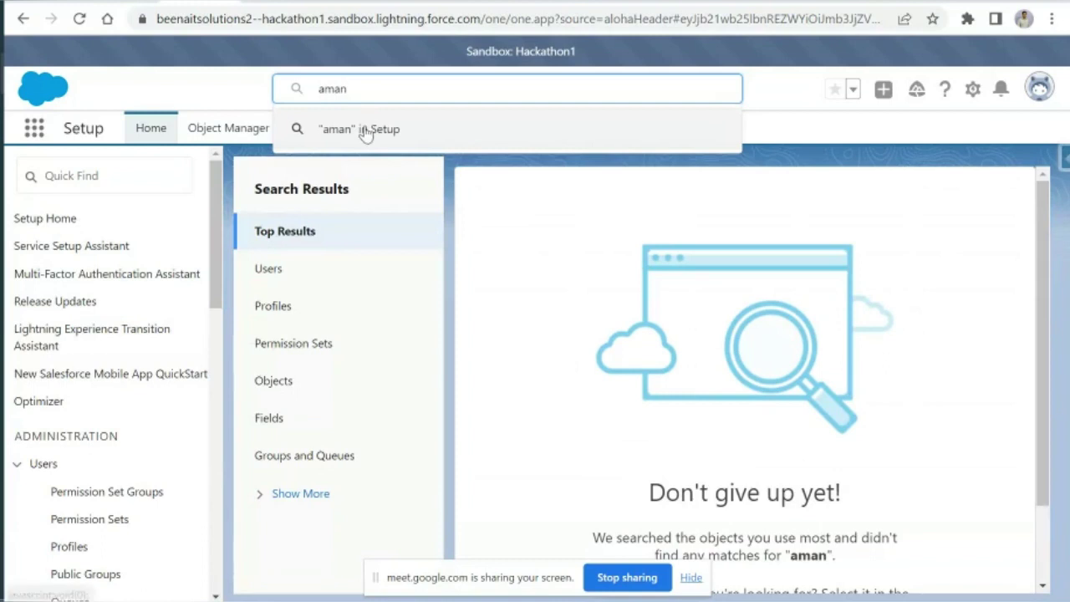
{"action": "key", "text": "Return"}
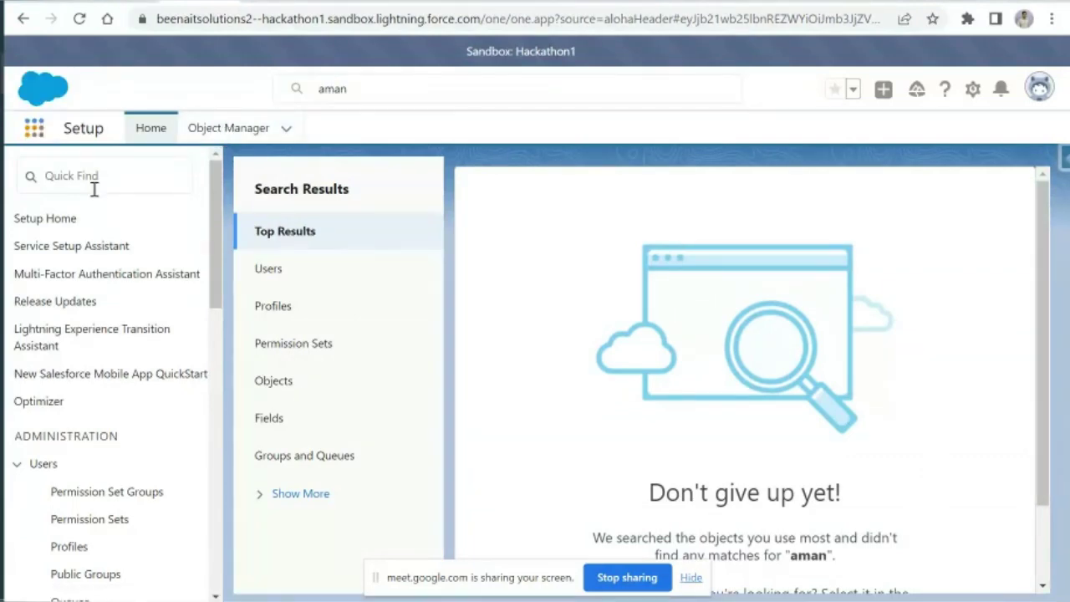
Step: Go to the Service app, search all records for the employee's first name and open the matching Employee record
{"action": "left_click", "coordinate": [34, 127]}
{"action": "left_click", "coordinate": [83, 239]}
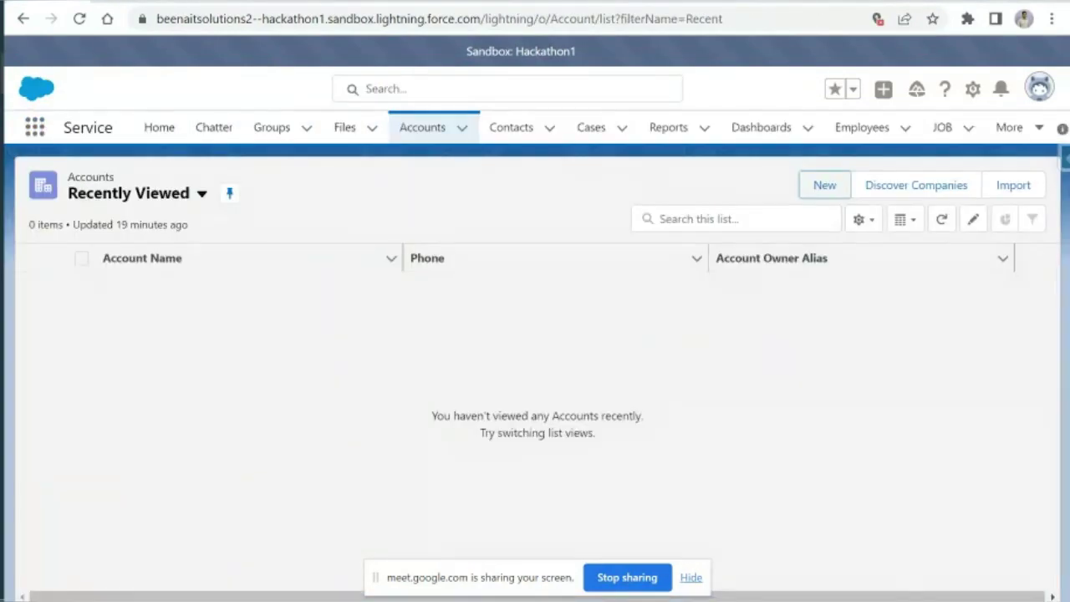
{"action": "left_click", "coordinate": [452, 89]}
{"action": "type", "text": "aman"}
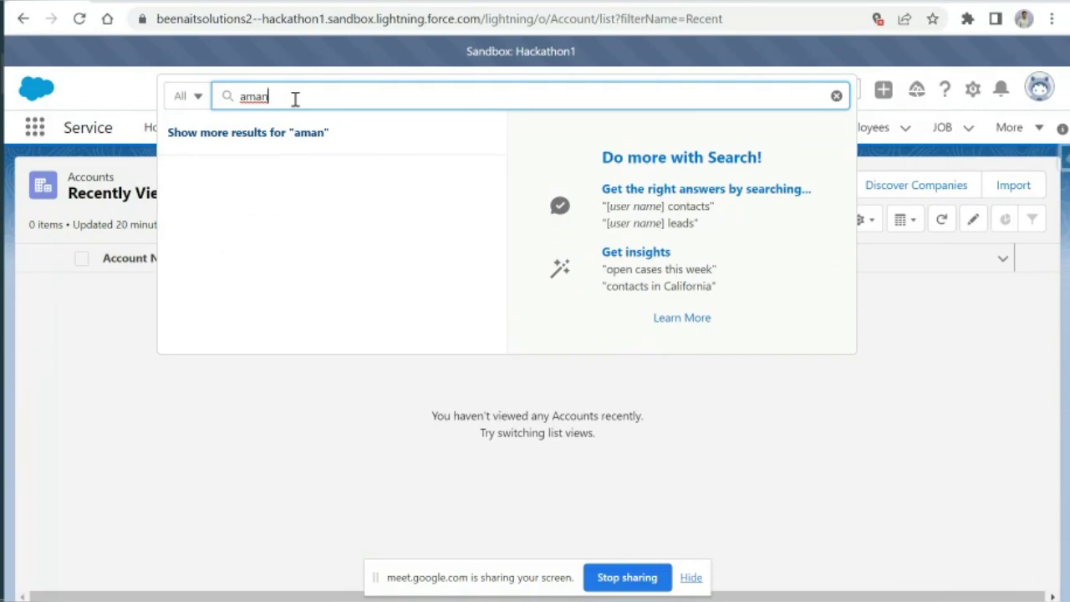
{"action": "key", "text": "Return"}
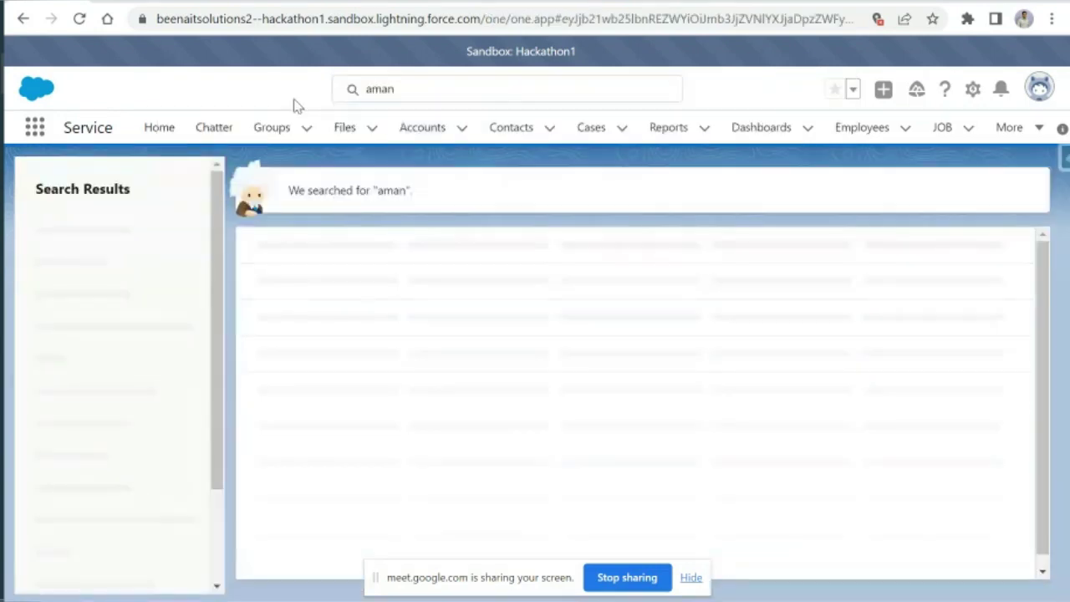
{"action": "left_click", "coordinate": [264, 338]}
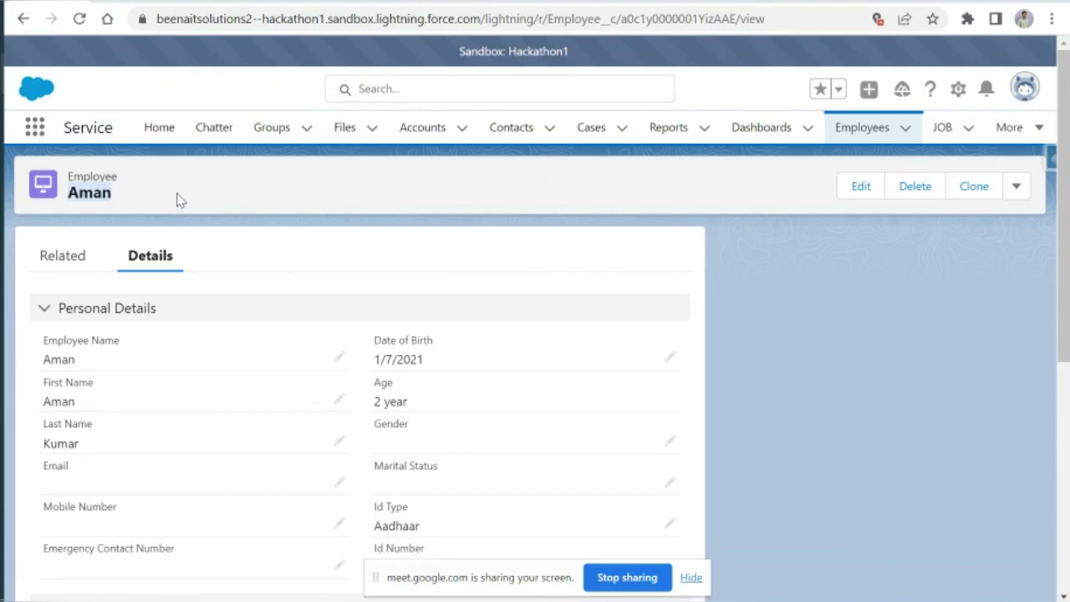
Step: Examine the Employee record's object label, record name, and its personal, address and professional details
{"action": "double_click", "coordinate": [103, 175]}
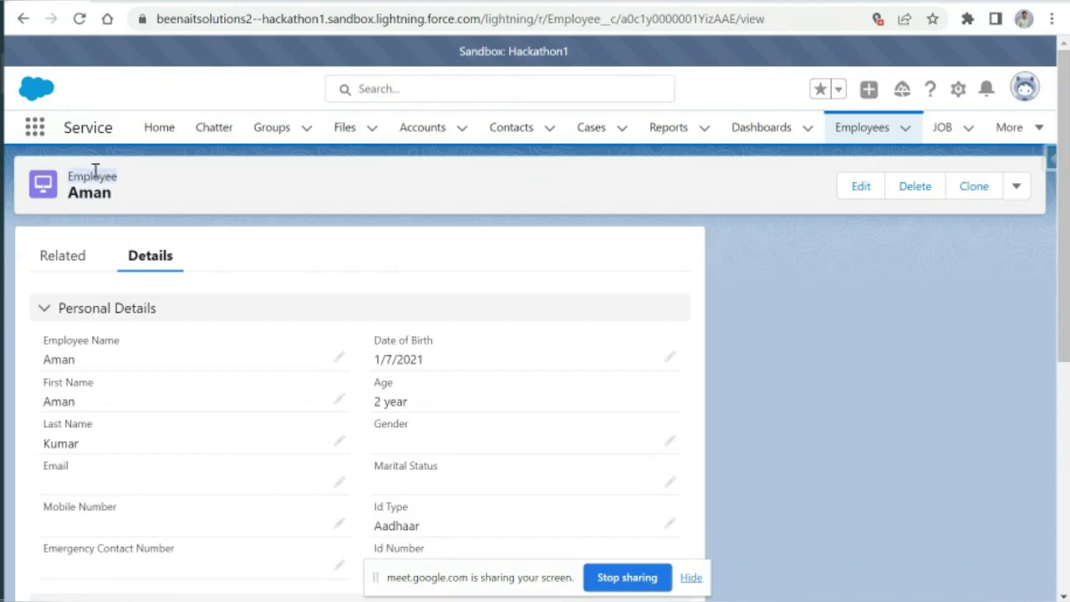
{"action": "left_click", "coordinate": [98, 194]}
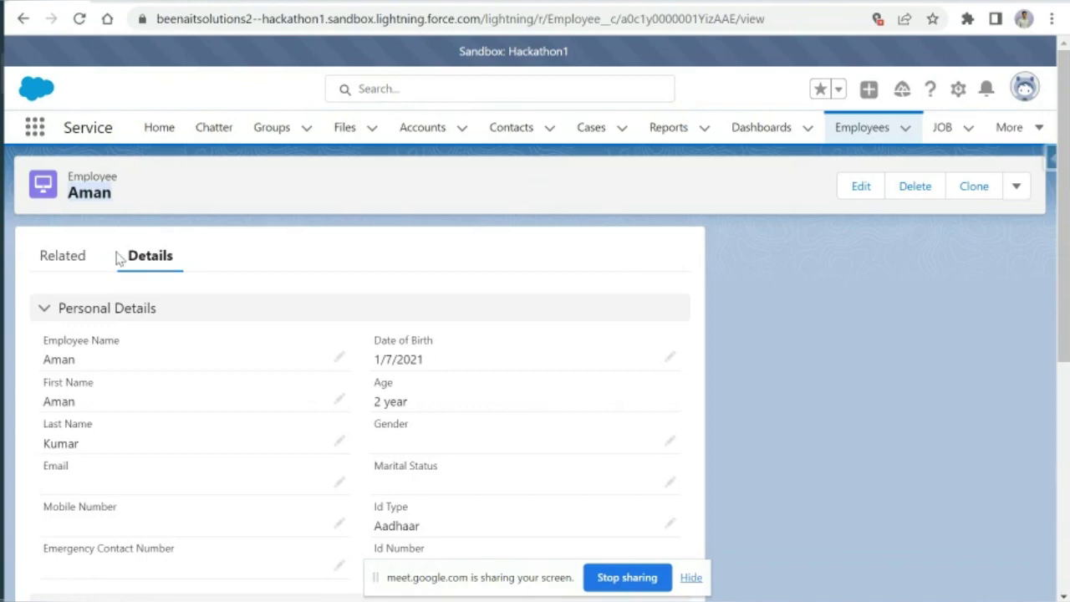
{"action": "left_click", "coordinate": [166, 196]}
{"action": "scroll", "coordinate": [215, 435], "scroll_direction": "down", "scroll_amount": 2}
{"action": "scroll", "coordinate": [215, 454], "scroll_direction": "up", "scroll_amount": 2}
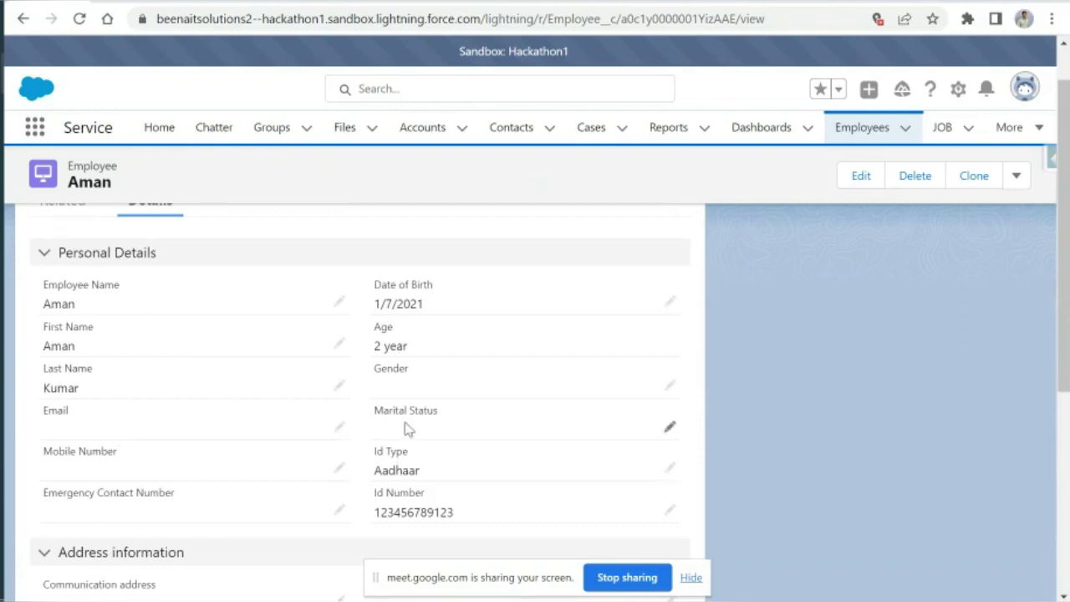
{"action": "scroll", "coordinate": [405, 428], "scroll_direction": "down", "scroll_amount": 4}
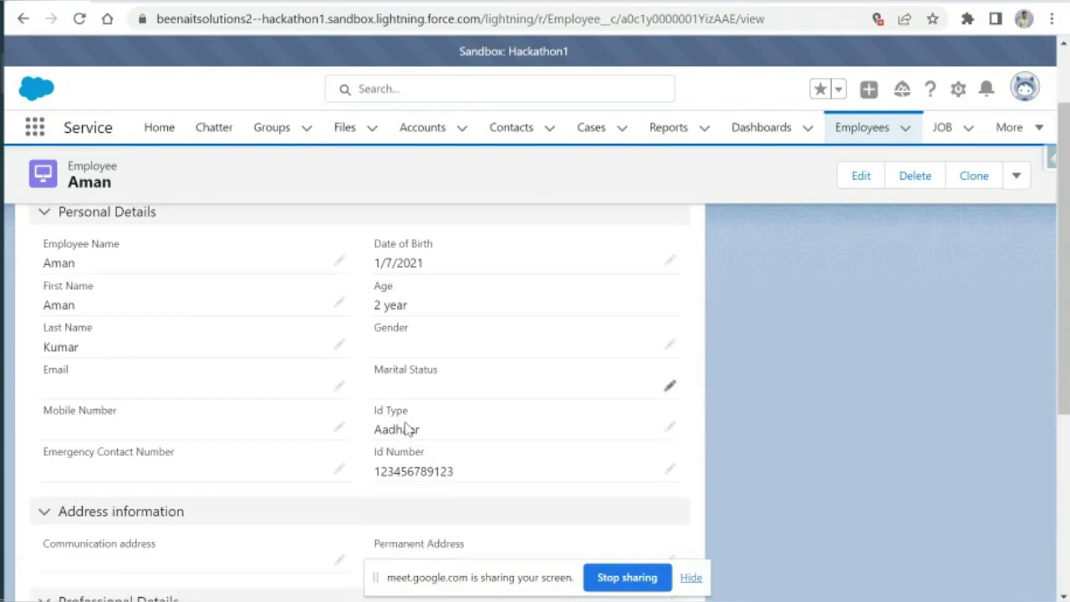
{"action": "scroll", "coordinate": [405, 428], "scroll_direction": "down", "scroll_amount": 1}
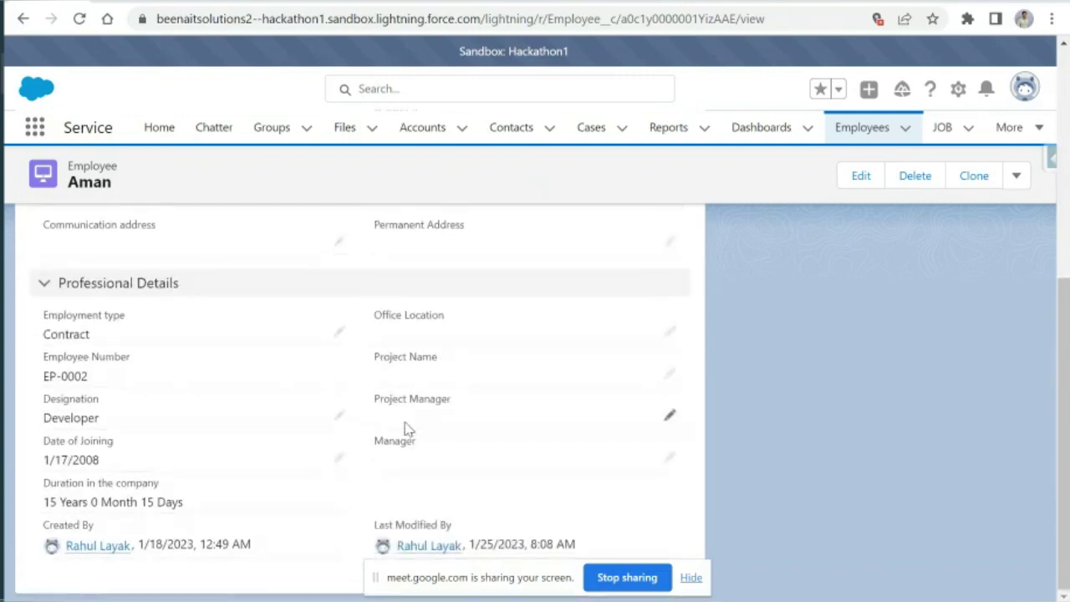
{"action": "scroll", "coordinate": [405, 428], "scroll_direction": "up", "scroll_amount": 5}
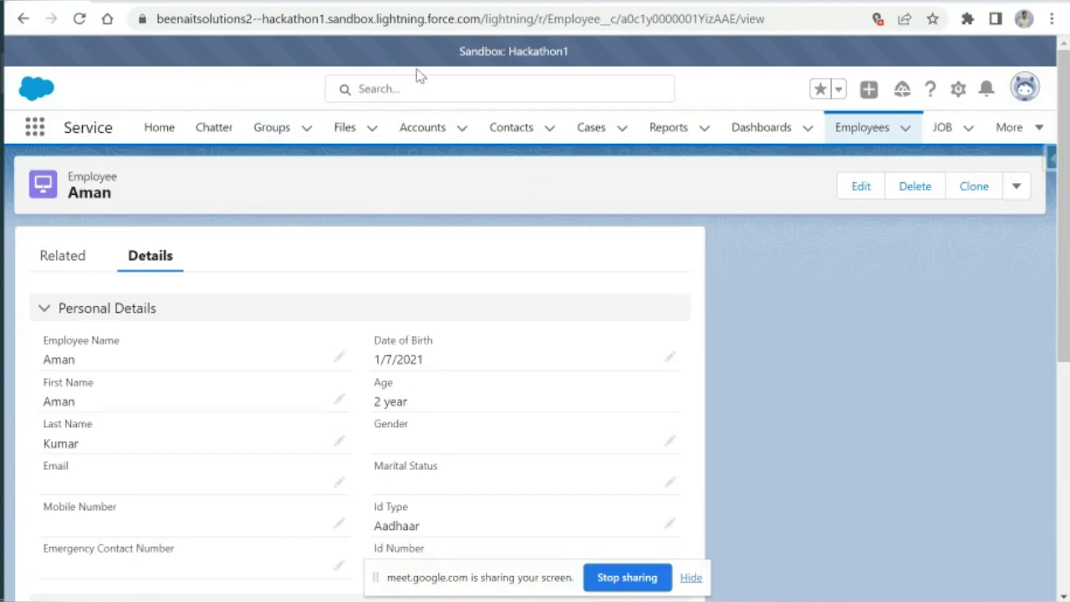
Step: Copy the first 15 characters of the Employee record's ID from the page address
{"action": "left_click", "coordinate": [659, 18]}
{"action": "double_click", "coordinate": [666, 20]}
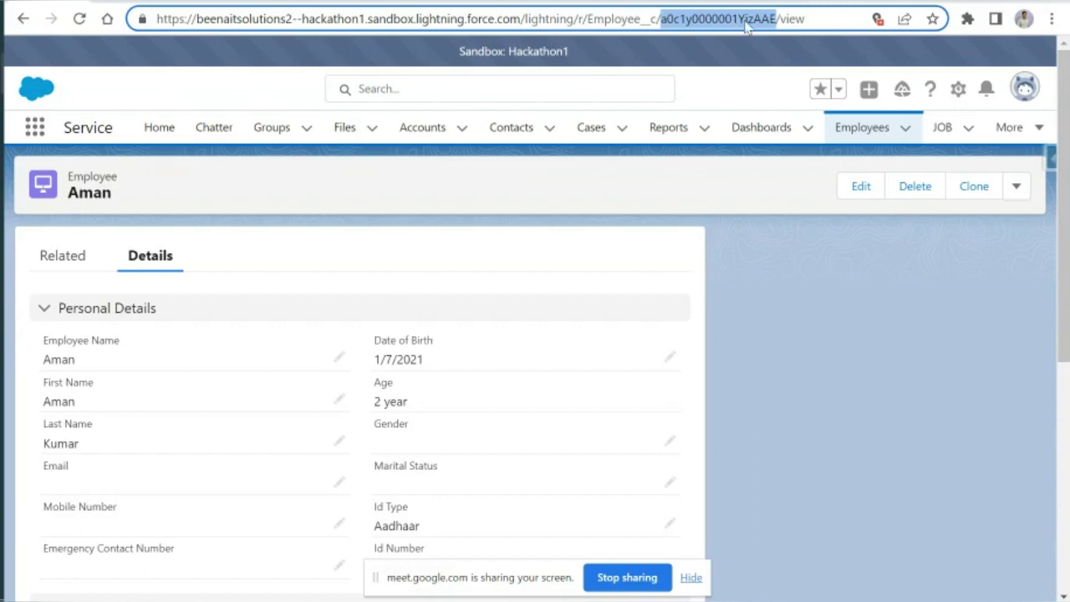
{"action": "left_click", "coordinate": [747, 18]}
{"action": "left_click_drag", "start_coordinate": [754, 19], "coordinate": [666, 24]}
{"action": "key", "text": "ctrl+c"}
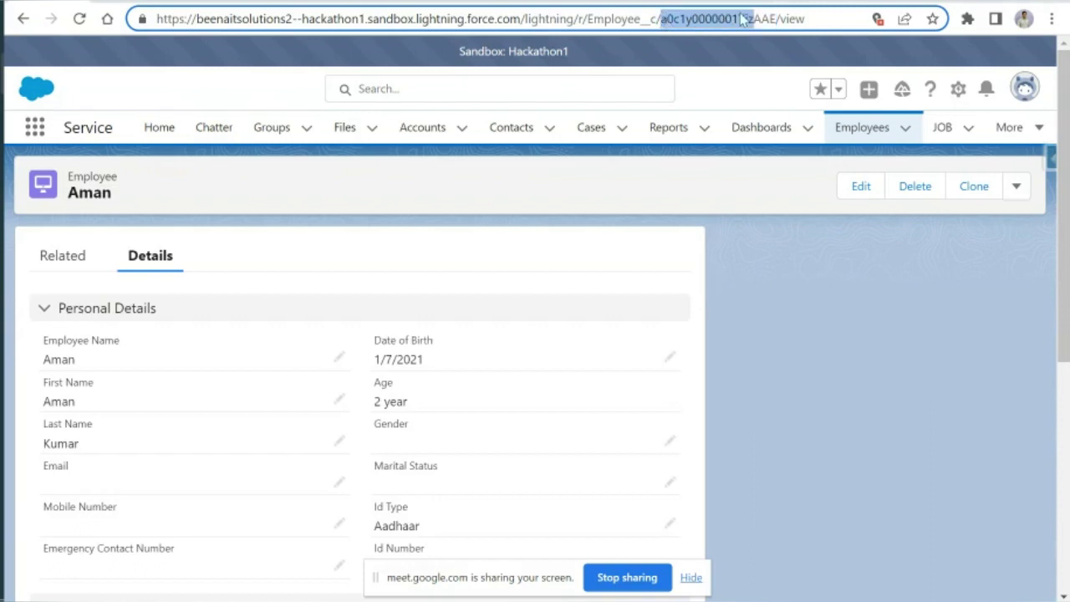
Step: Replace the page address after the sandbox domain with the copied record ID and load the Employee record from it
{"action": "left_click_drag", "start_coordinate": [806, 18], "coordinate": [519, 12]}
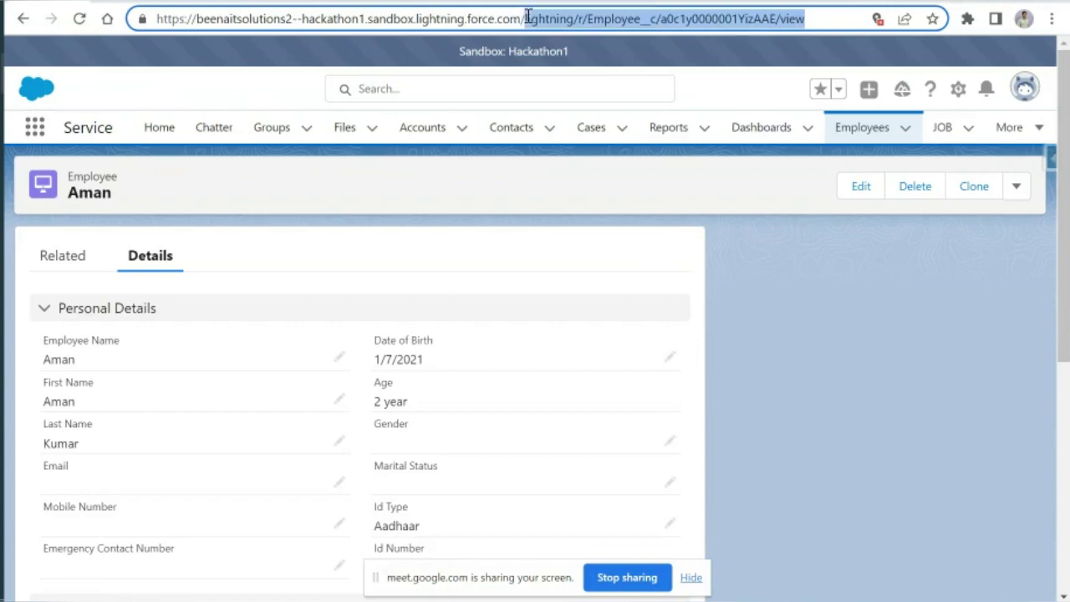
{"action": "key", "text": "ctrl+v"}
{"action": "key", "text": "Return"}
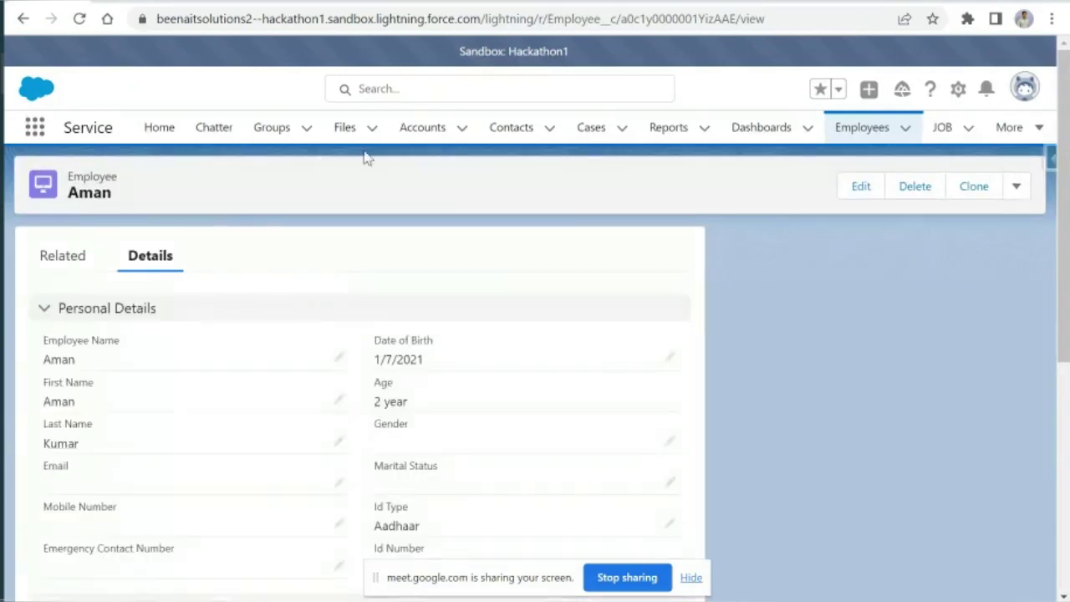
Step: Examine the Employee record's ID in the page address, including the extra three characters at its end
{"action": "left_click_drag", "start_coordinate": [716, 23], "coordinate": [660, 21]}
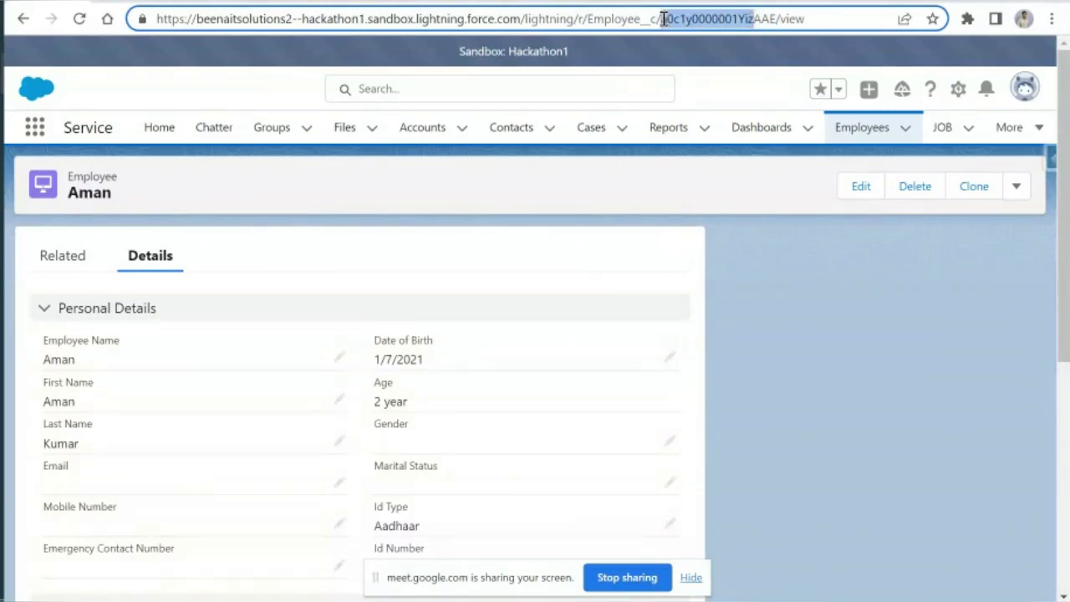
{"action": "left_click_drag", "start_coordinate": [776, 18], "coordinate": [746, 19]}
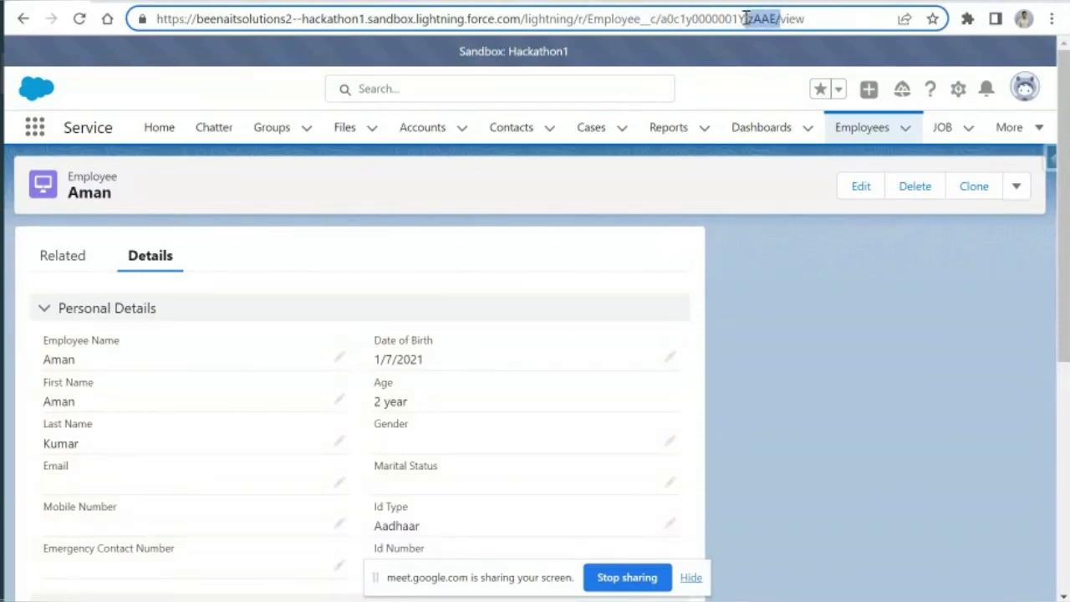
{"action": "left_click", "coordinate": [776, 20]}
{"action": "double_click", "coordinate": [767, 20]}
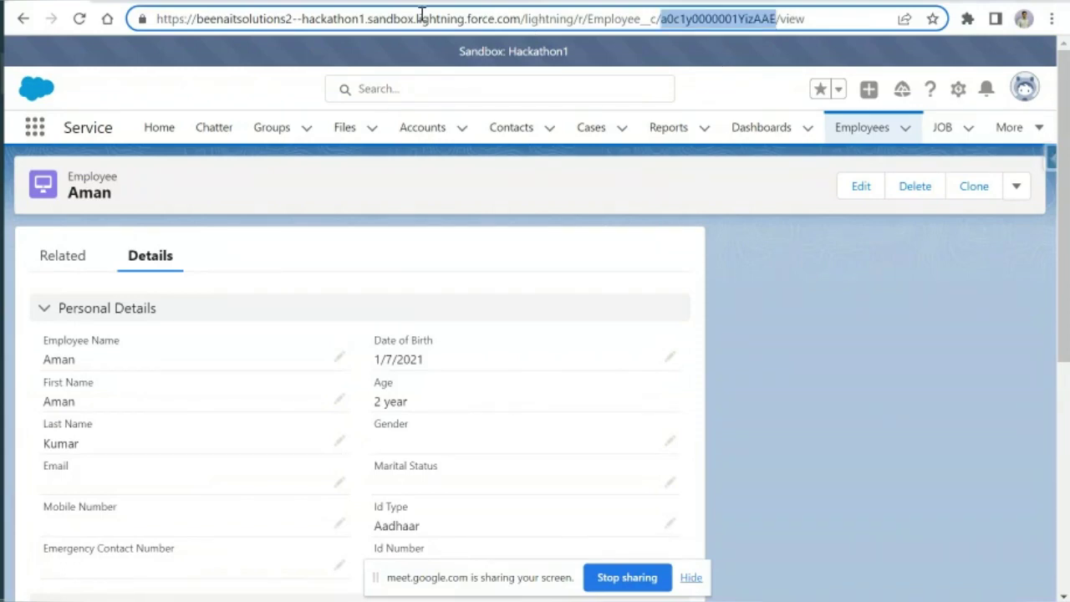
Step: Switch to the Developer Console, remove the asterisk from the query and replace "Account where id=" with User
{"action": "key", "text": "alt+Tab"}
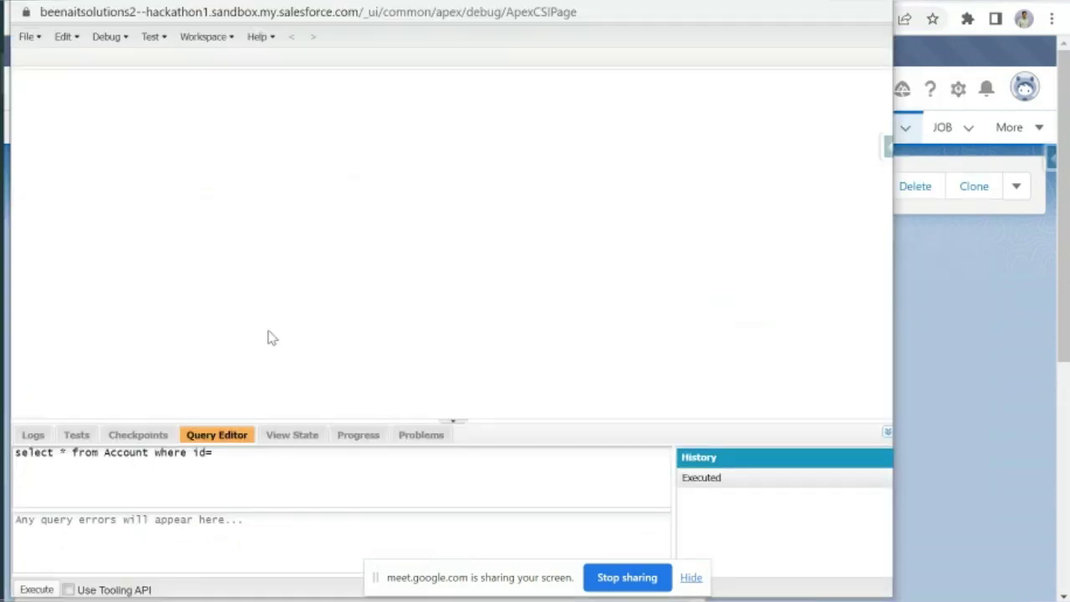
{"action": "left_click", "coordinate": [69, 454]}
{"action": "key", "text": "BackSpace"}
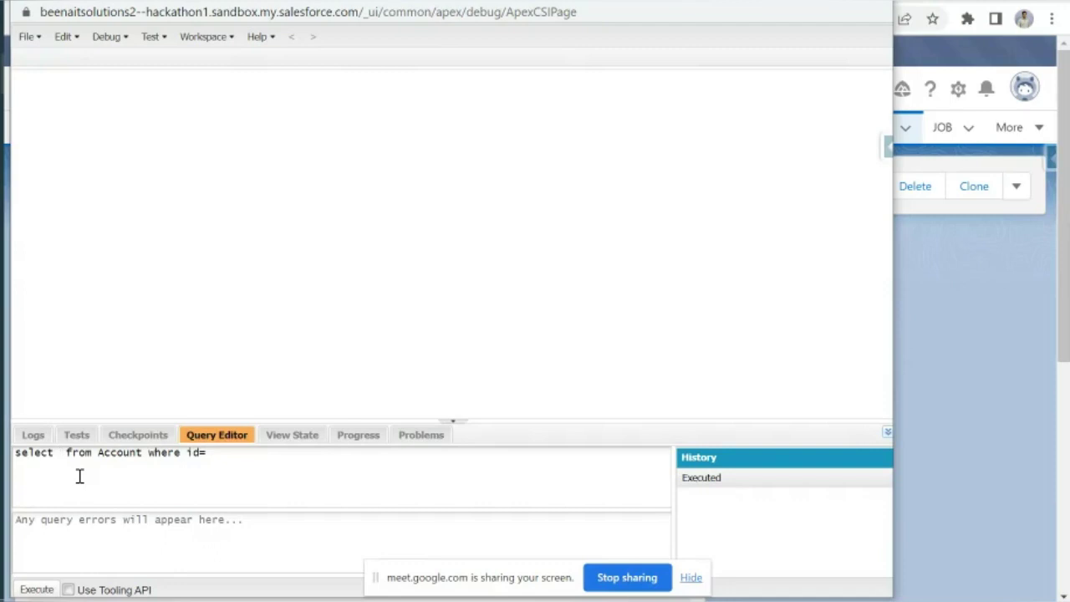
{"action": "left_click_drag", "start_coordinate": [98, 452], "coordinate": [258, 453]}
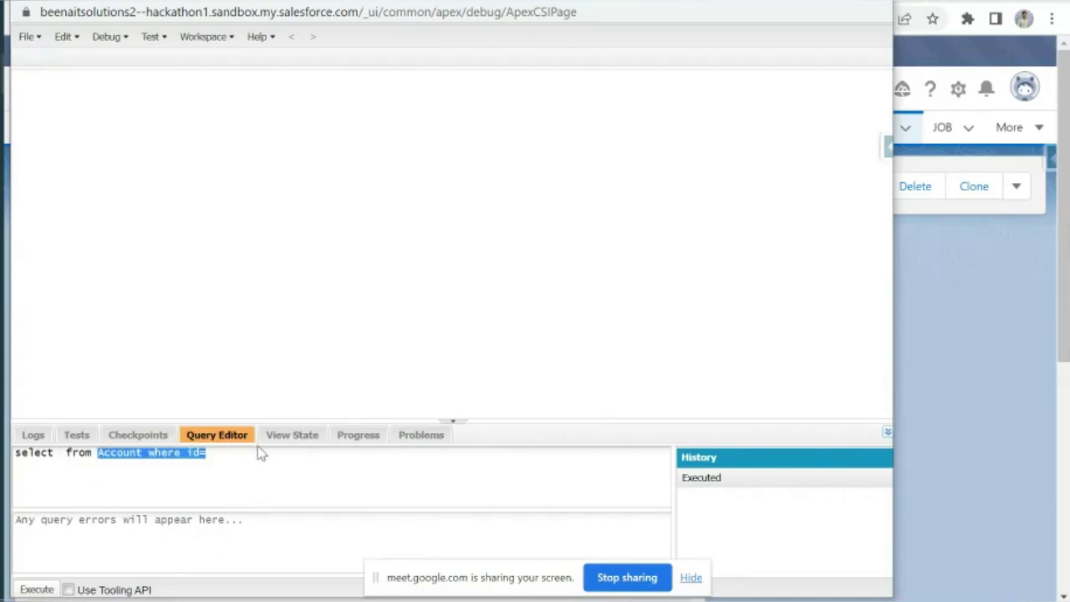
{"action": "type", "text": "User"}
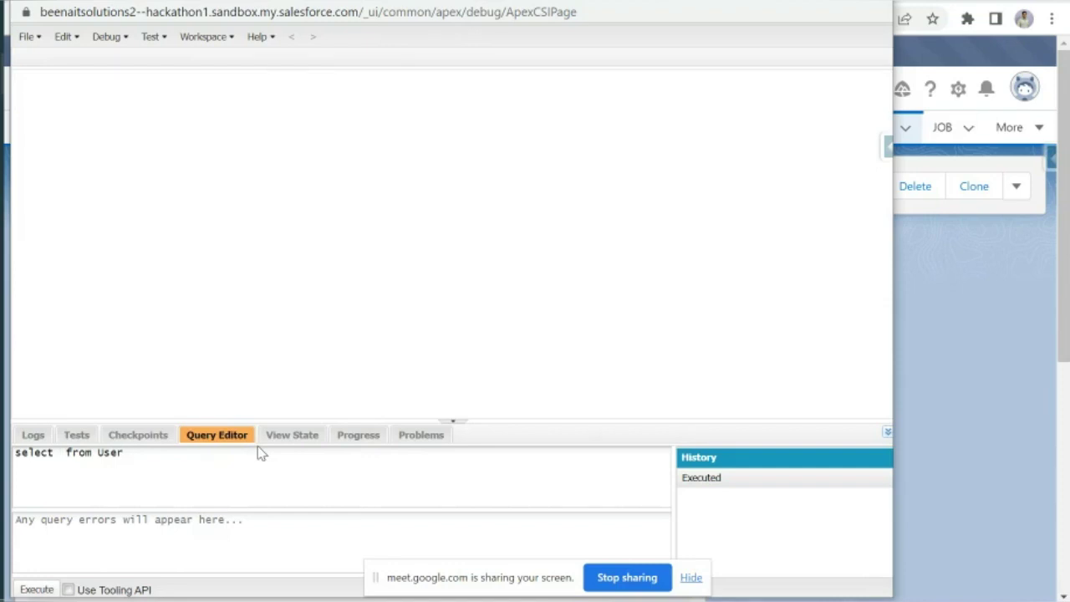
Step: Return to the Employee record in the browser and open Salesforce Inspector for it
{"action": "key", "text": "alt+Tab"}
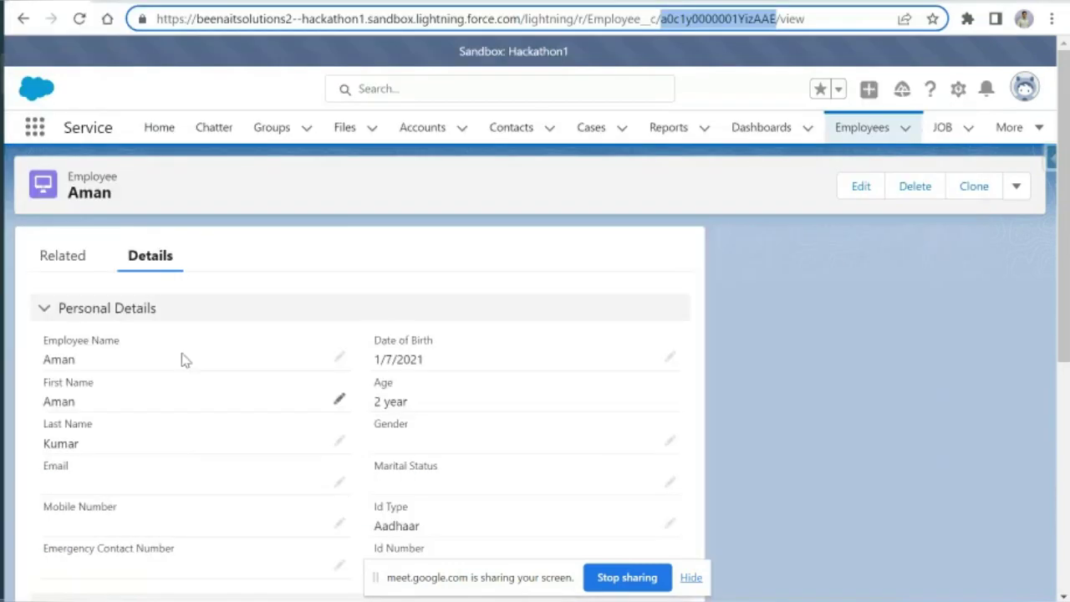
{"action": "scroll", "coordinate": [184, 359], "scroll_direction": "down", "scroll_amount": 1}
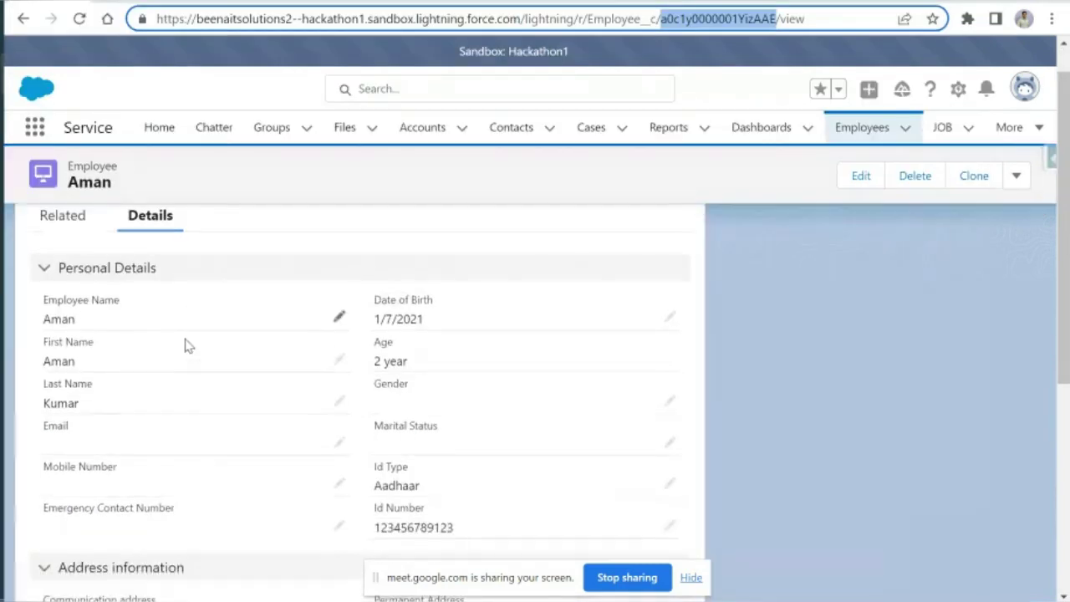
{"action": "left_click", "coordinate": [1049, 160]}
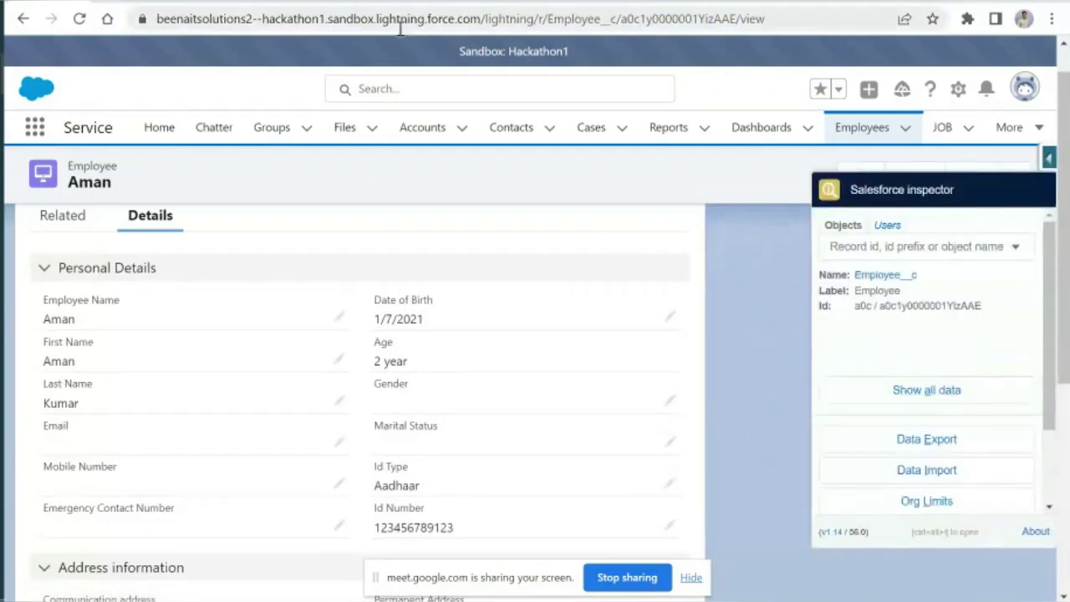
Step: Find the Employee object in Object Manager with "employ" and open its Fields & Relationships list
{"action": "left_click", "coordinate": [118, 1]}
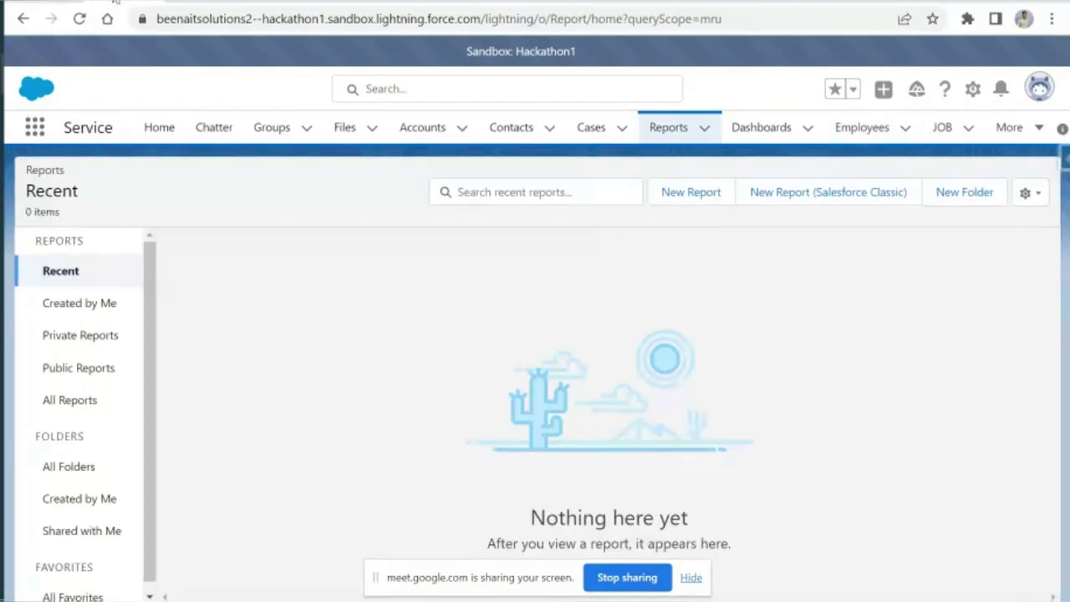
{"action": "left_click", "coordinate": [125, 1]}
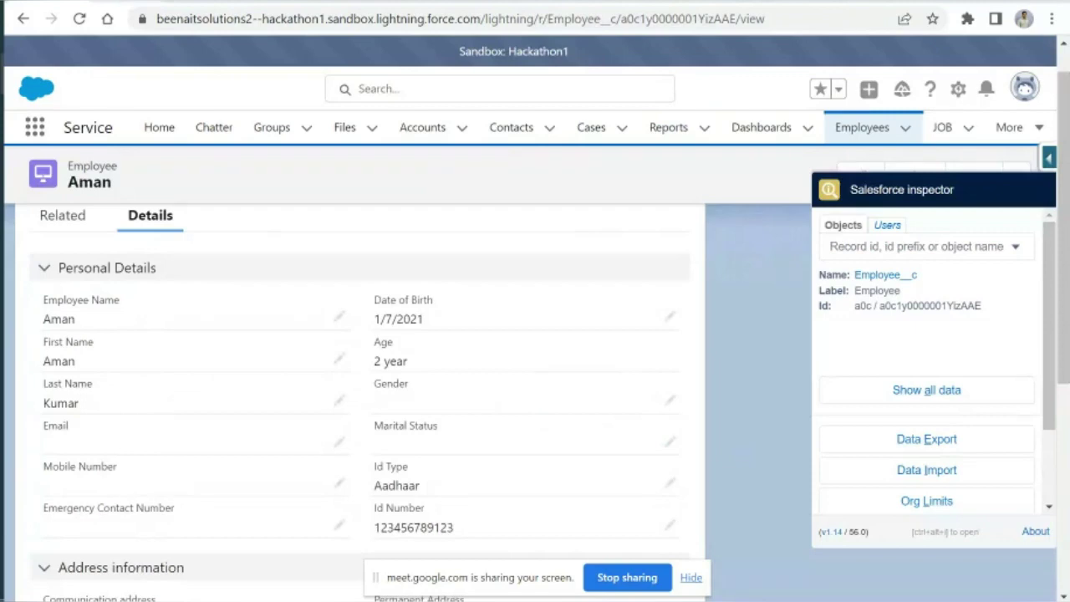
{"action": "left_click", "coordinate": [142, 2]}
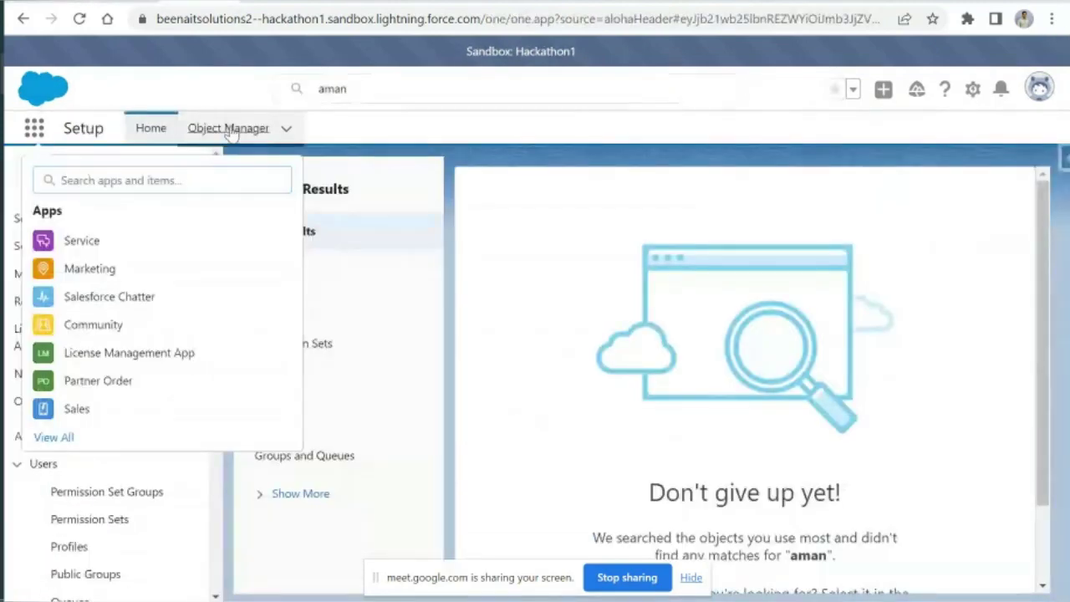
{"action": "left_click", "coordinate": [228, 128]}
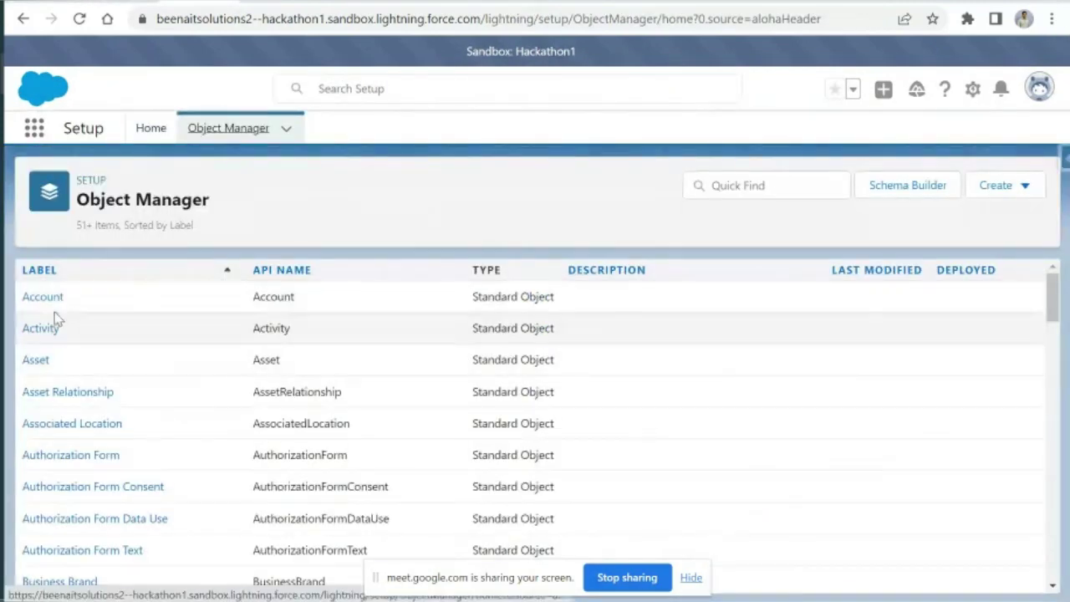
{"action": "left_click", "coordinate": [735, 185]}
{"action": "type", "text": "employ"}
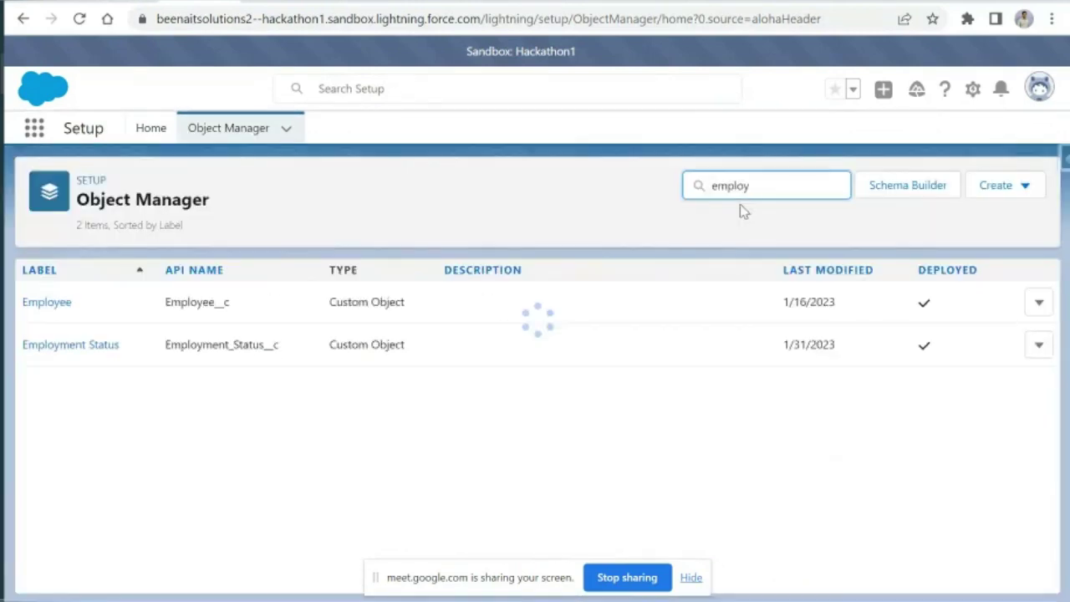
{"action": "left_click", "coordinate": [47, 303]}
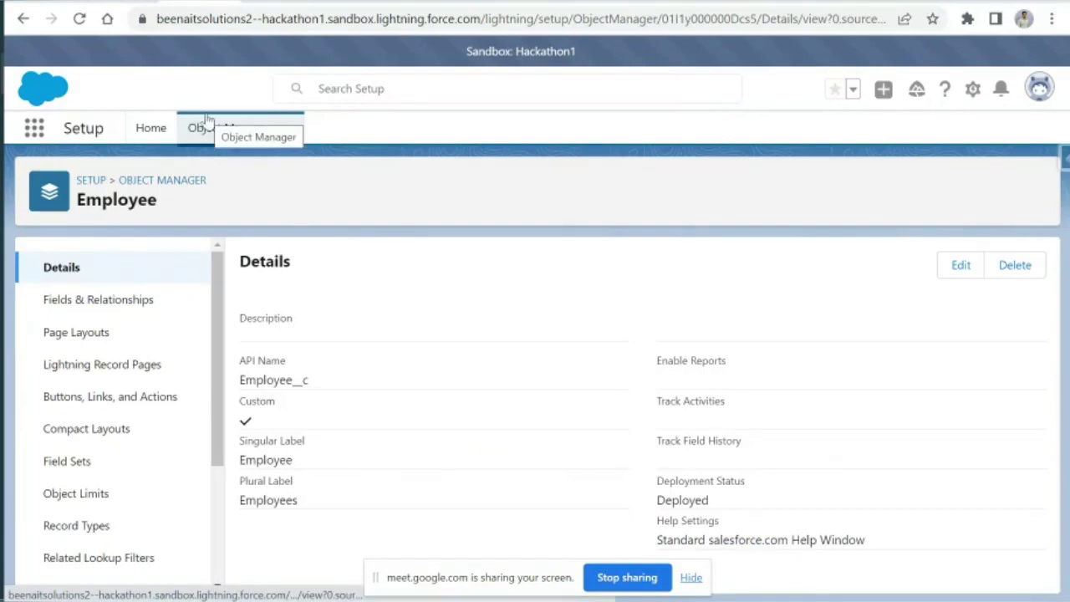
{"action": "left_click", "coordinate": [140, 303]}
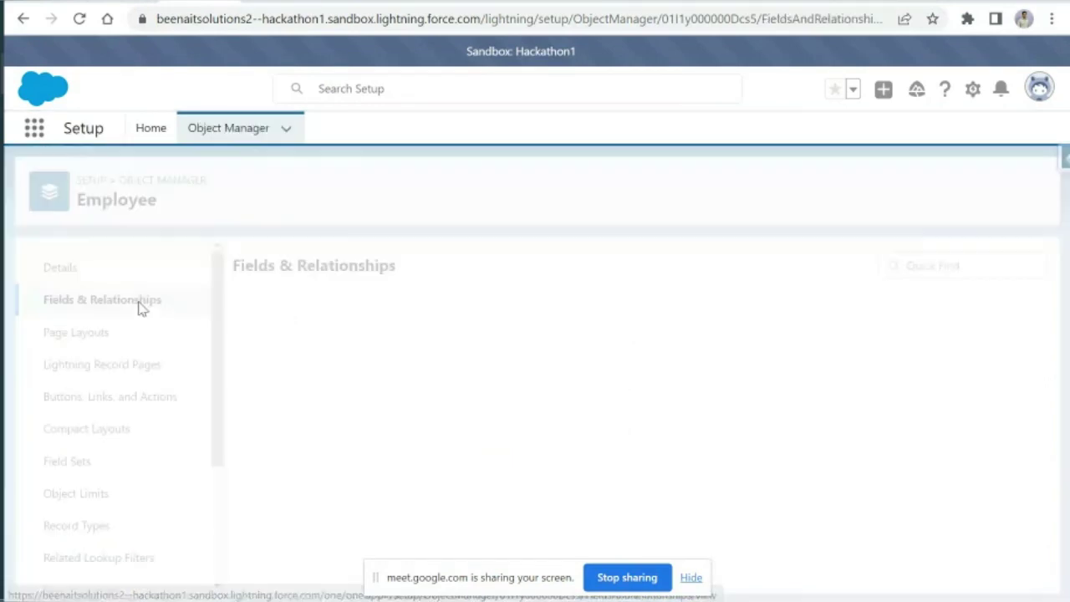
{"action": "left_click", "coordinate": [552, 268]}
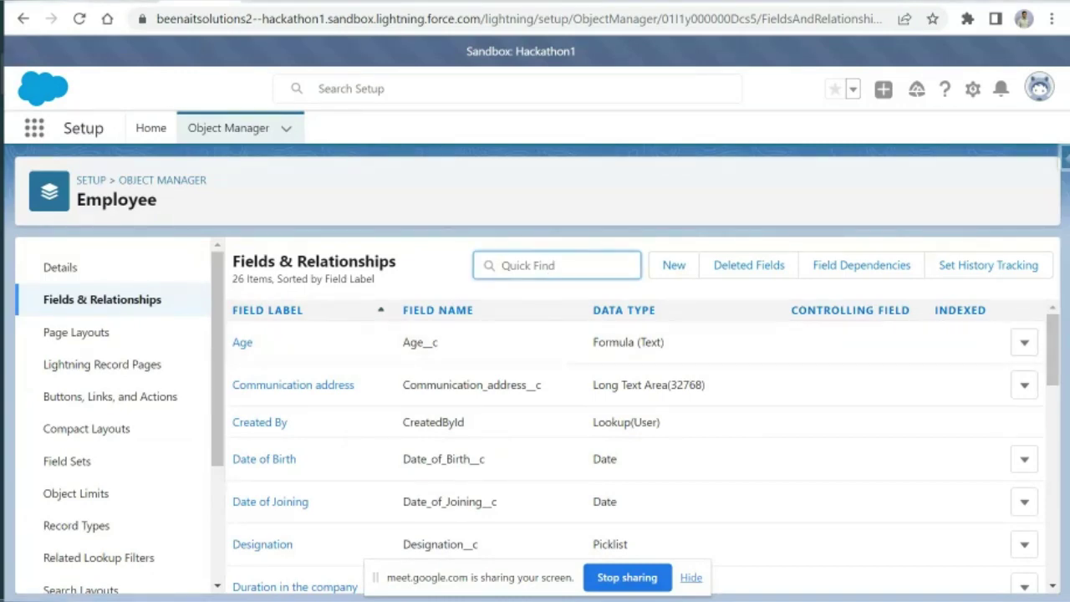
Step: Compare the Age field on the Employee record with its field label and API name Age__c in the object's field list
{"action": "left_click", "coordinate": [92, 2]}
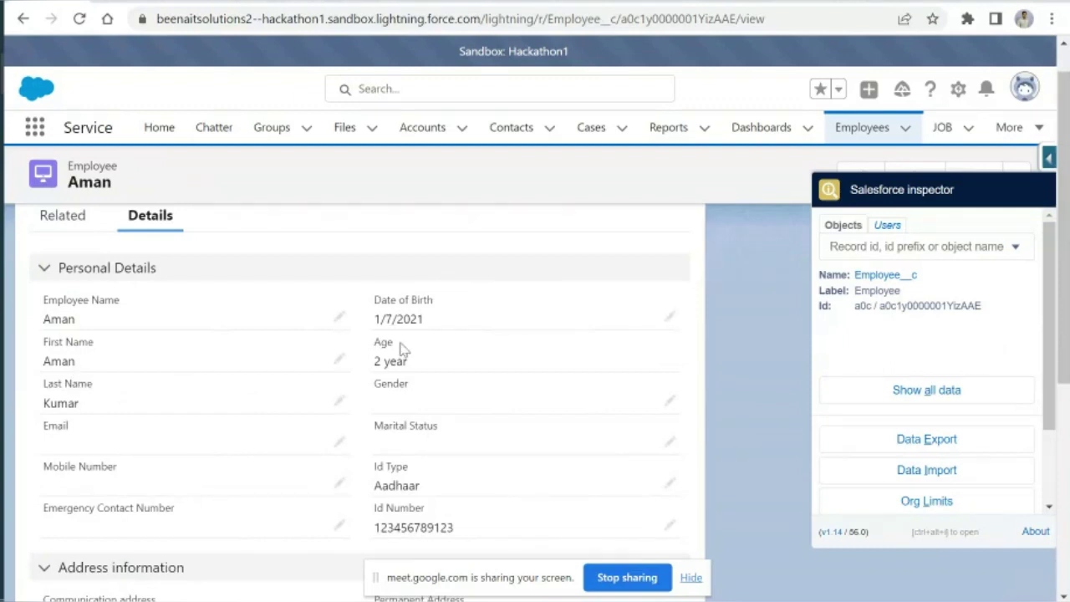
{"action": "left_click", "coordinate": [272, 2]}
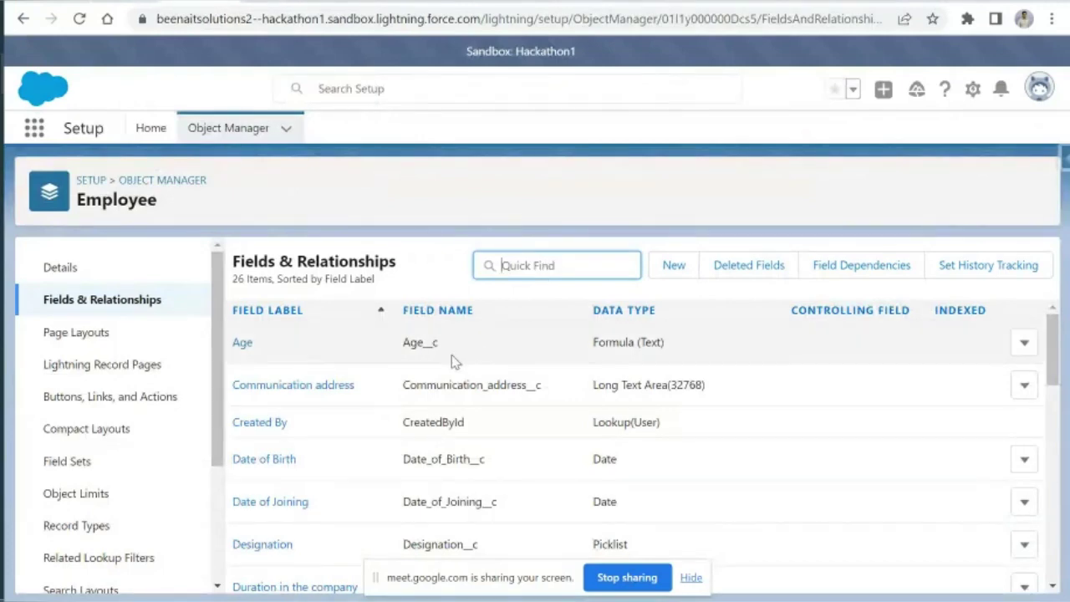
{"action": "left_click_drag", "start_coordinate": [443, 348], "coordinate": [403, 344]}
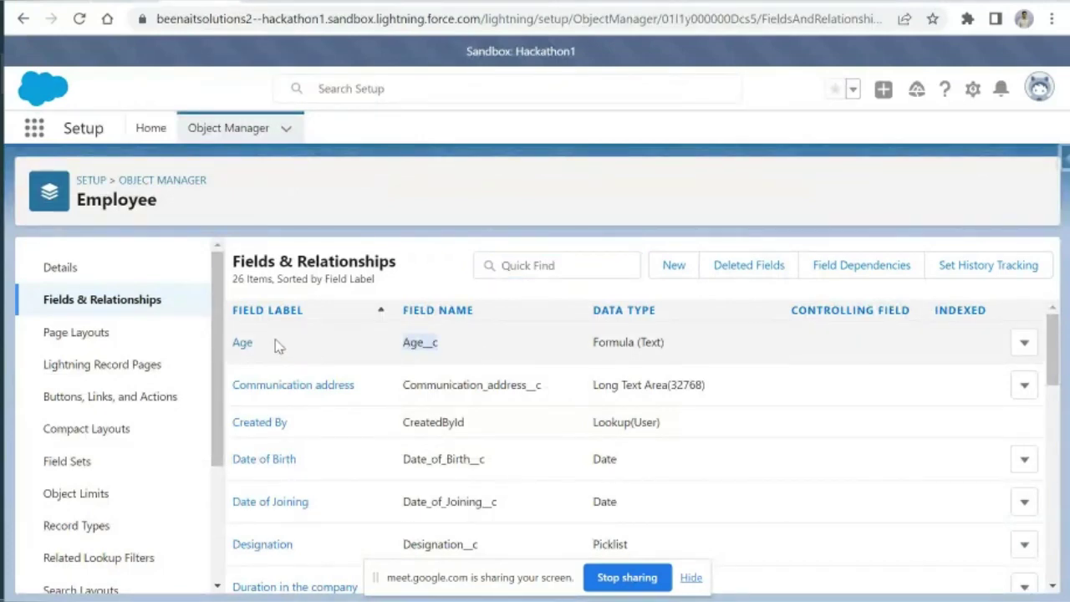
{"action": "left_click_drag", "start_coordinate": [254, 343], "coordinate": [234, 341]}
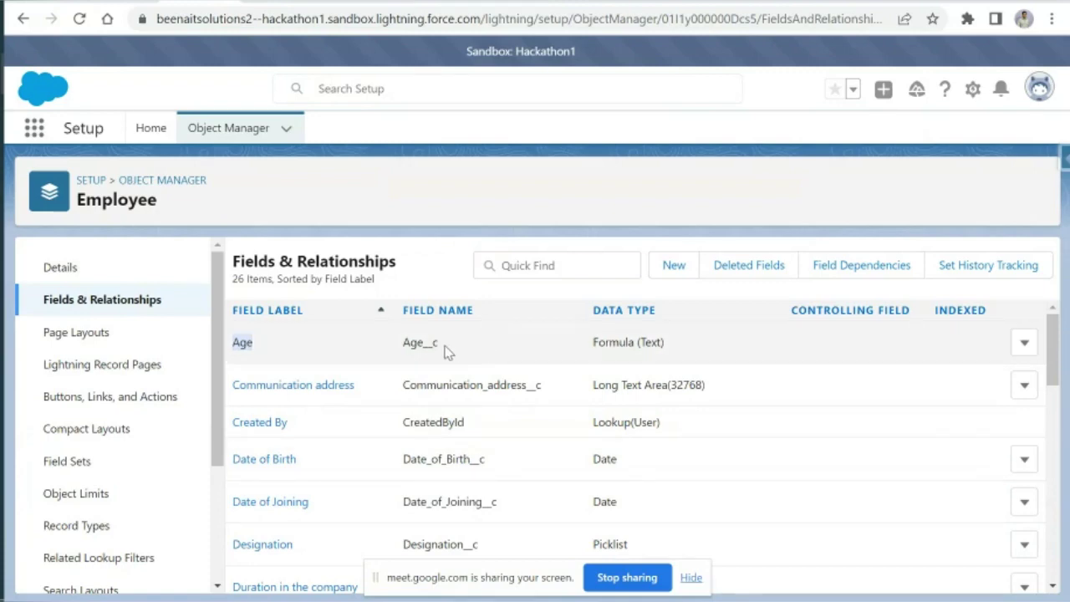
{"action": "left_click_drag", "start_coordinate": [445, 351], "coordinate": [407, 349]}
{"action": "left_click", "coordinate": [533, 267]}
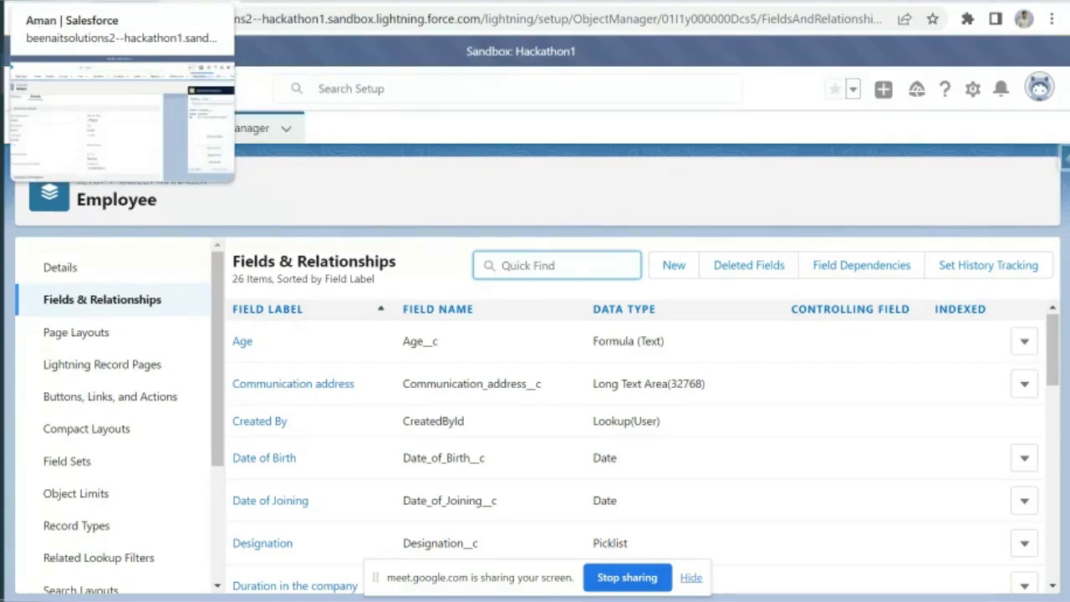
Step: Find the Employee First Name field with "first" and insert its field name First_Name__c plus a comma after select in the query
{"action": "left_click", "coordinate": [142, 2]}
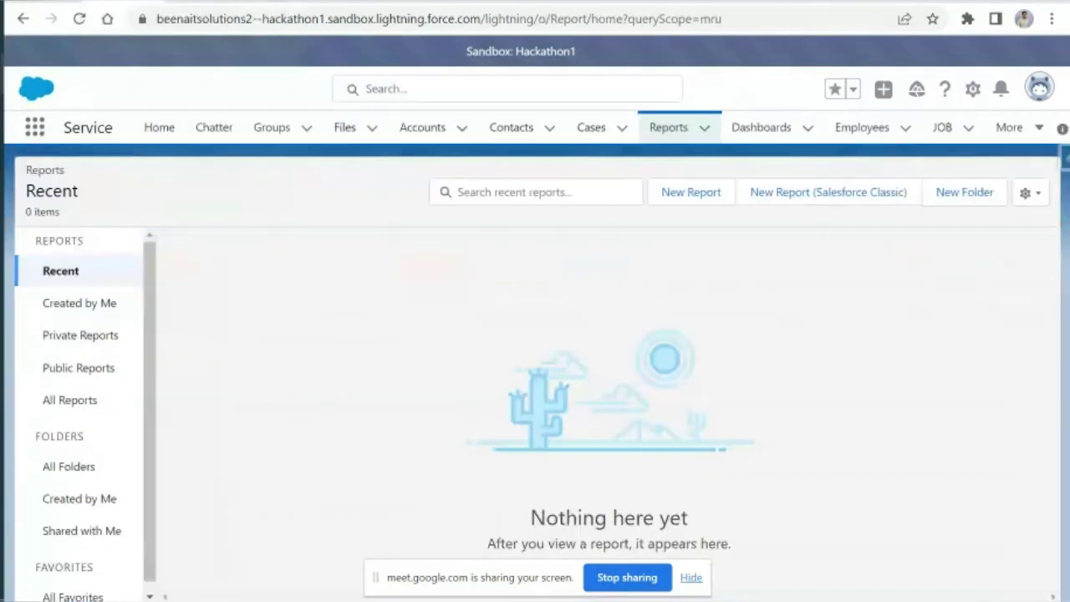
{"action": "left_click", "coordinate": [93, 2]}
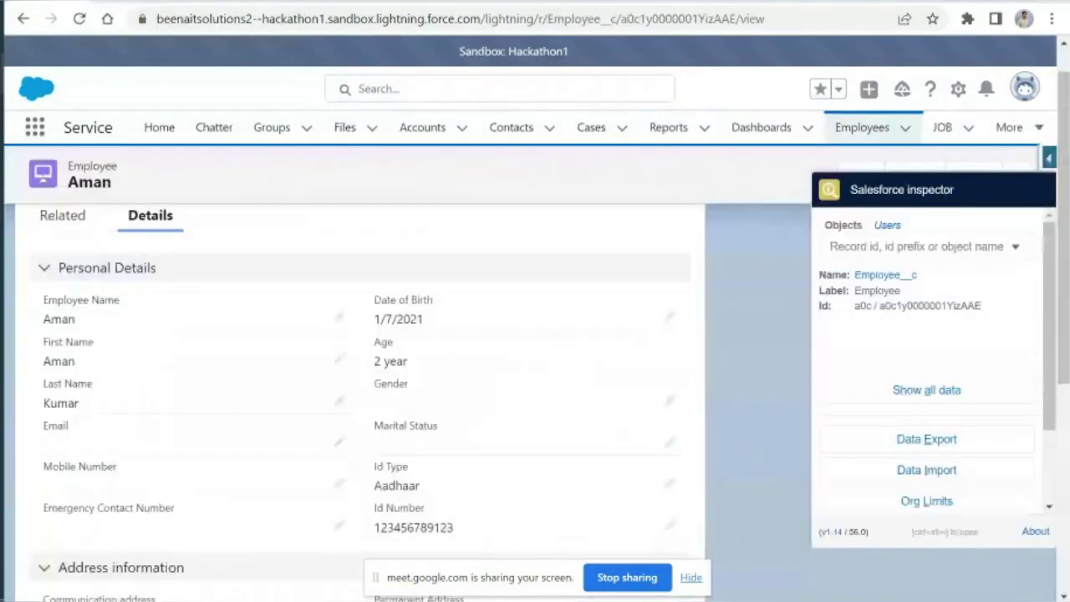
{"action": "left_click", "coordinate": [180, 2]}
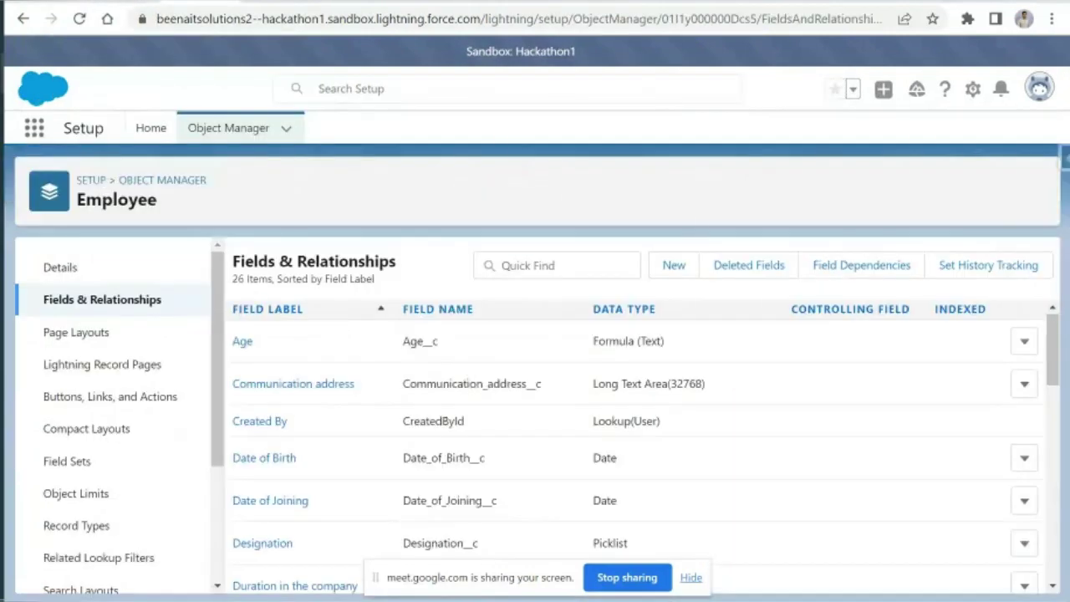
{"action": "left_click", "coordinate": [500, 265]}
{"action": "type", "text": "first"}
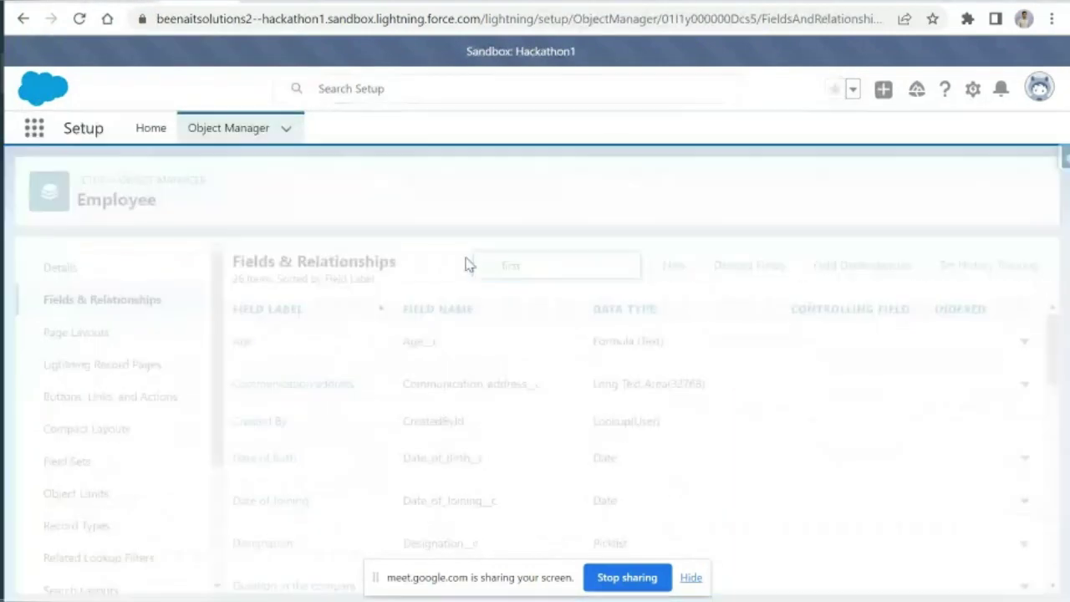
{"action": "left_click_drag", "start_coordinate": [493, 343], "coordinate": [423, 342]}
{"action": "key", "text": "ctrl+c"}
{"action": "key", "text": "alt+Tab"}
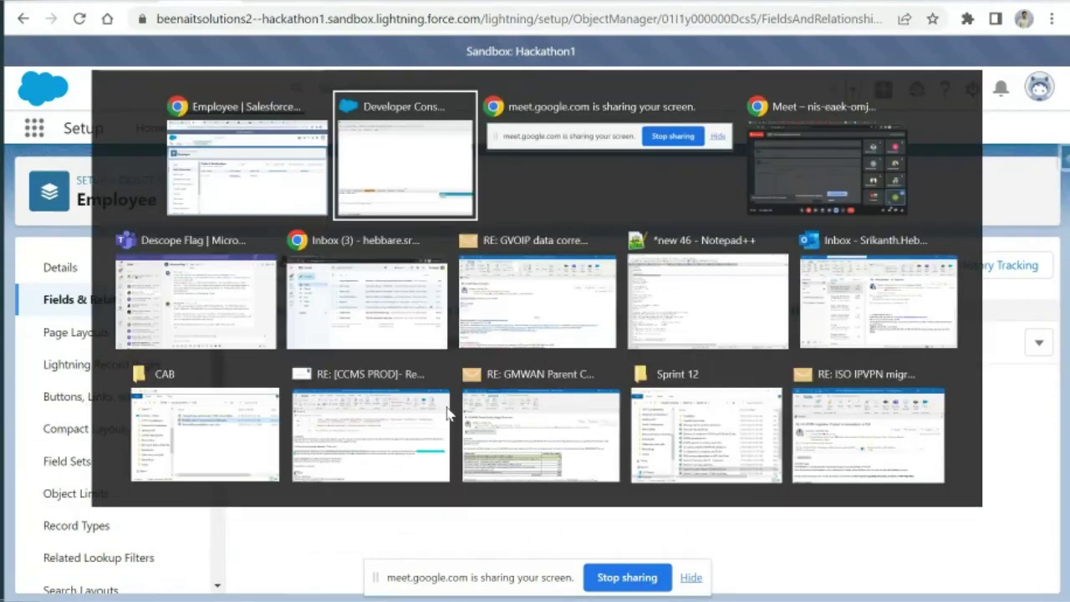
{"action": "key", "text": "ctrl+v"}
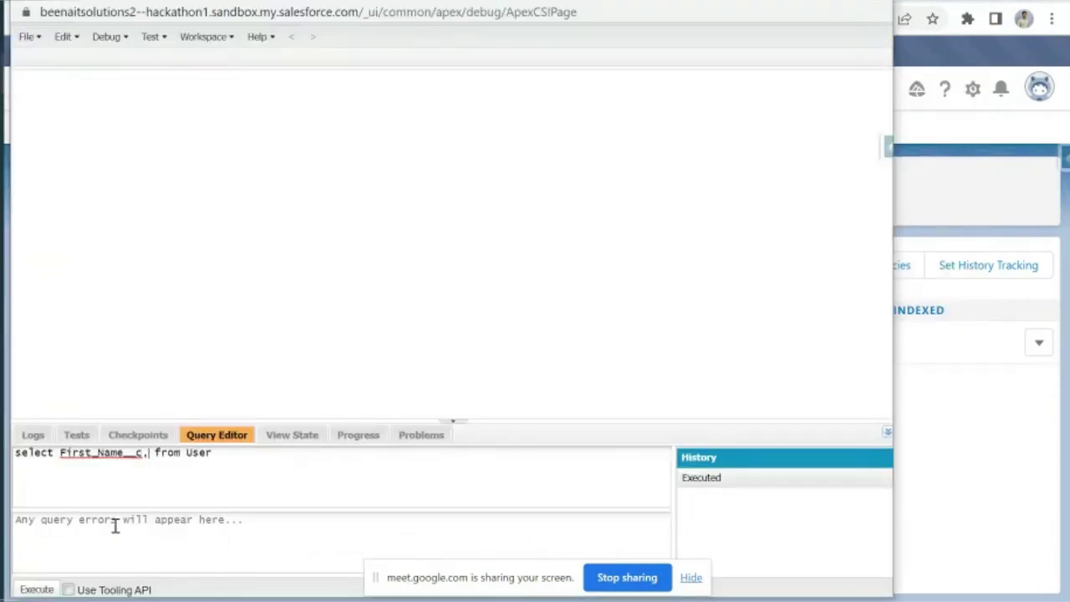
Step: Return to the Employee field list, search for "las" and copy the field name Last_Name__c
{"action": "key", "text": "alt+Tab"}
{"action": "left_click", "coordinate": [262, 1]}
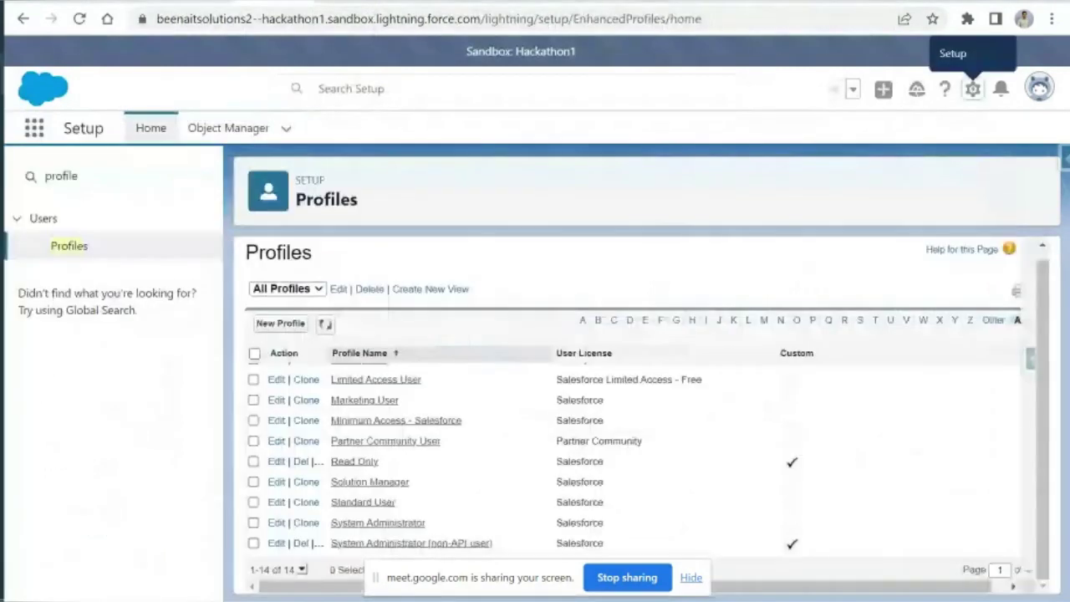
{"action": "left_click", "coordinate": [261, 1]}
{"action": "key", "text": "alt+Tab"}
{"action": "key", "text": "alt+shift+Tab"}
{"action": "key", "text": "alt+shift+Tab"}
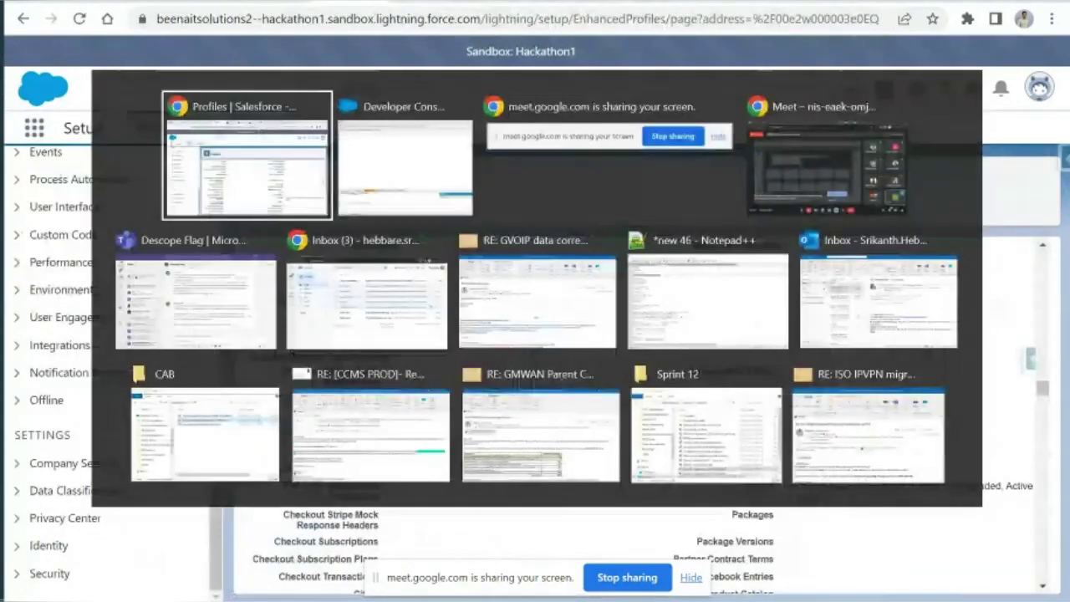
{"action": "left_click", "coordinate": [167, 2]}
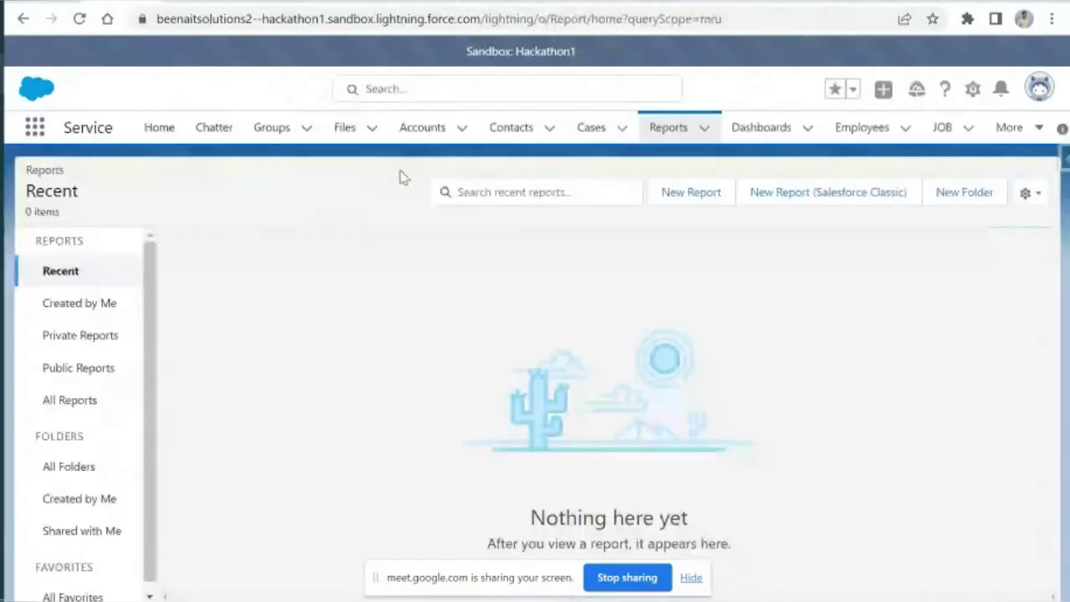
{"action": "left_click", "coordinate": [272, 2]}
{"action": "double_click", "coordinate": [490, 268]}
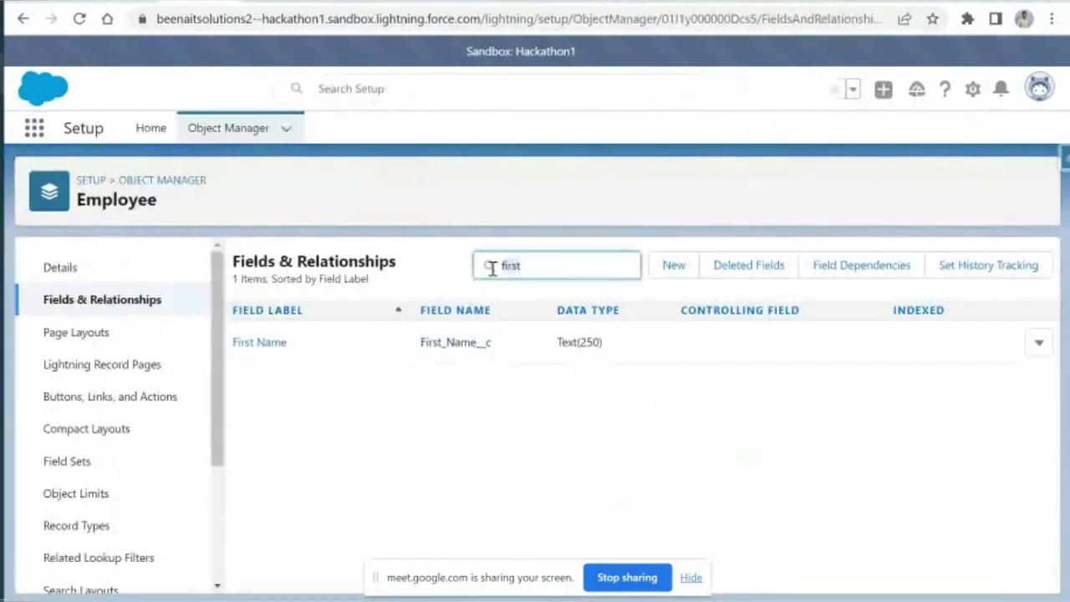
{"action": "type", "text": "las"}
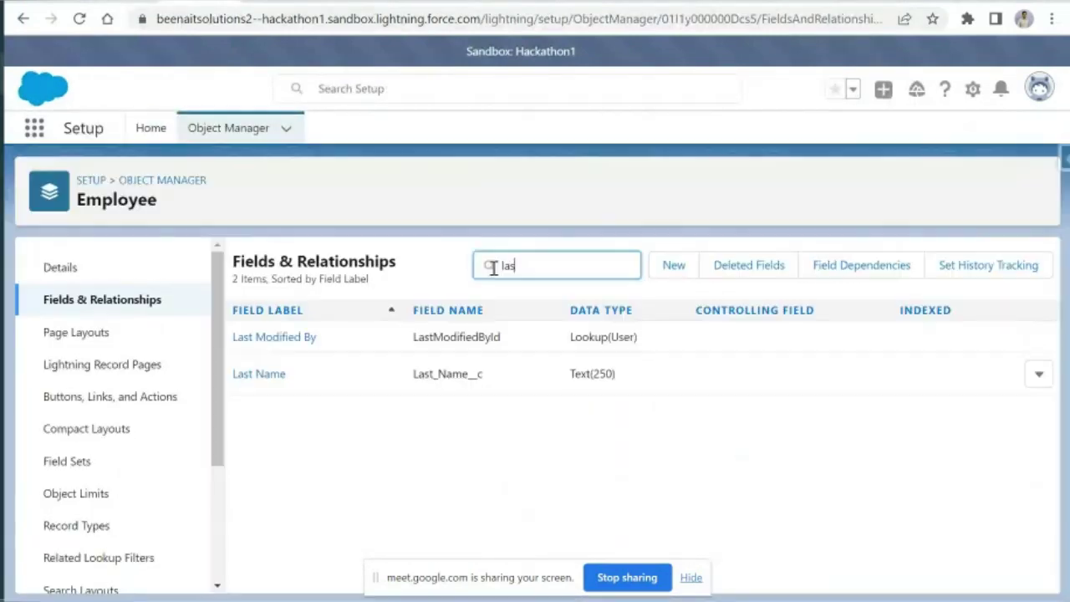
{"action": "left_click_drag", "start_coordinate": [490, 375], "coordinate": [413, 374]}
{"action": "key", "text": "ctrl+c"}
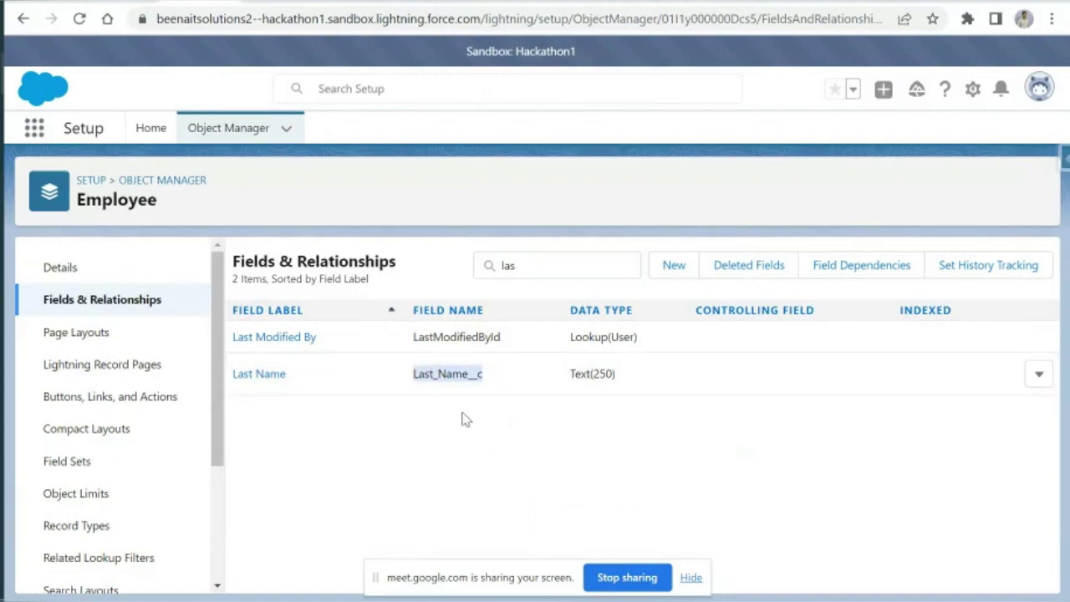
Step: Insert the copied field name Last_Name__c after First_Name__c in the query's select list, followed by a comma
{"action": "key", "text": "alt+Tab"}
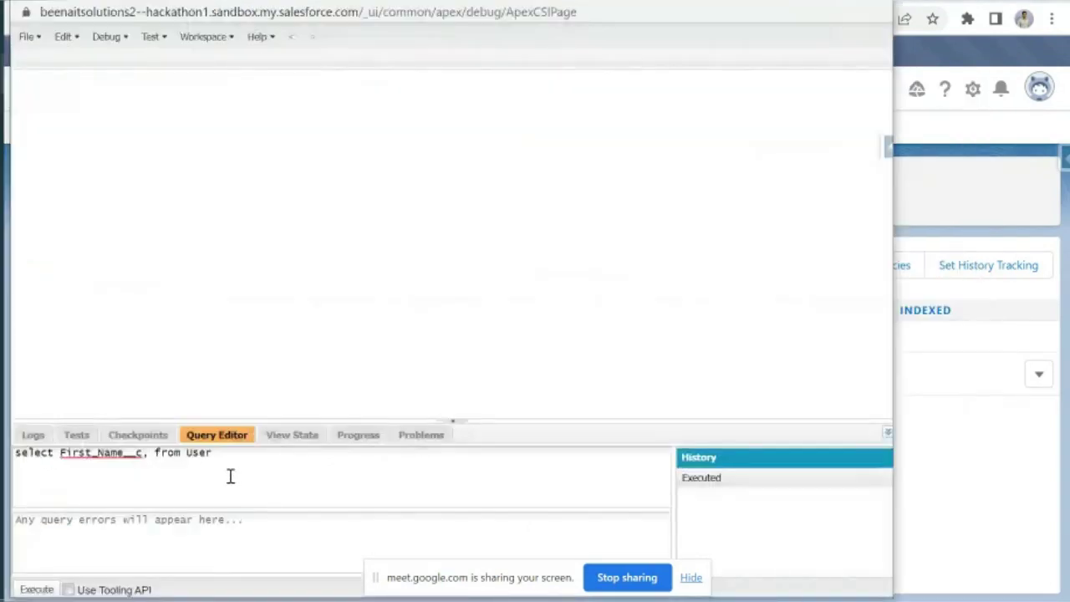
{"action": "type", "text": ","}
{"action": "key", "text": "ctrl+v"}
Step: Search the Employee field list for "age" and add the field name Age__c to the query after Last_Name__c
{"action": "key", "text": "alt+Tab"}
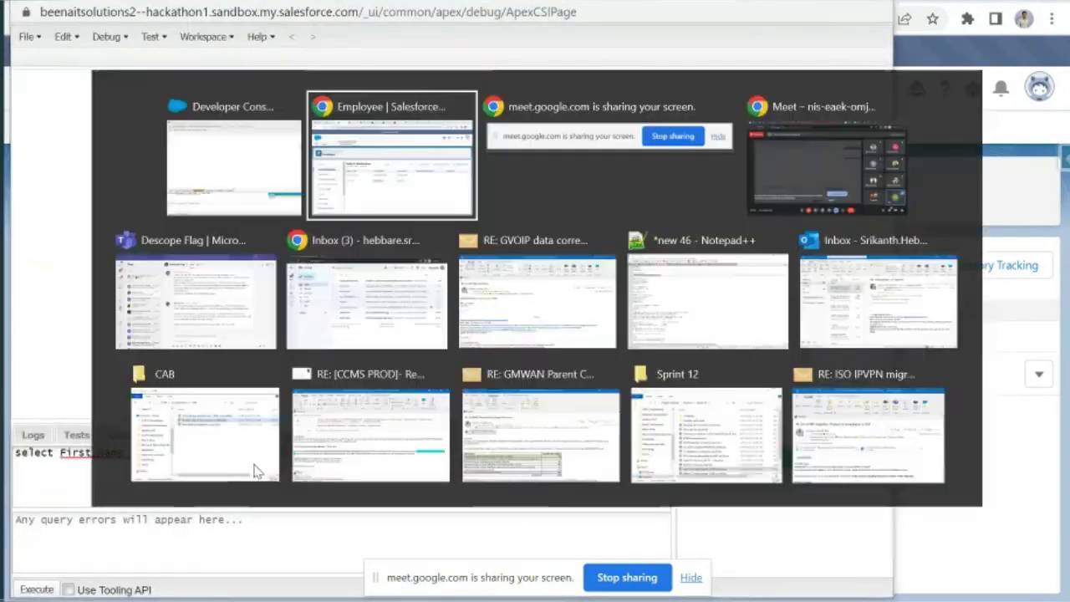
{"action": "double_click", "coordinate": [473, 265]}
{"action": "type", "text": "age"}
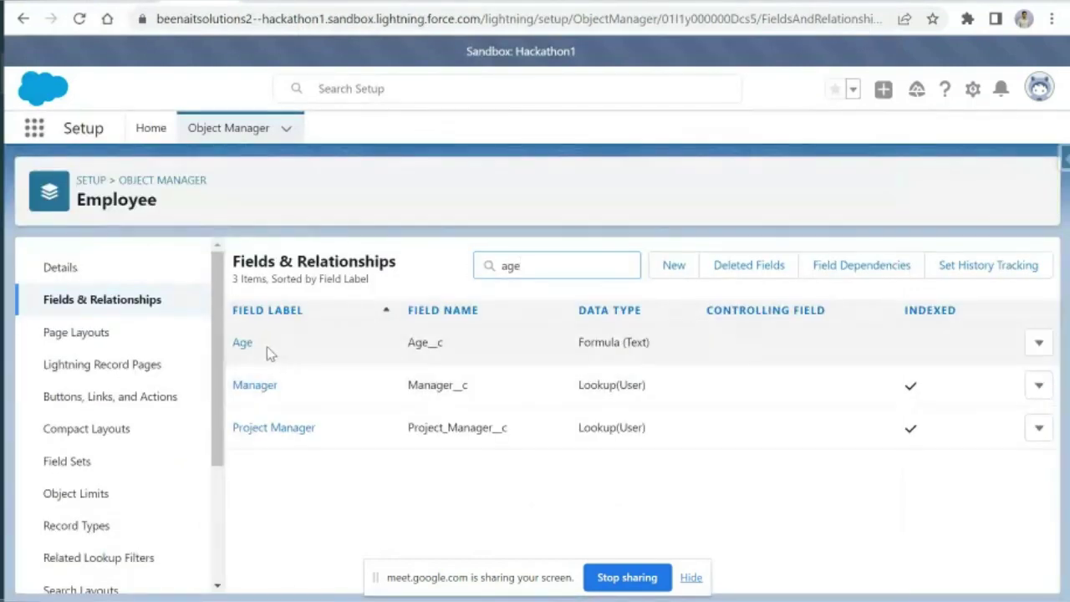
{"action": "double_click", "coordinate": [425, 343]}
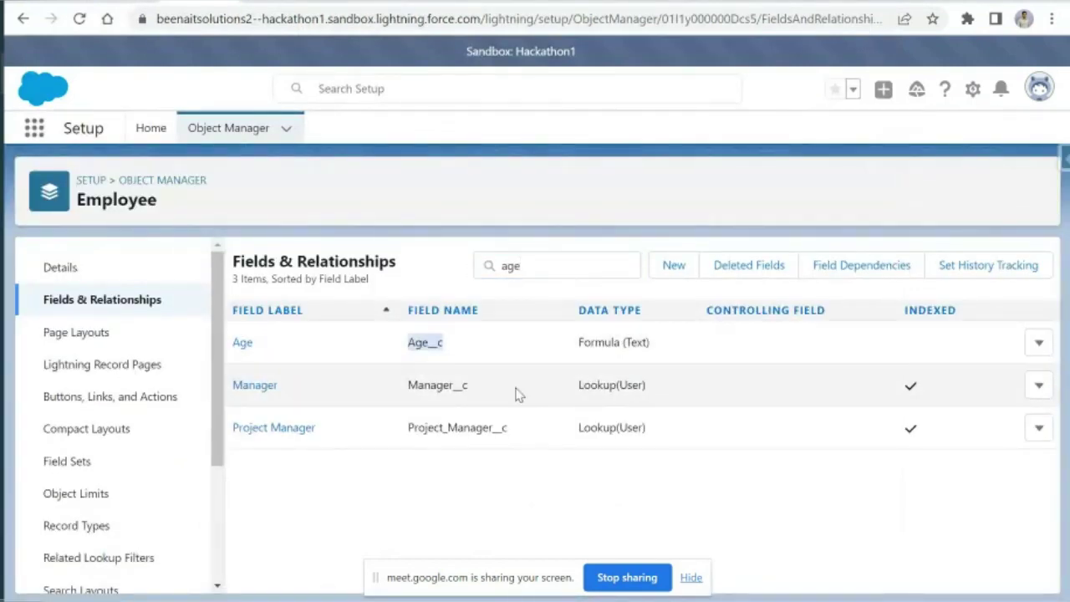
{"action": "key", "text": "alt+Tab"}
{"action": "type", "text": "Age__c"}
Step: Remove the object name User from the end of the query
{"action": "left_click", "coordinate": [372, 464]}
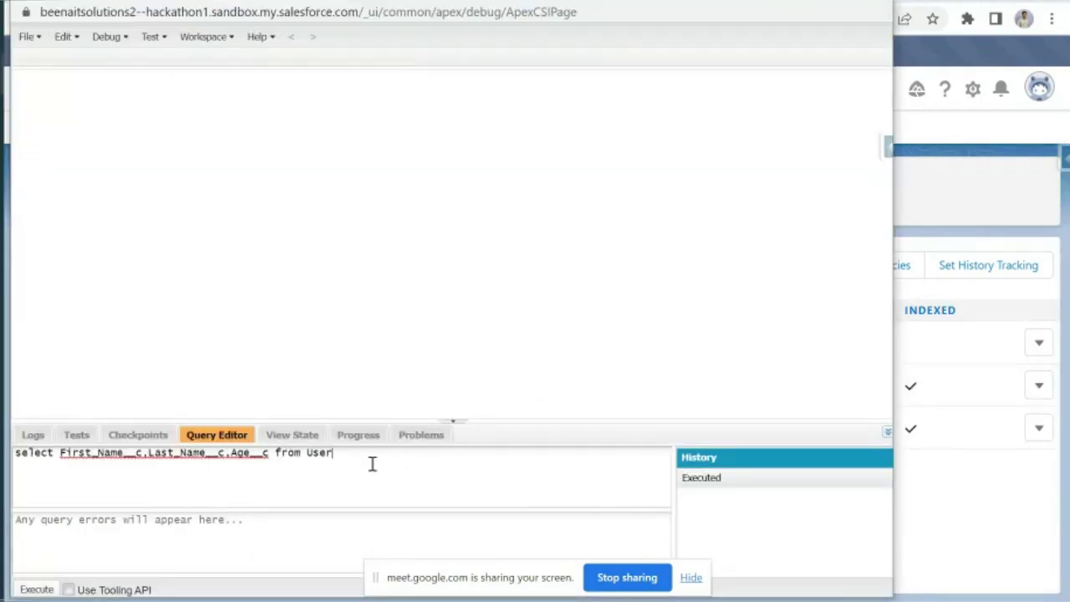
{"action": "key", "text": "ctrl+shift+Left"}
{"action": "key", "text": "BackSpace"}
Step: Copy the API name Employee__c from the Employee object's details into the query after from, and add an empty where Id = '' filter
{"action": "key", "text": "alt+Tab"}
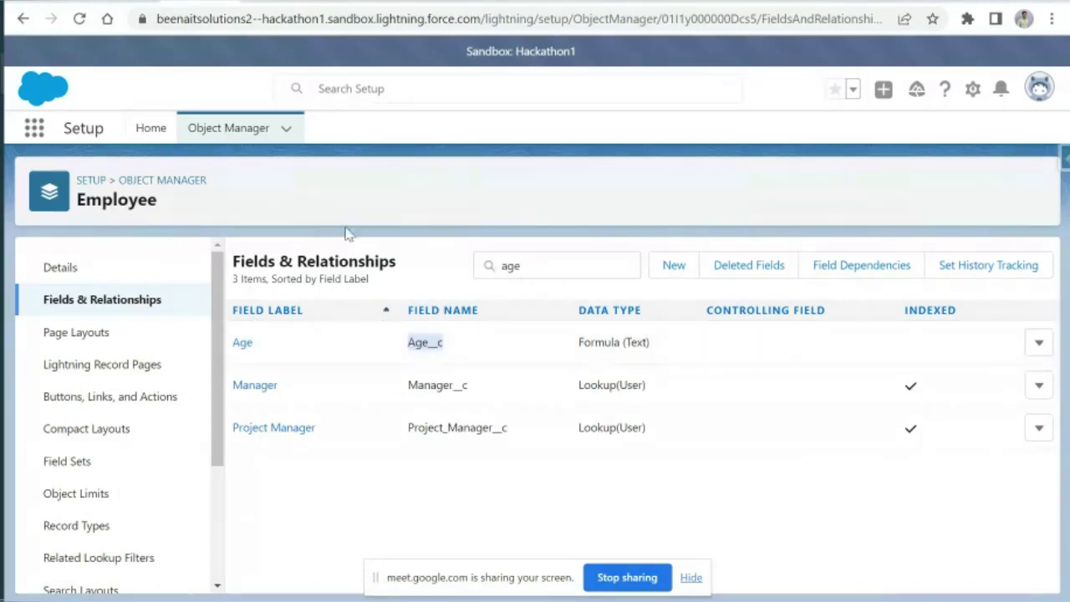
{"action": "left_click", "coordinate": [117, 1]}
{"action": "left_click", "coordinate": [191, 1]}
{"action": "left_click", "coordinate": [89, 271]}
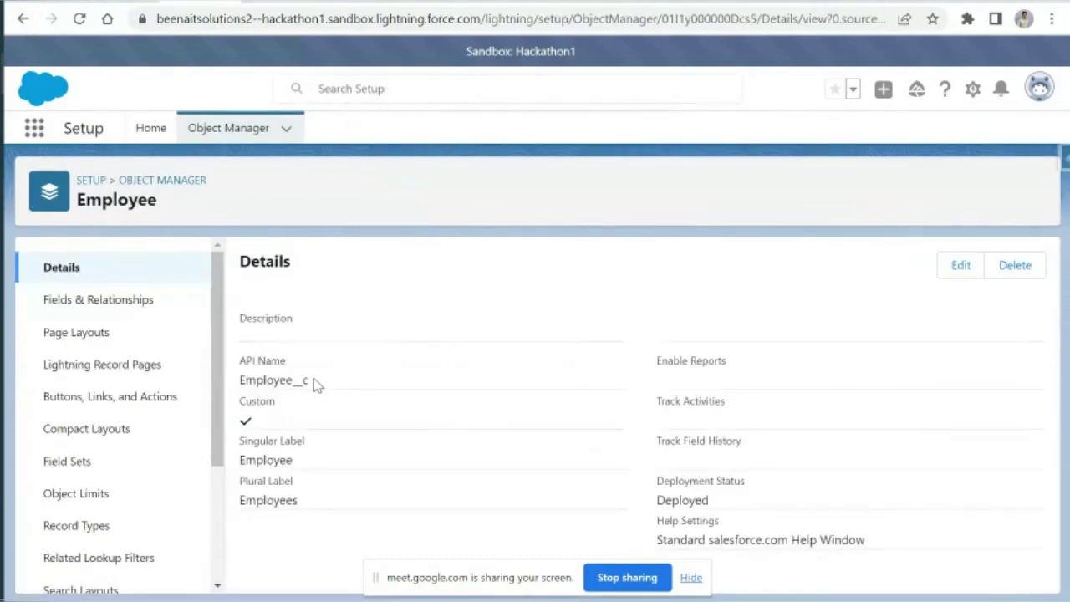
{"action": "left_click_drag", "start_coordinate": [316, 383], "coordinate": [239, 383]}
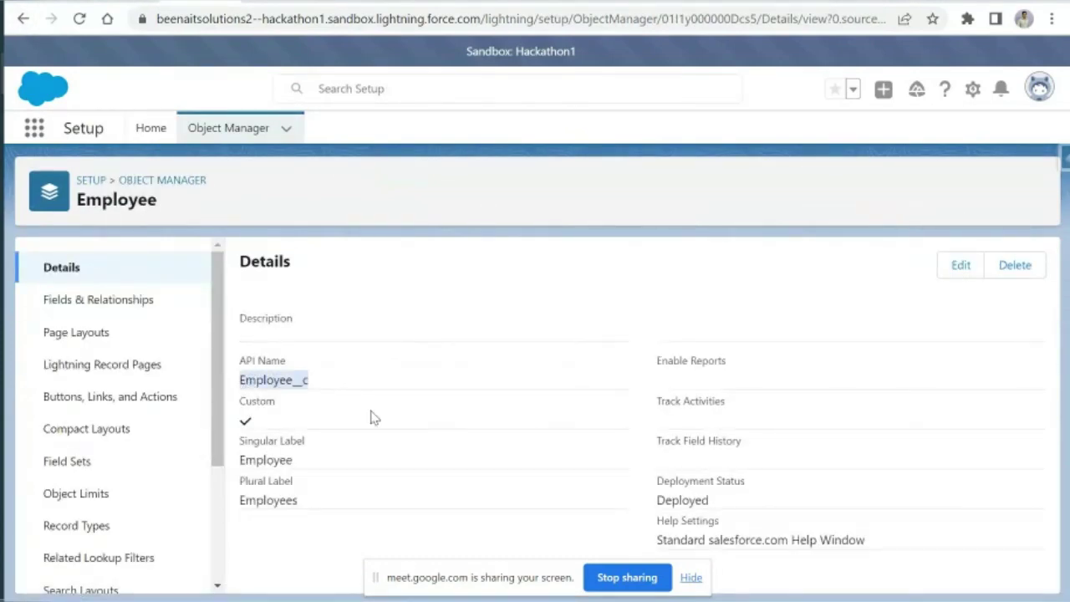
{"action": "key", "text": "ctrl+f"}
{"action": "key", "text": "ctrl+x"}
{"action": "key", "text": "alt+Tab"}
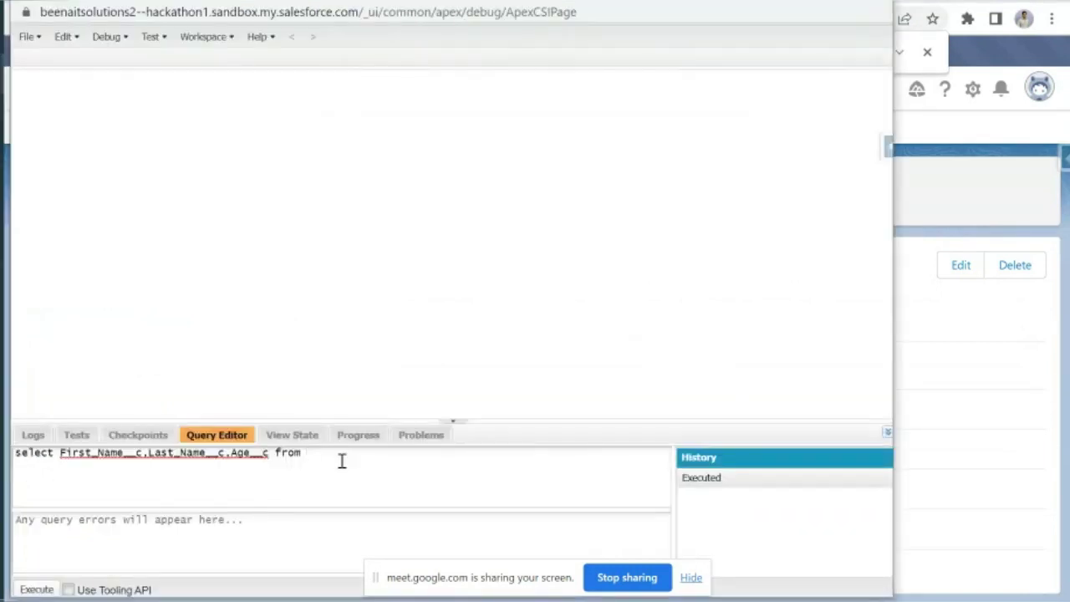
{"action": "key", "text": "ctrl+v"}
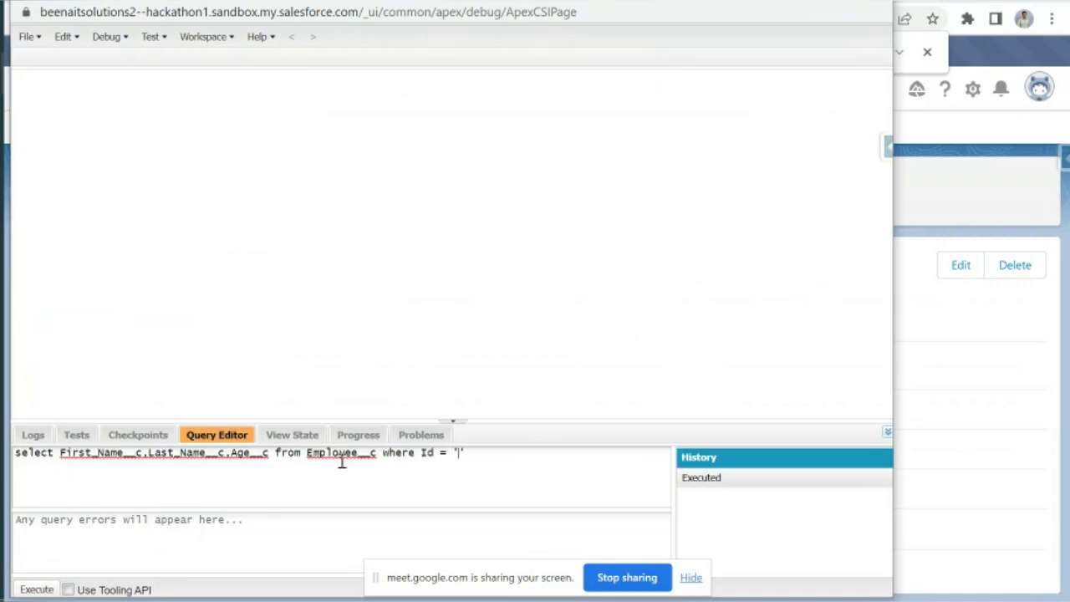
Step: Copy the record ID from the open Employee record's URL and paste it between the quotes of the query's Id filter
{"action": "key", "text": "alt+Tab"}
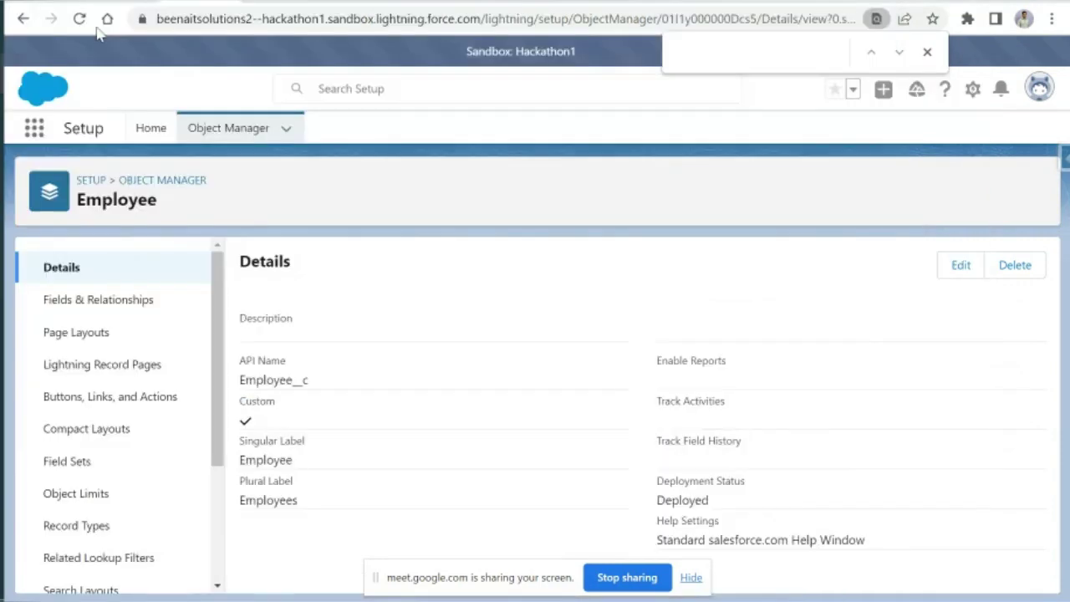
{"action": "left_click", "coordinate": [94, 3]}
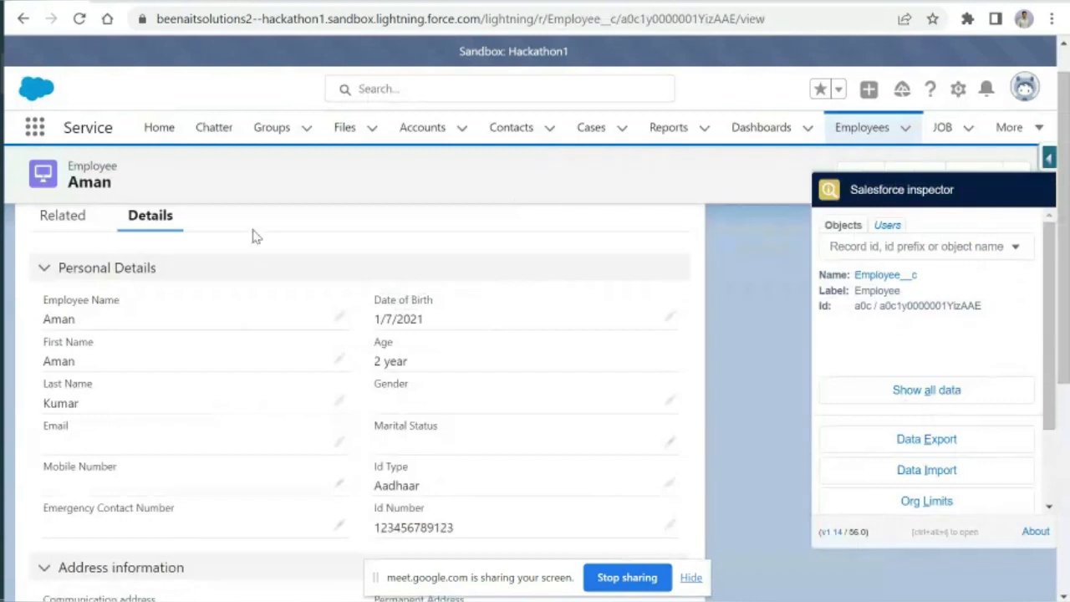
{"action": "double_click", "coordinate": [98, 186]}
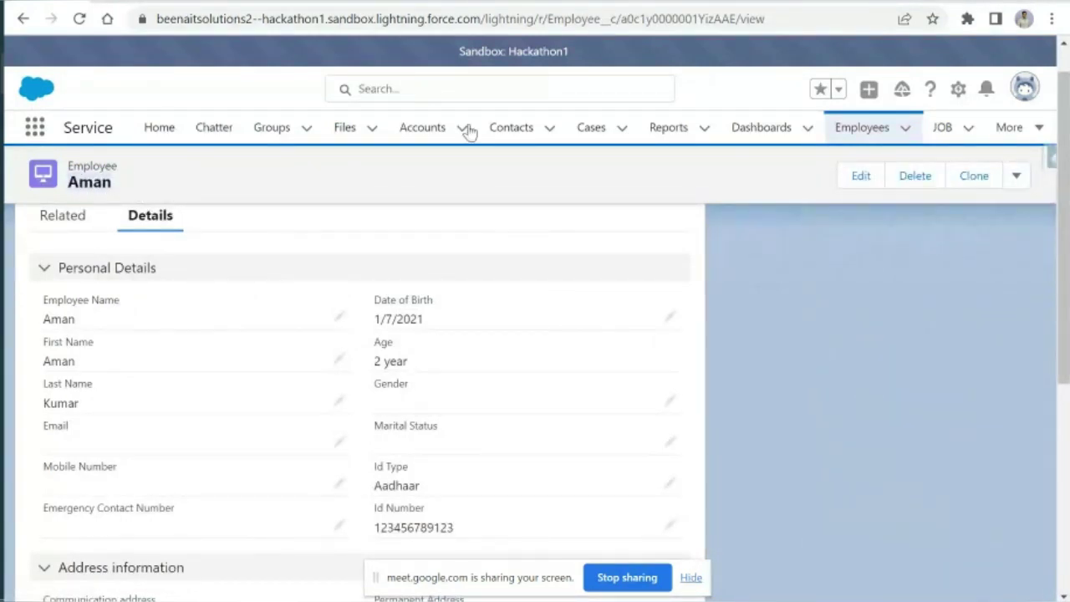
{"action": "left_click", "coordinate": [688, 25]}
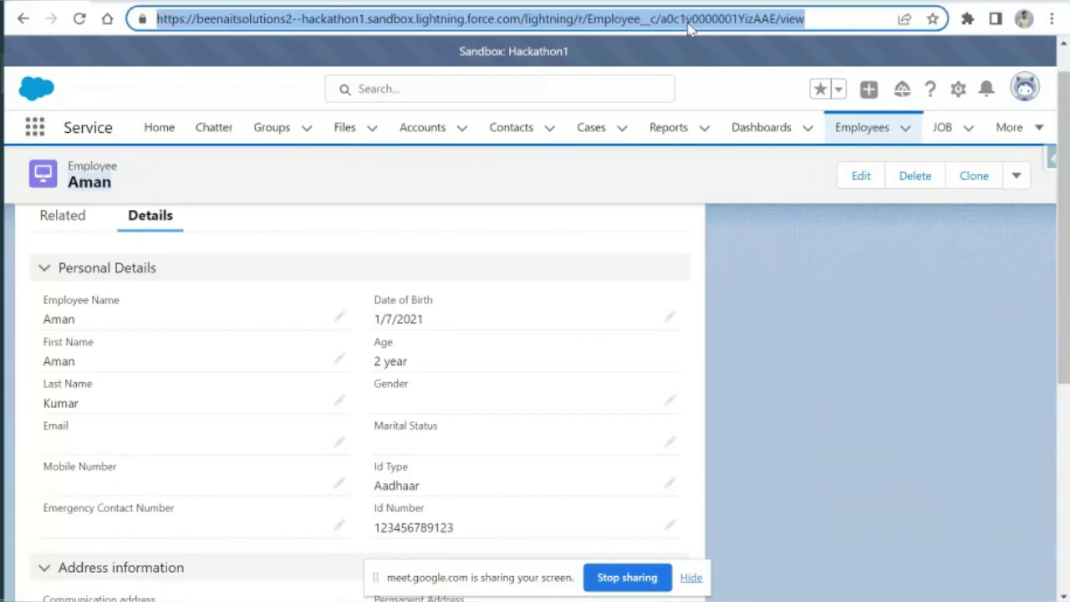
{"action": "left_click", "coordinate": [689, 25]}
{"action": "double_click", "coordinate": [689, 25]}
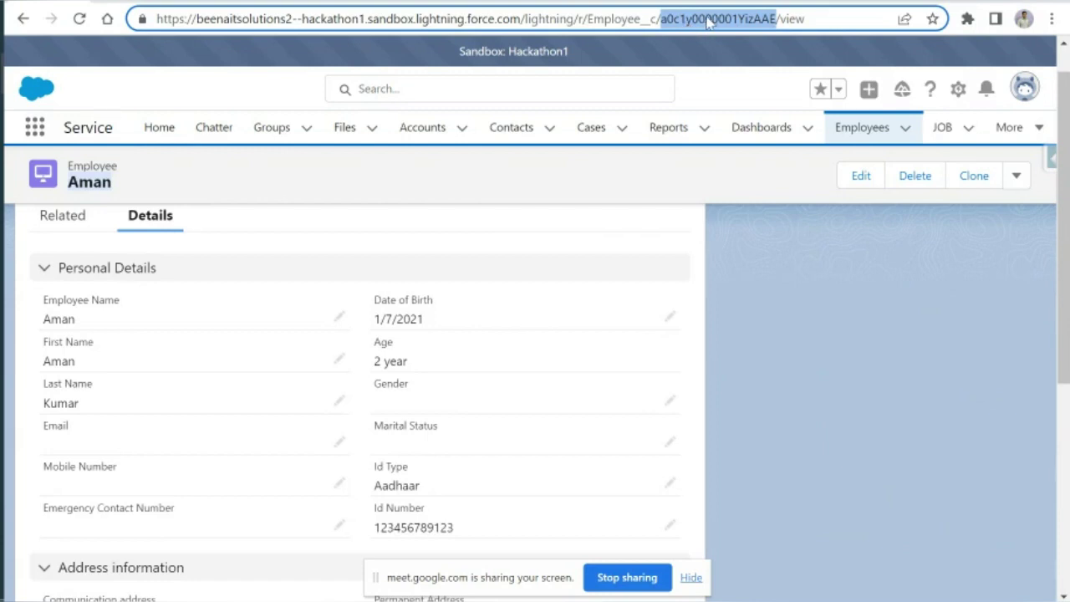
{"action": "key", "text": "alt+Tab"}
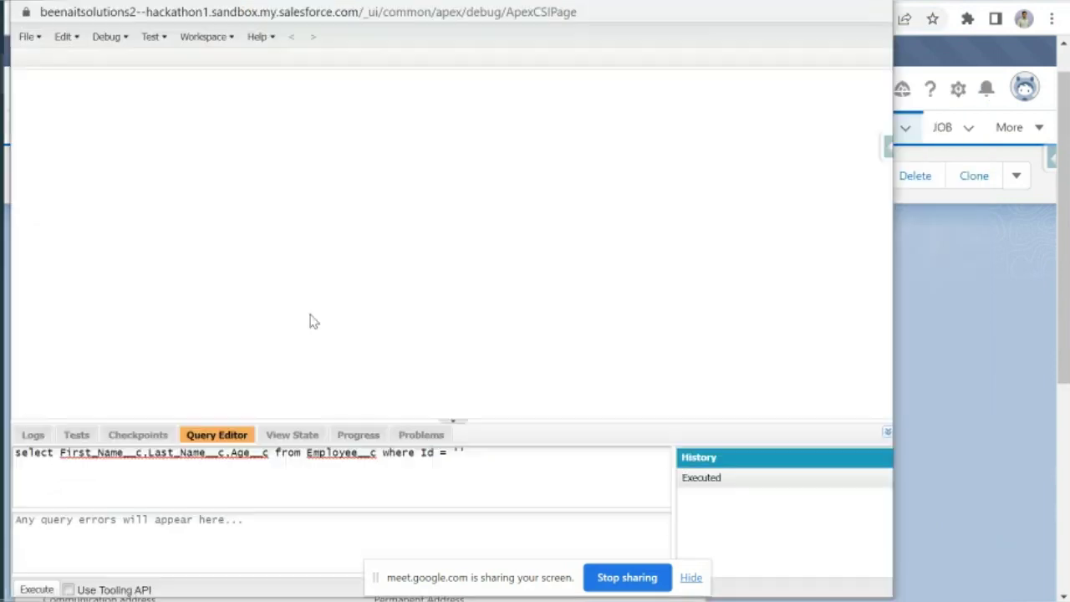
{"action": "key", "text": "ctrl+v"}
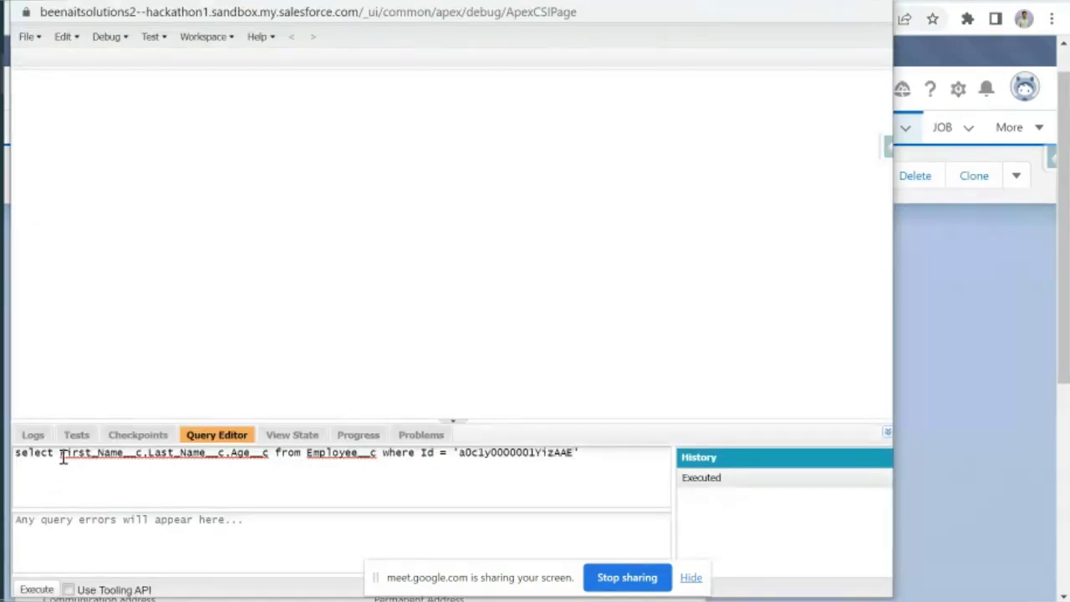
Step: Review the object name and record ID in the finished query, and execute it
{"action": "left_click_drag", "start_coordinate": [60, 456], "coordinate": [383, 455]}
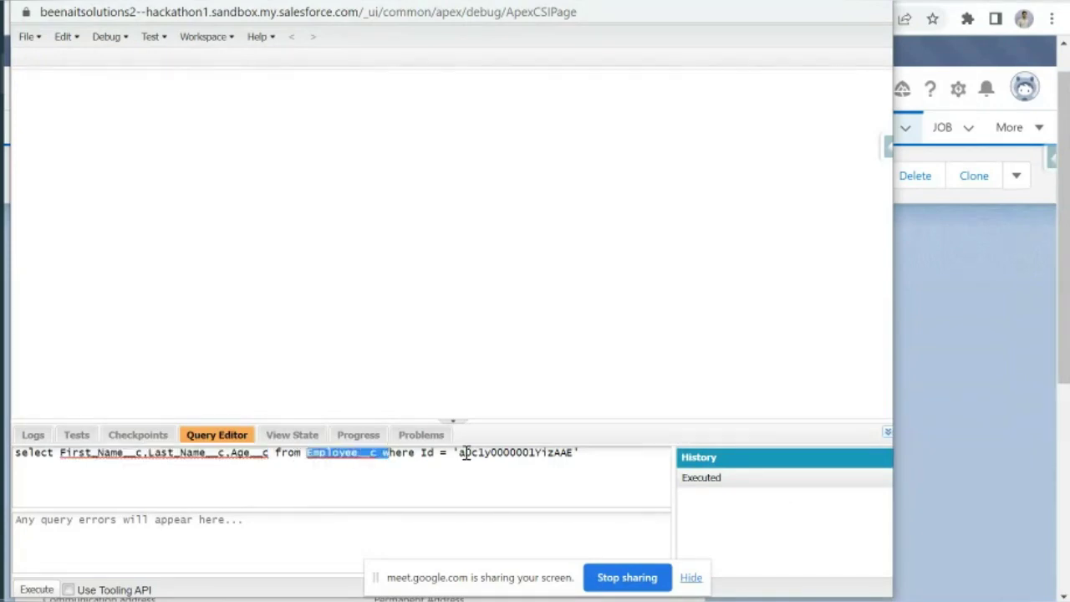
{"action": "left_click_drag", "start_coordinate": [458, 455], "coordinate": [585, 455]}
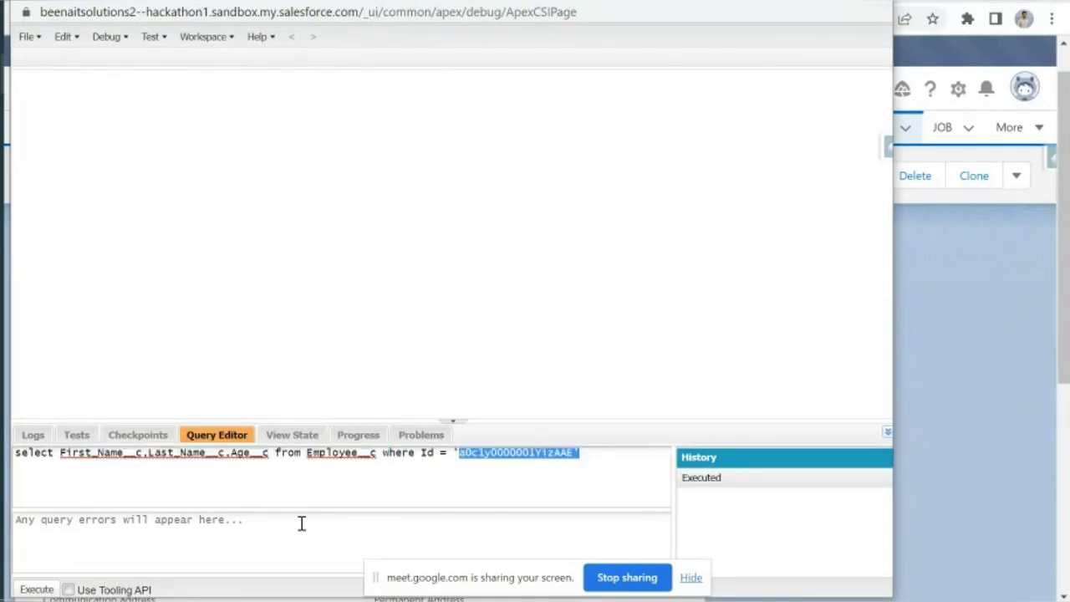
{"action": "left_click", "coordinate": [35, 588]}
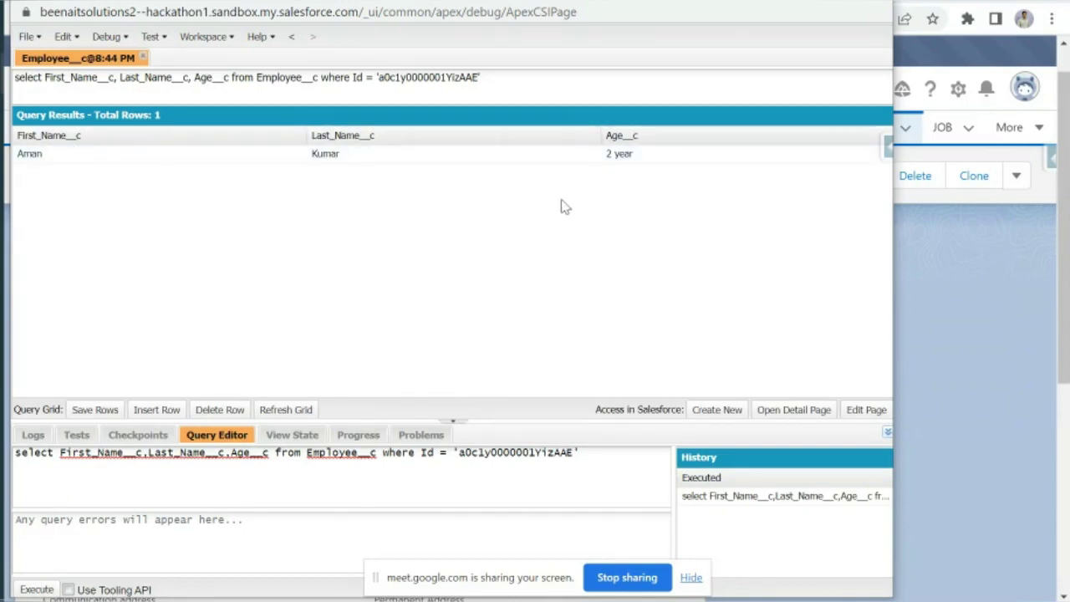
Step: Return to the Employee object's setup page, switch to the Service app and open its Reports page
{"action": "key", "text": "alt+Tab"}
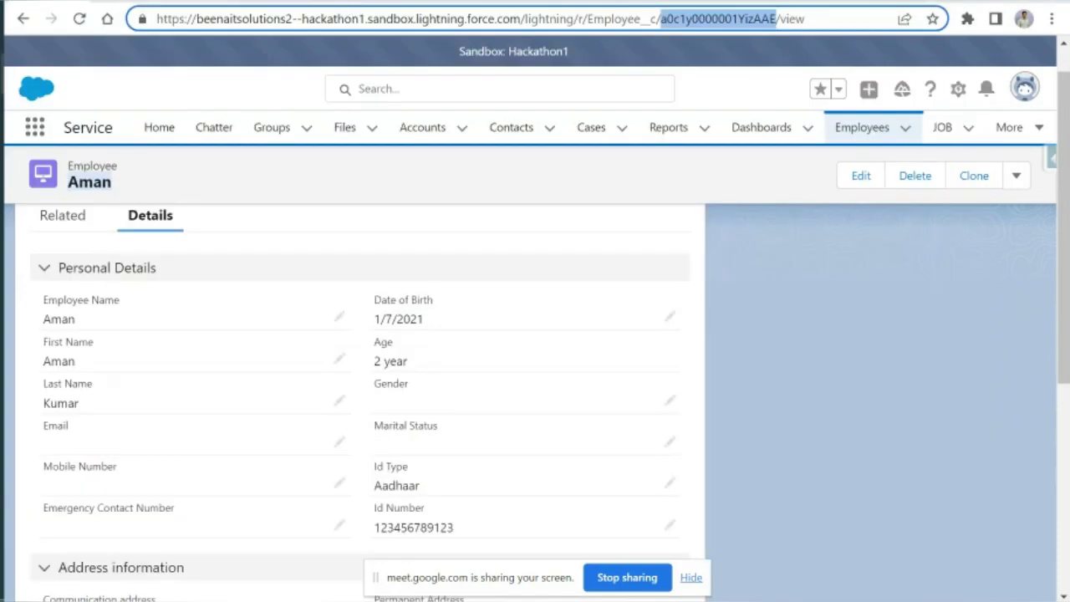
{"action": "key", "text": "ctrl+Tab"}
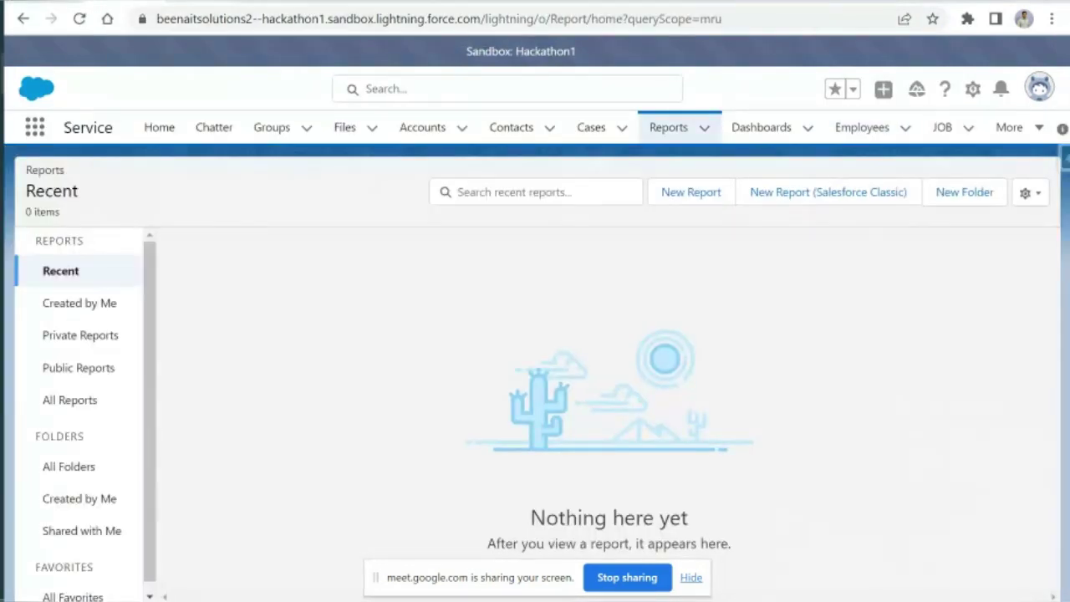
{"action": "key", "text": "ctrl+Tab"}
{"action": "key", "text": "ctrl+Tab"}
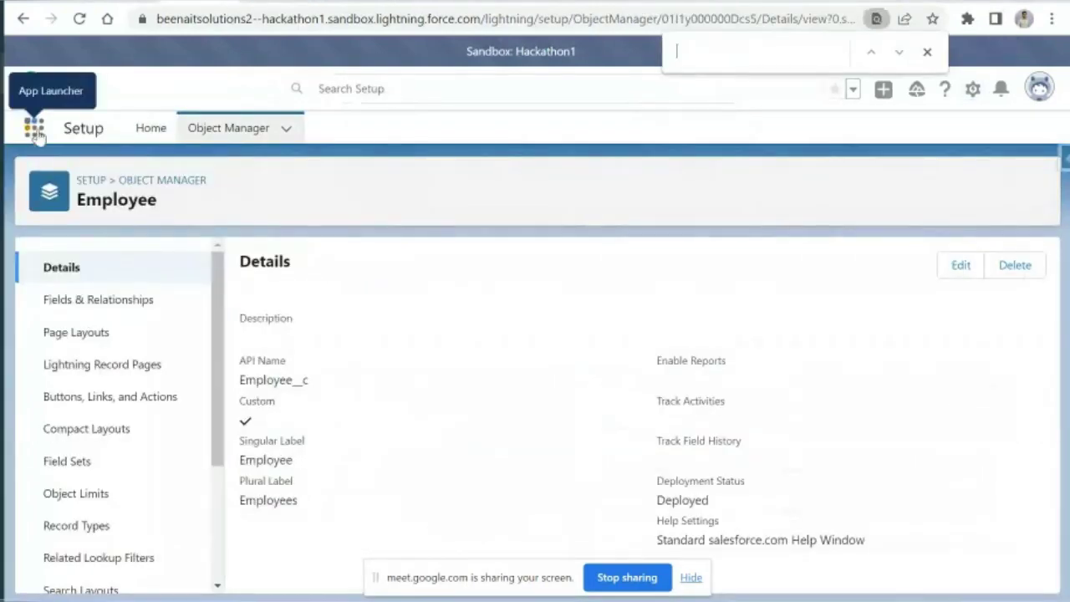
{"action": "left_click", "coordinate": [35, 130]}
{"action": "left_click", "coordinate": [89, 248]}
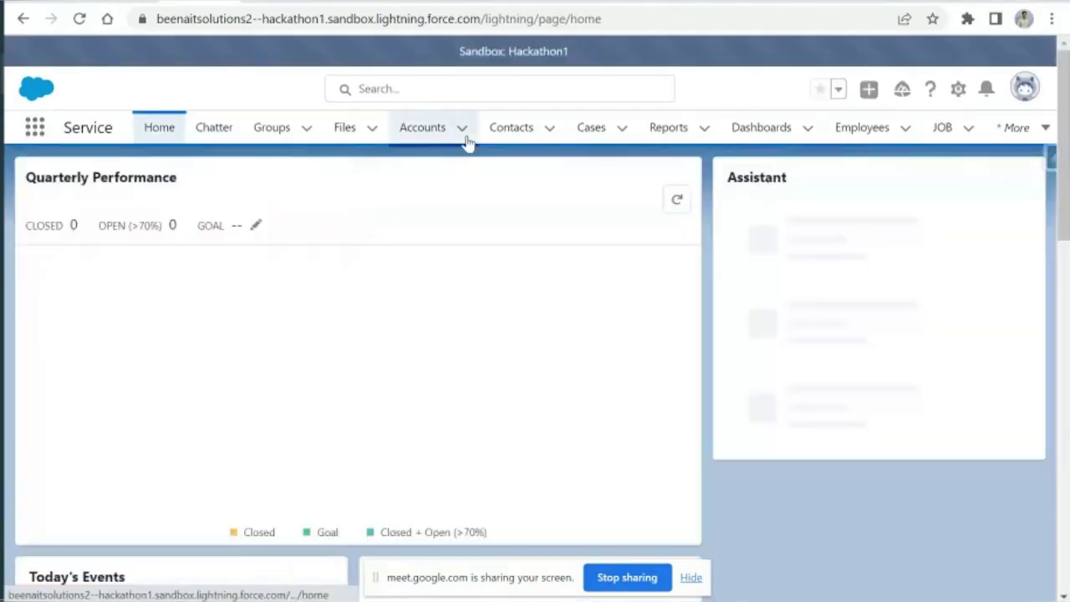
{"action": "left_click", "coordinate": [665, 127]}
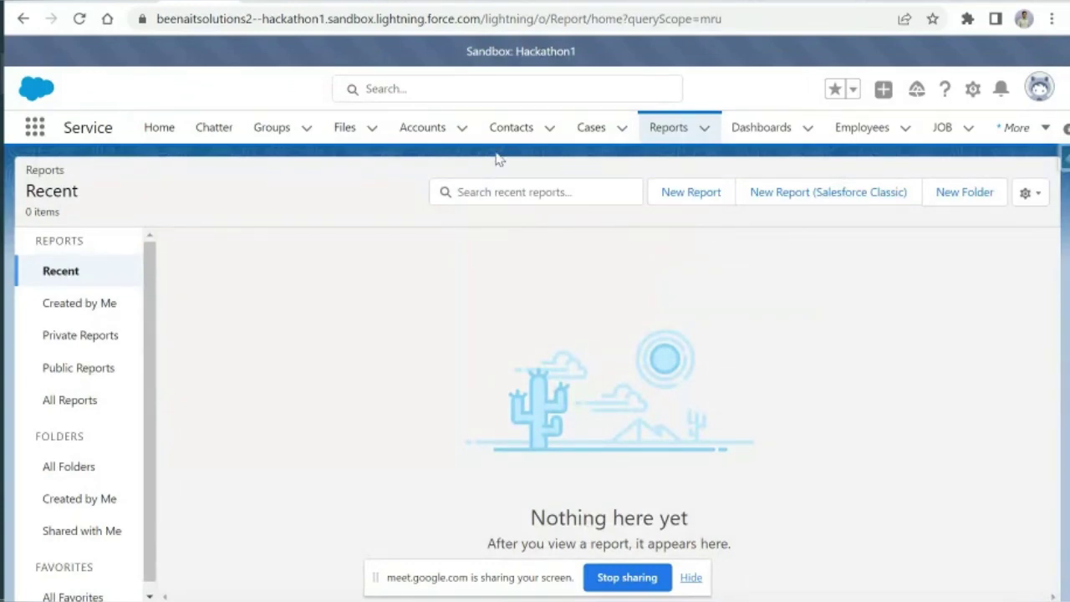
Step: Go back to the Developer Console and highlight the field names in the query text
{"action": "key", "text": "alt+Tab"}
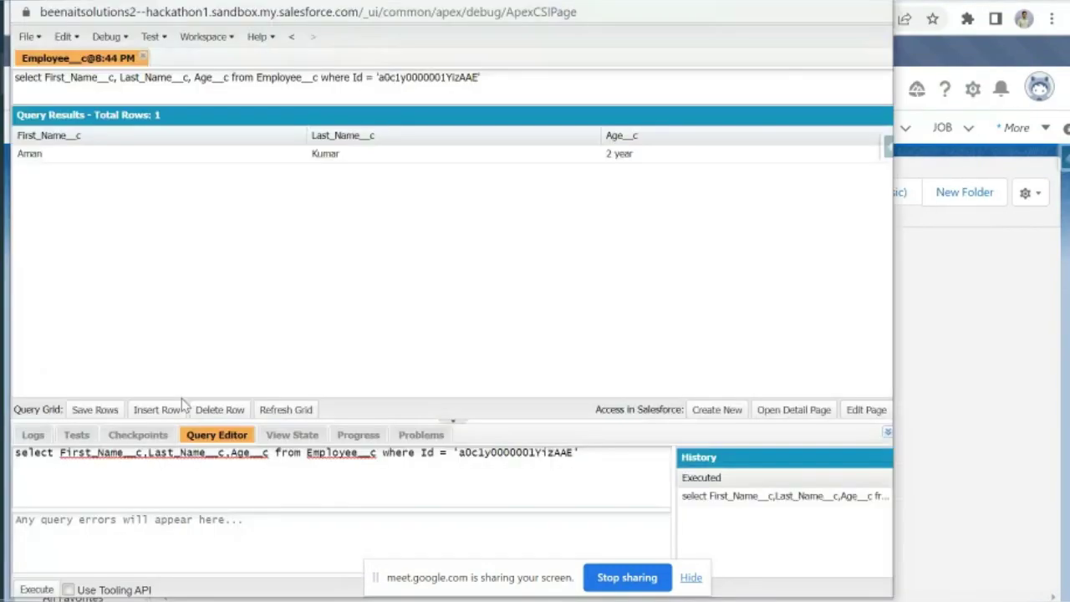
{"action": "left_click_drag", "start_coordinate": [63, 452], "coordinate": [267, 452]}
{"action": "left_click", "coordinate": [366, 452]}
{"action": "left_click_drag", "start_coordinate": [59, 452], "coordinate": [262, 452]}
{"action": "left_click_drag", "start_coordinate": [168, 452], "coordinate": [389, 454]}
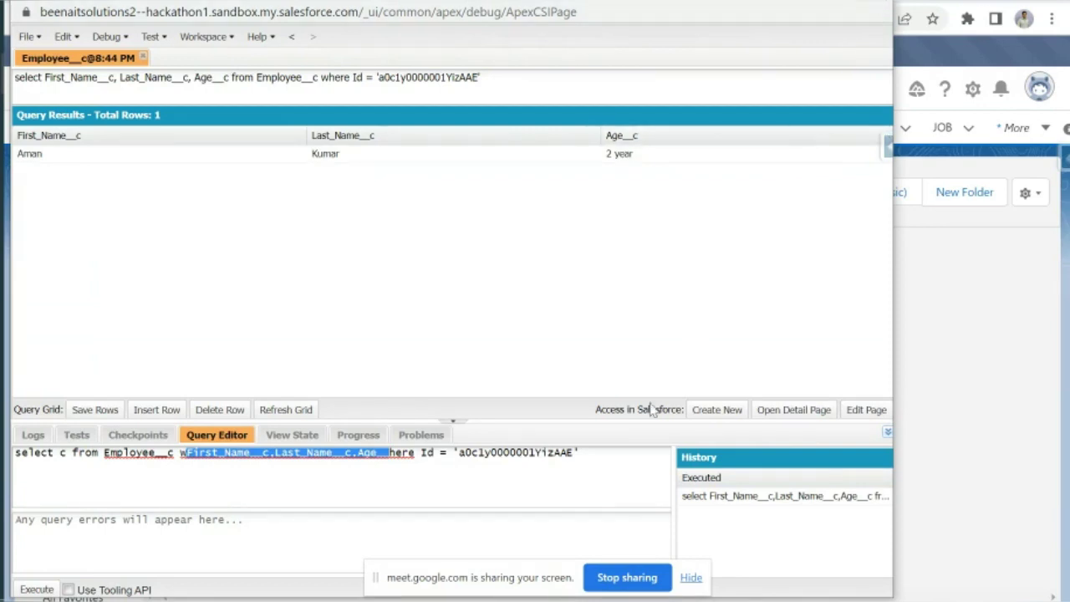
{"action": "left_click", "coordinate": [600, 452]}
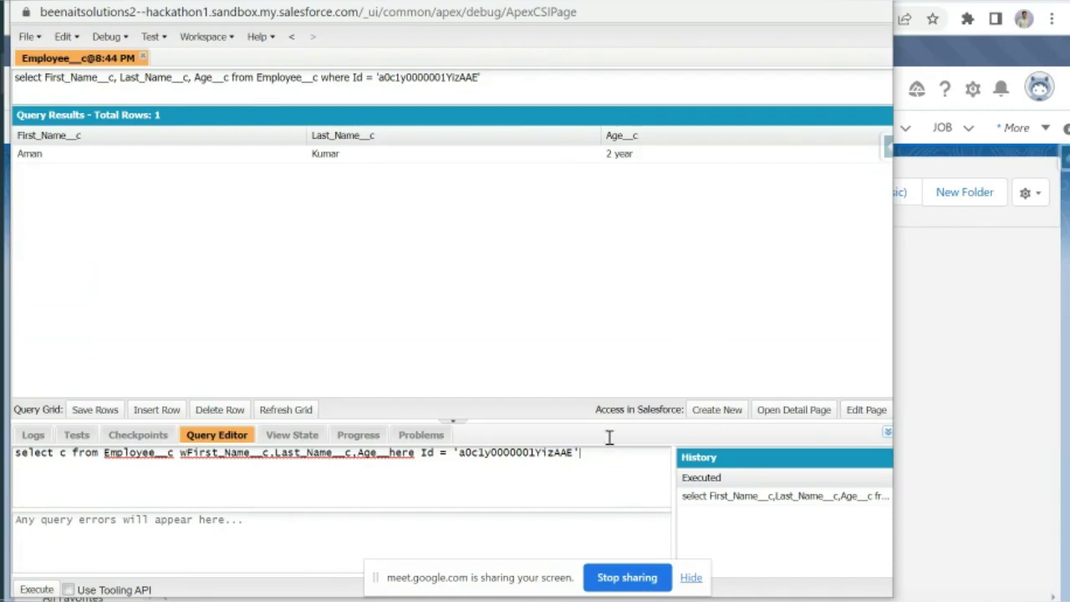
Step: Return to the Service app's Reports page and launch the Developer Console from there
{"action": "key", "text": "alt+Tab"}
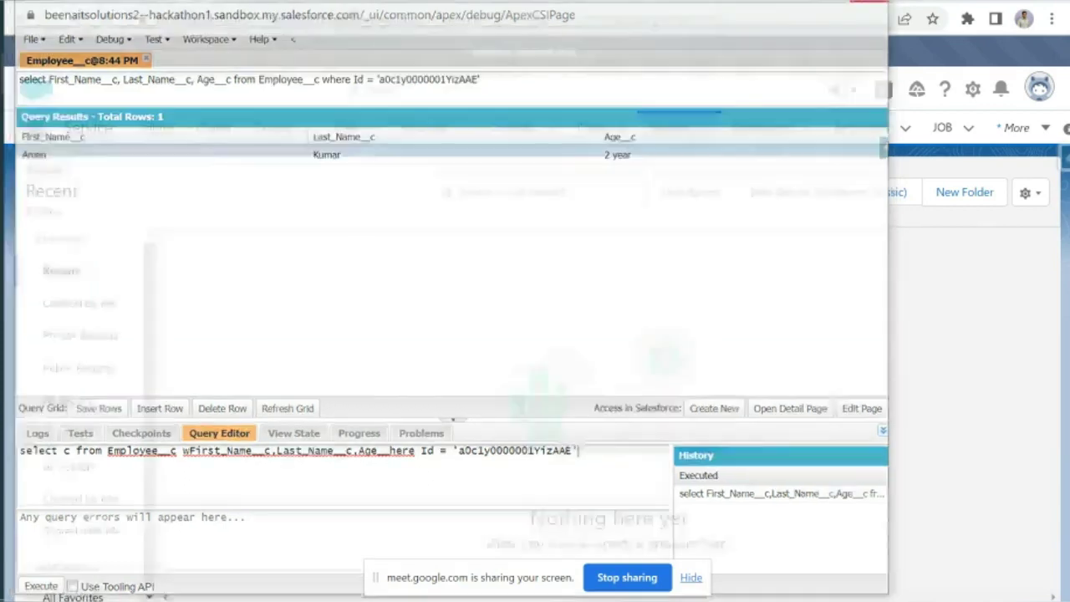
{"action": "left_click", "coordinate": [972, 88]}
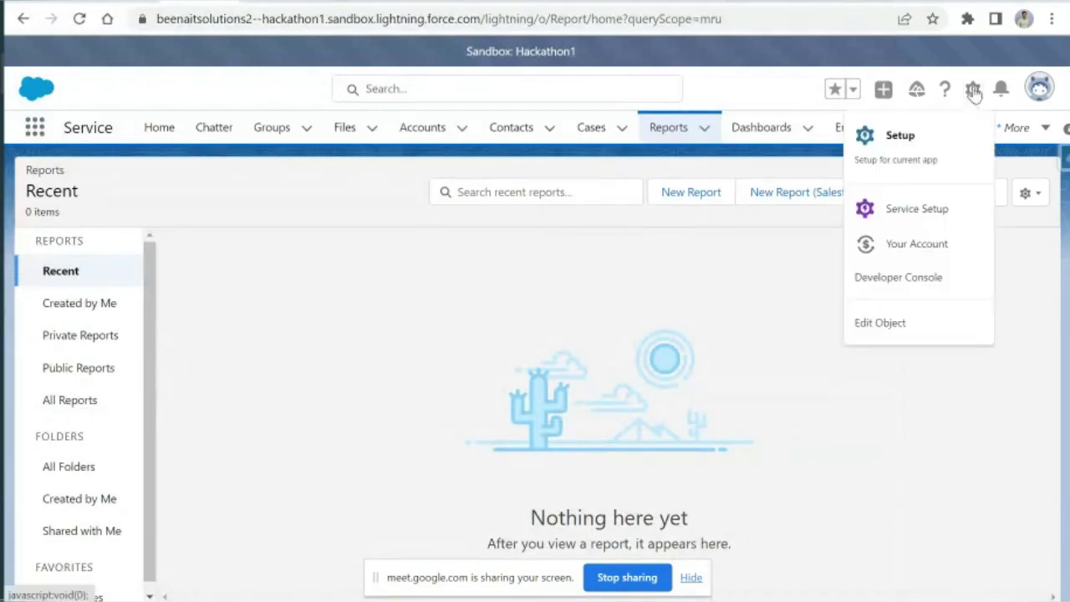
{"action": "left_click", "coordinate": [897, 283]}
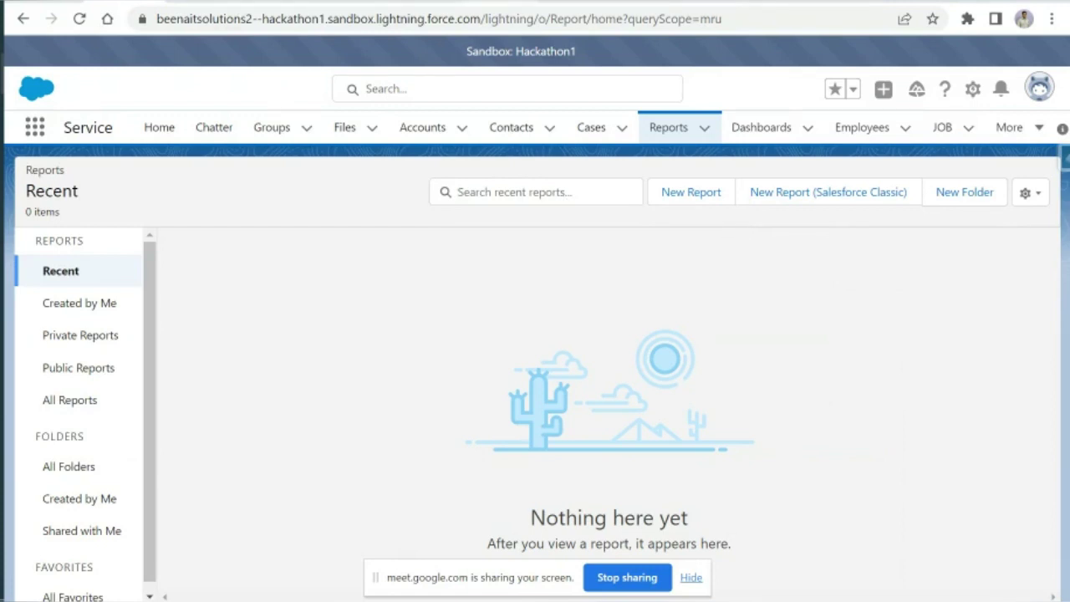
Step: Review the Data Loader and Reports & Dashboards entries in the Salesforce Administrator credential trailmix, and return to the Reports page
{"action": "left_click", "coordinate": [499, 1]}
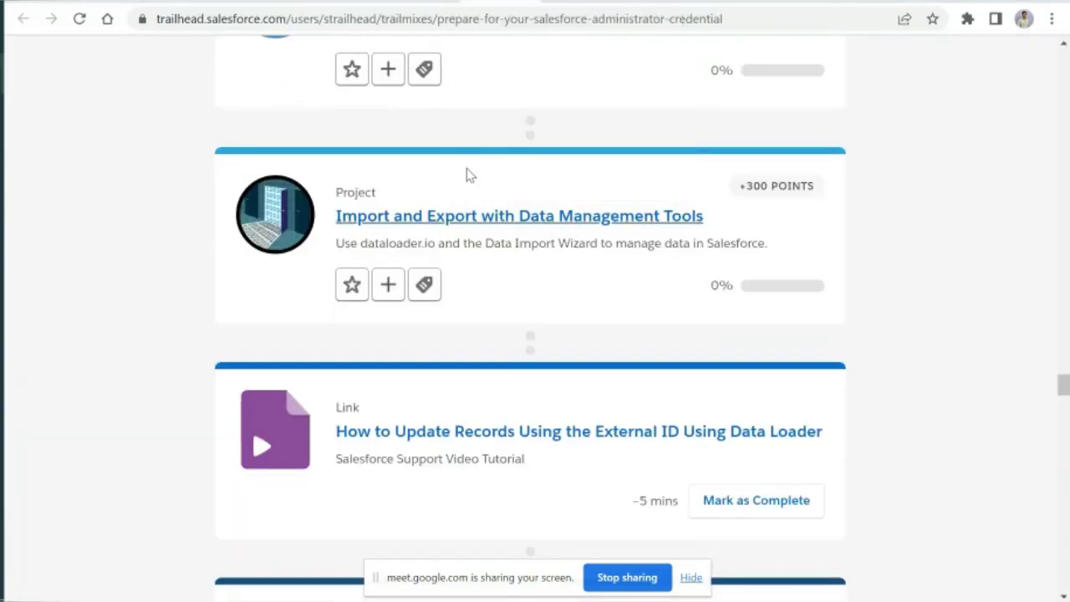
{"action": "scroll", "coordinate": [469, 174], "scroll_direction": "down", "scroll_amount": 3}
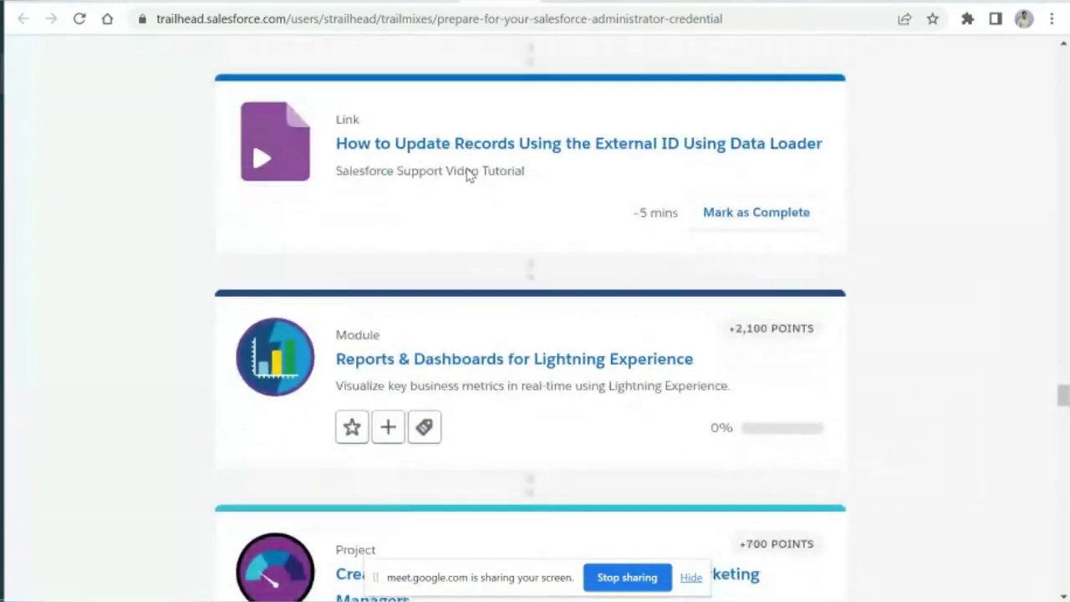
{"action": "scroll", "coordinate": [466, 172], "scroll_direction": "up", "scroll_amount": 1}
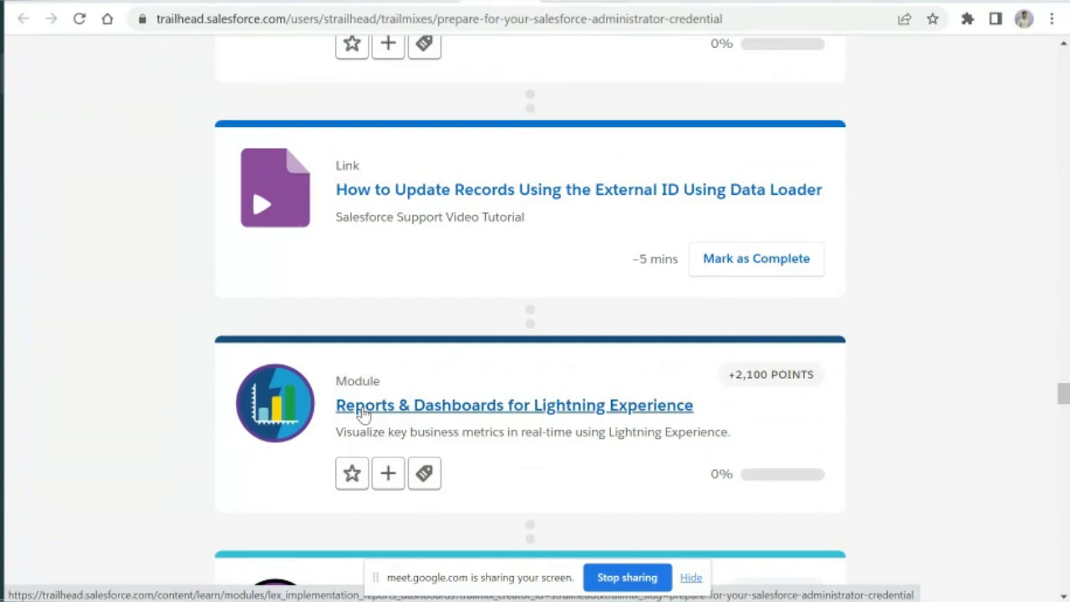
{"action": "left_click", "coordinate": [209, 2]}
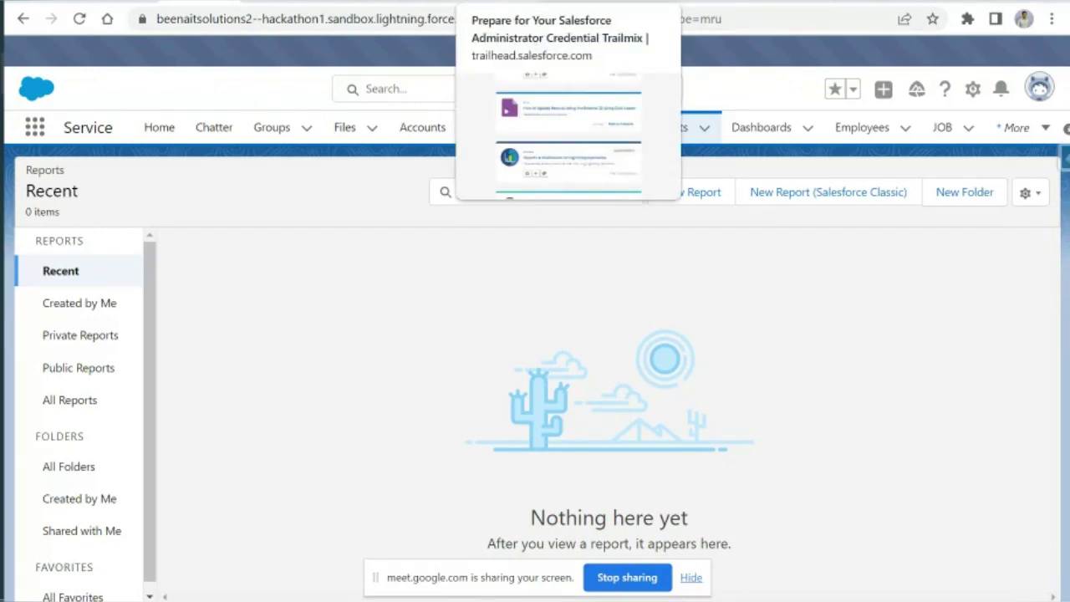
Step: Review the administrator credential trailmix entries from mobile app customization through data management to reports and dashboards
{"action": "left_click", "coordinate": [535, 0]}
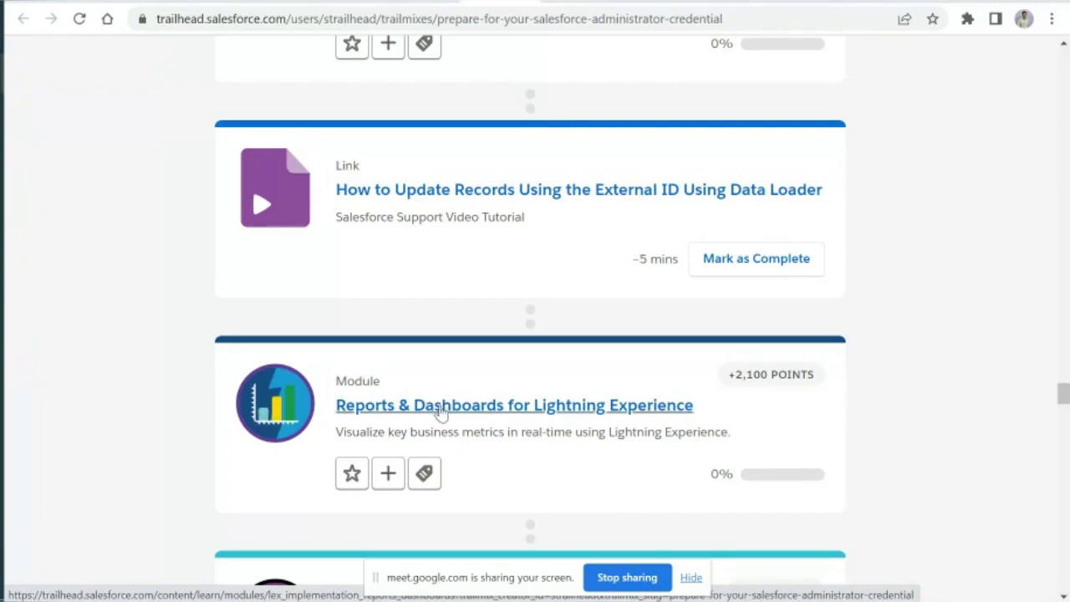
{"action": "left_click", "coordinate": [201, 2]}
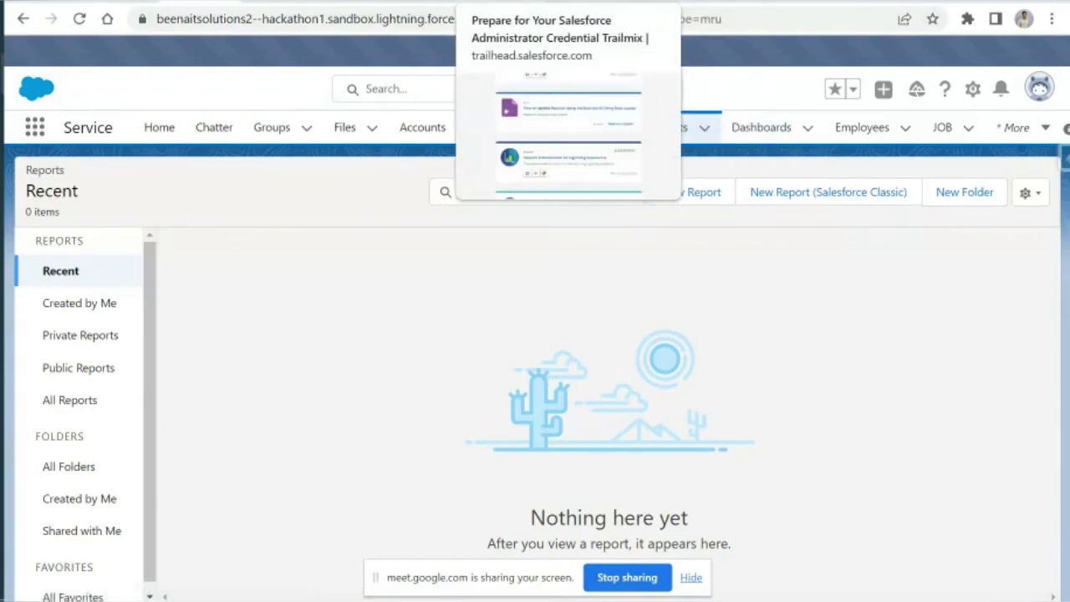
{"action": "left_click", "coordinate": [502, 3]}
{"action": "scroll", "coordinate": [520, 349], "scroll_direction": "down", "scroll_amount": 2}
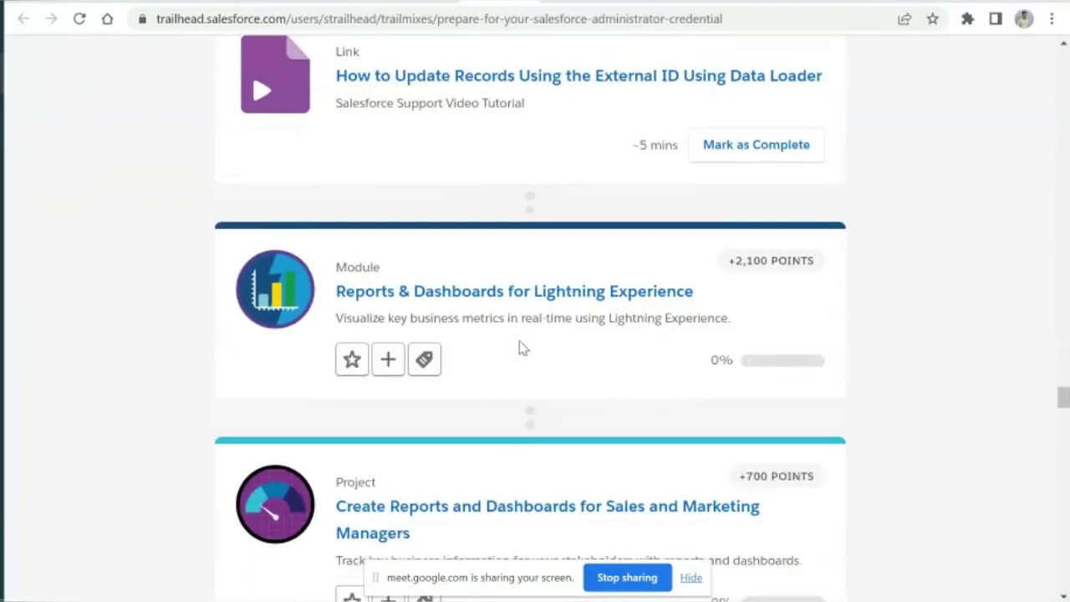
{"action": "scroll", "coordinate": [520, 350], "scroll_direction": "down", "scroll_amount": 3}
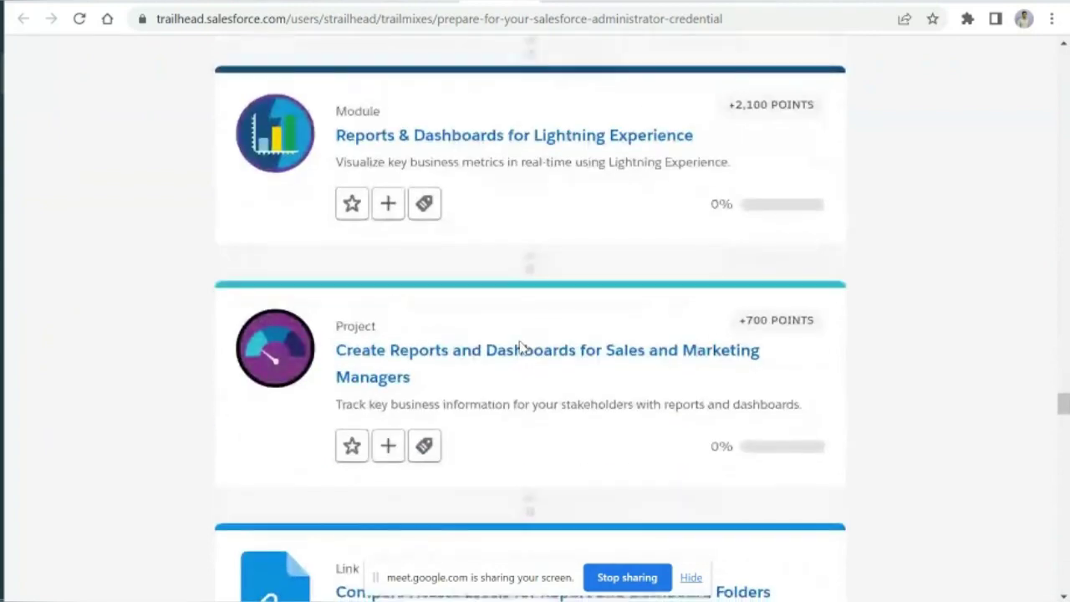
{"action": "scroll", "coordinate": [520, 350], "scroll_direction": "up", "scroll_amount": 10}
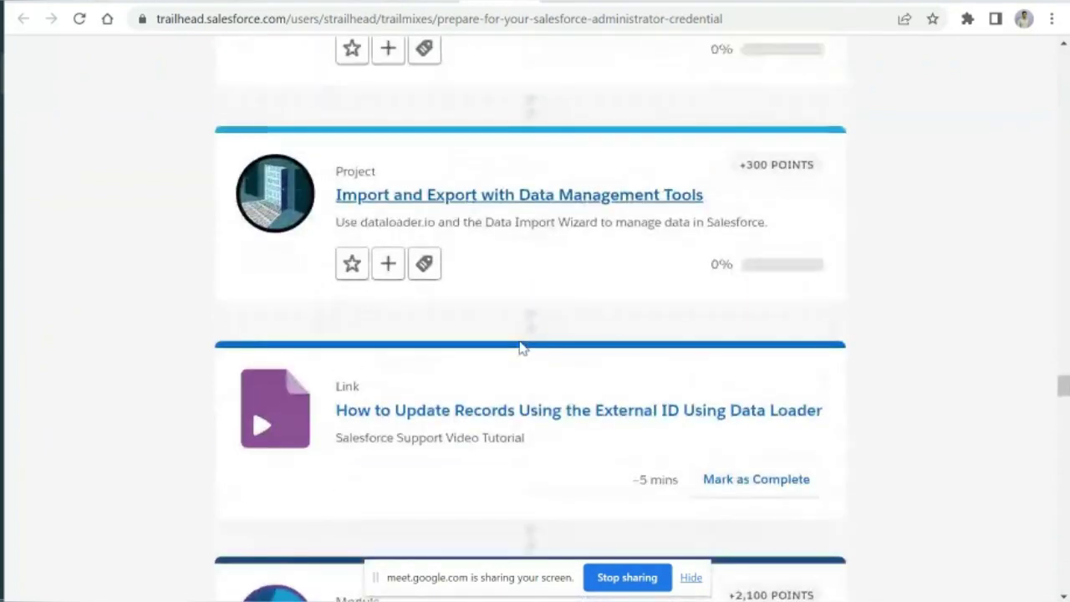
{"action": "scroll", "coordinate": [520, 349], "scroll_direction": "up", "scroll_amount": 3}
{"action": "scroll", "coordinate": [520, 350], "scroll_direction": "up", "scroll_amount": 3}
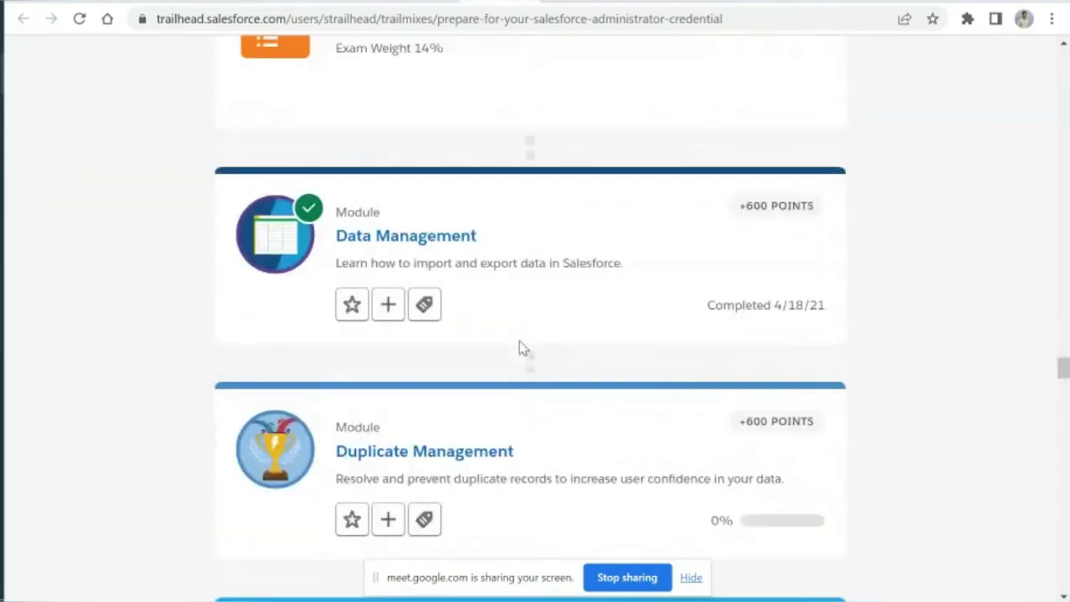
{"action": "scroll", "coordinate": [520, 349], "scroll_direction": "up", "scroll_amount": 4}
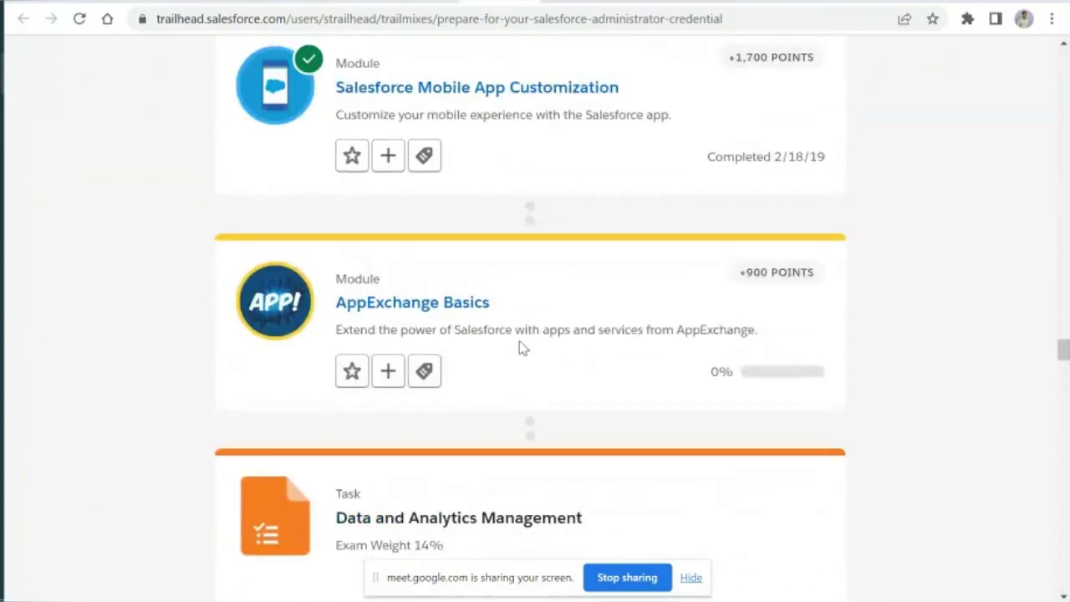
{"action": "scroll", "coordinate": [520, 349], "scroll_direction": "up", "scroll_amount": 1}
{"action": "scroll", "coordinate": [519, 350], "scroll_direction": "up", "scroll_amount": 2}
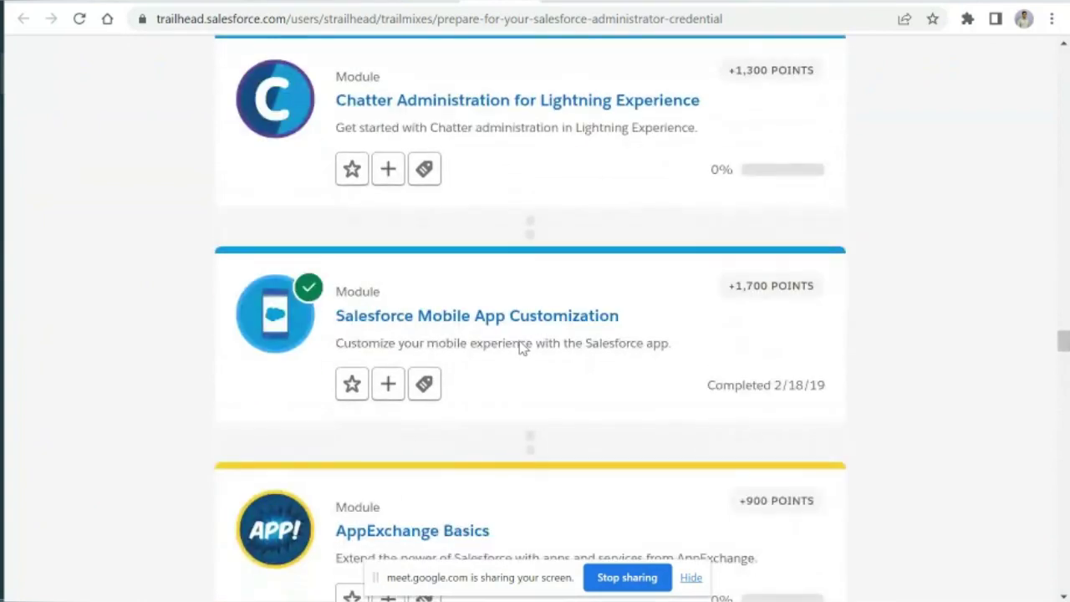
{"action": "scroll", "coordinate": [519, 349], "scroll_direction": "down", "scroll_amount": 1}
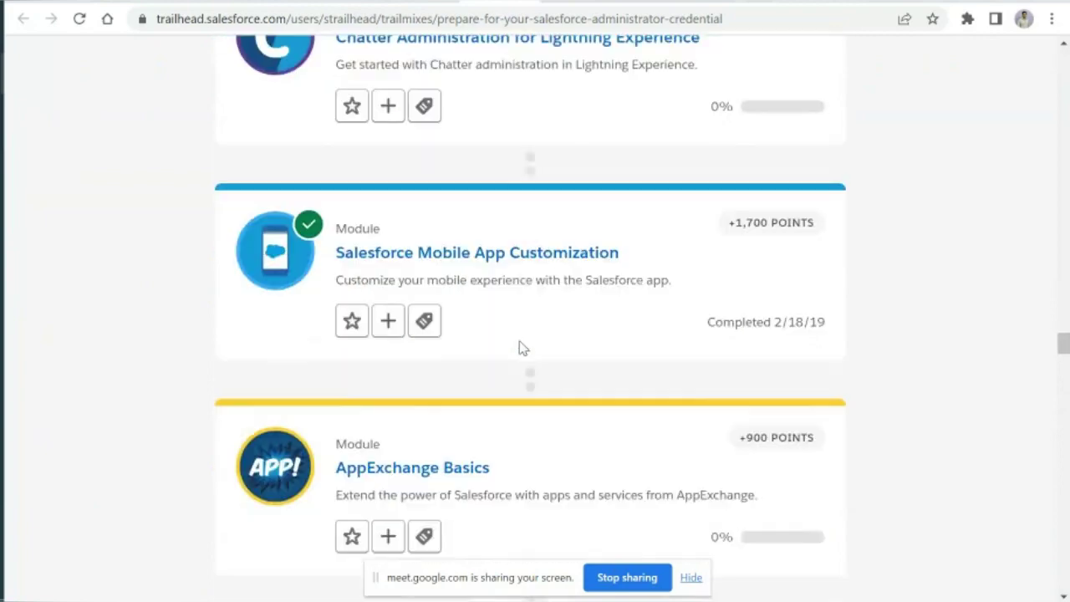
{"action": "scroll", "coordinate": [519, 346], "scroll_direction": "down", "scroll_amount": 4}
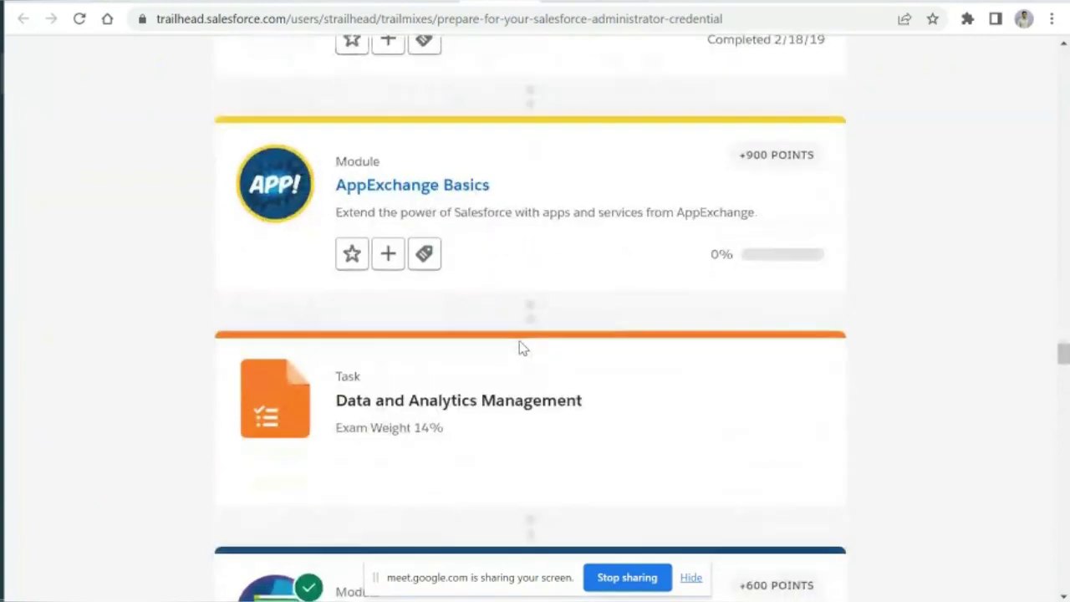
{"action": "scroll", "coordinate": [520, 344], "scroll_direction": "down", "scroll_amount": 7}
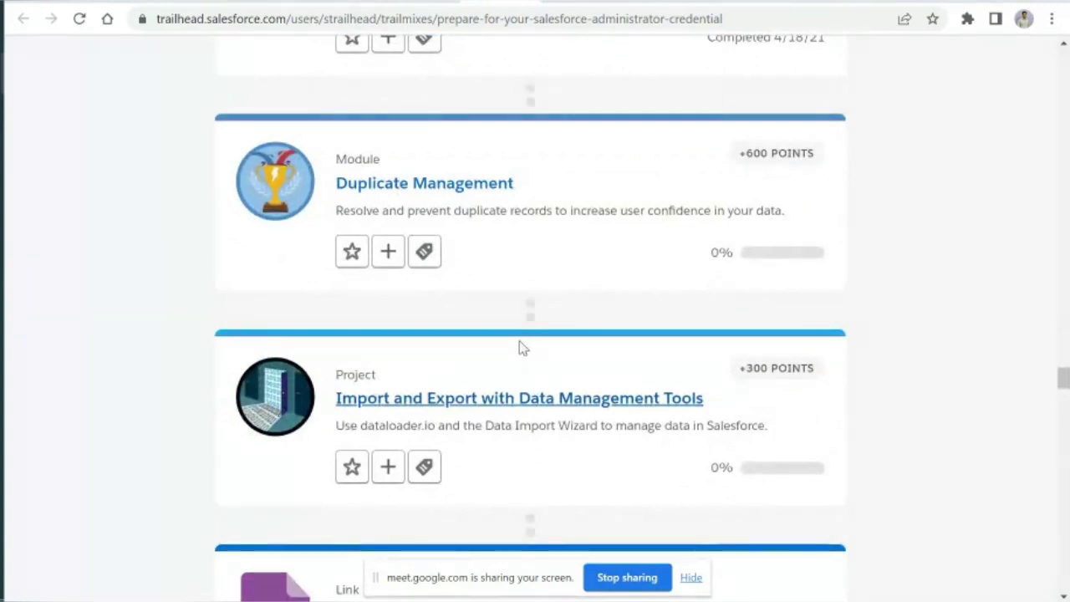
{"action": "scroll", "coordinate": [520, 347], "scroll_direction": "down", "scroll_amount": 1}
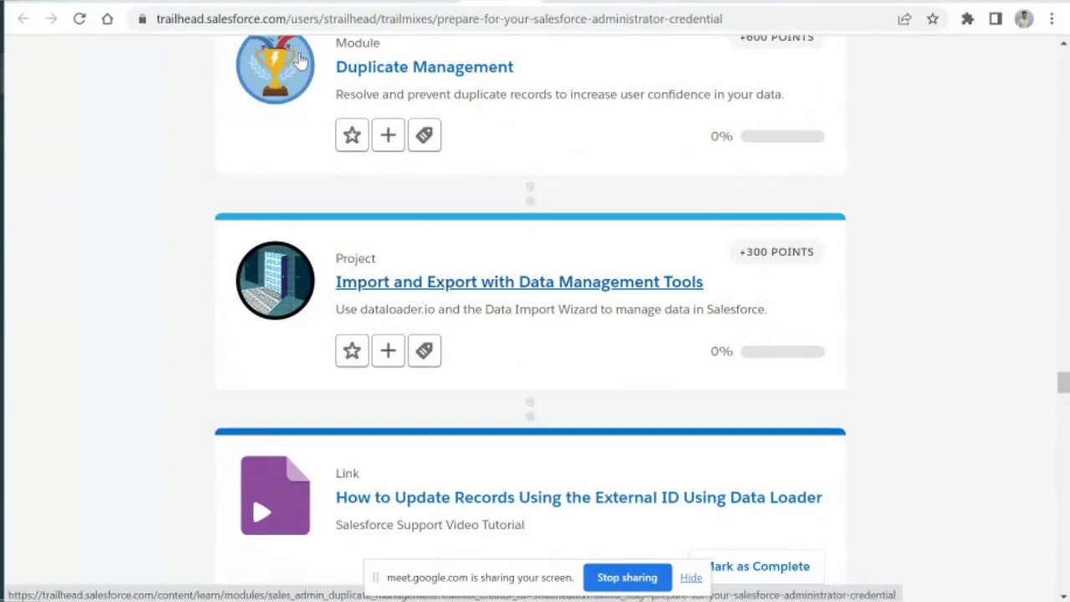
Step: Switch to the open Employee record and review its personal, address and professional details
{"action": "key", "text": "ctrl+shift+Tab"}
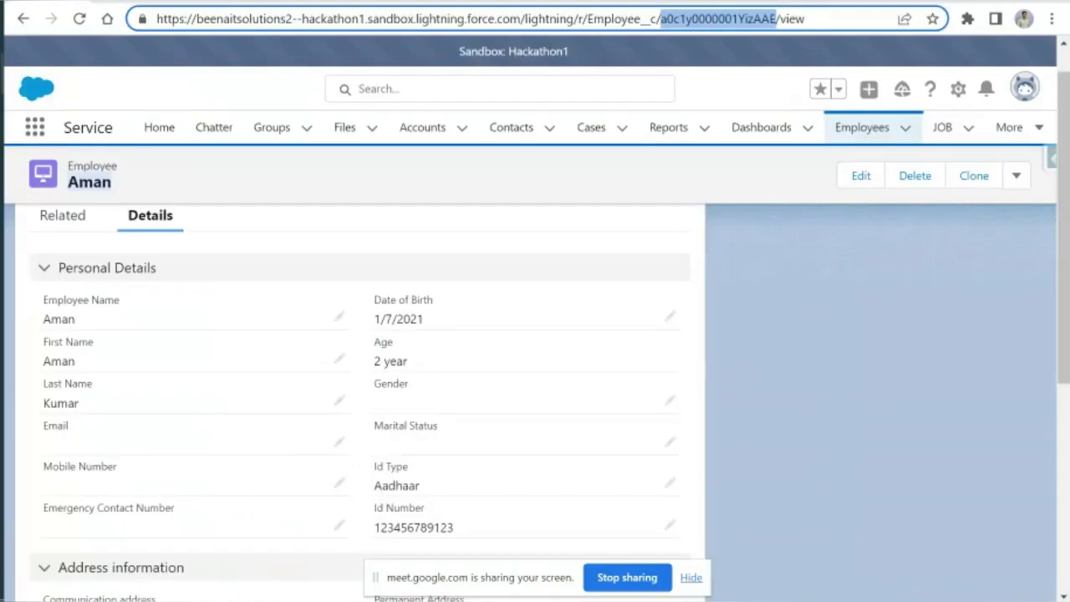
{"action": "left_click", "coordinate": [153, 191]}
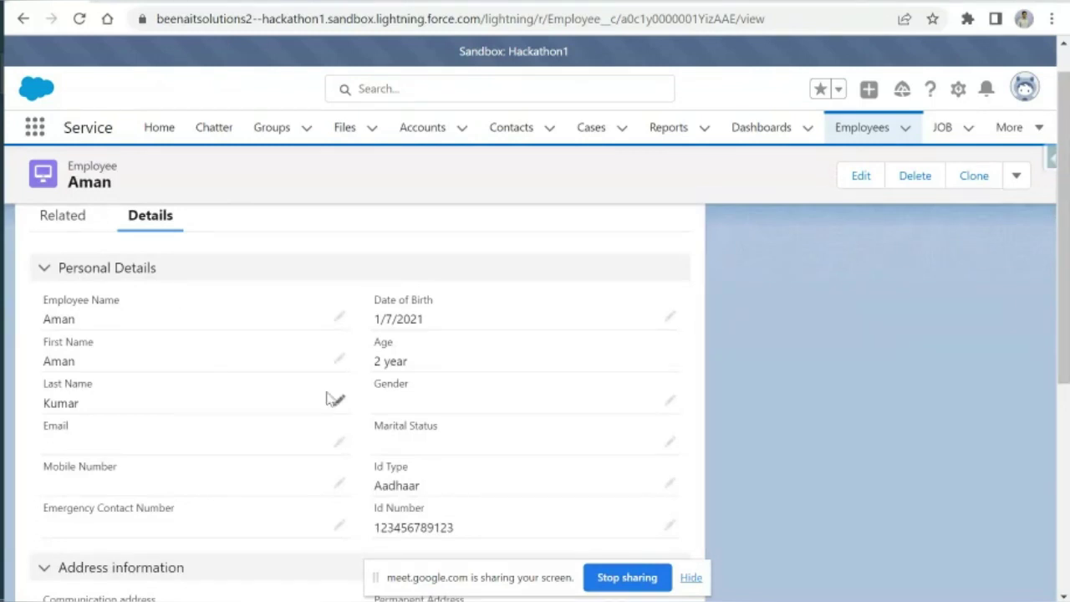
{"action": "scroll", "coordinate": [358, 443], "scroll_direction": "down", "scroll_amount": 1}
{"action": "scroll", "coordinate": [358, 443], "scroll_direction": "down", "scroll_amount": 5}
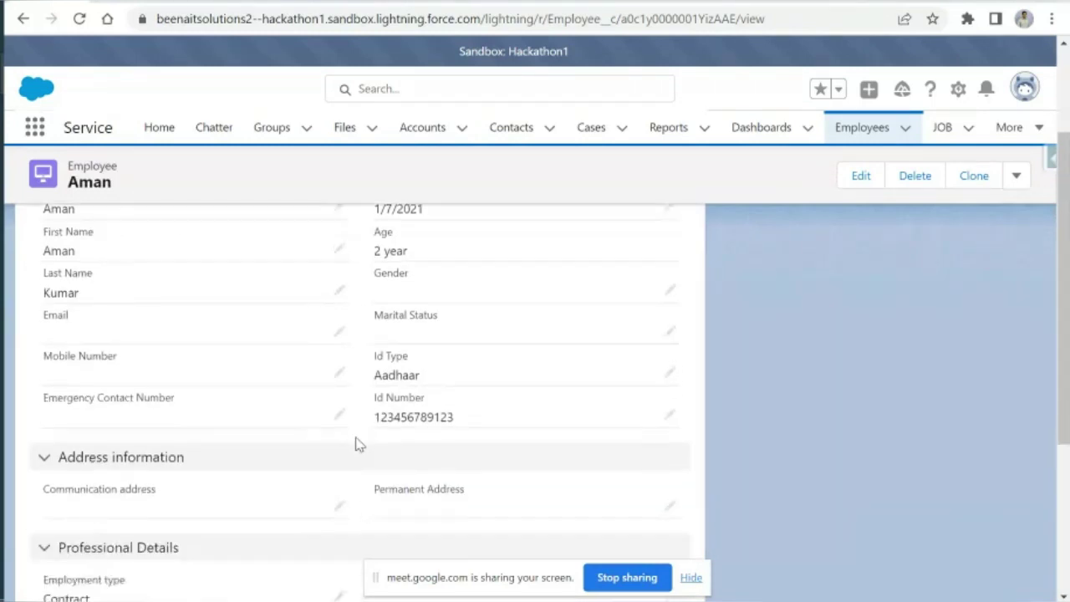
{"action": "scroll", "coordinate": [358, 443], "scroll_direction": "down", "scroll_amount": 2}
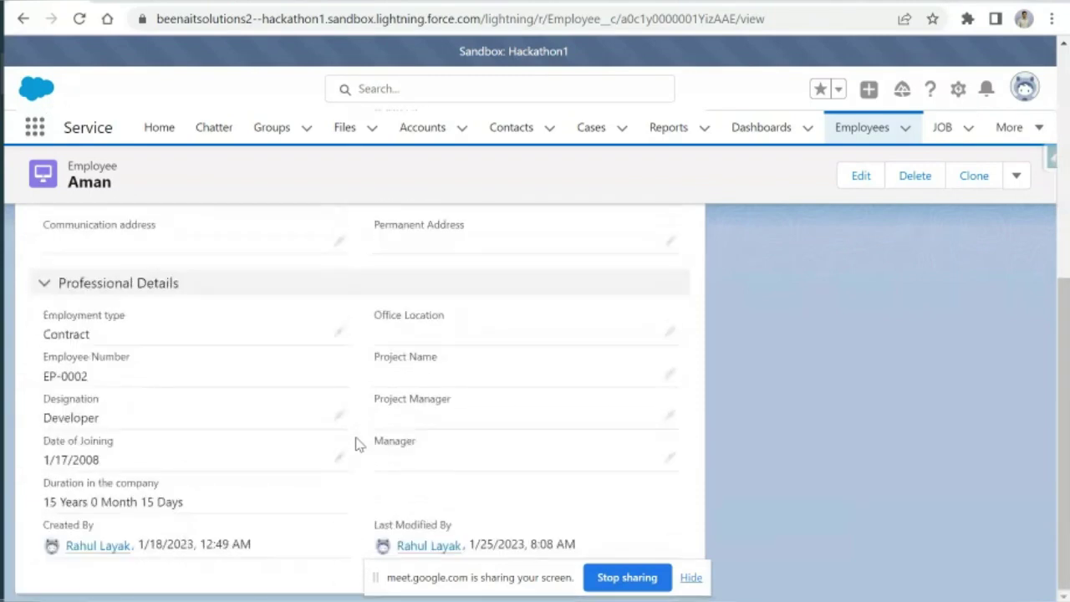
{"action": "scroll", "coordinate": [358, 443], "scroll_direction": "up", "scroll_amount": 8}
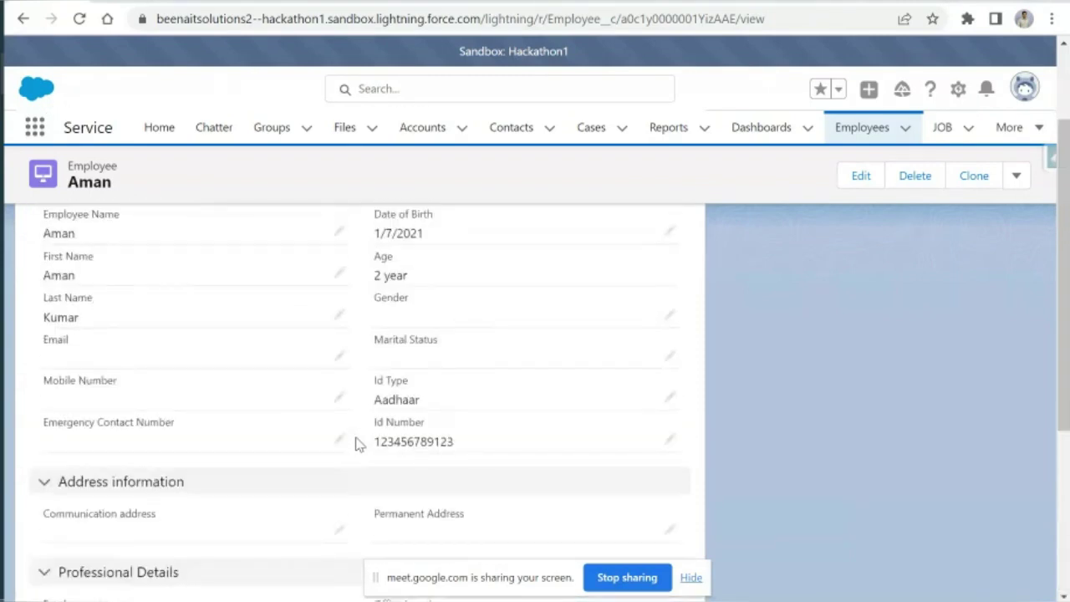
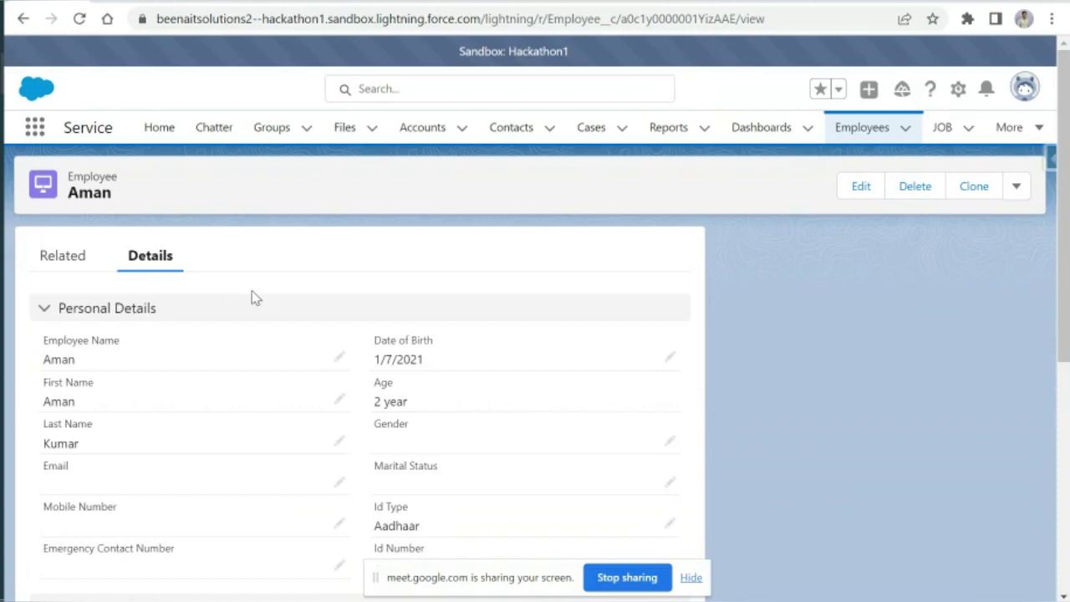
Step: Go back to the Reports page and open the Service app's home page from the available apps
{"action": "left_click", "coordinate": [177, 2]}
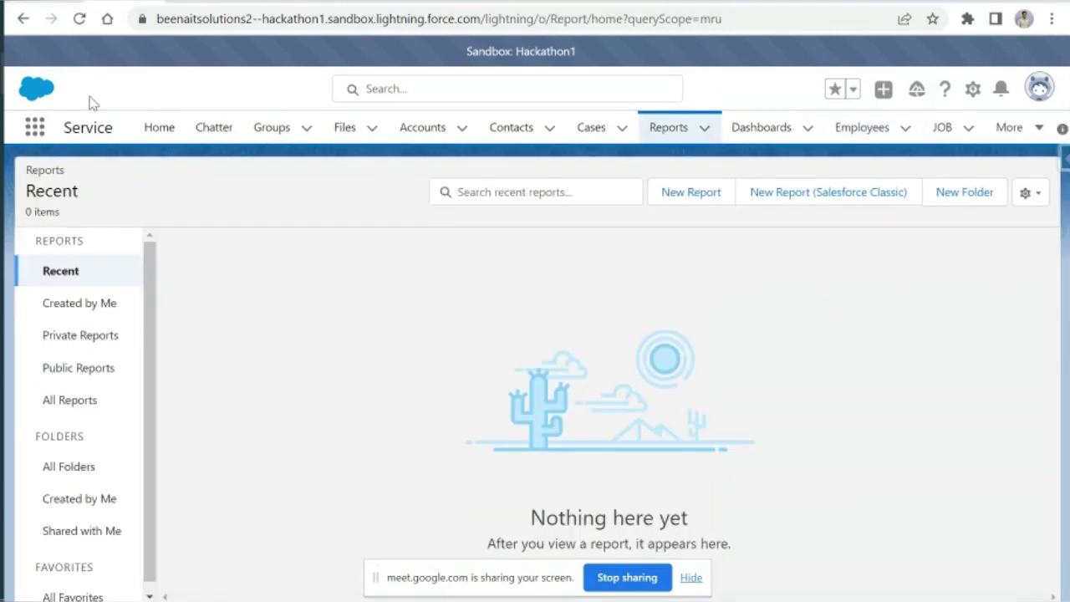
{"action": "left_click", "coordinate": [34, 128]}
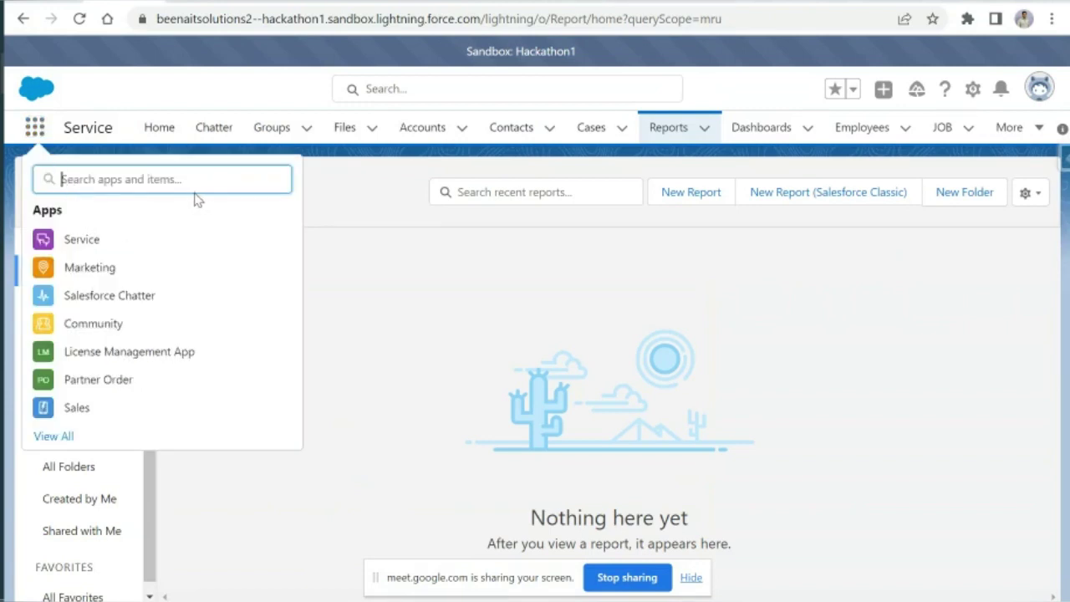
{"action": "left_click", "coordinate": [110, 241]}
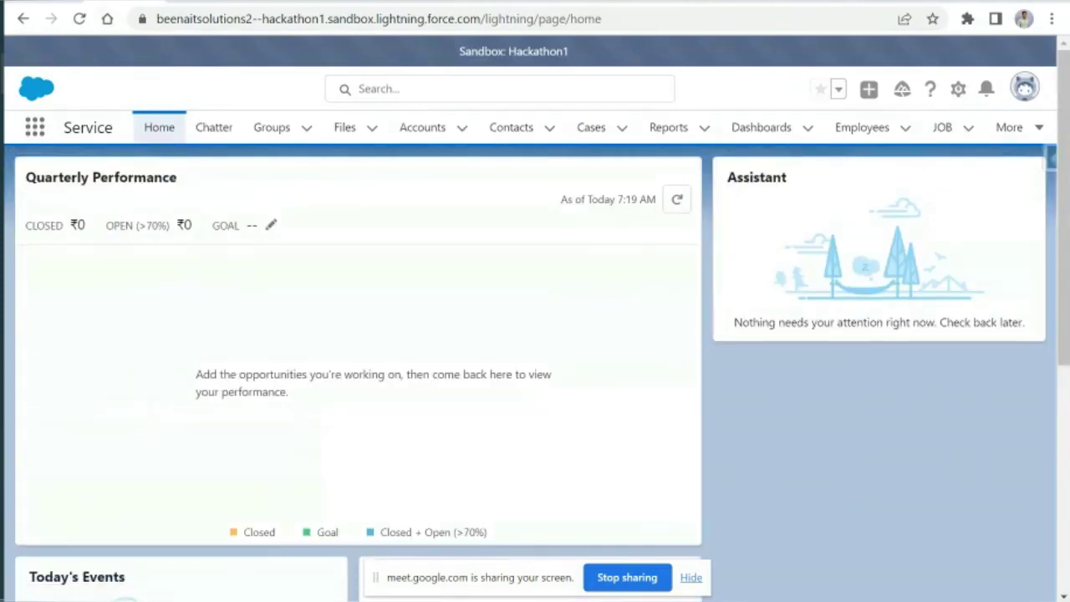
{"action": "left_click", "coordinate": [109, 1]}
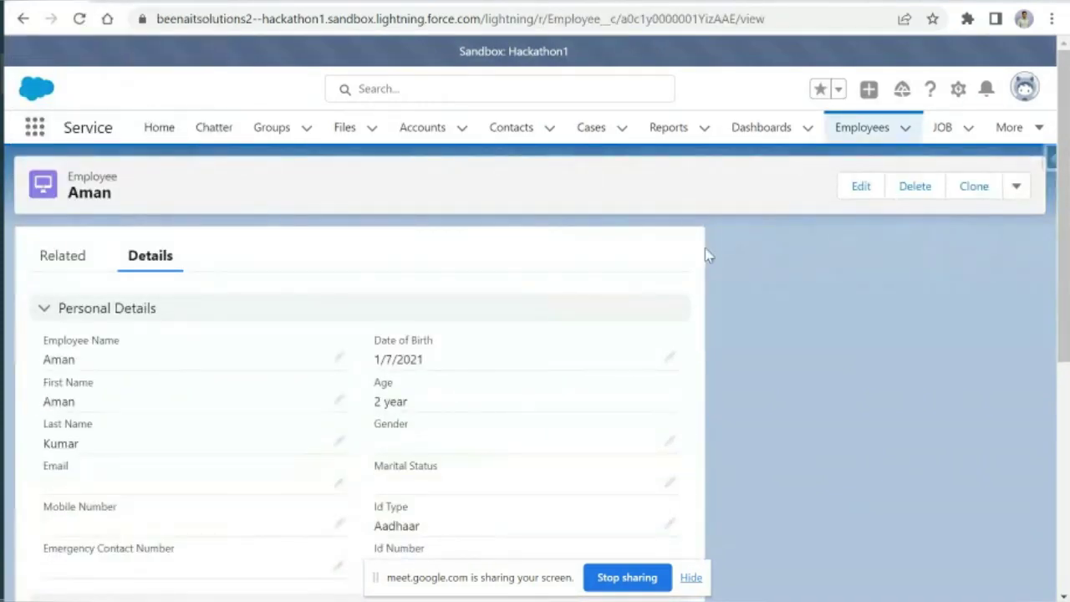
{"action": "left_click", "coordinate": [127, 2]}
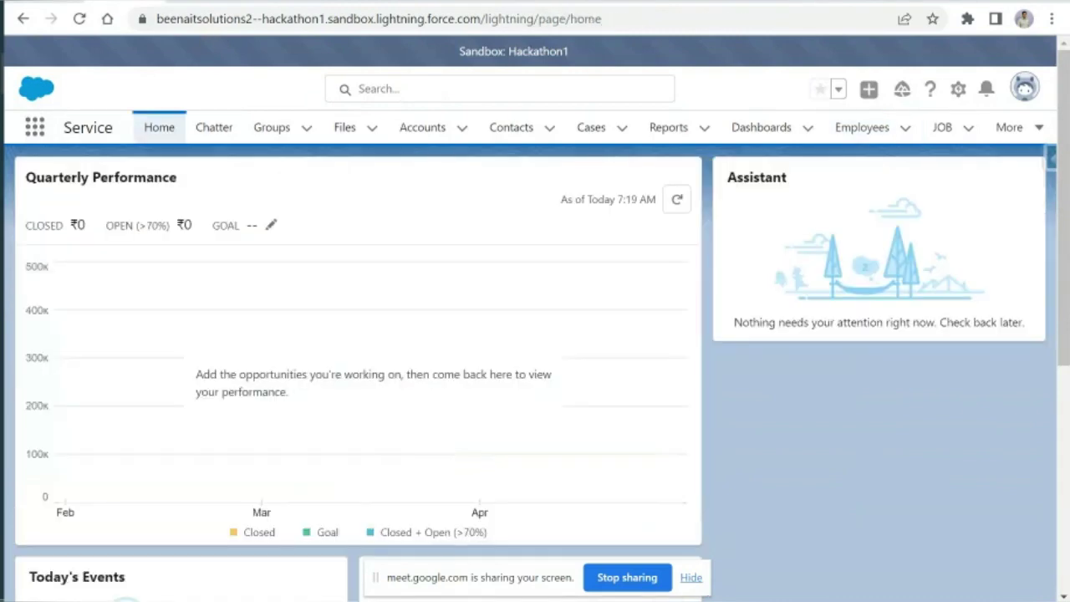
{"action": "left_click", "coordinate": [34, 127]}
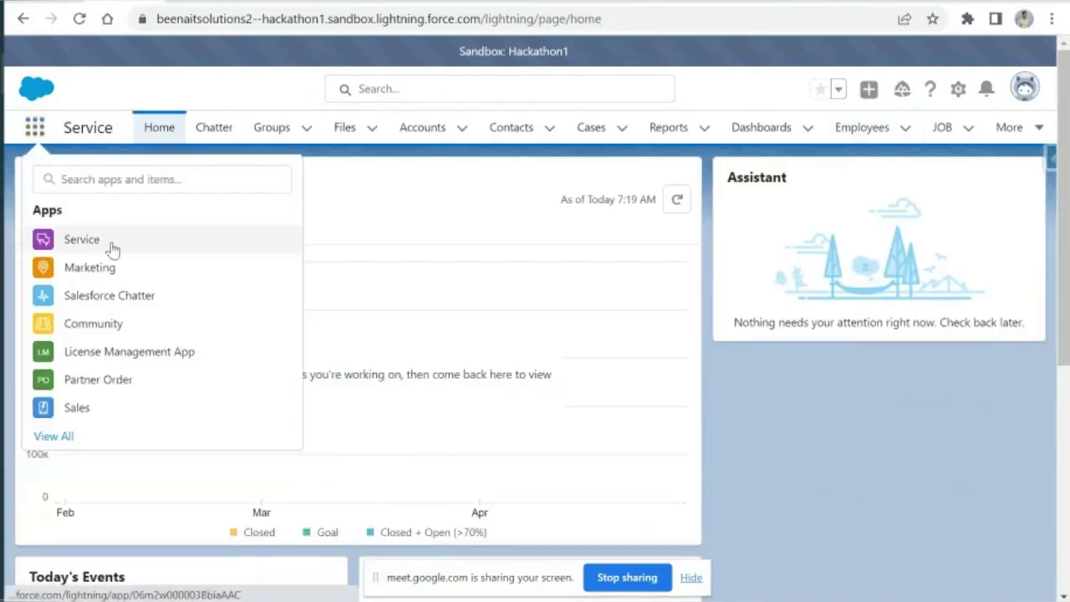
{"action": "left_click", "coordinate": [113, 249]}
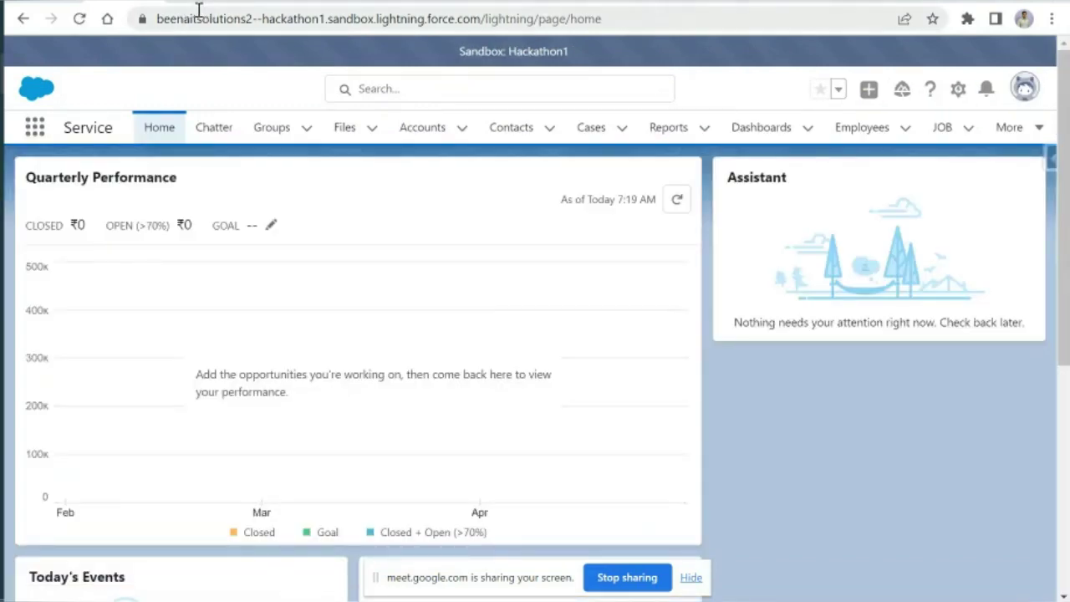
Step: Open Setup for the current app, search the Object Manager for "employ" and open the Employee object
{"action": "left_click", "coordinate": [956, 96]}
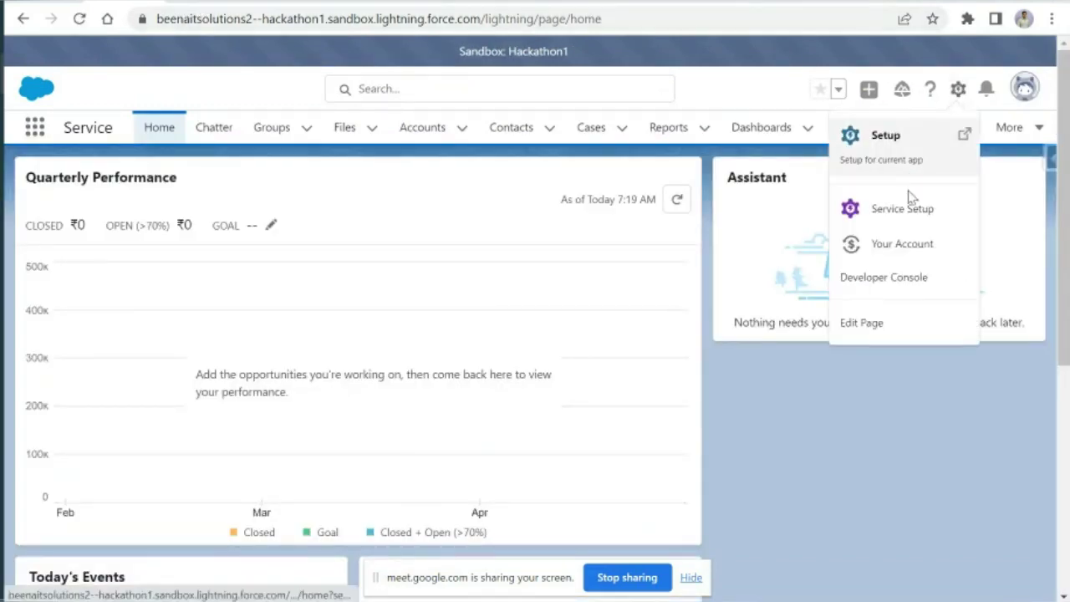
{"action": "left_click", "coordinate": [907, 158]}
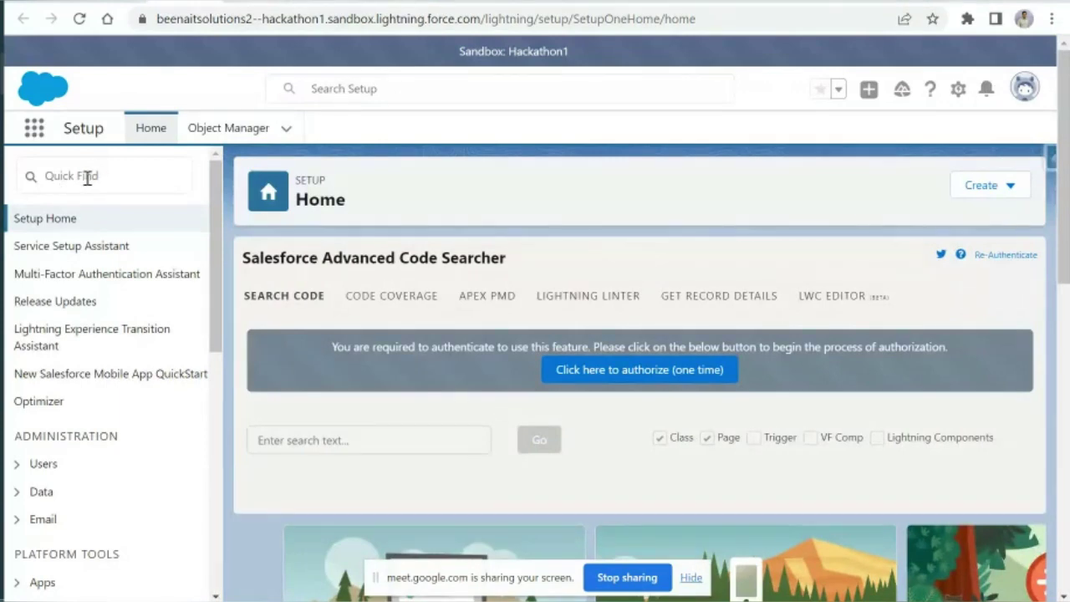
{"action": "left_click", "coordinate": [227, 129]}
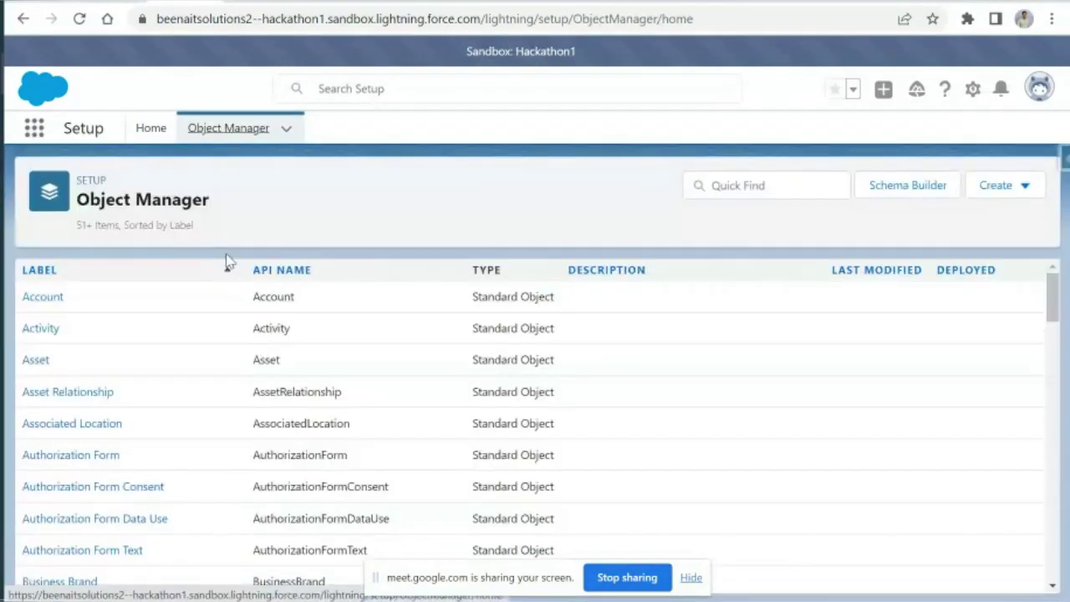
{"action": "left_click", "coordinate": [774, 186]}
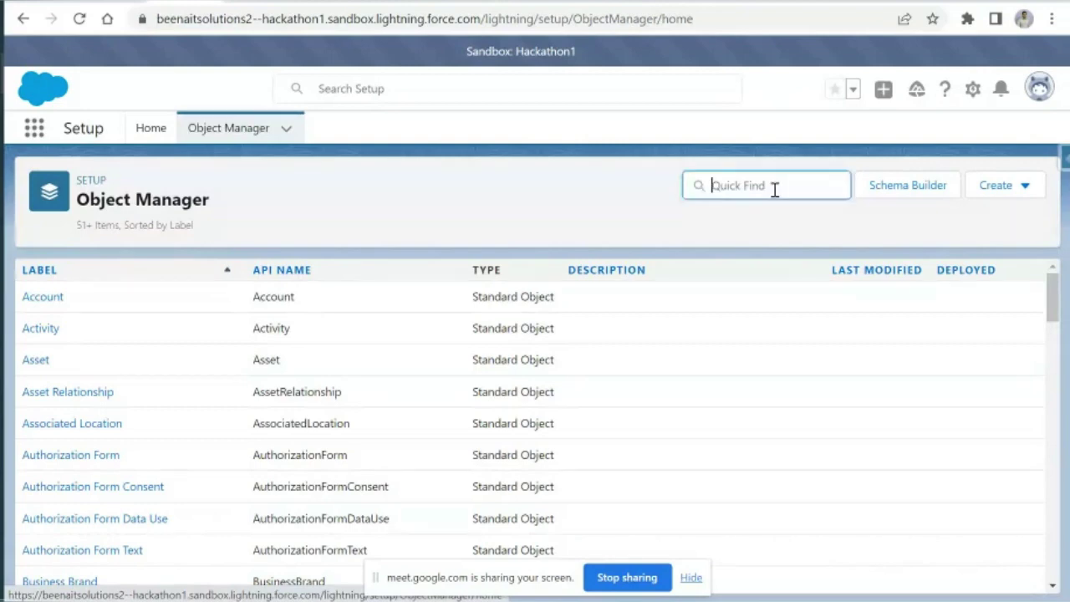
{"action": "type", "text": "employ"}
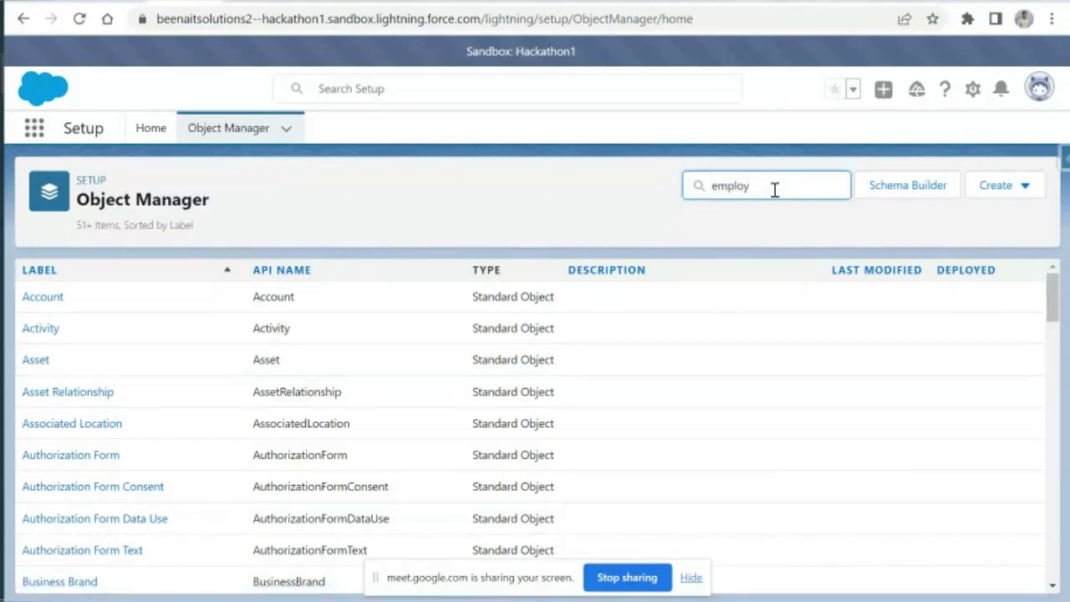
{"action": "left_click", "coordinate": [60, 304]}
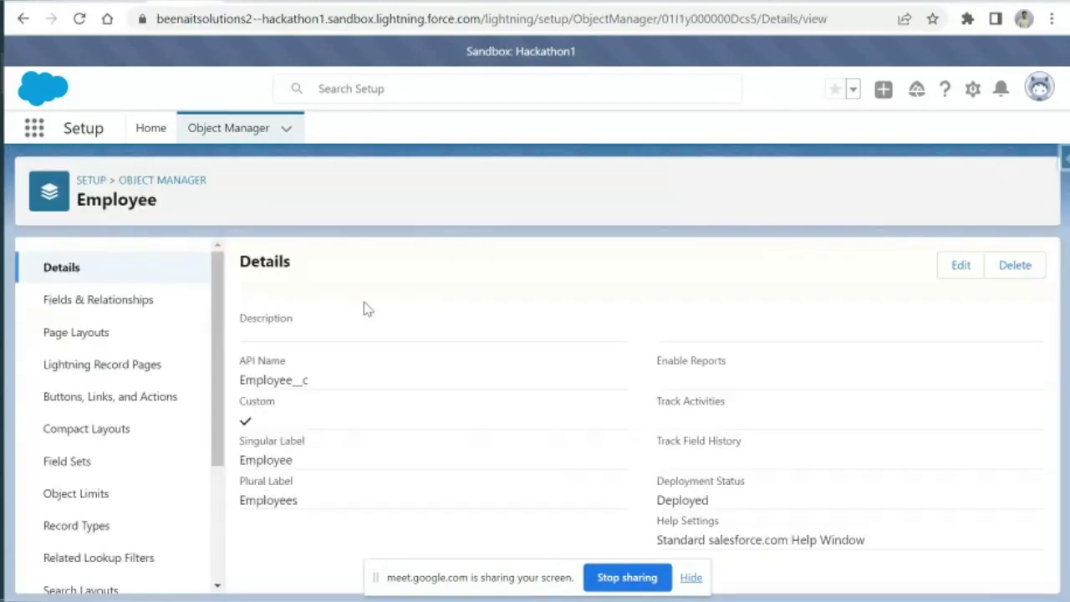
Step: Open the Employee object's Fields & Relationships and examine the field names and data types
{"action": "left_click", "coordinate": [143, 302]}
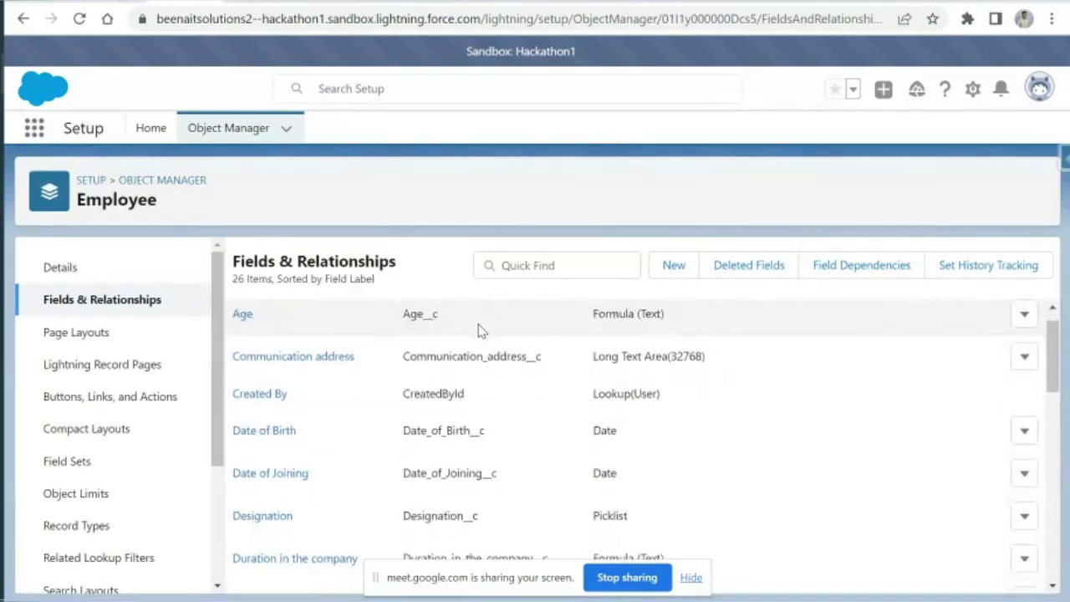
{"action": "scroll", "coordinate": [481, 330], "scroll_direction": "down", "scroll_amount": 2}
{"action": "scroll", "coordinate": [480, 332], "scroll_direction": "down", "scroll_amount": 2}
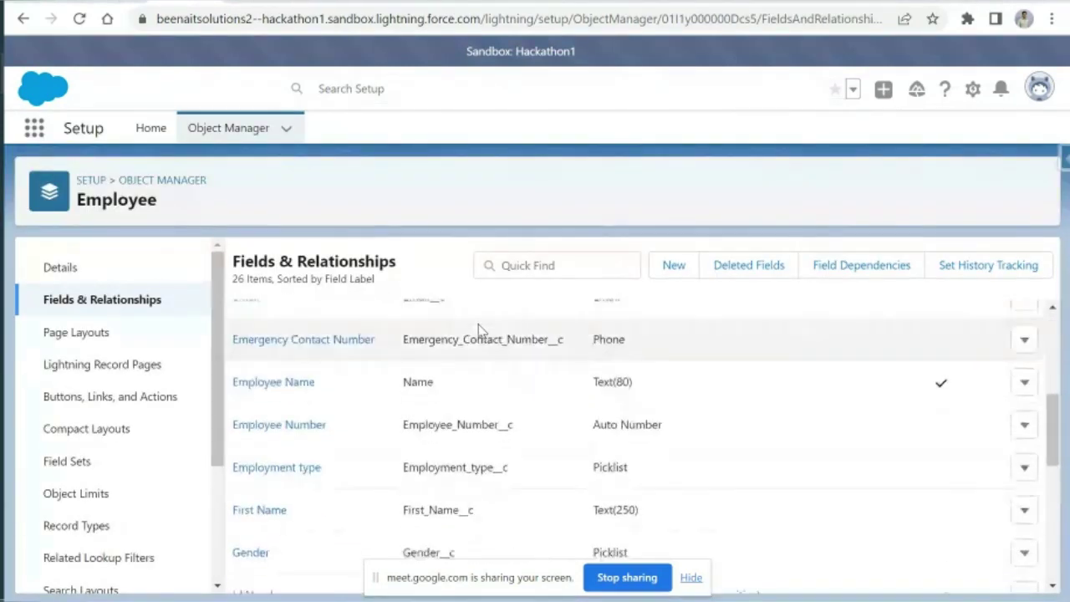
{"action": "scroll", "coordinate": [463, 381], "scroll_direction": "up", "scroll_amount": 5}
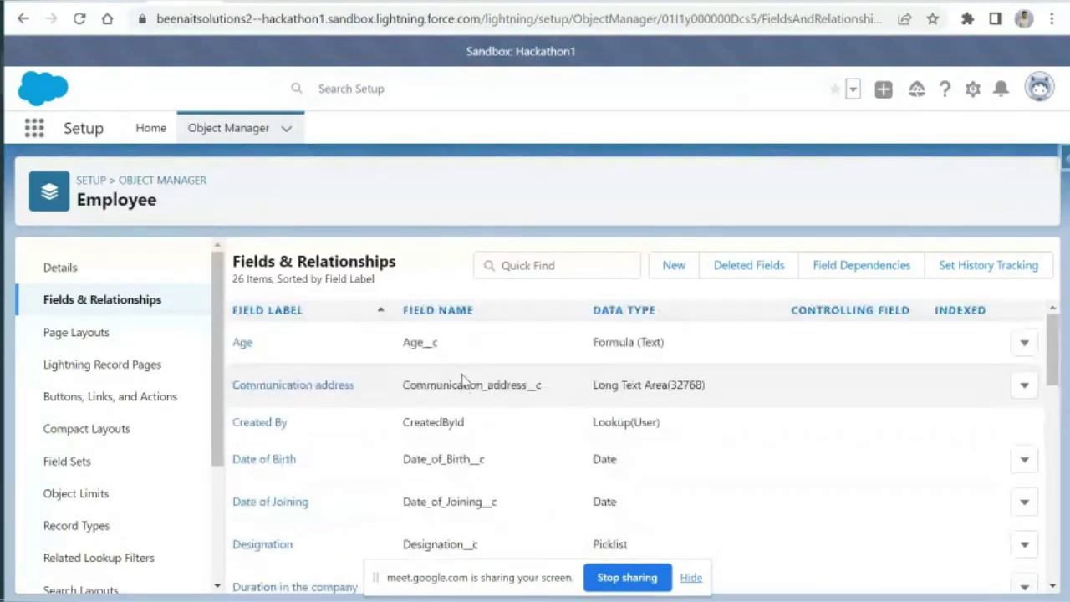
{"action": "scroll", "coordinate": [464, 384], "scroll_direction": "down", "scroll_amount": 5}
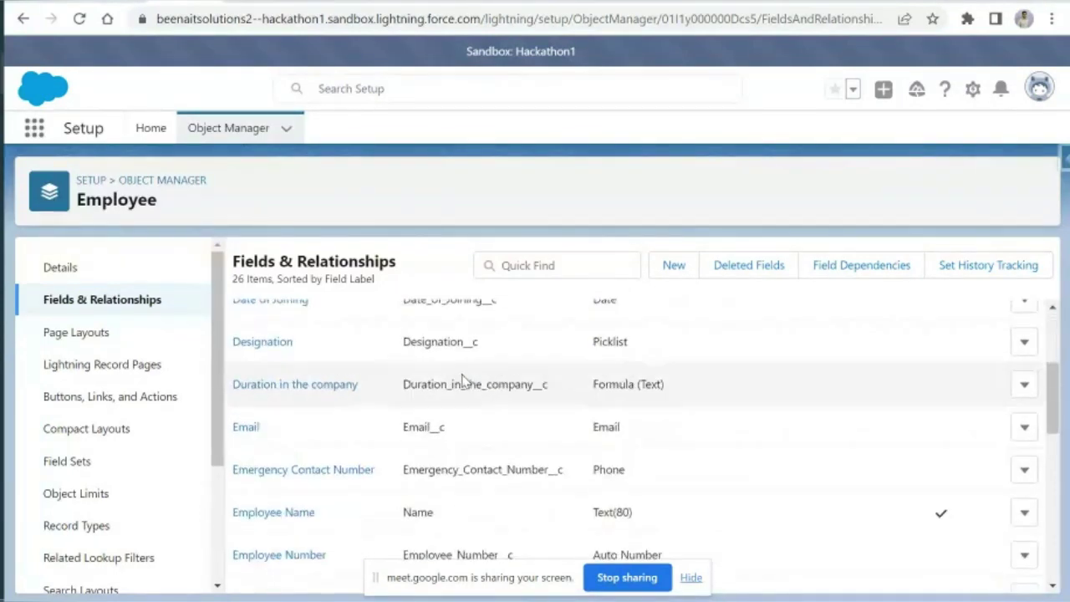
Step: Highlight the API name of the Employee Name field in the Employee object's field list and examine it
{"action": "double_click", "coordinate": [406, 379]}
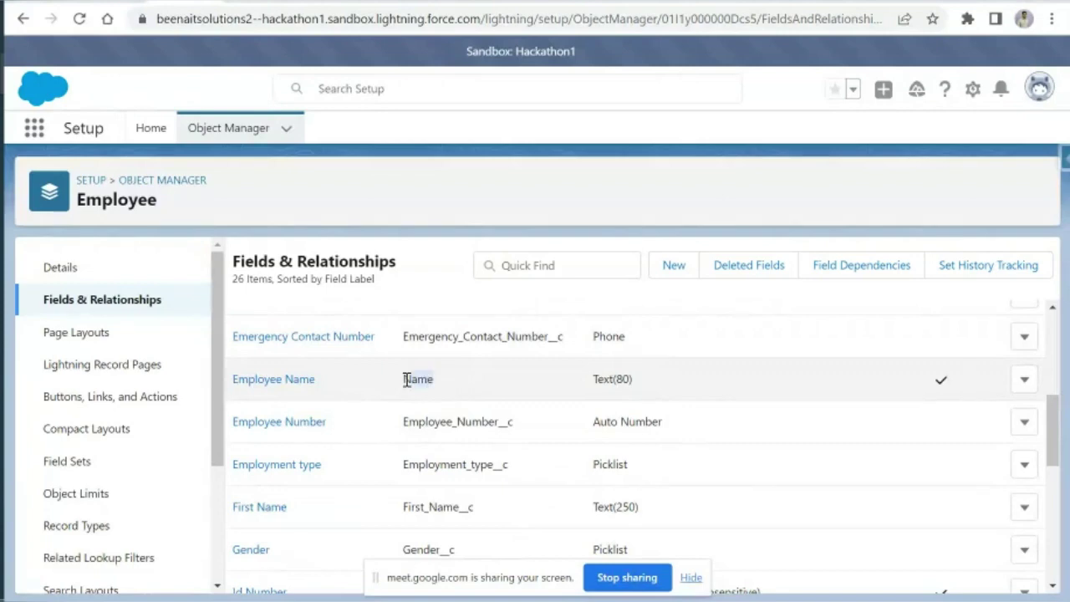
{"action": "left_click", "coordinate": [440, 386]}
{"action": "double_click", "coordinate": [407, 379]}
{"action": "double_click", "coordinate": [426, 385]}
{"action": "left_click", "coordinate": [444, 383]}
{"action": "scroll", "coordinate": [449, 389], "scroll_direction": "down", "scroll_amount": 1}
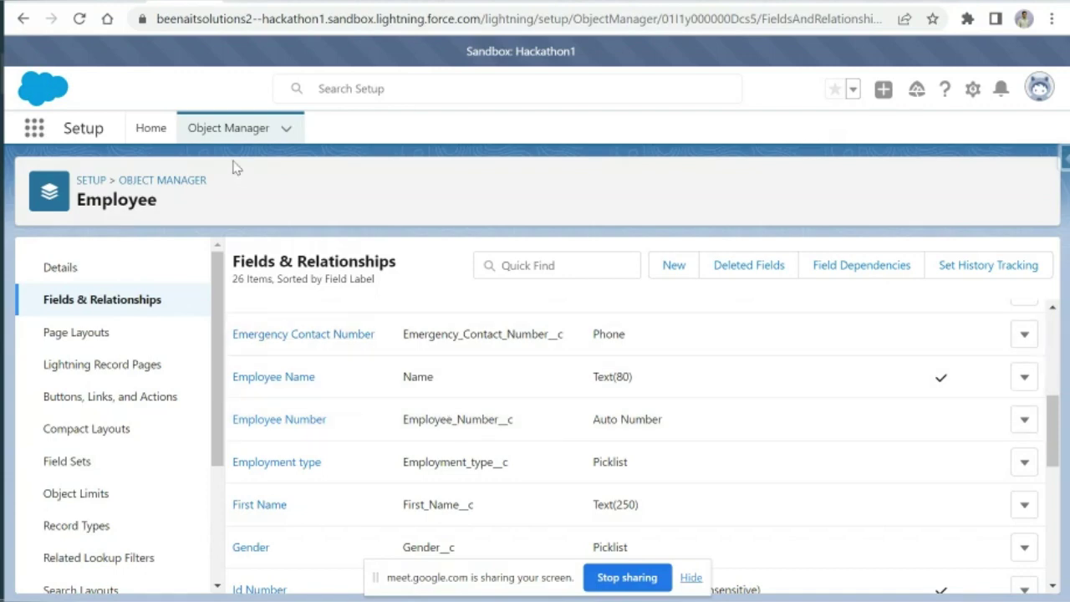
Step: Check the open Employee record, return to the object's Fields & Relationships and look through the whole field list
{"action": "left_click", "coordinate": [52, 2]}
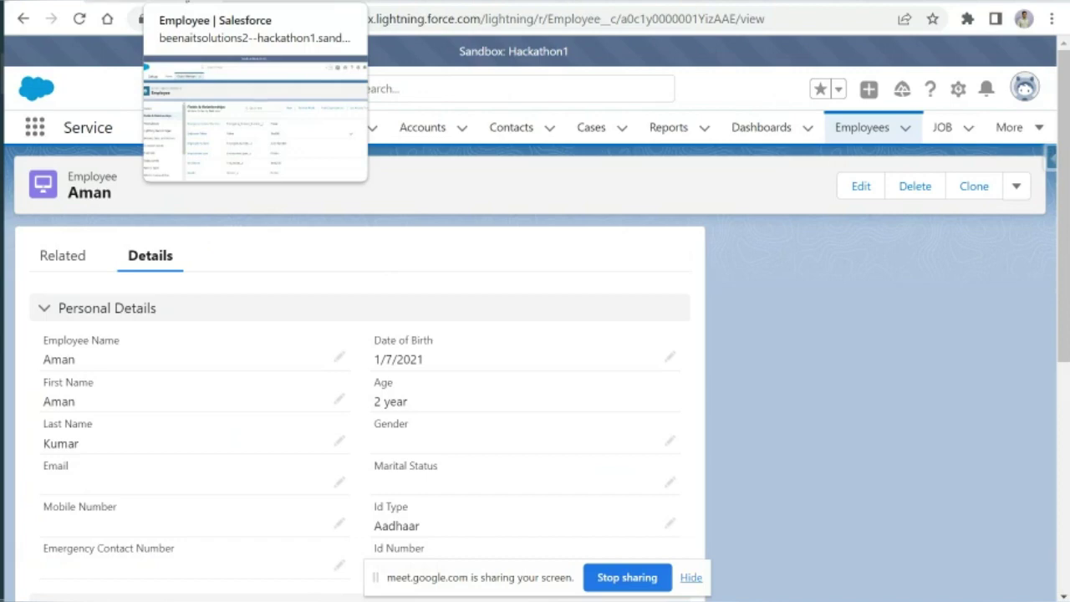
{"action": "left_click", "coordinate": [186, 0]}
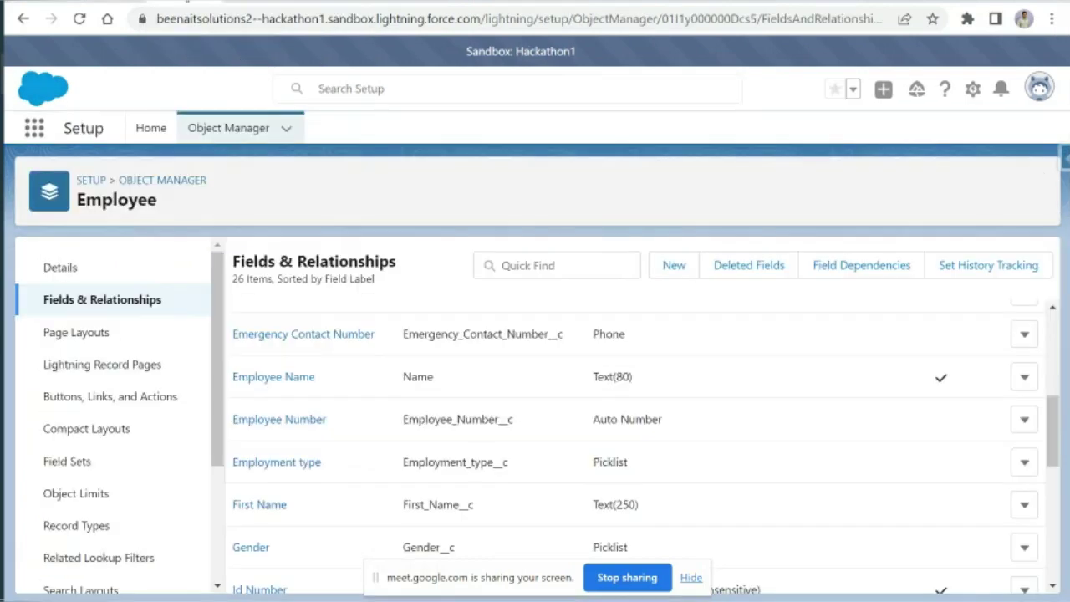
{"action": "scroll", "coordinate": [459, 390], "scroll_direction": "down", "scroll_amount": 2}
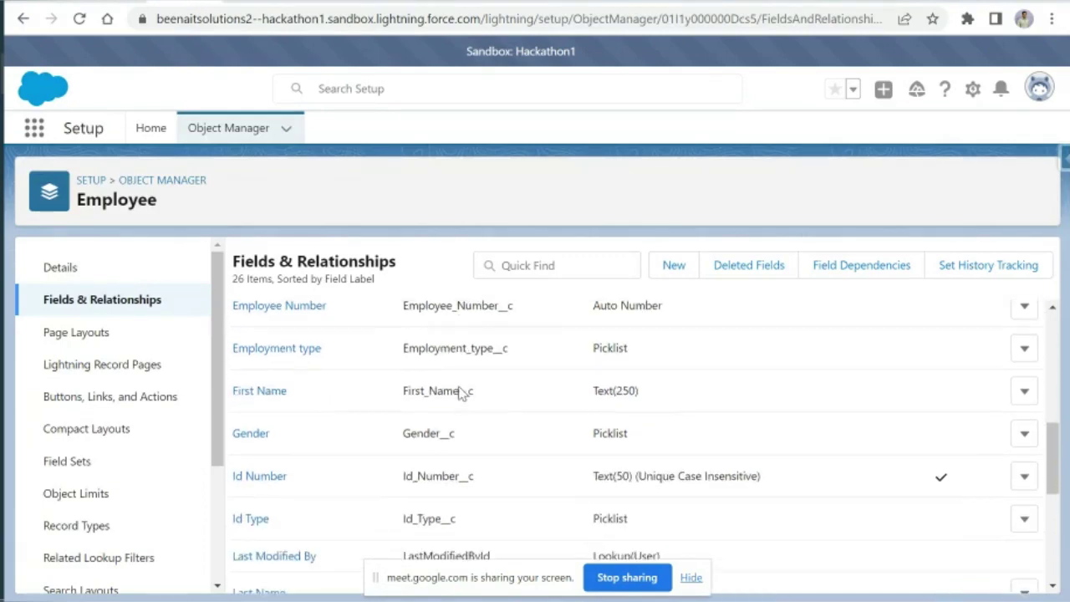
{"action": "scroll", "coordinate": [459, 391], "scroll_direction": "down", "scroll_amount": 4}
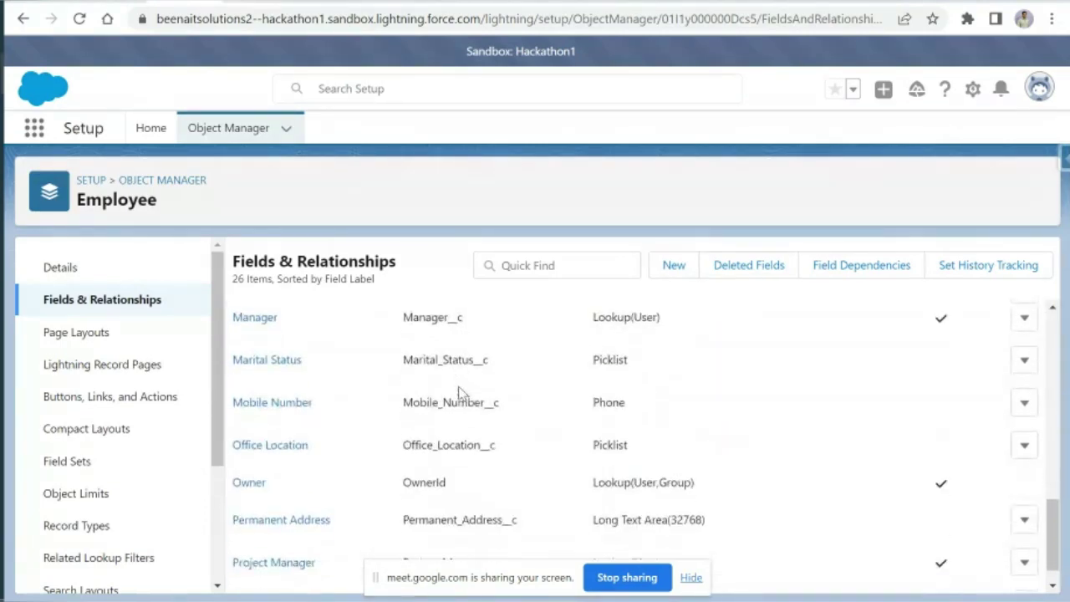
{"action": "scroll", "coordinate": [459, 391], "scroll_direction": "up", "scroll_amount": 8}
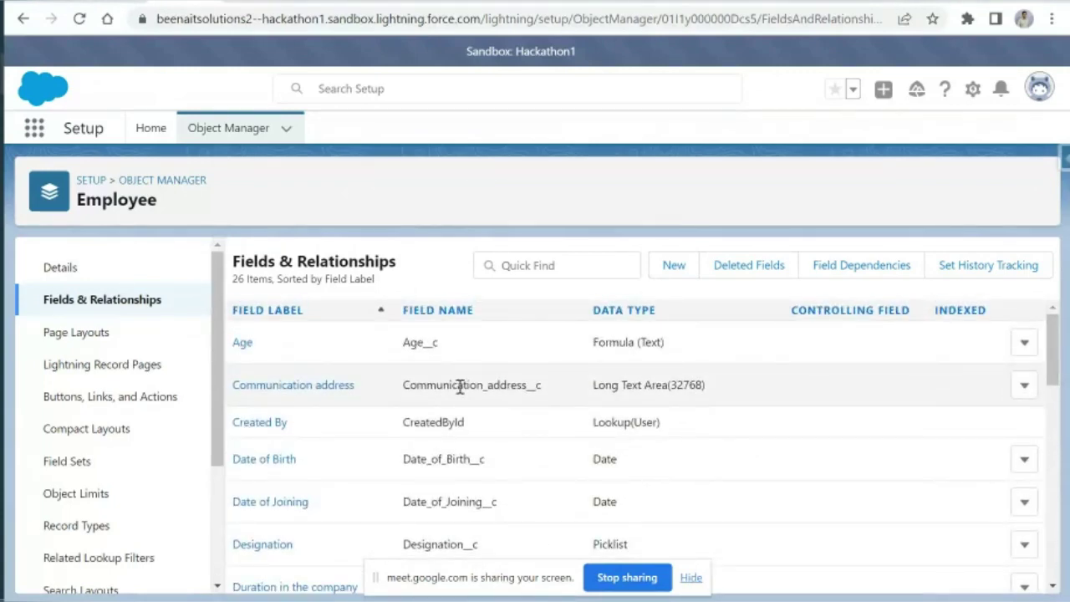
{"action": "scroll", "coordinate": [442, 420], "scroll_direction": "down", "scroll_amount": 3}
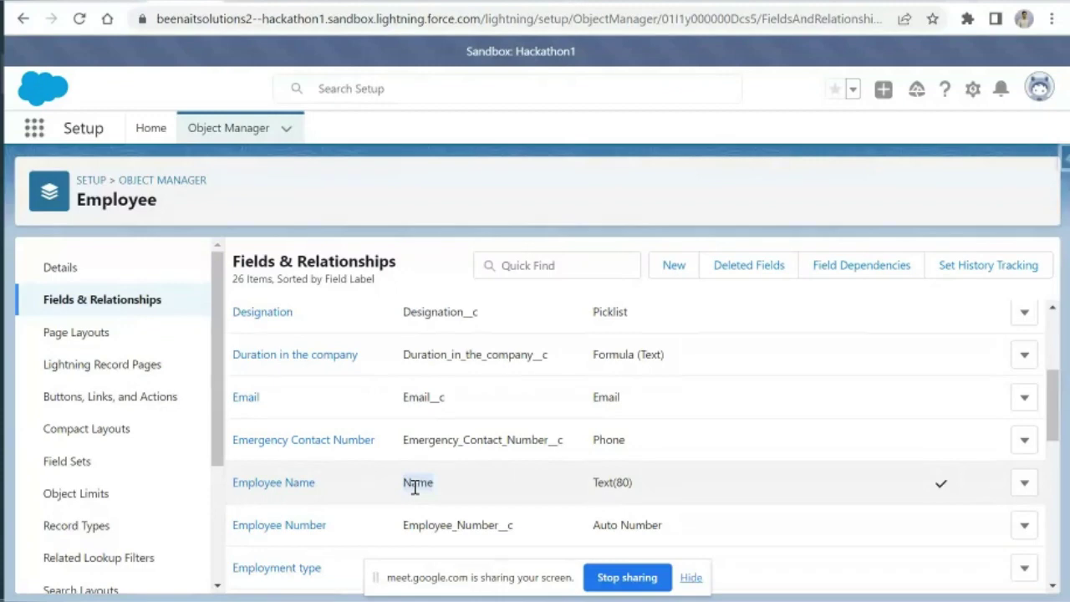
Step: Revisit the Employee record, return to the field list and compare the API names of First Name and Employee Name
{"action": "left_click", "coordinate": [125, 2]}
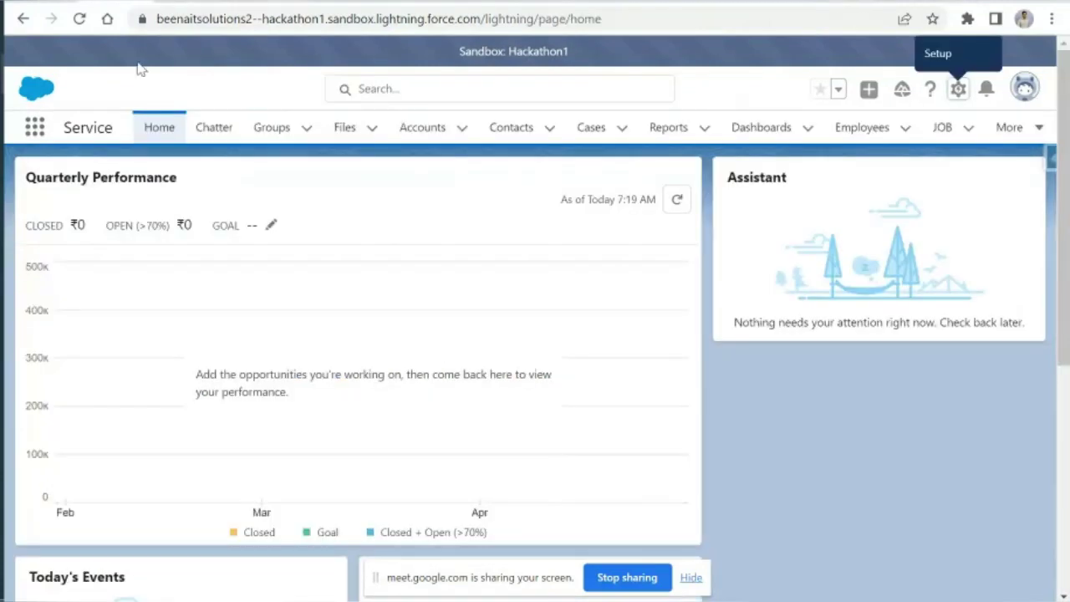
{"action": "left_click", "coordinate": [193, 2]}
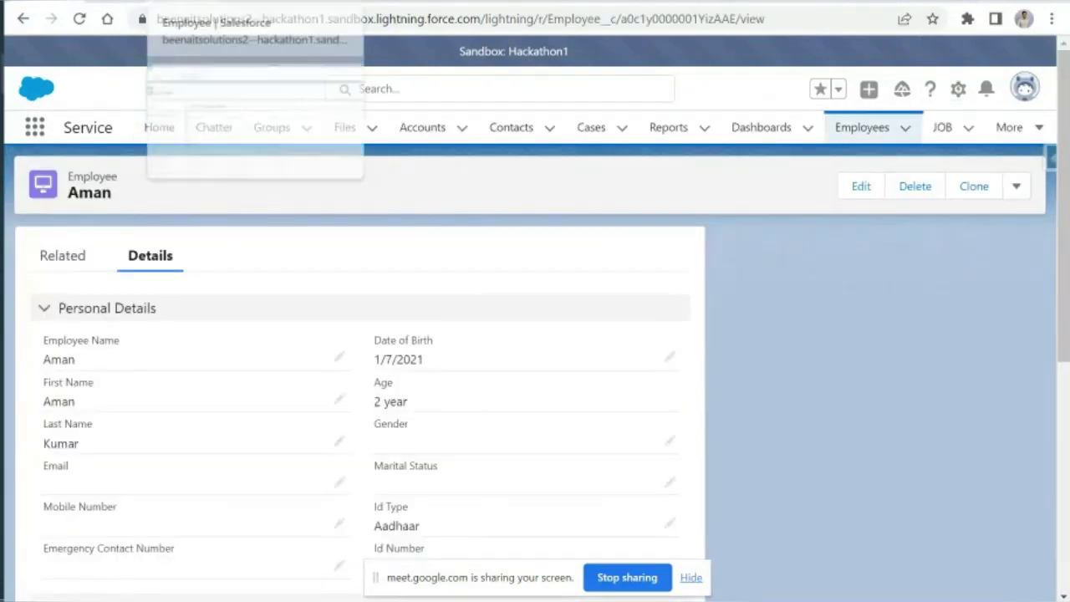
{"action": "left_click", "coordinate": [192, 2]}
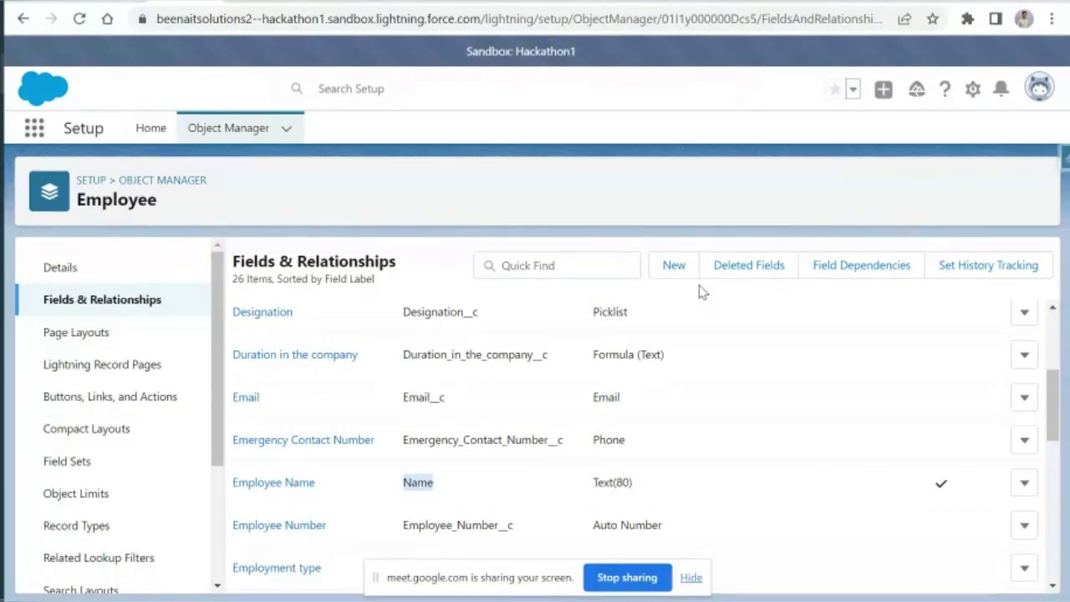
{"action": "scroll", "coordinate": [539, 388], "scroll_direction": "up", "scroll_amount": 3}
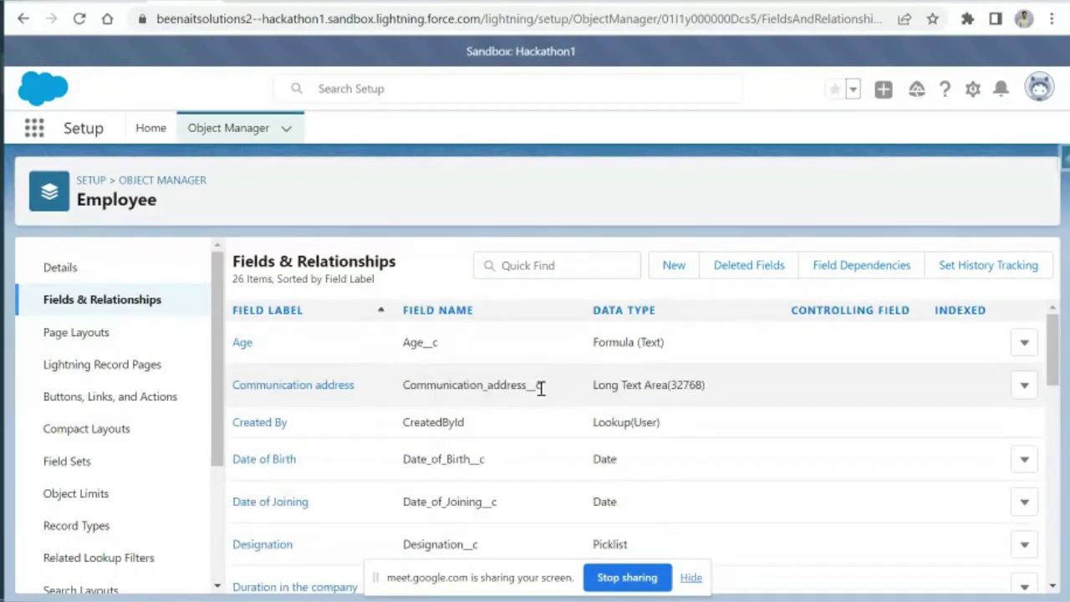
{"action": "scroll", "coordinate": [499, 440], "scroll_direction": "down", "scroll_amount": 3}
{"action": "scroll", "coordinate": [499, 439], "scroll_direction": "down", "scroll_amount": 5}
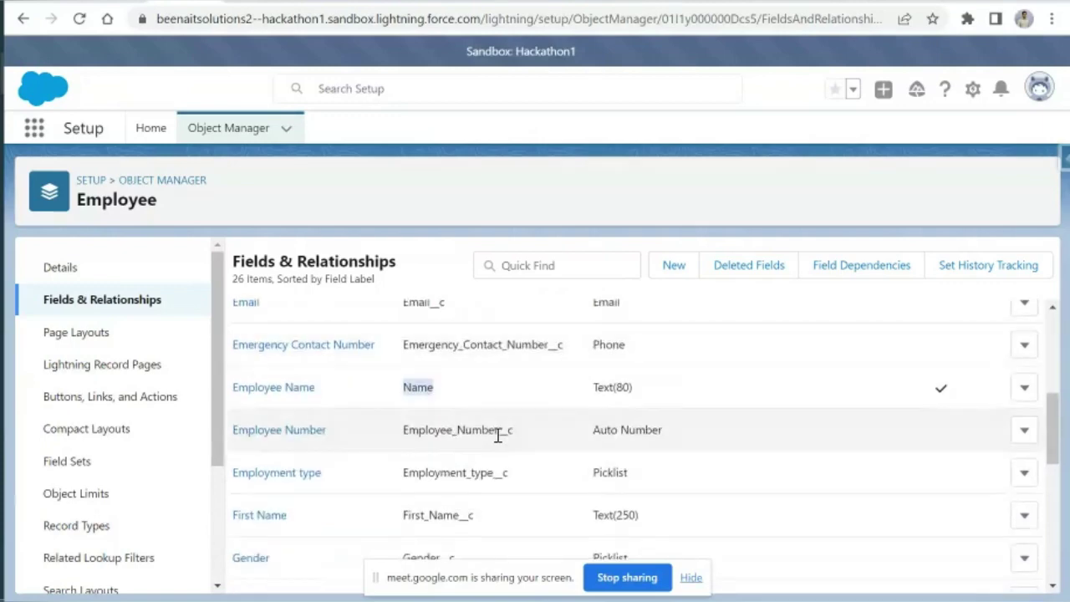
{"action": "double_click", "coordinate": [443, 419]}
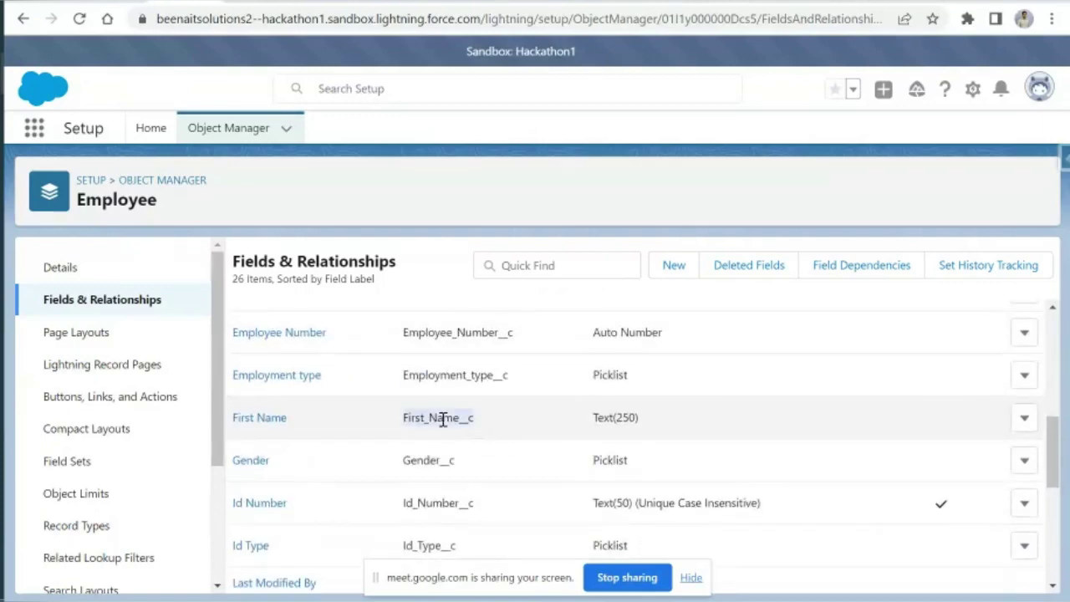
{"action": "scroll", "coordinate": [446, 449], "scroll_direction": "up", "scroll_amount": 2}
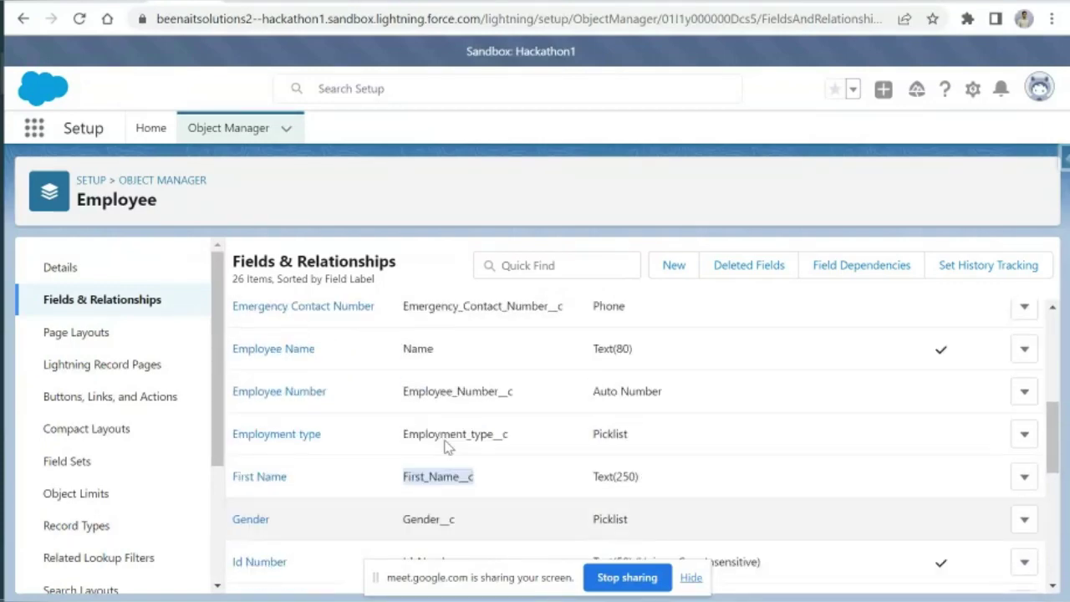
{"action": "double_click", "coordinate": [418, 381]}
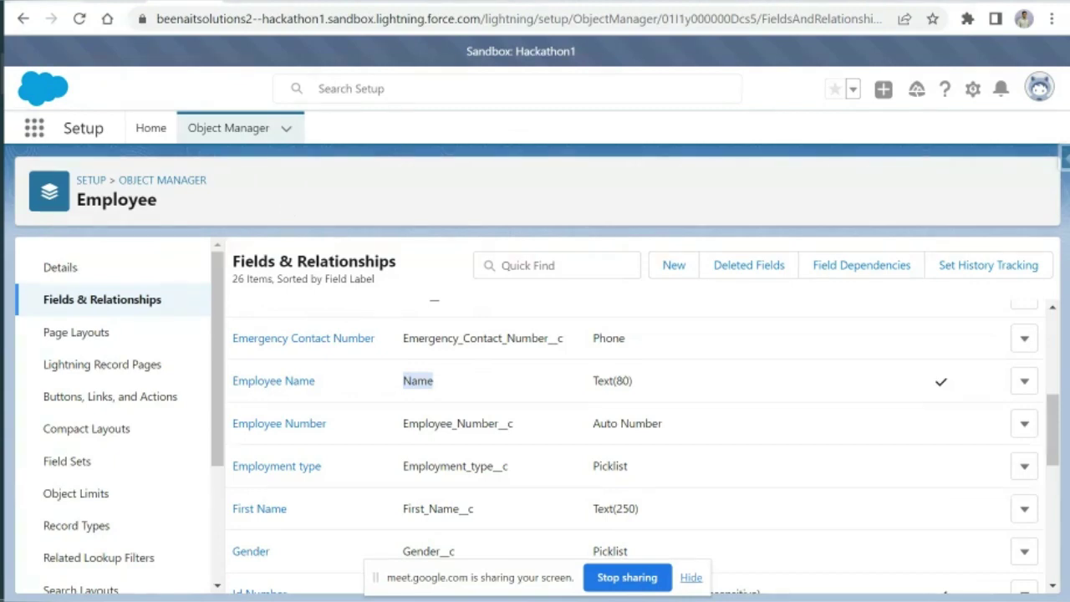
Step: Open the Employee record's details for inline editing, examine the name fields and cancel without changes
{"action": "left_click", "coordinate": [104, 1]}
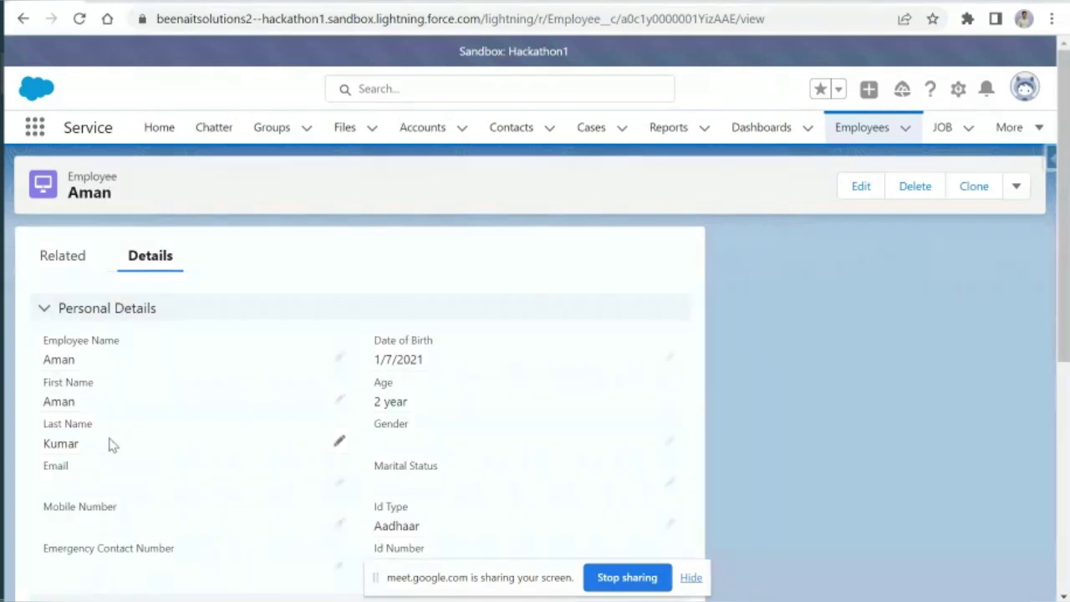
{"action": "double_click", "coordinate": [53, 402]}
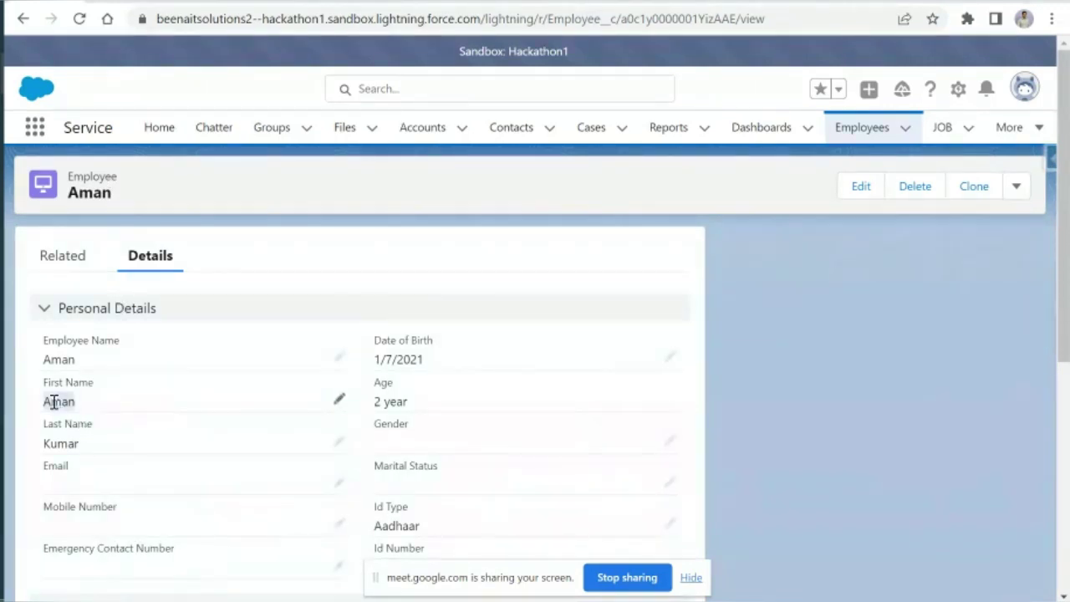
{"action": "scroll", "coordinate": [201, 454], "scroll_direction": "down", "scroll_amount": 1}
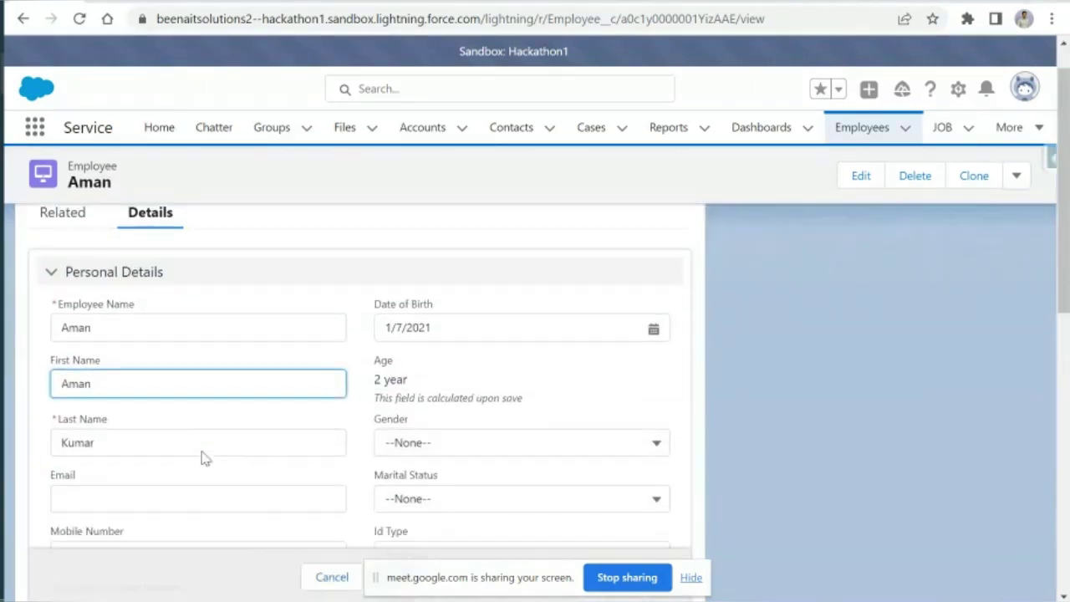
{"action": "left_click", "coordinate": [114, 326]}
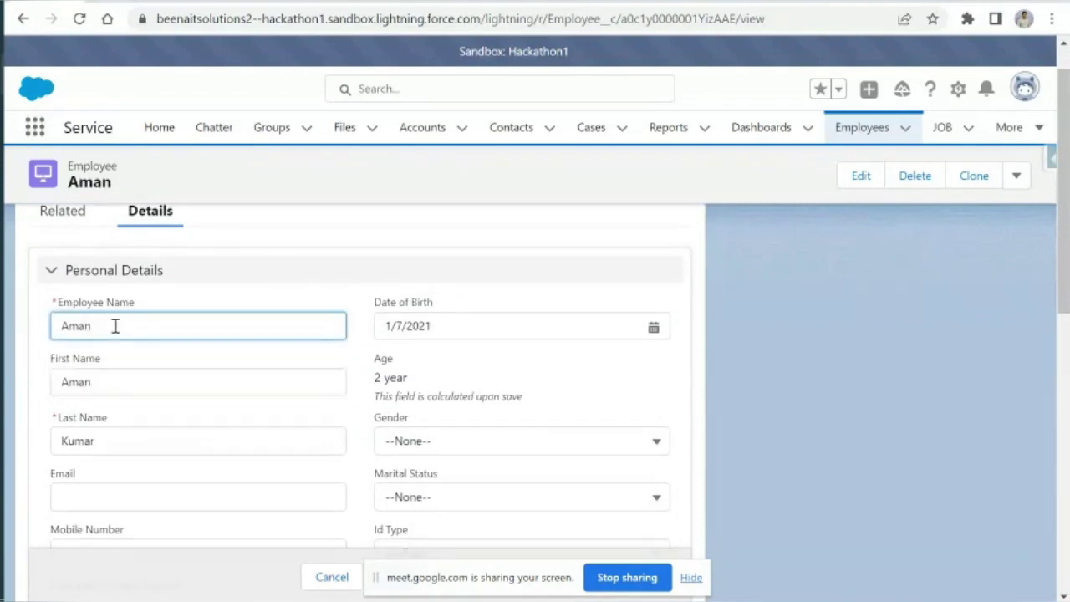
{"action": "scroll", "coordinate": [115, 329], "scroll_direction": "down", "scroll_amount": 1}
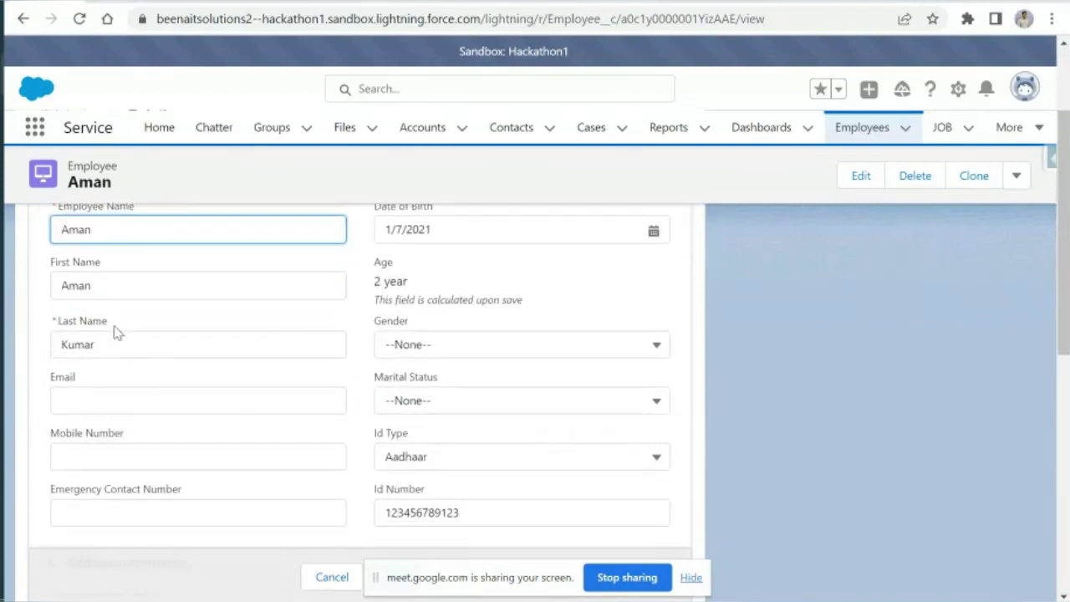
{"action": "left_click", "coordinate": [321, 581]}
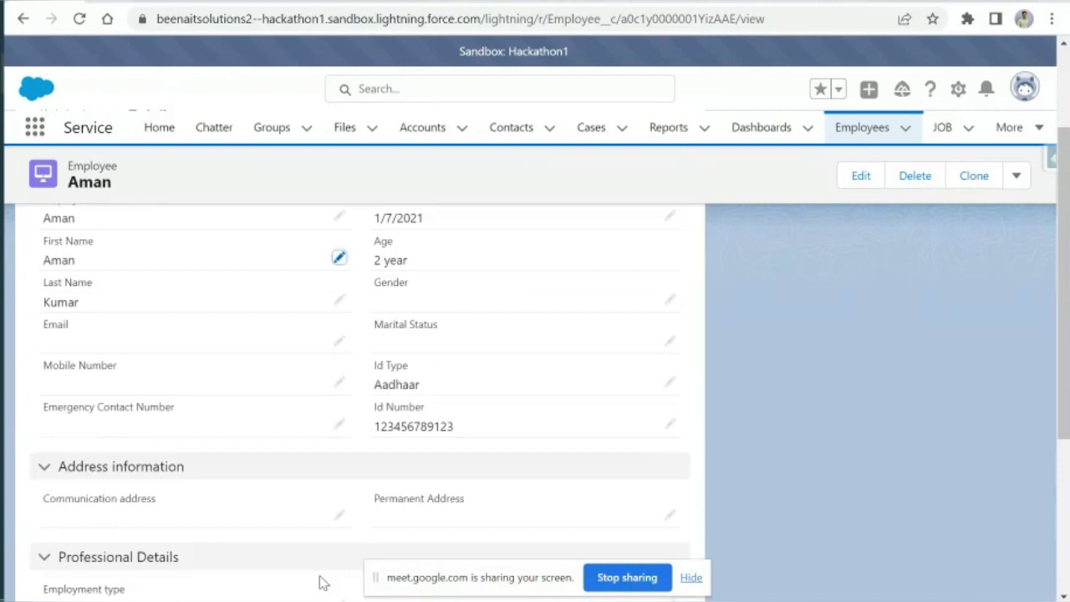
{"action": "scroll", "coordinate": [322, 582], "scroll_direction": "up", "scroll_amount": 1}
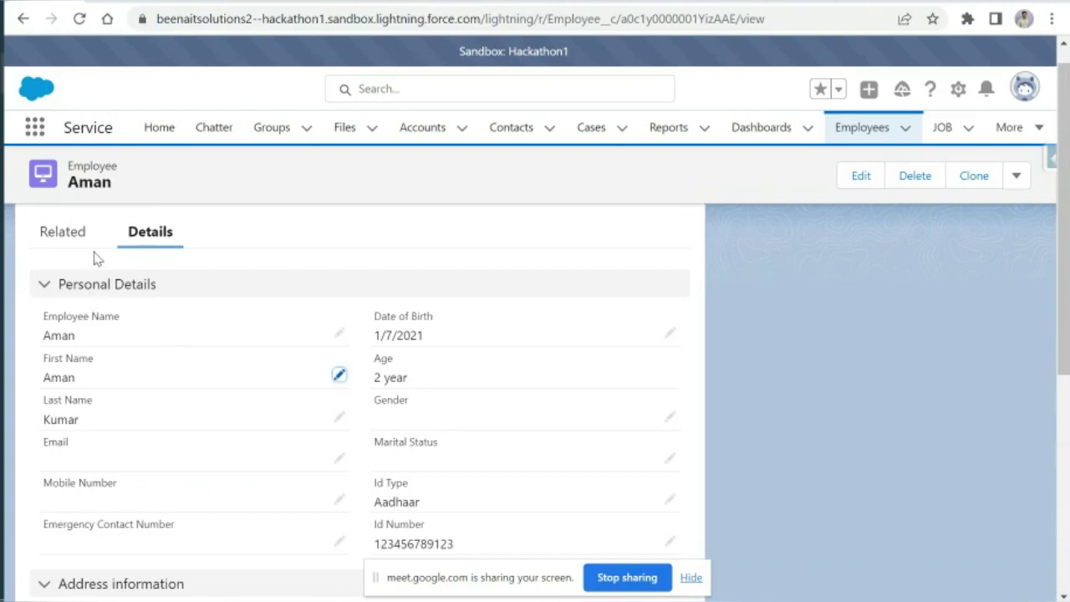
Step: View the Employee Name field's definition and the Employee object's details in Setup, and return to Fields & Relationships
{"action": "left_click", "coordinate": [107, 19]}
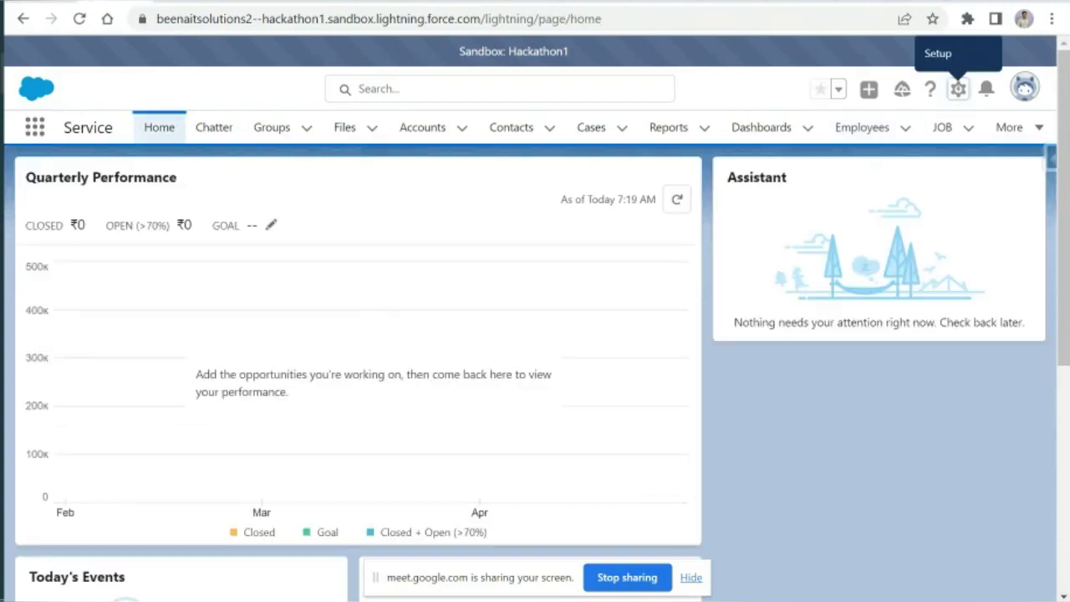
{"action": "left_click", "coordinate": [201, 6]}
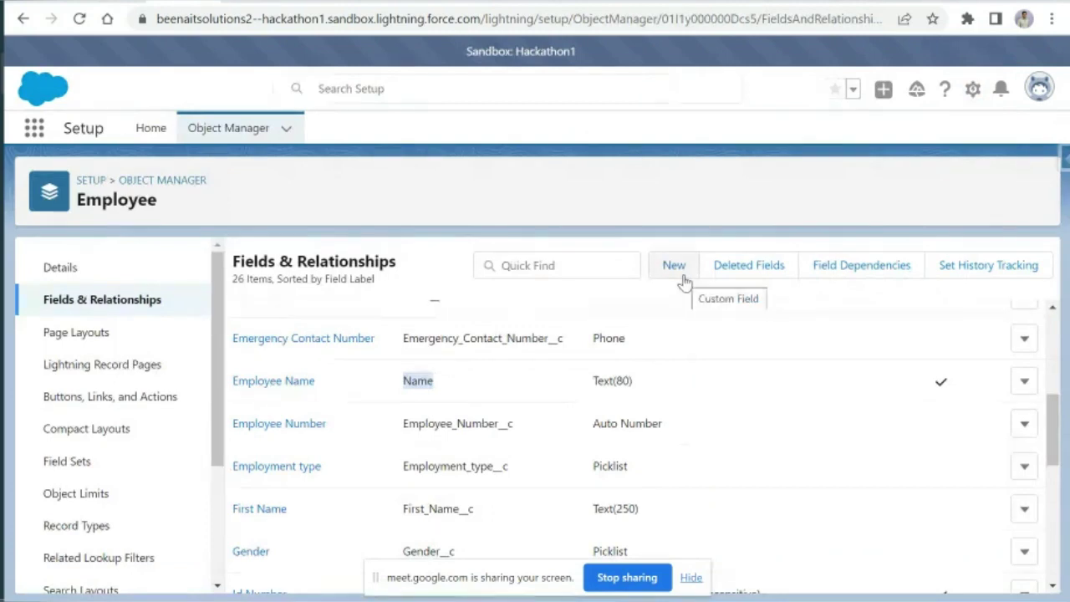
{"action": "left_click", "coordinate": [297, 380]}
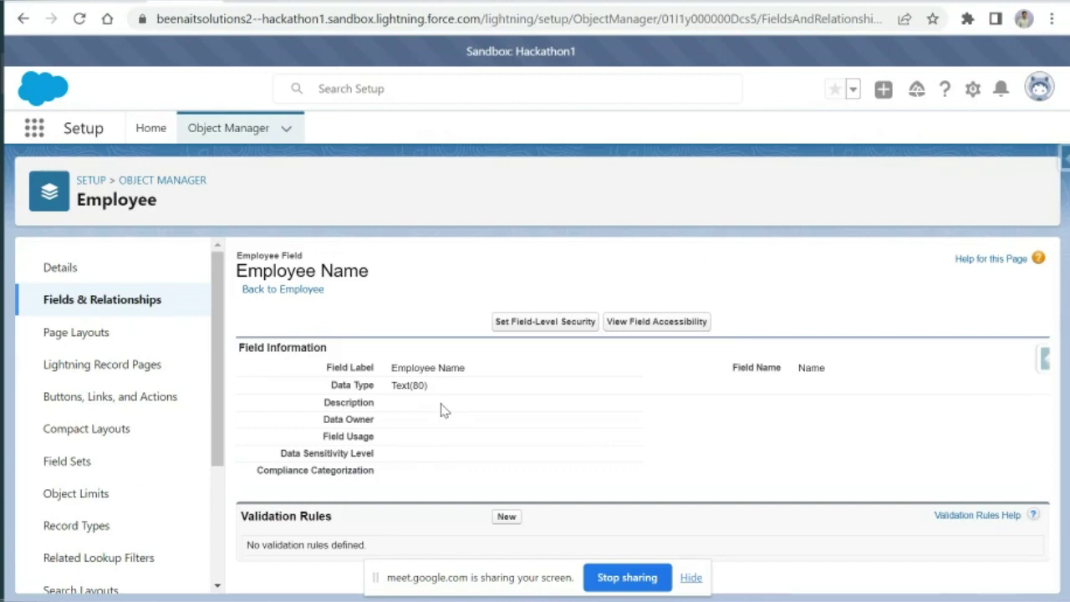
{"action": "left_click", "coordinate": [119, 307]}
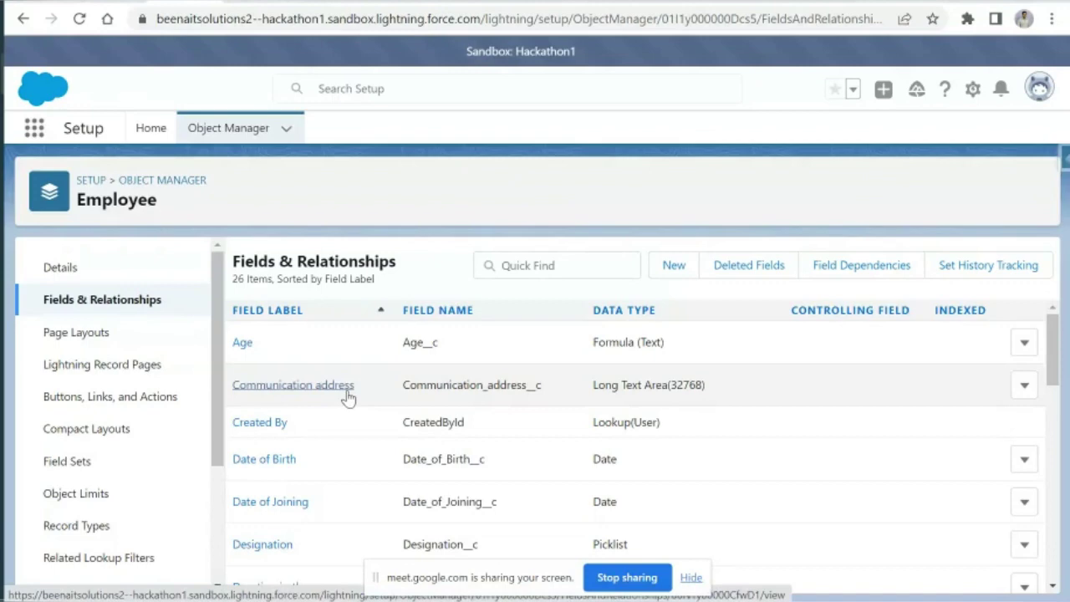
{"action": "left_click", "coordinate": [84, 277]}
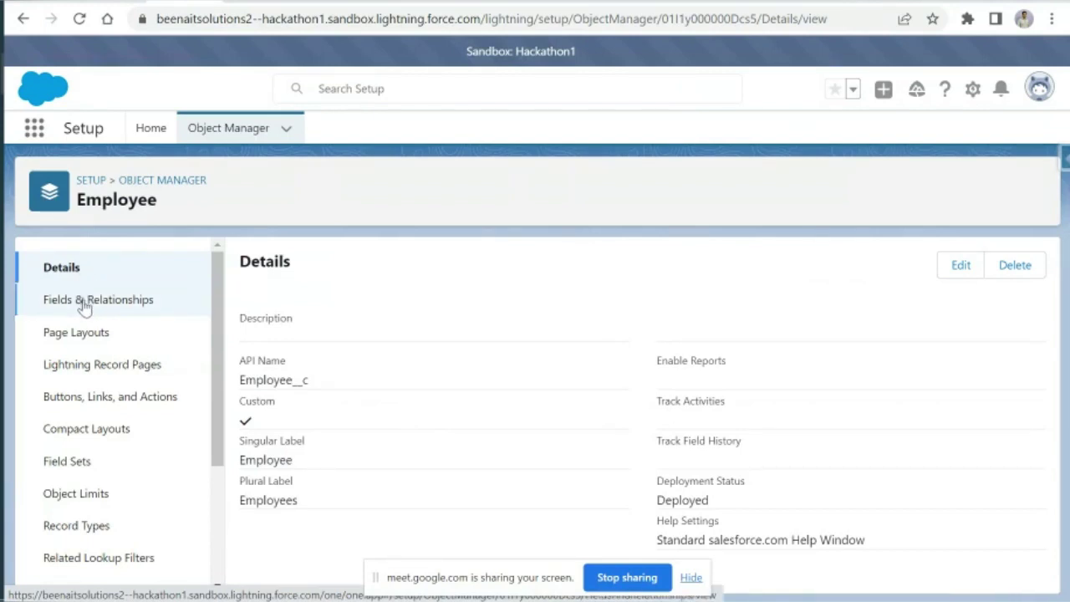
{"action": "left_click", "coordinate": [84, 303]}
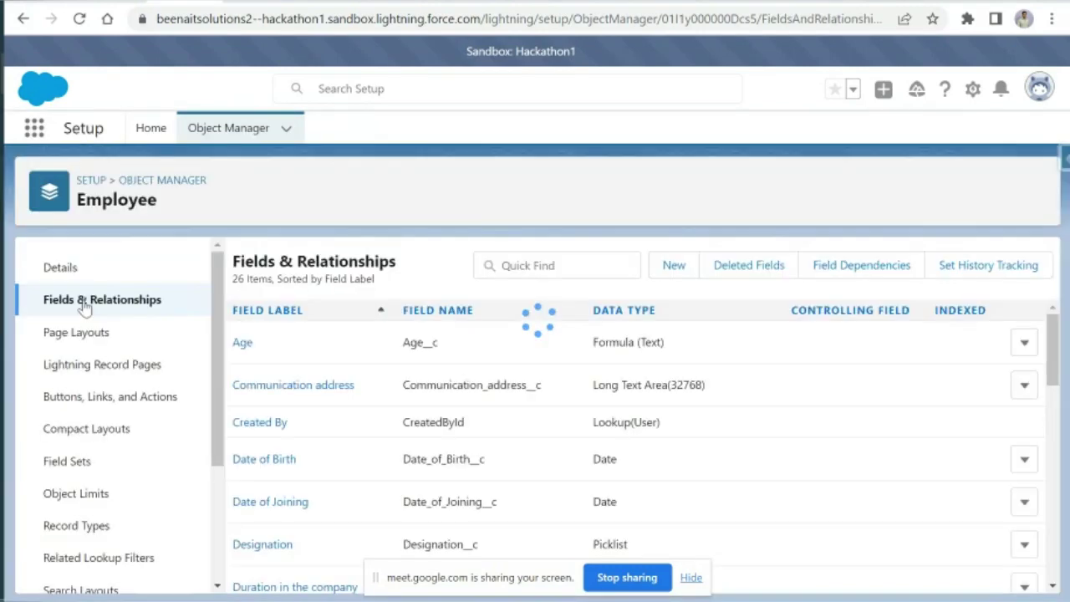
Step: Edit the Employee Name field, set its record name to Employee Name1 and save it
{"action": "scroll", "coordinate": [292, 384], "scroll_direction": "down", "scroll_amount": 4}
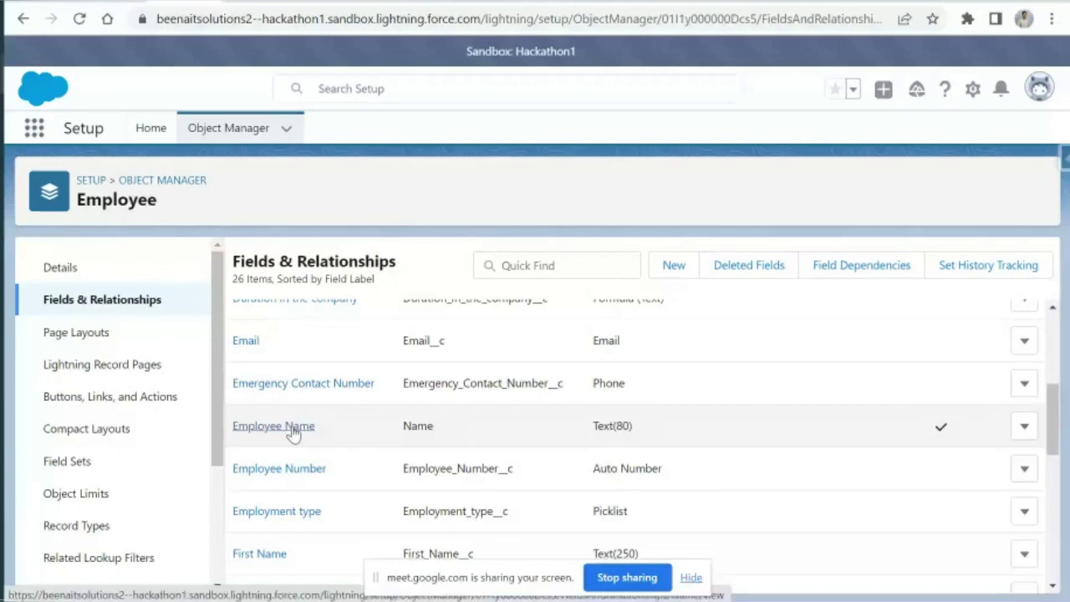
{"action": "left_click", "coordinate": [1024, 429]}
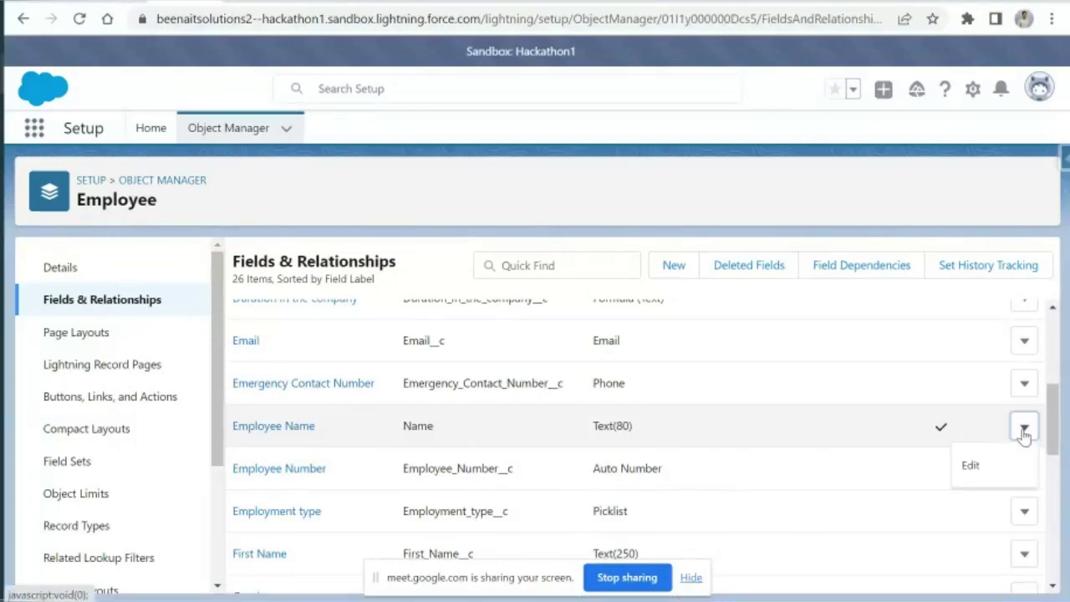
{"action": "left_click", "coordinate": [981, 470]}
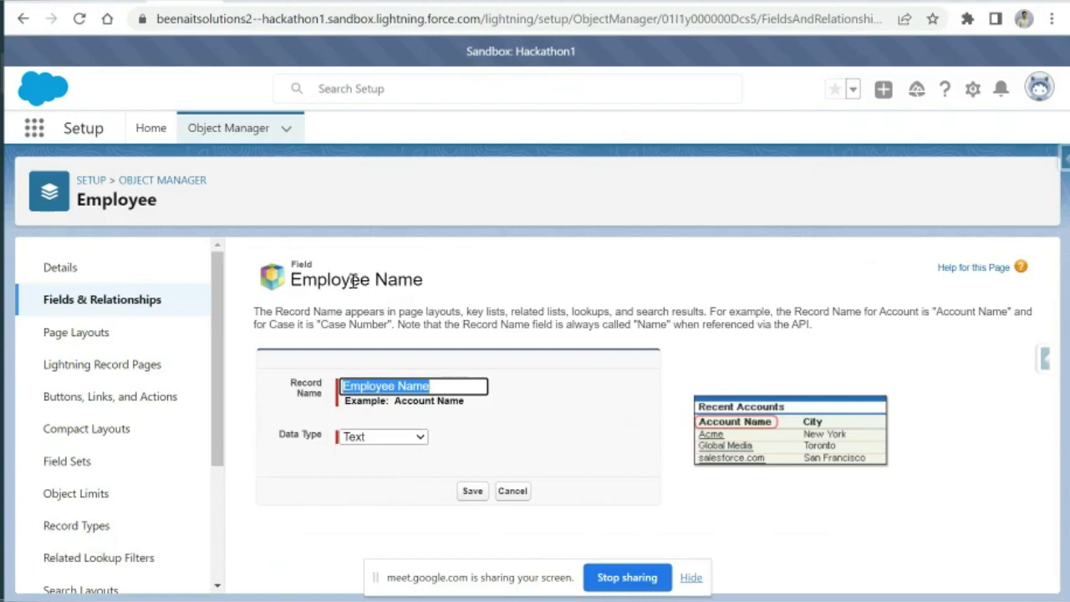
{"action": "left_click_drag", "start_coordinate": [318, 281], "coordinate": [466, 294]}
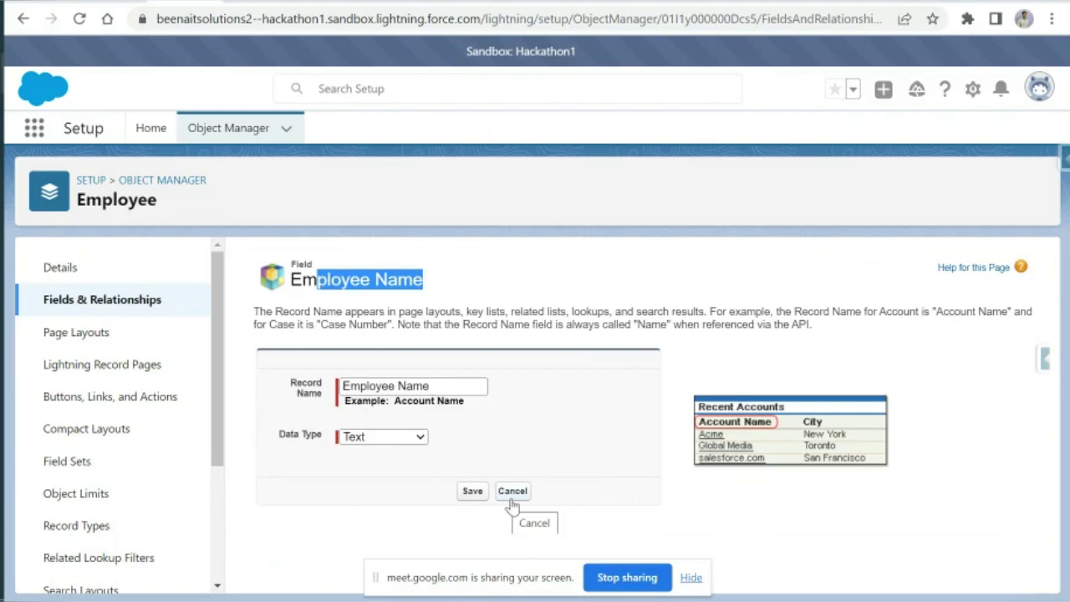
{"action": "left_click", "coordinate": [469, 387]}
{"action": "type", "text": "1"}
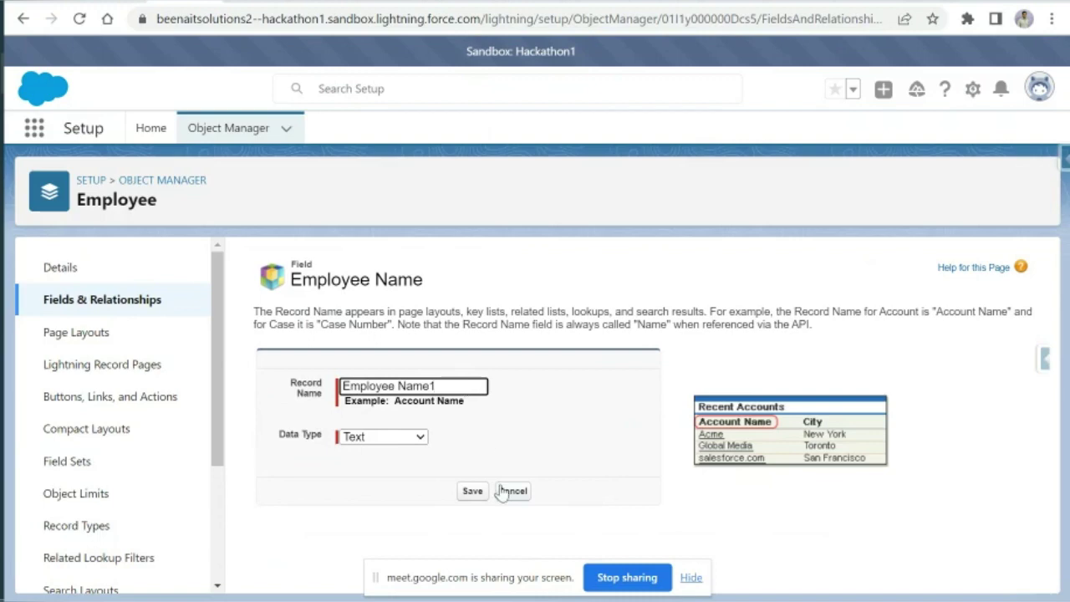
{"action": "left_click", "coordinate": [472, 494]}
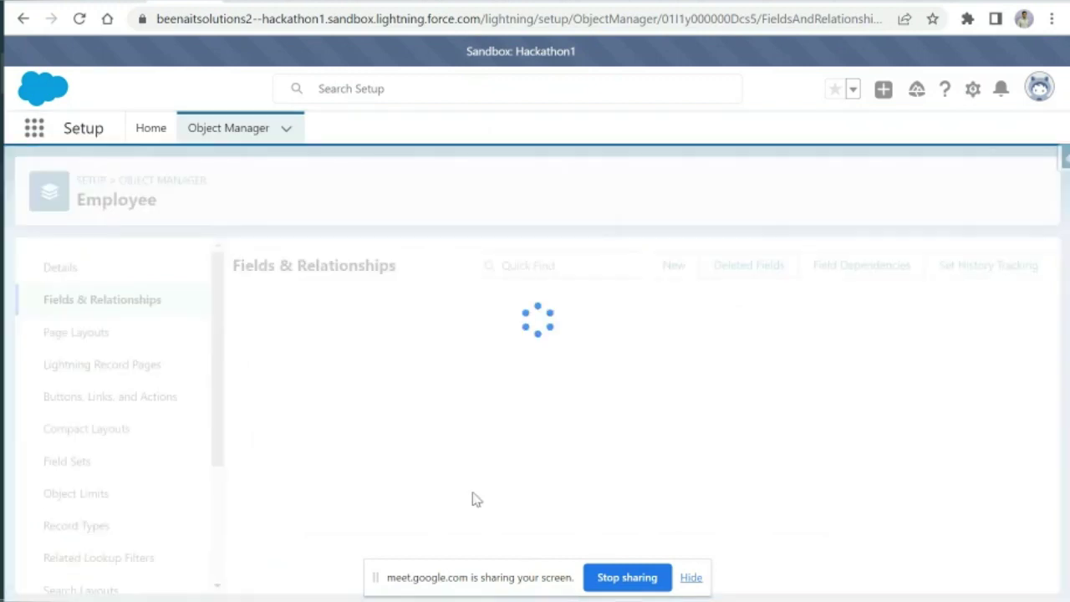
Step: Edit the Employee Name1 field of the Employee object, set its record name back to Employee Name and save it
{"action": "scroll", "coordinate": [474, 499], "scroll_direction": "down", "scroll_amount": 4}
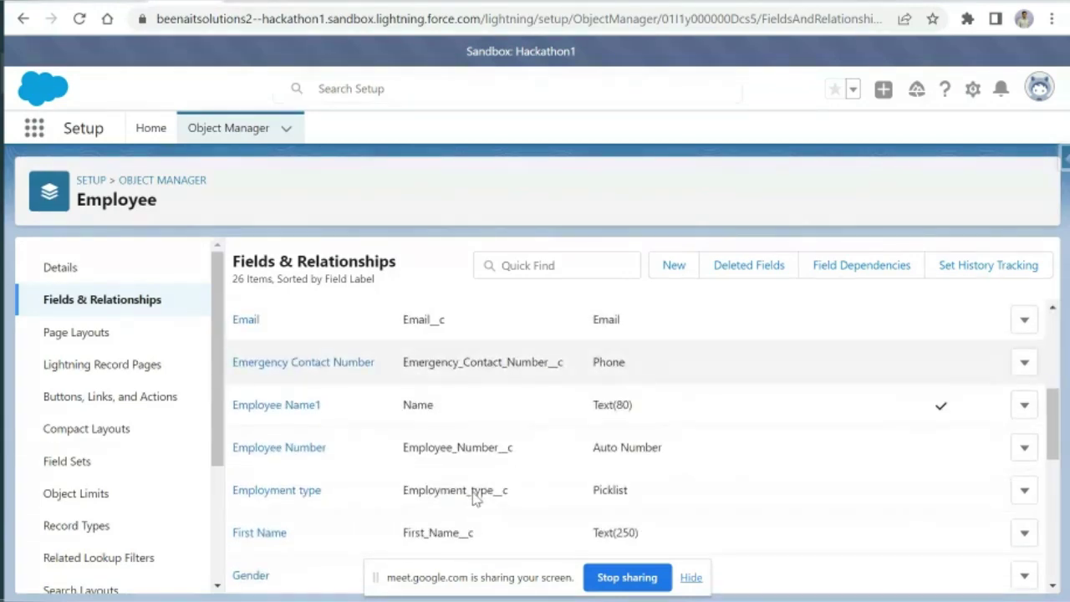
{"action": "scroll", "coordinate": [474, 498], "scroll_direction": "down", "scroll_amount": 1}
{"action": "scroll", "coordinate": [474, 499], "scroll_direction": "up", "scroll_amount": 1}
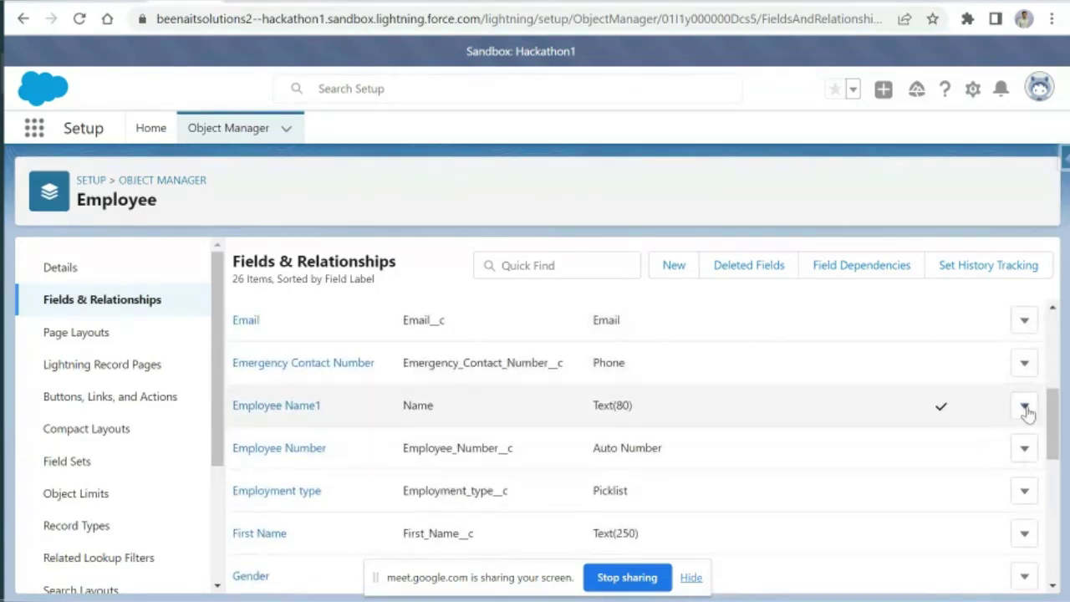
{"action": "left_click", "coordinate": [1025, 408]}
{"action": "left_click", "coordinate": [975, 444]}
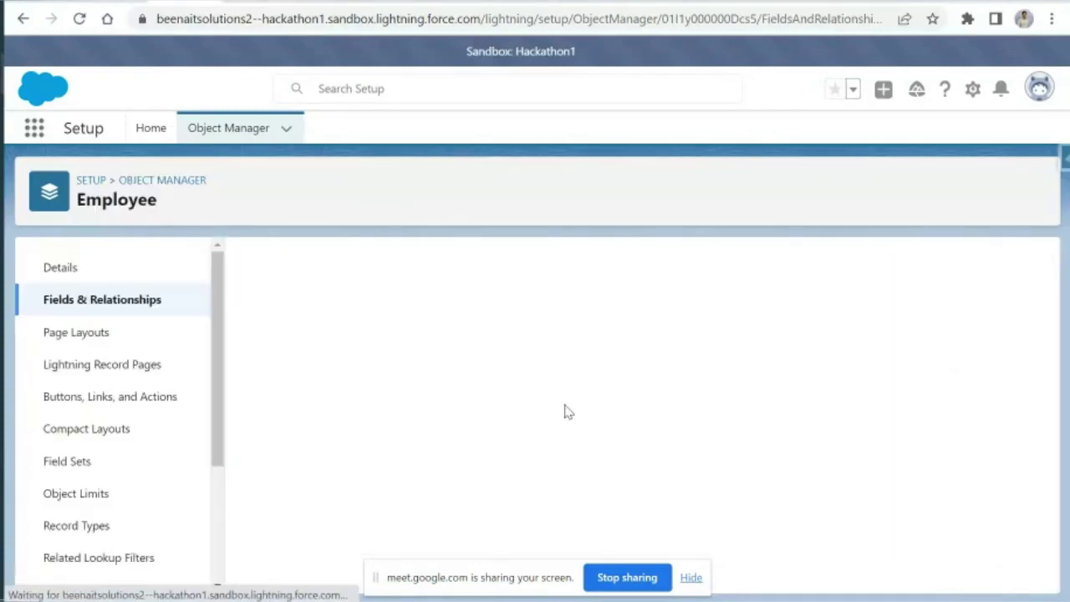
{"action": "left_click", "coordinate": [454, 382]}
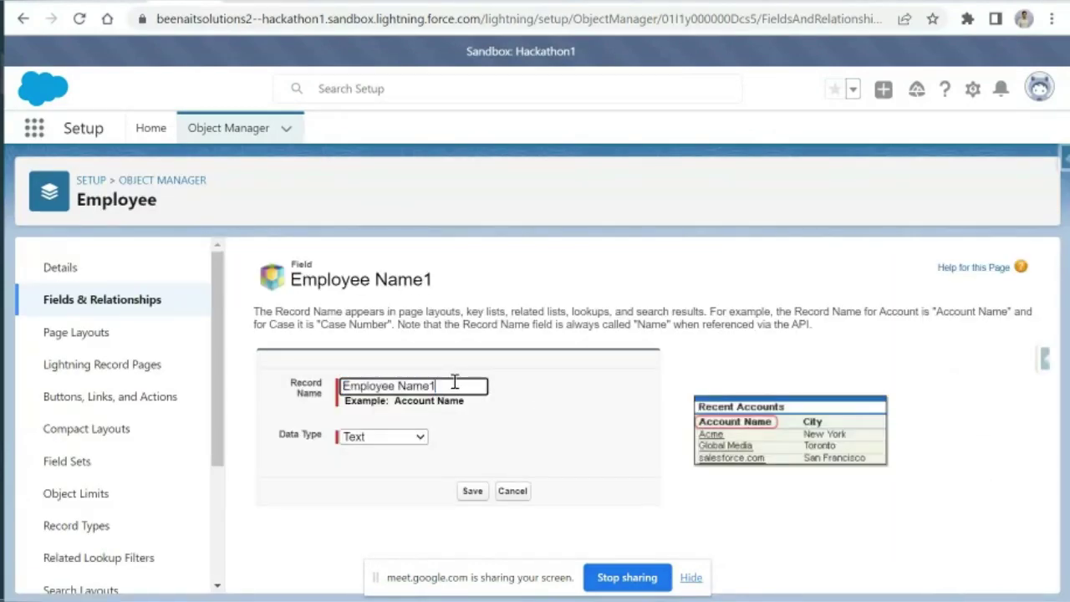
{"action": "key", "text": "BackSpace"}
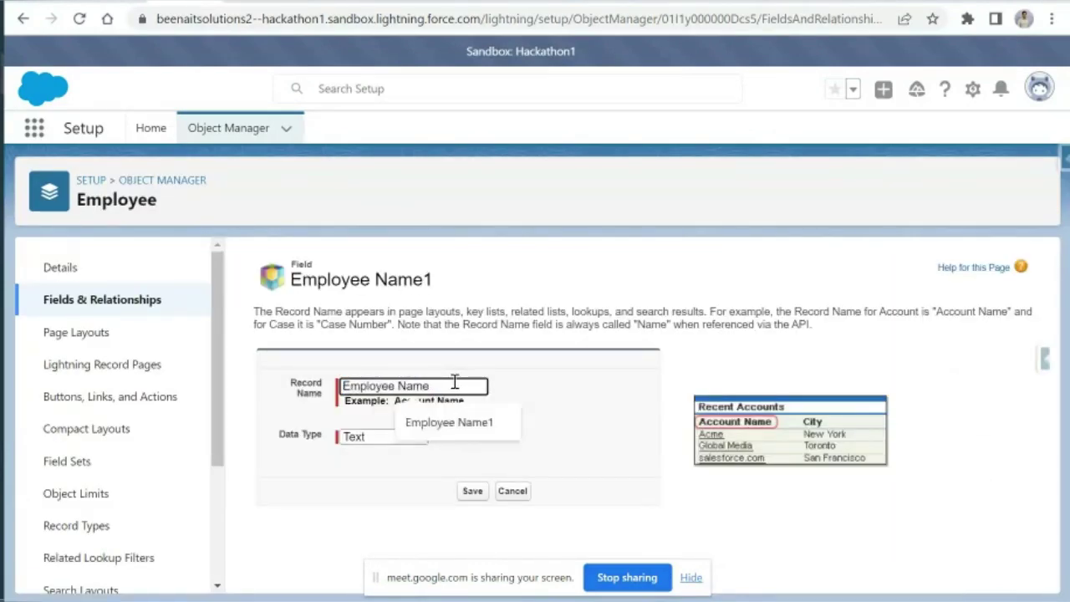
{"action": "left_click", "coordinate": [563, 459]}
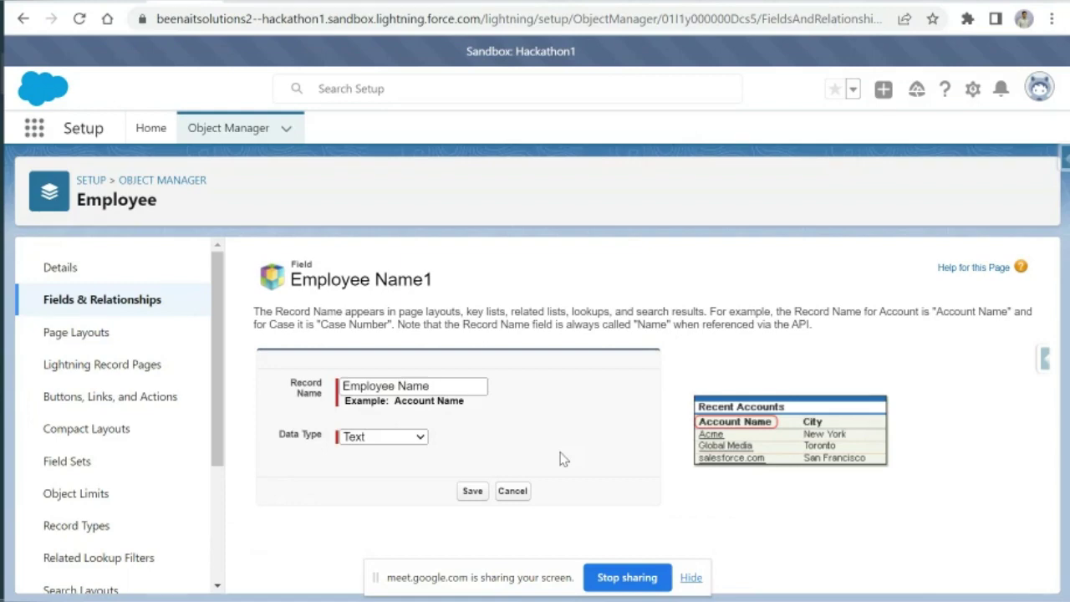
{"action": "left_click", "coordinate": [473, 491]}
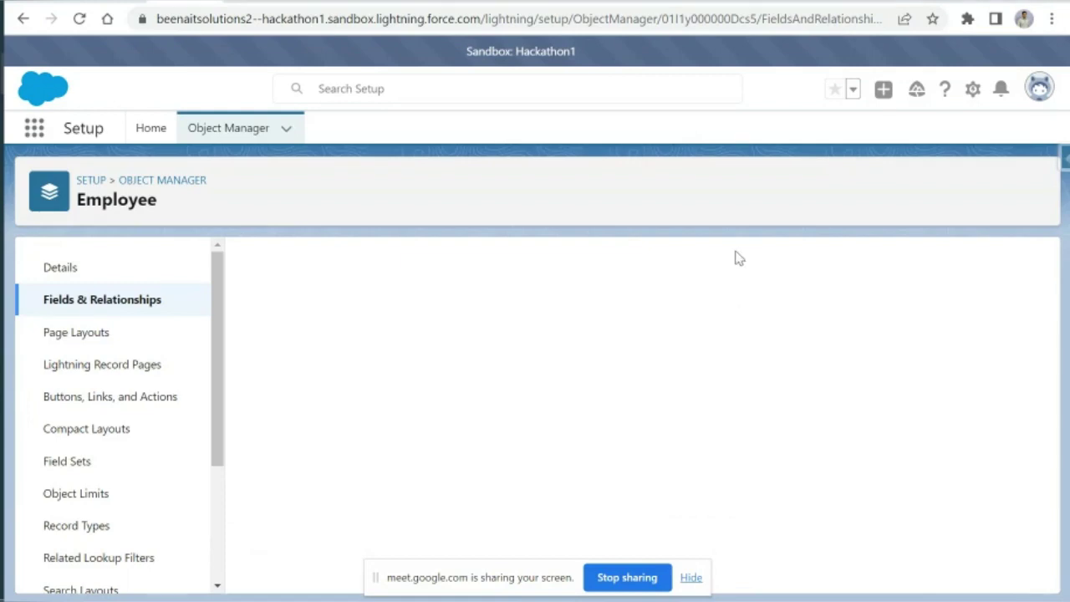